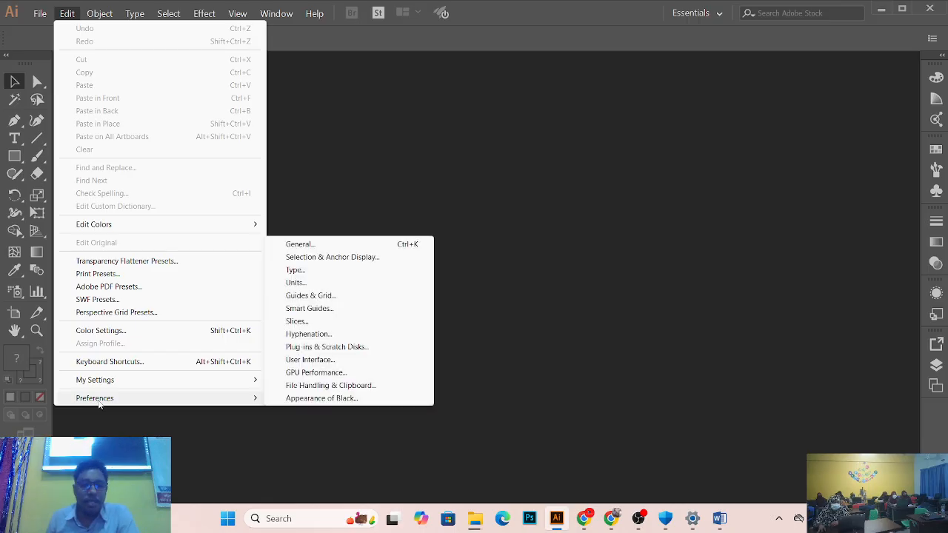
Step: Open the General preferences and start a screen capture covering the Preferences dialog
click(312, 248)
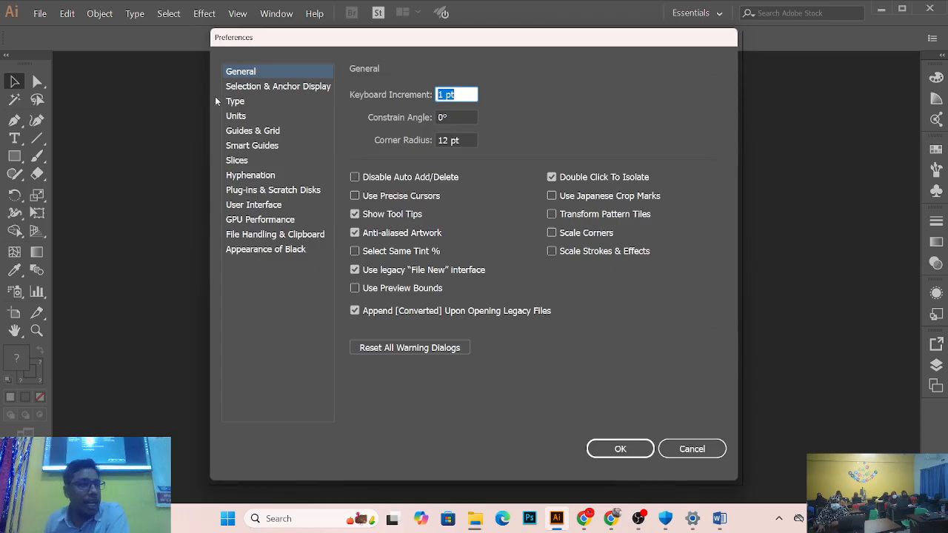
click(779, 518)
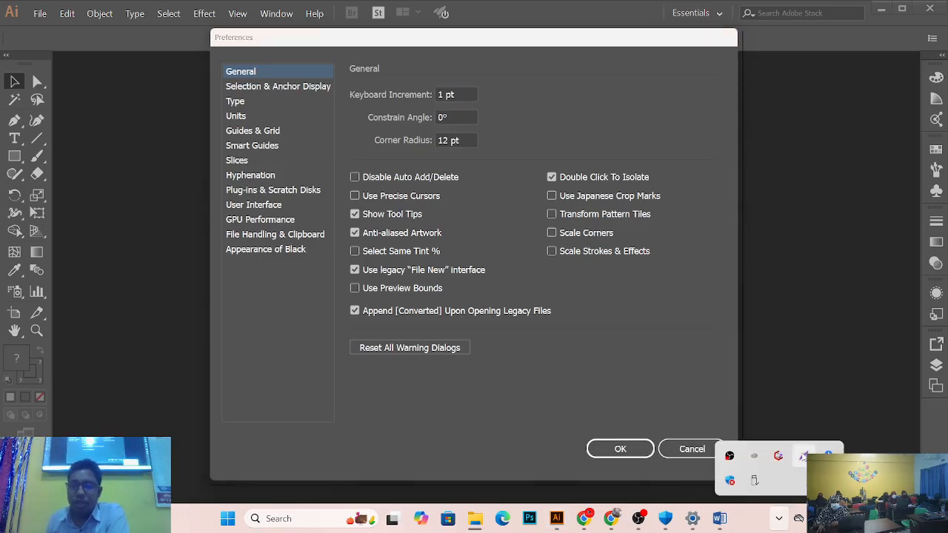
click(803, 455)
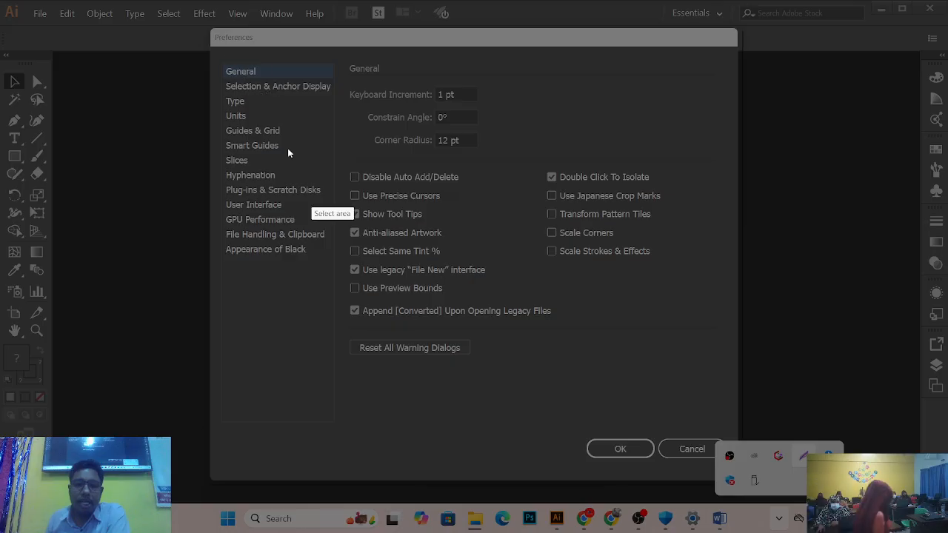
drag(209, 42, 716, 476)
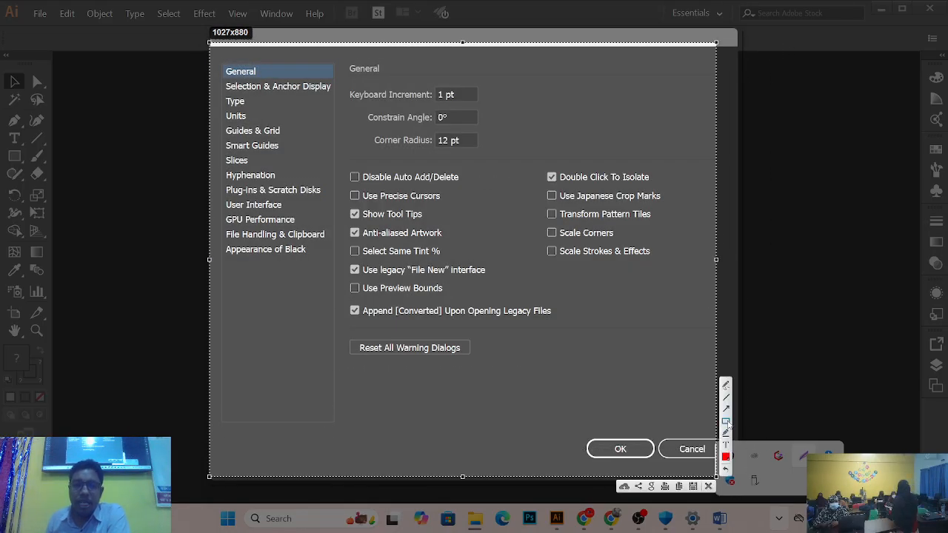
Step: Outline the General category and the Use legacy "File New" interface option in red, discard the capture, and accept the preferences
click(726, 422)
drag(222, 64, 337, 85)
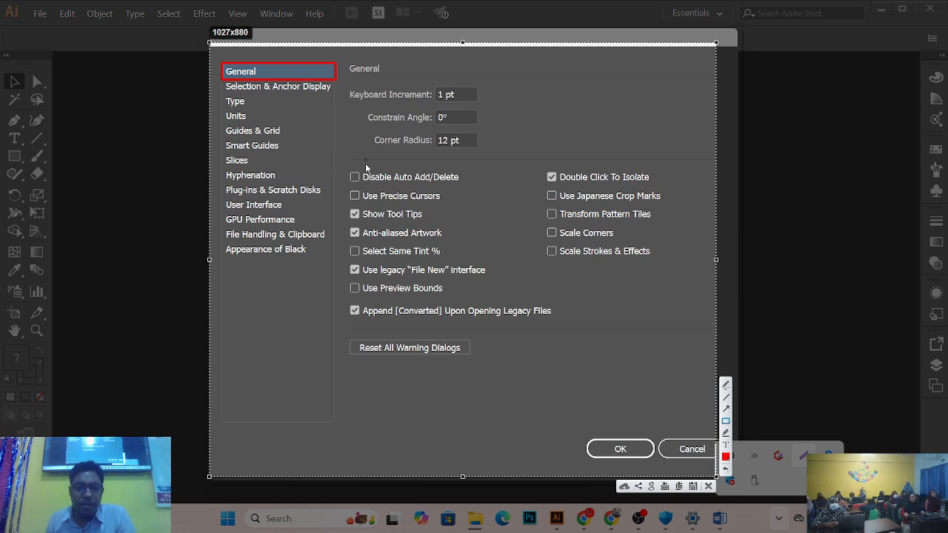
mouse_move(343, 259)
mouse_down()
mouse_move(410, 279)
mouse_move(506, 282)
mouse_up()
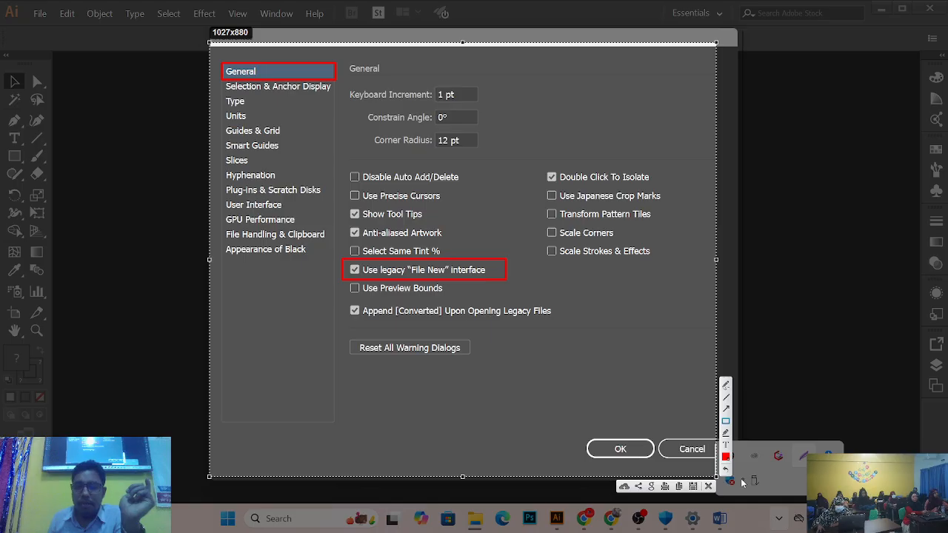
click(708, 486)
click(620, 448)
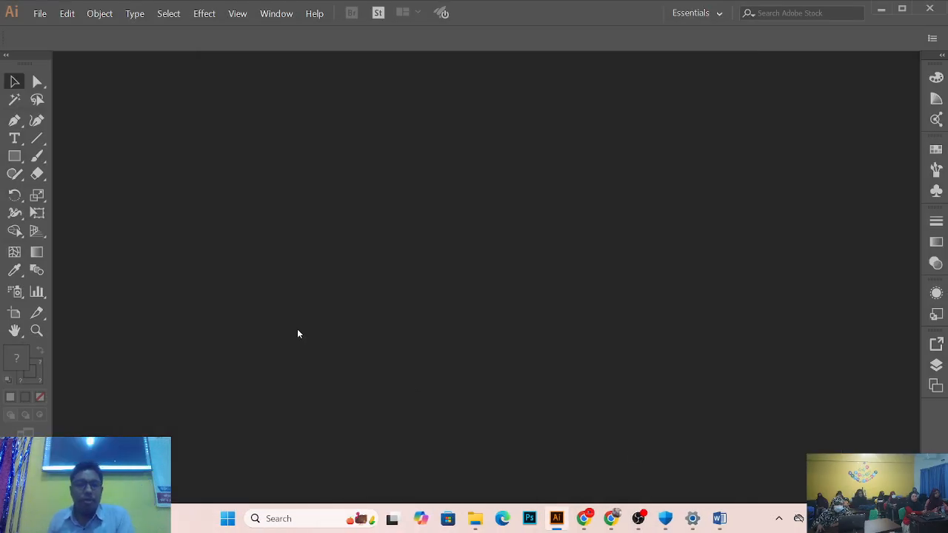
Step: Create a new one-artboard document with the Print profile, Letter size and Points as units
click(38, 13)
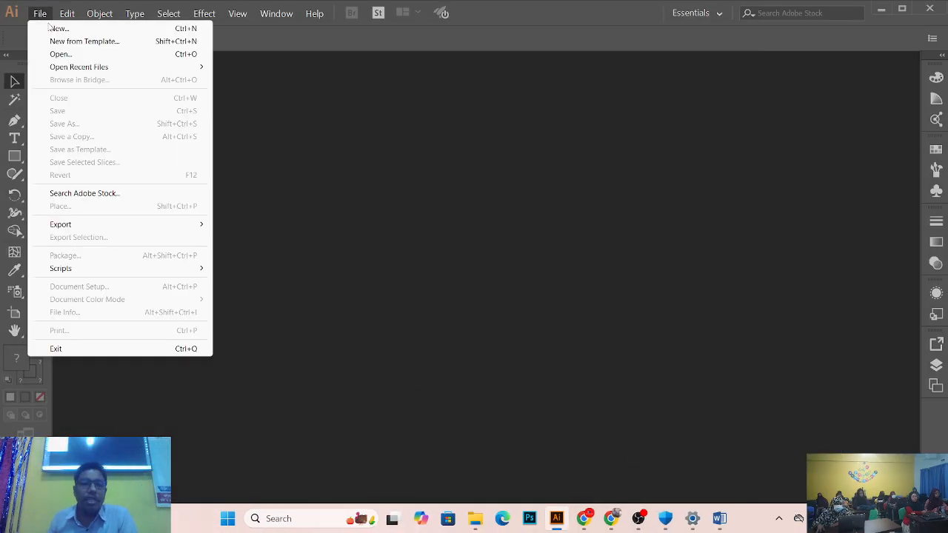
click(56, 28)
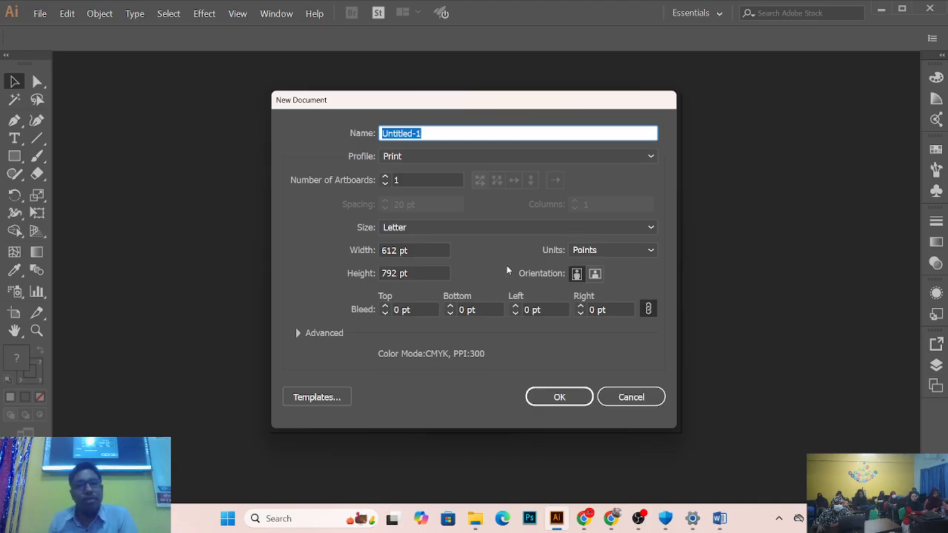
click(559, 398)
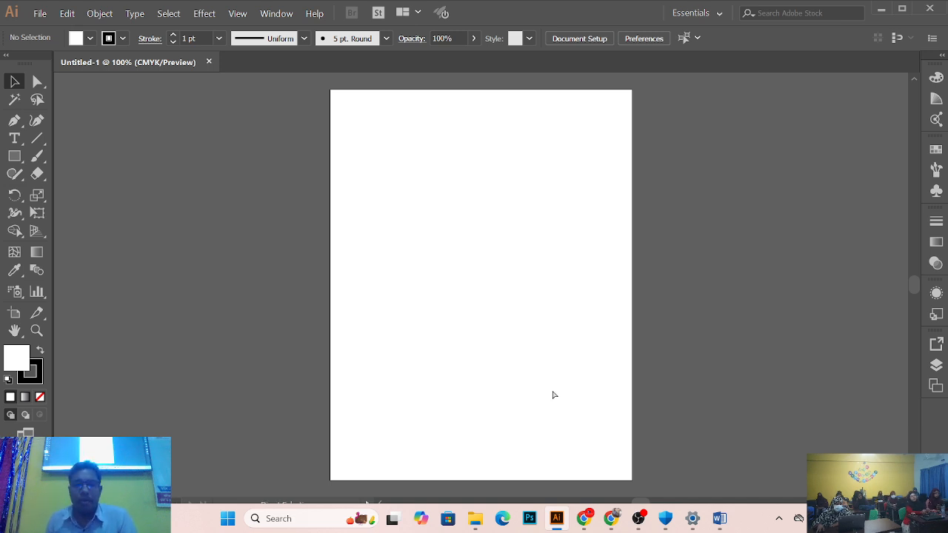
Step: Examine the blank Letter artboard at several zoom levels and positions, and close the document
ctrl+click(482, 308)
ctrl+alt+click(481, 307)
ctrl+alt+click(481, 307)
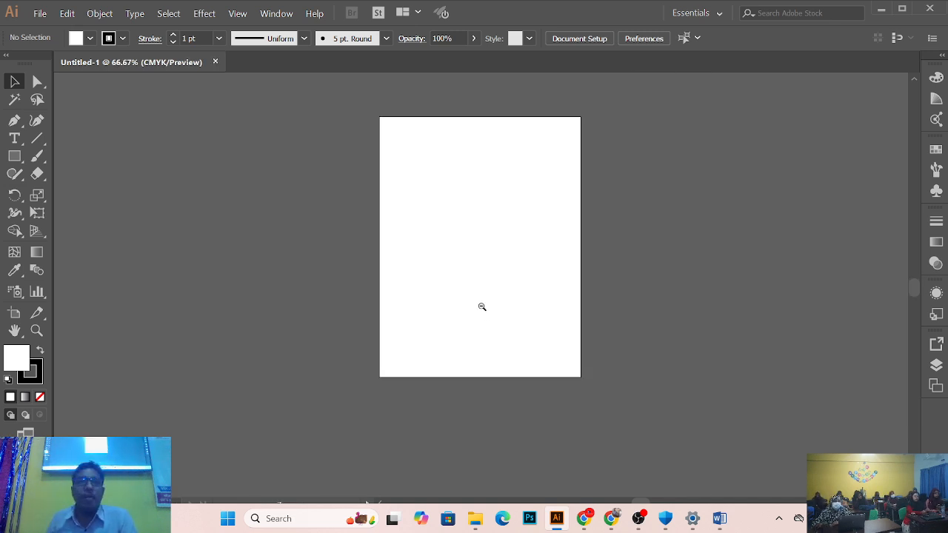
ctrl+click(453, 275)
ctrl+click(453, 275)
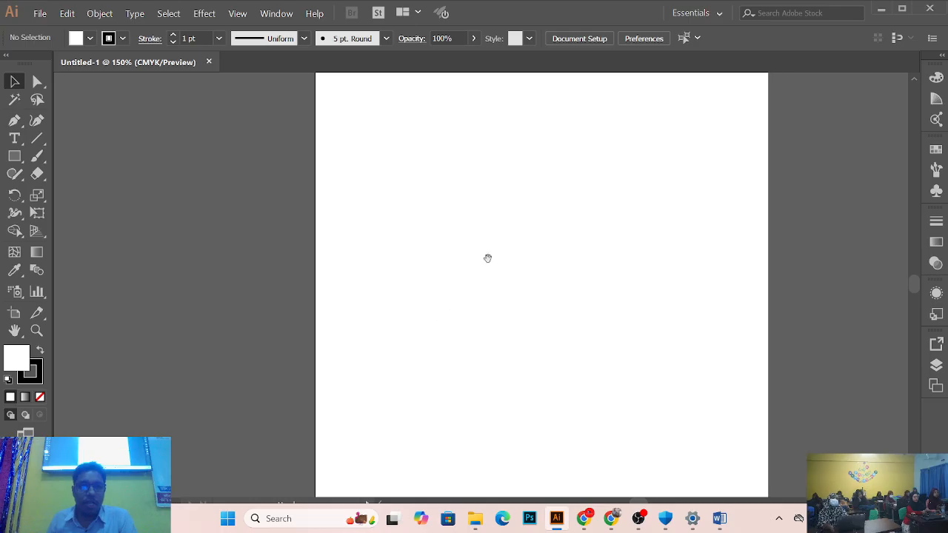
key(ctrl+minus)
key(ctrl+minus)
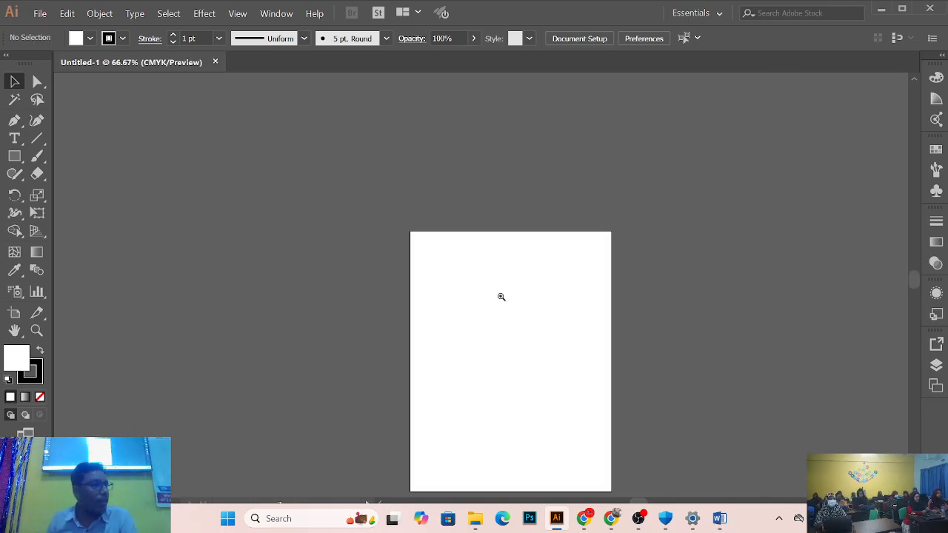
drag(482, 270, 472, 214)
ctrl+click(474, 213)
ctrl+click(473, 213)
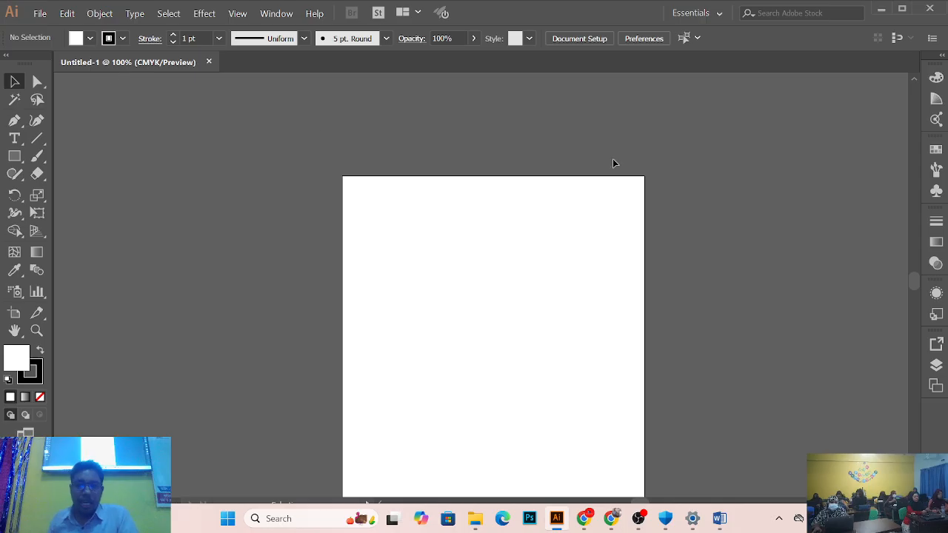
click(209, 61)
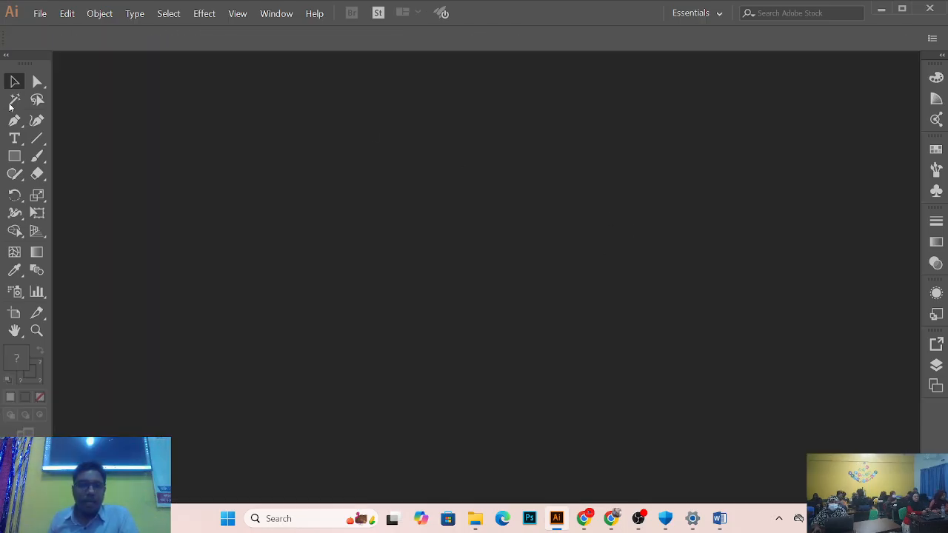
click(40, 14)
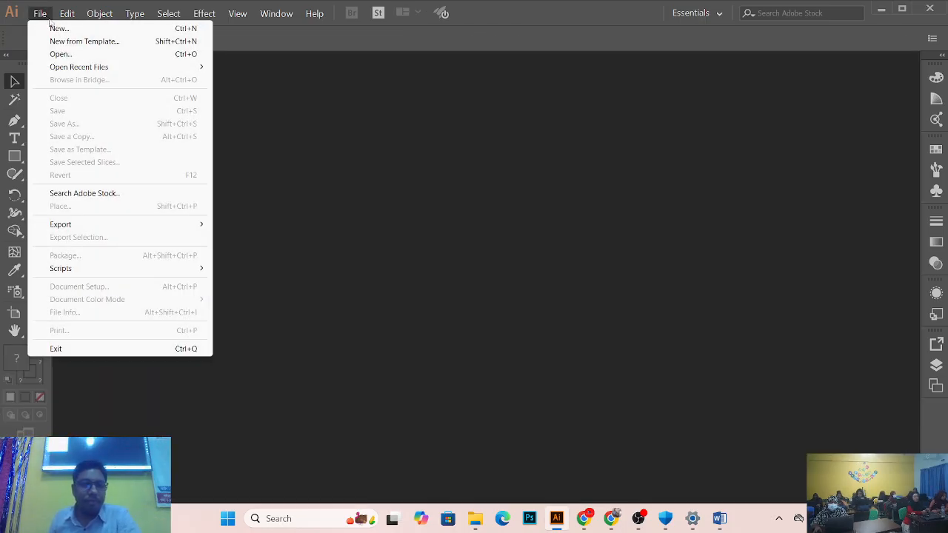
click(53, 29)
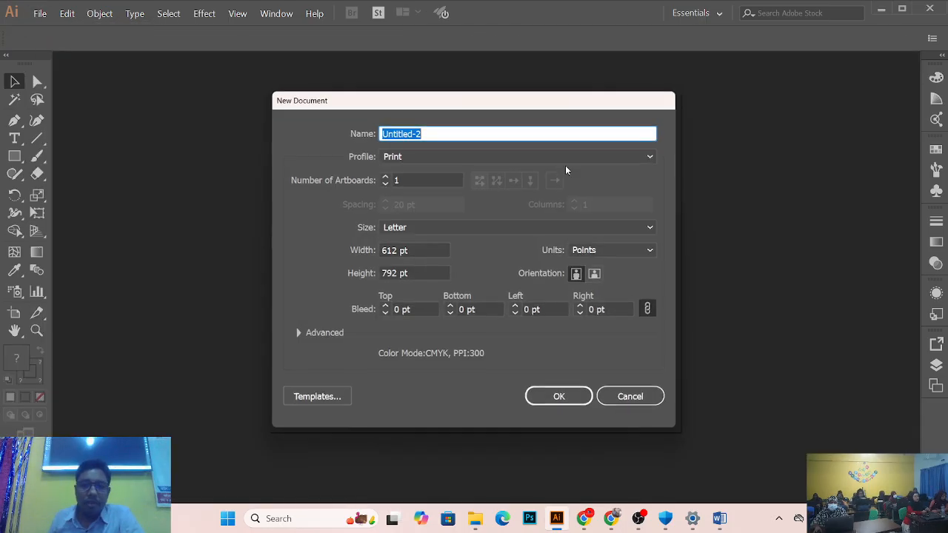
click(478, 154)
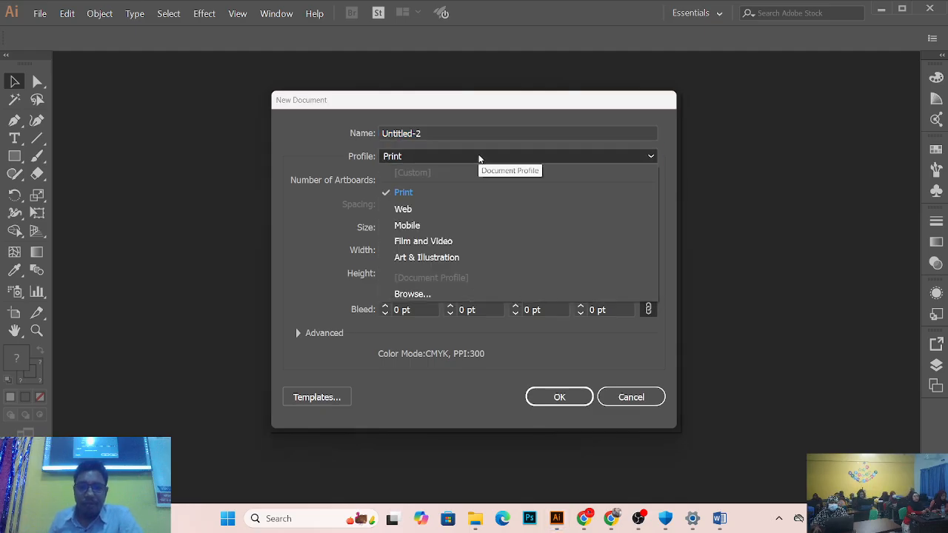
click(478, 154)
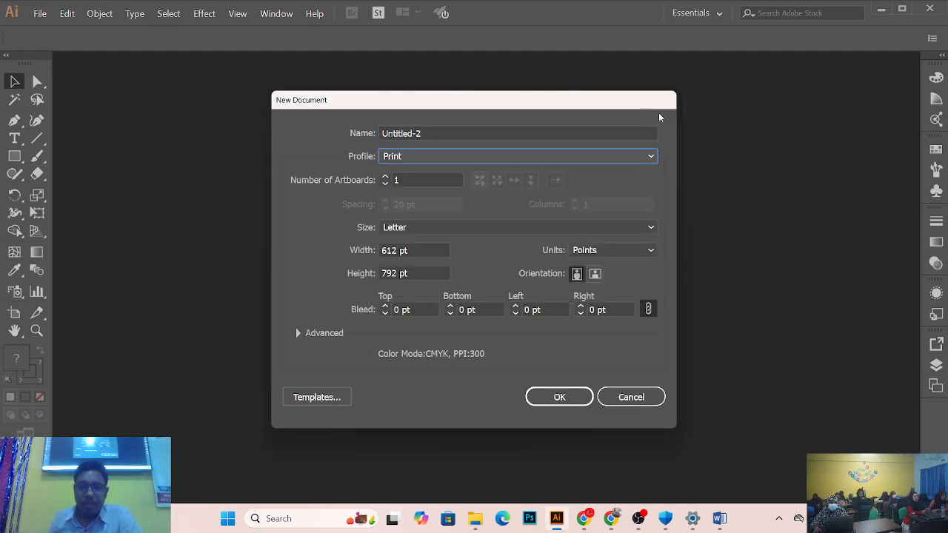
click(610, 400)
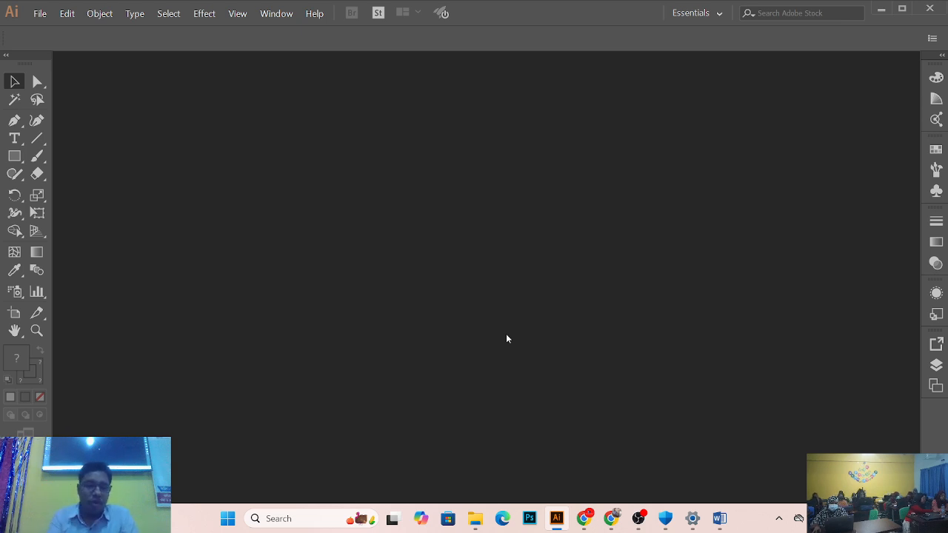
Step: Start another new document, keep the Print profile, and set the page size to A4
key(ctrl+n)
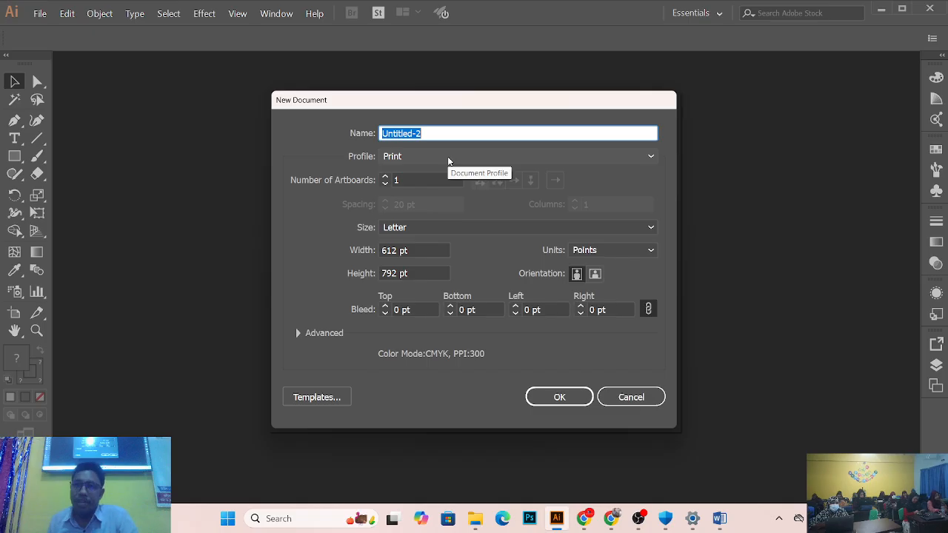
key(Tab)
click(447, 156)
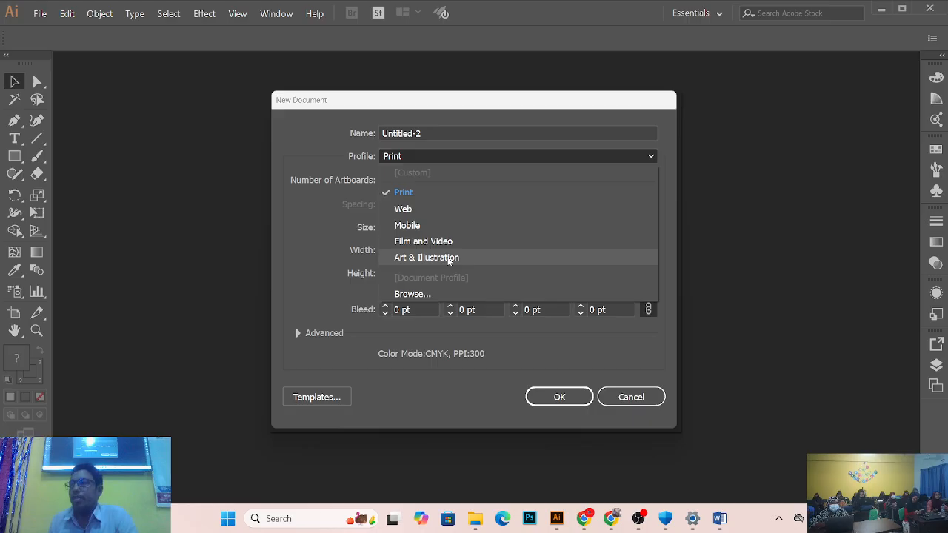
click(407, 196)
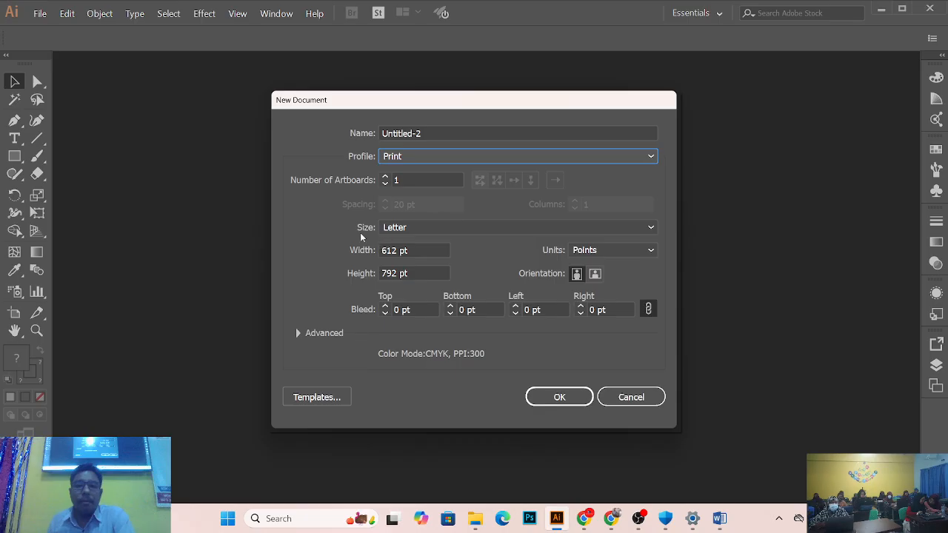
click(441, 230)
click(445, 229)
click(446, 230)
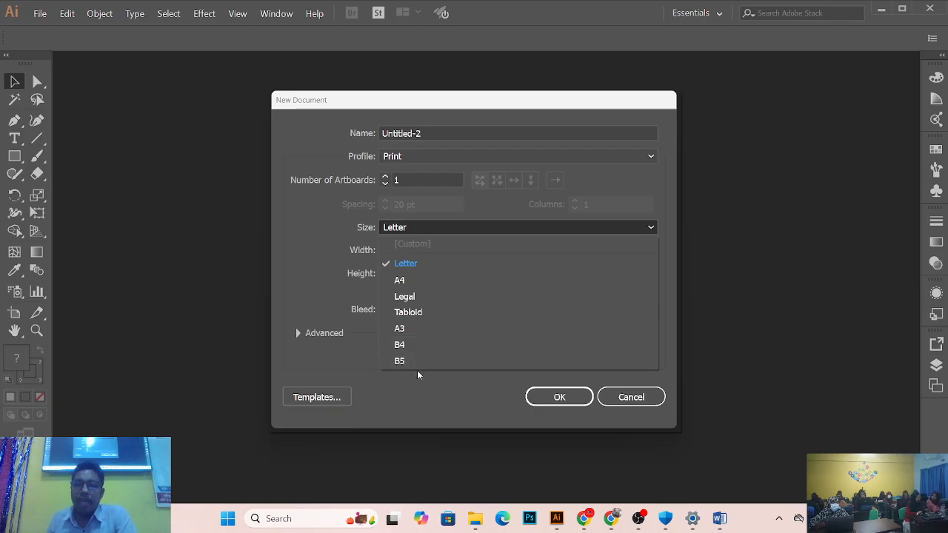
click(409, 282)
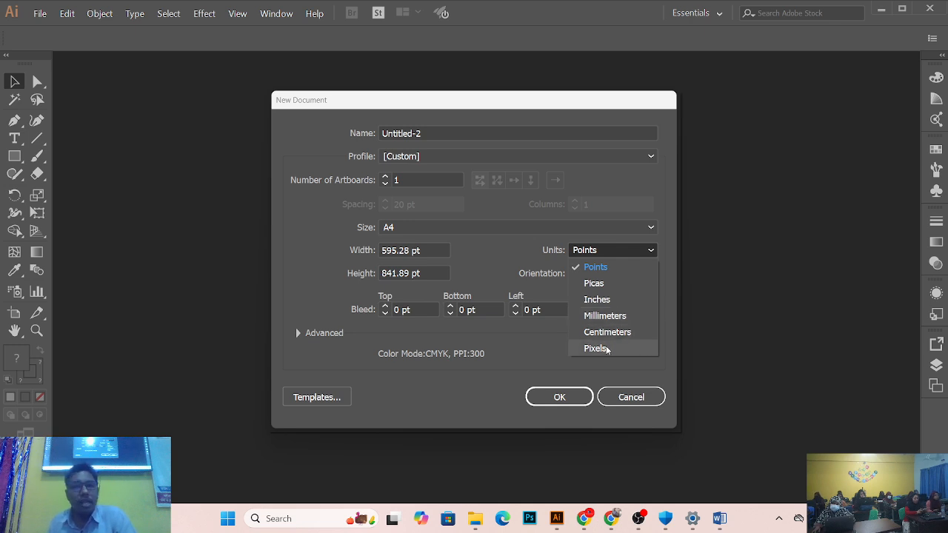
Step: Review the available document units, try Inches, and switch back to Points
click(594, 268)
click(607, 256)
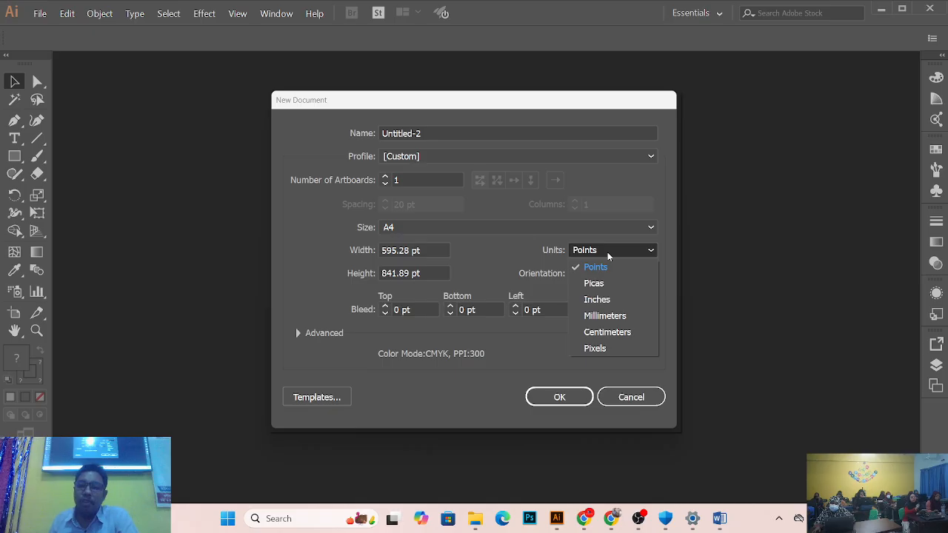
click(614, 251)
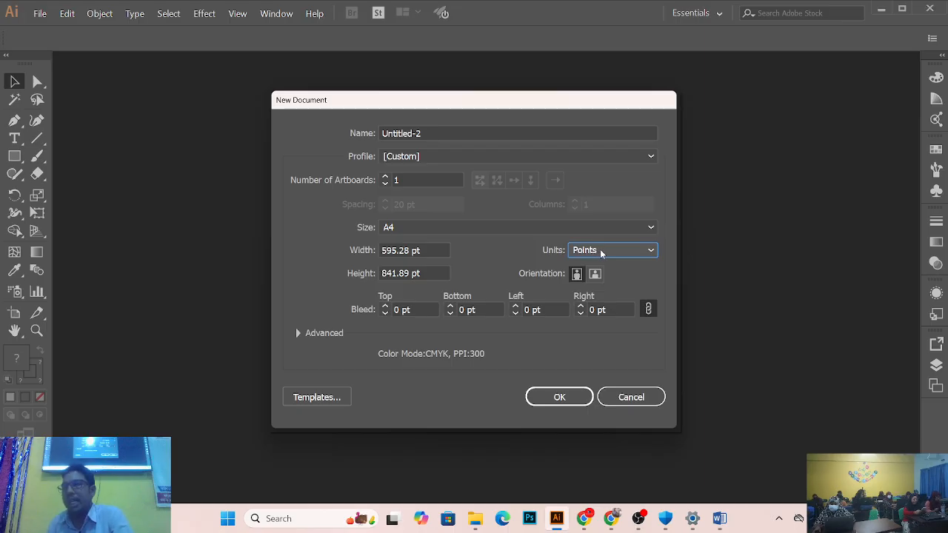
click(600, 253)
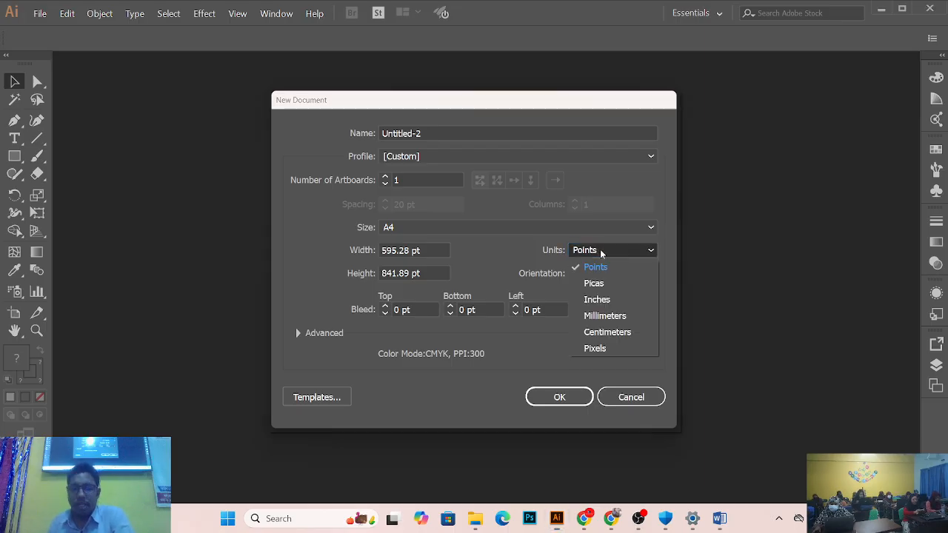
click(605, 301)
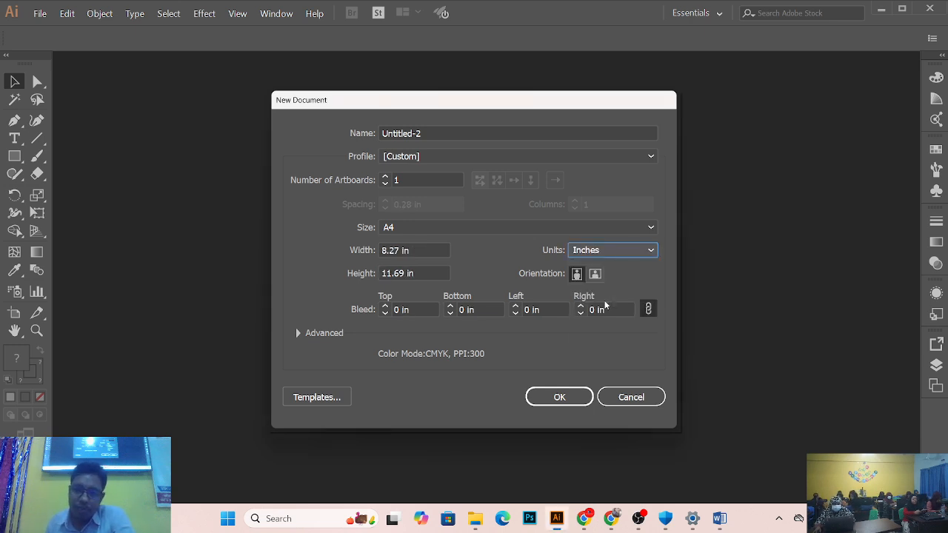
click(603, 251)
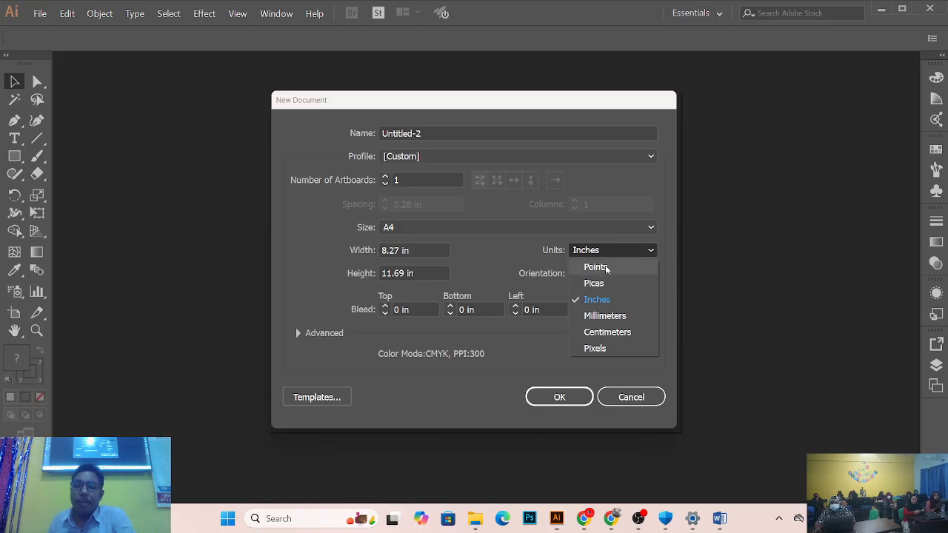
click(600, 267)
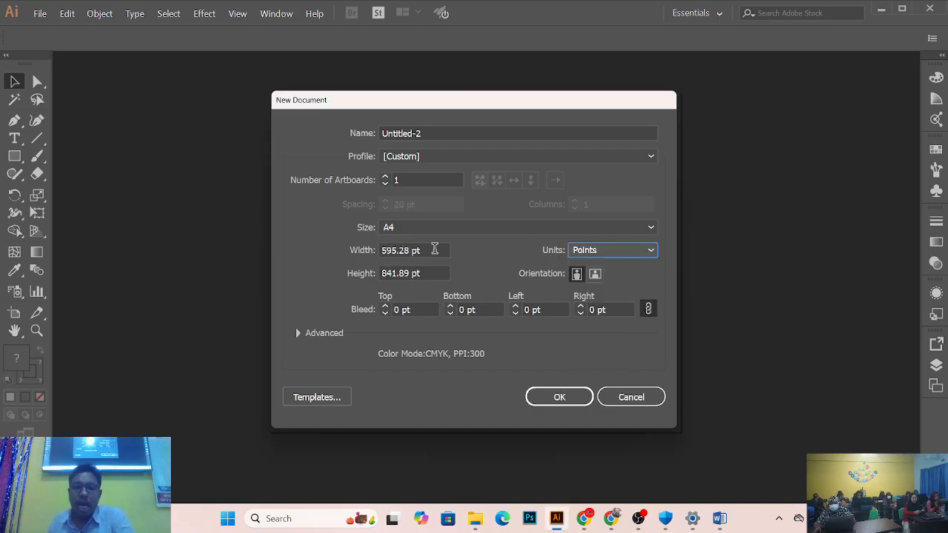
Step: Compare the A4 dimensions in Inches and Millimeters, and set the document units to Centimeters
click(632, 251)
click(613, 299)
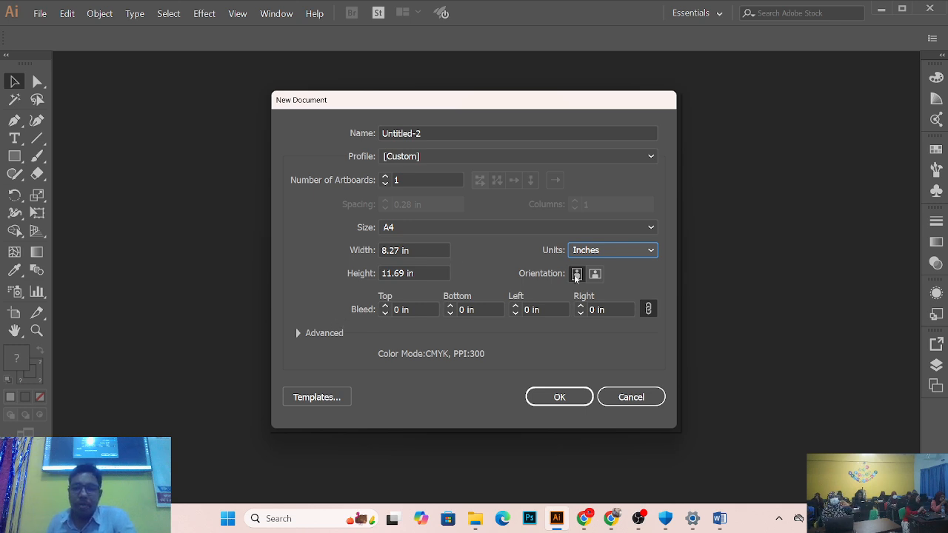
click(602, 250)
click(606, 317)
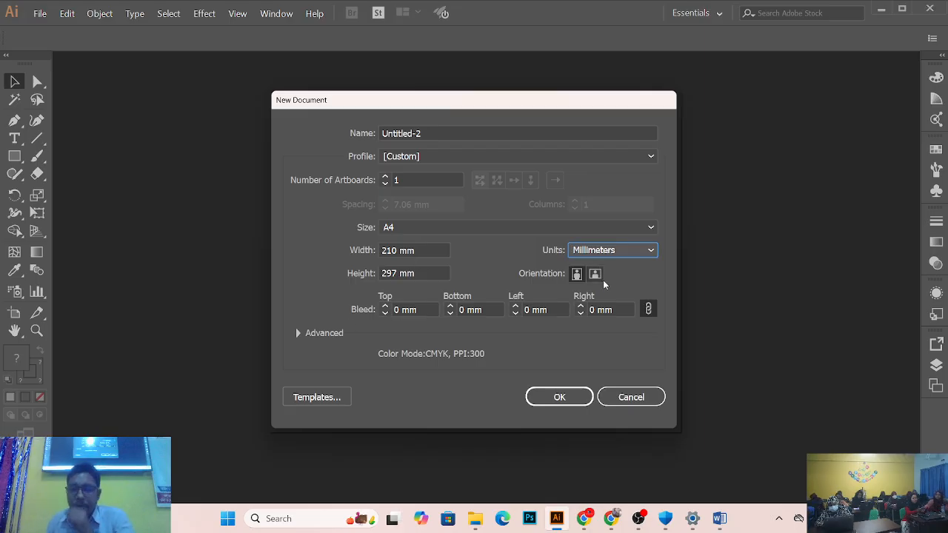
click(618, 251)
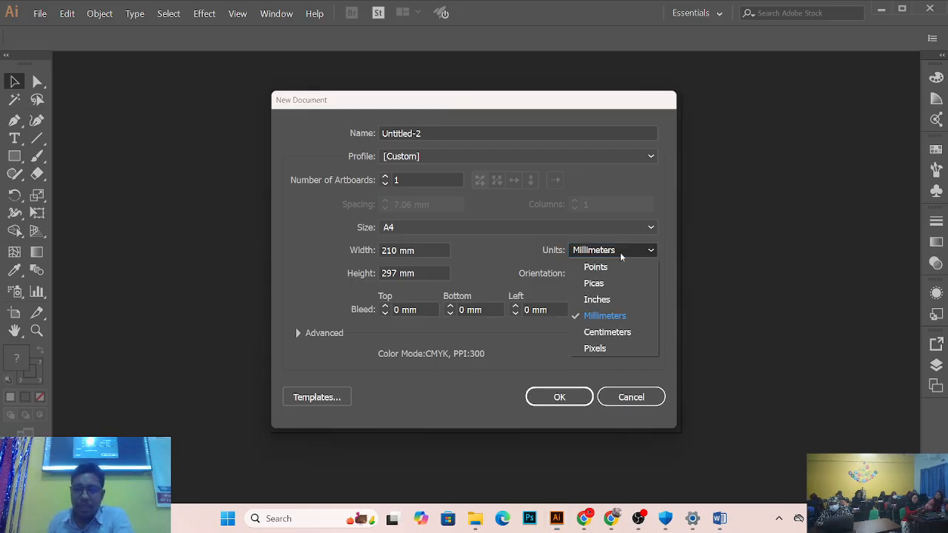
click(600, 331)
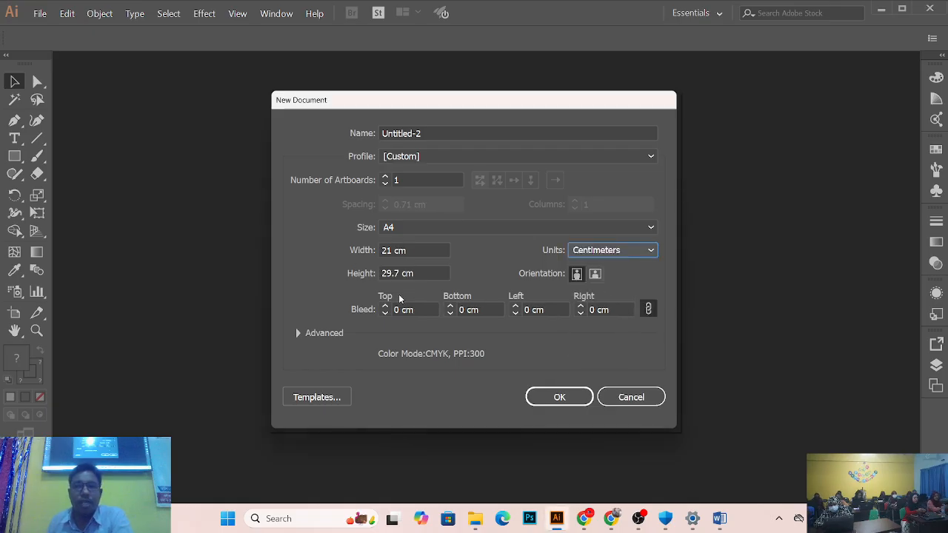
Step: Try Pixels as the document units, and set the units to Points
click(597, 252)
click(586, 345)
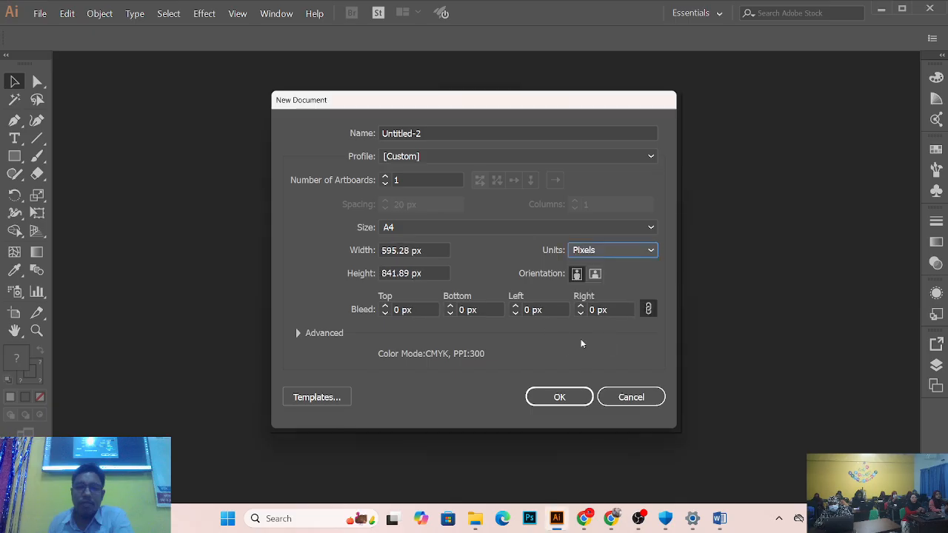
click(614, 252)
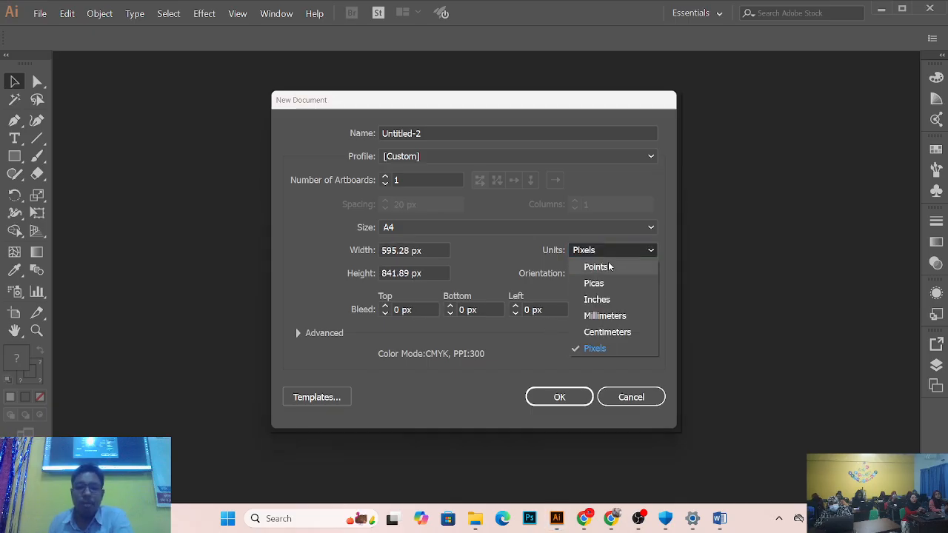
click(607, 264)
click(607, 253)
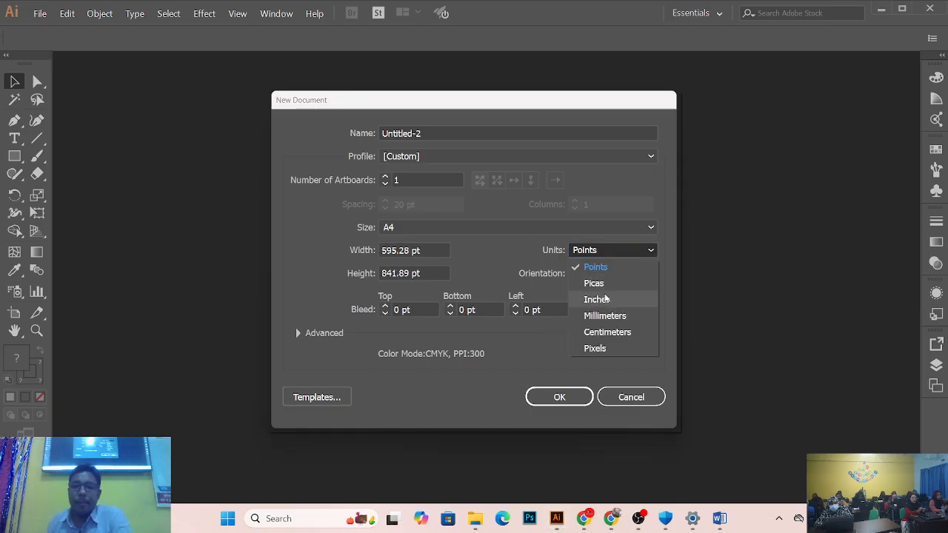
click(594, 224)
click(509, 230)
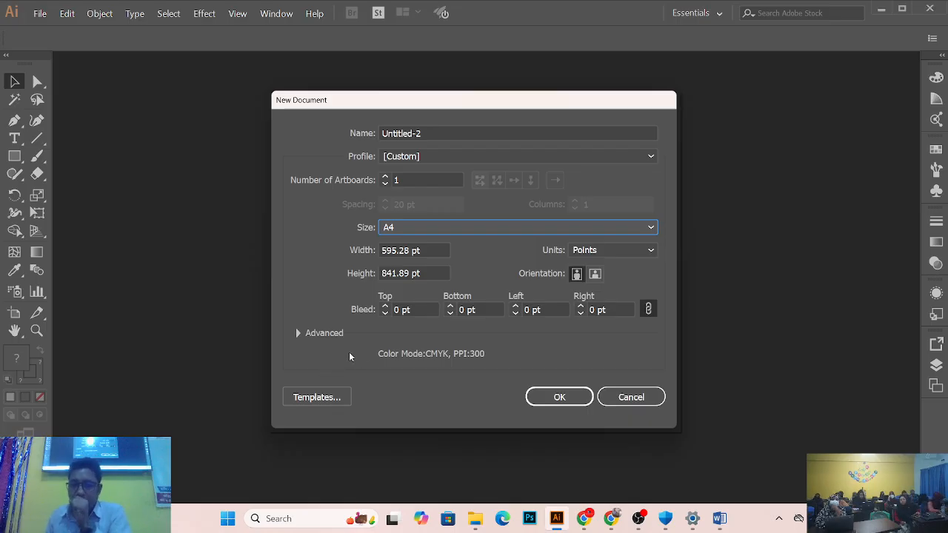
Step: Raise the linked bleed to 2 pt on all sides and bring it back to 0 pt
click(385, 306)
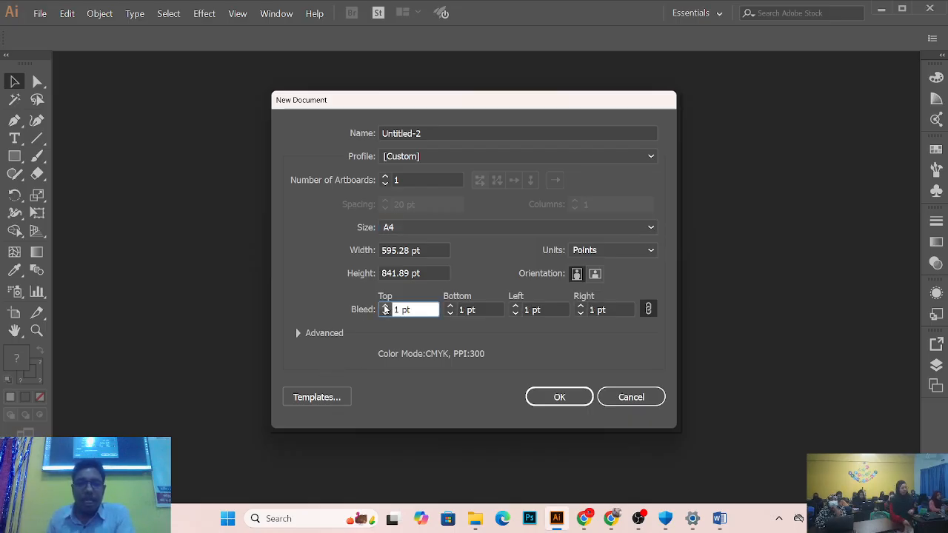
click(385, 306)
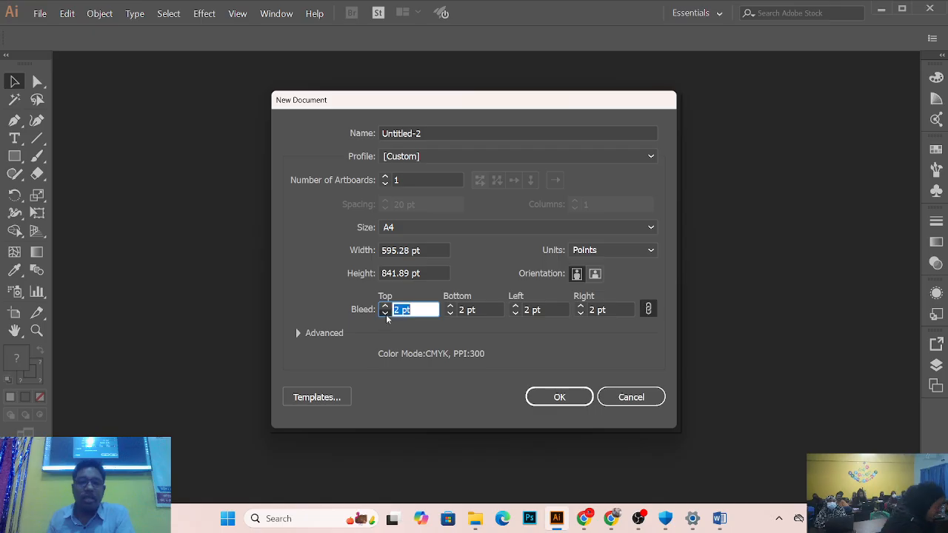
click(386, 314)
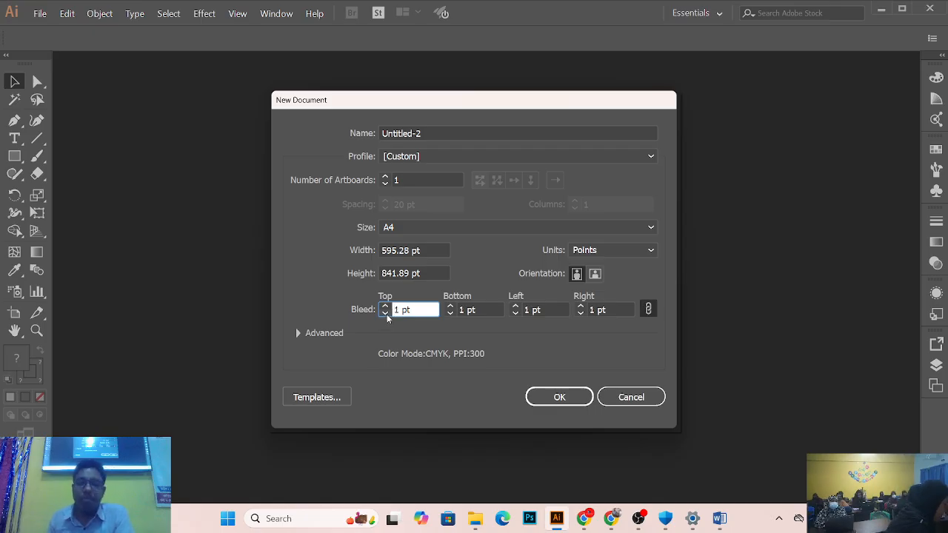
click(386, 314)
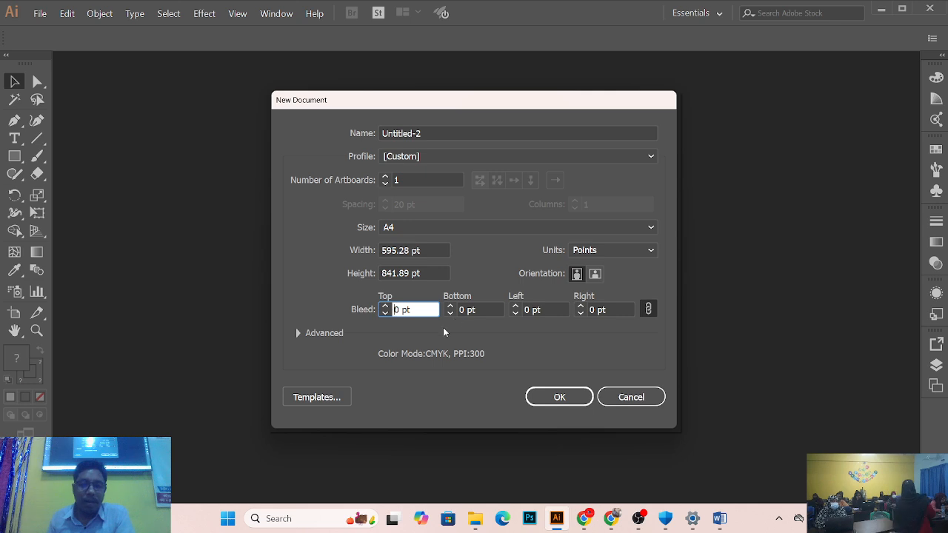
Step: Unlink the bleed values, set top and bottom to 2 pt, left to 1 pt and right to 3 pt, and relink them
click(648, 310)
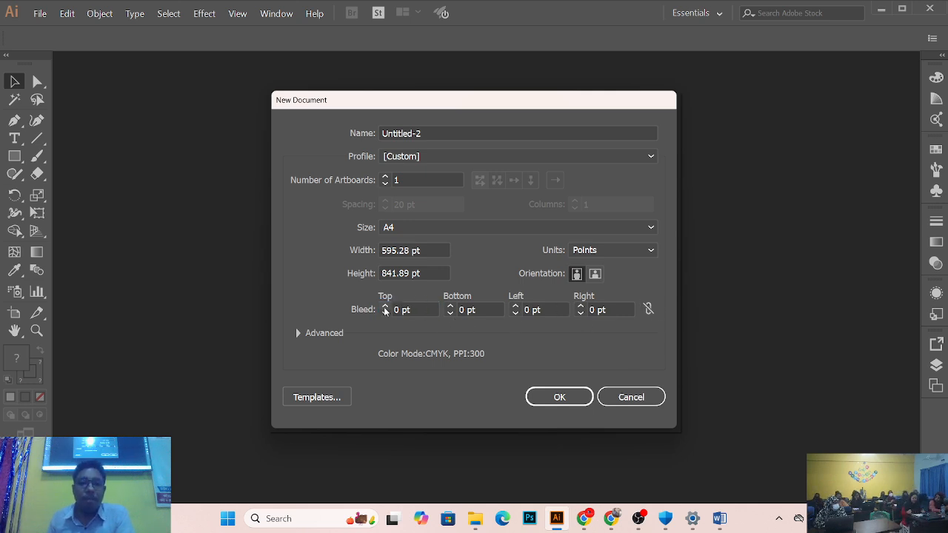
double_click(397, 310)
text(2)
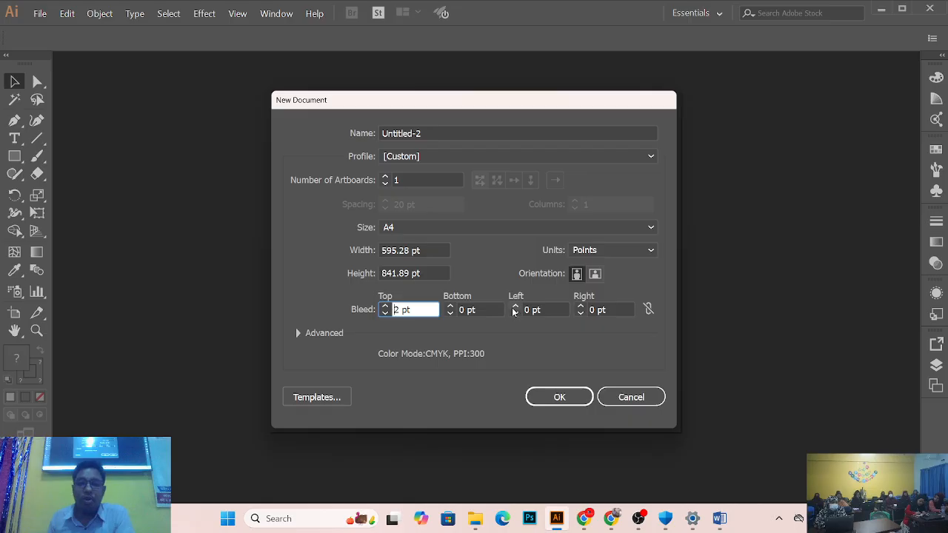
click(515, 307)
double_click(450, 307)
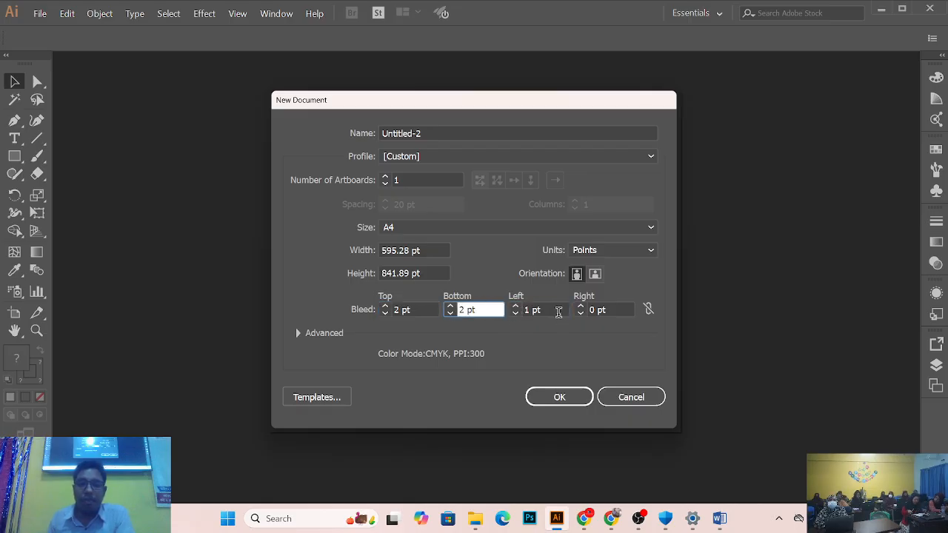
double_click(582, 310)
click(582, 311)
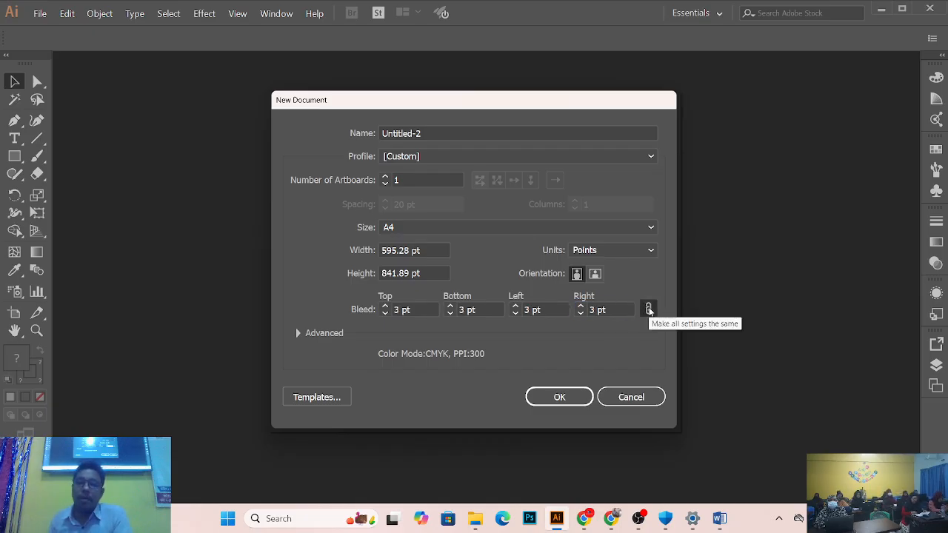
click(649, 308)
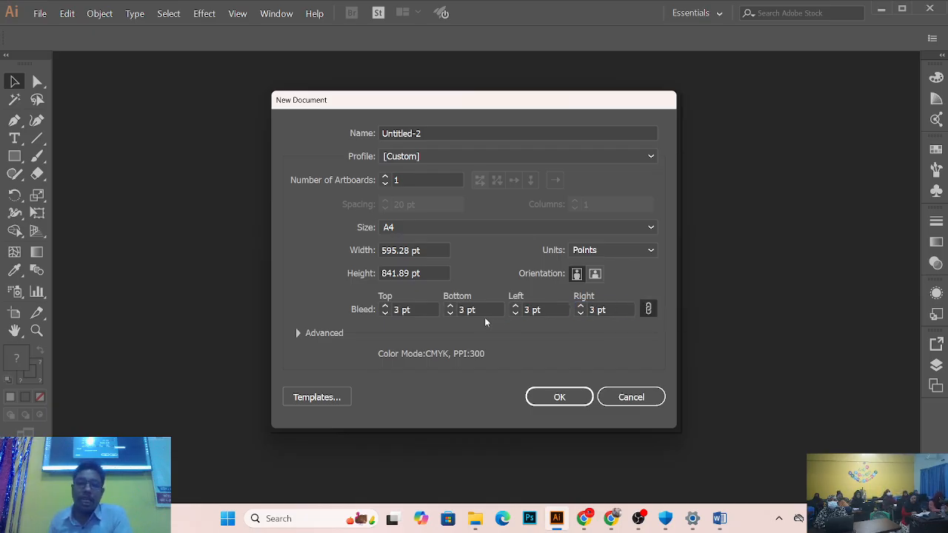
Step: Try 1 pt and 2 pt for the linked bleed, and set it to 0 pt on all sides
click(384, 314)
click(384, 313)
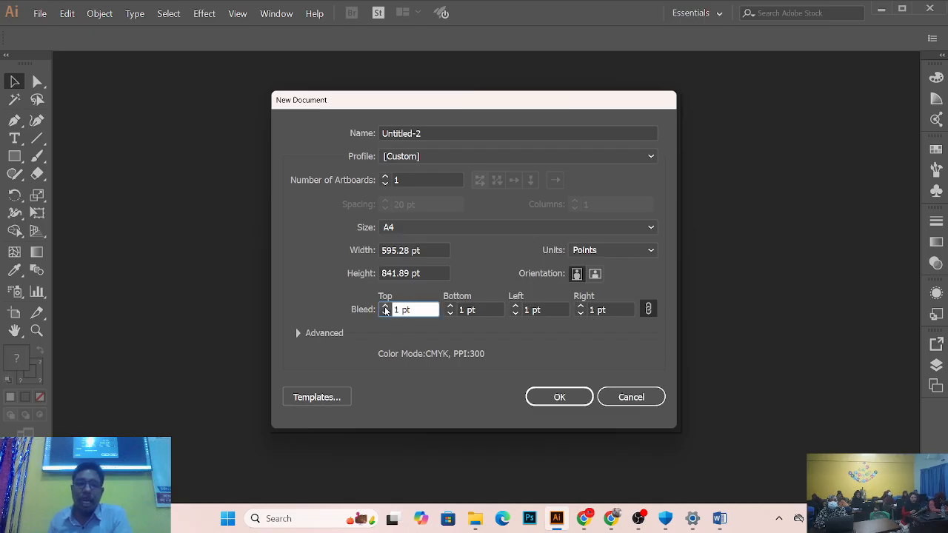
click(385, 309)
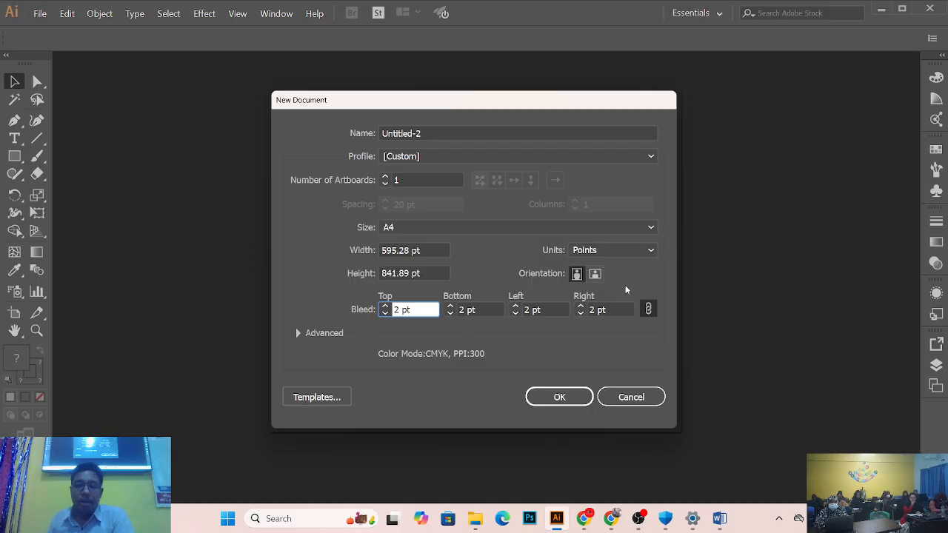
click(383, 313)
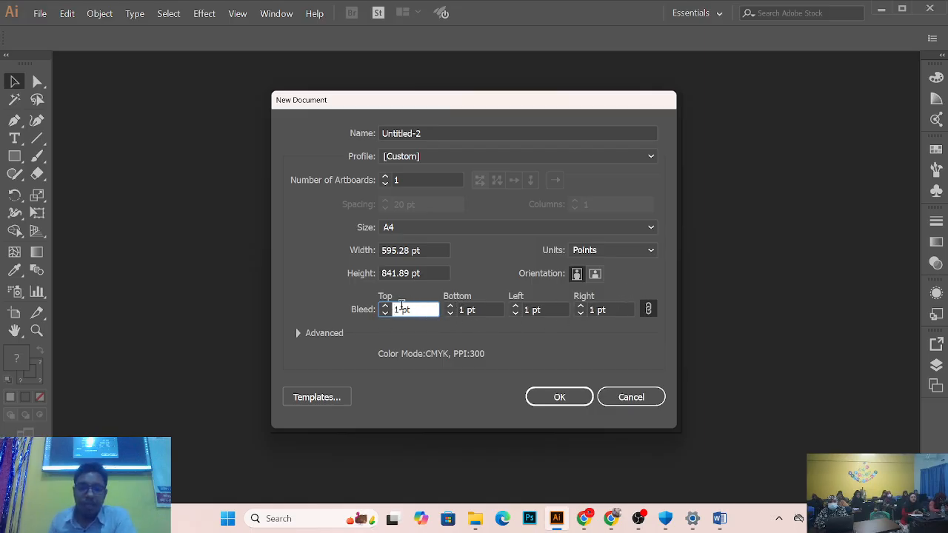
click(401, 306)
key(BackSpace)
key(BackSpace)
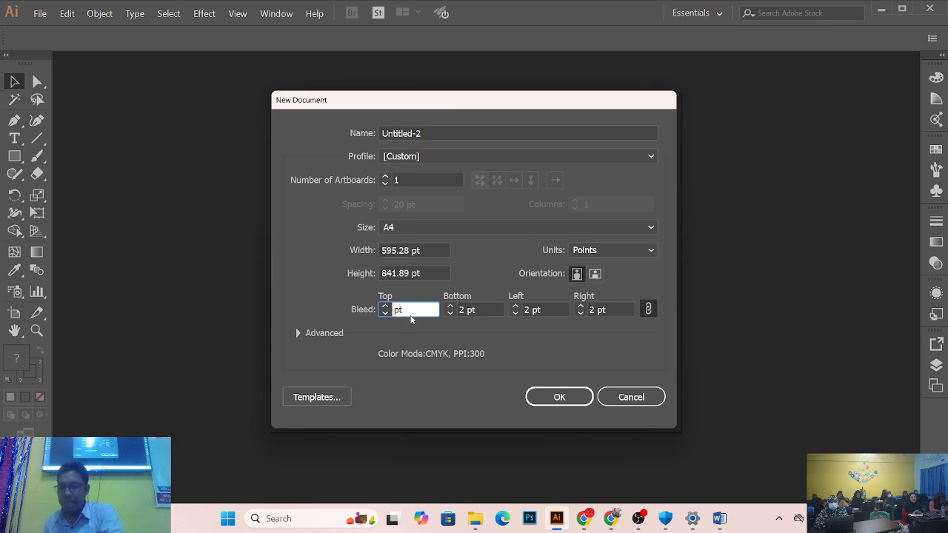
text(0)
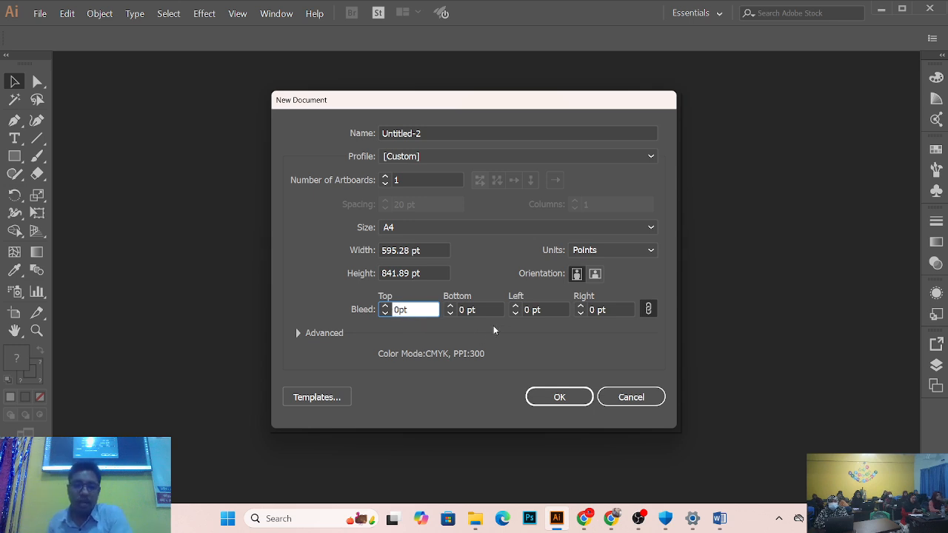
Step: Review the advanced raster effects and preview mode options, keep High (300 ppi) and Default, and create the A4 document
click(298, 333)
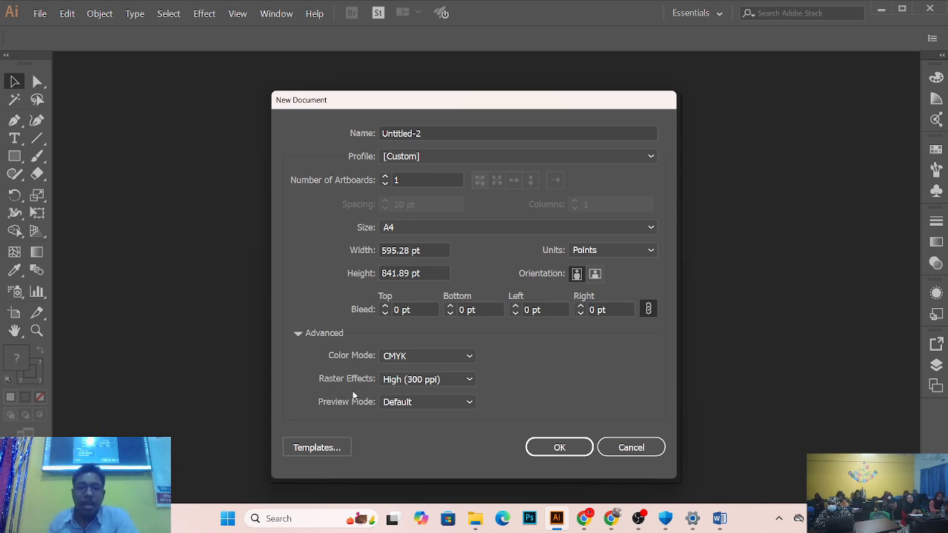
click(455, 381)
click(456, 380)
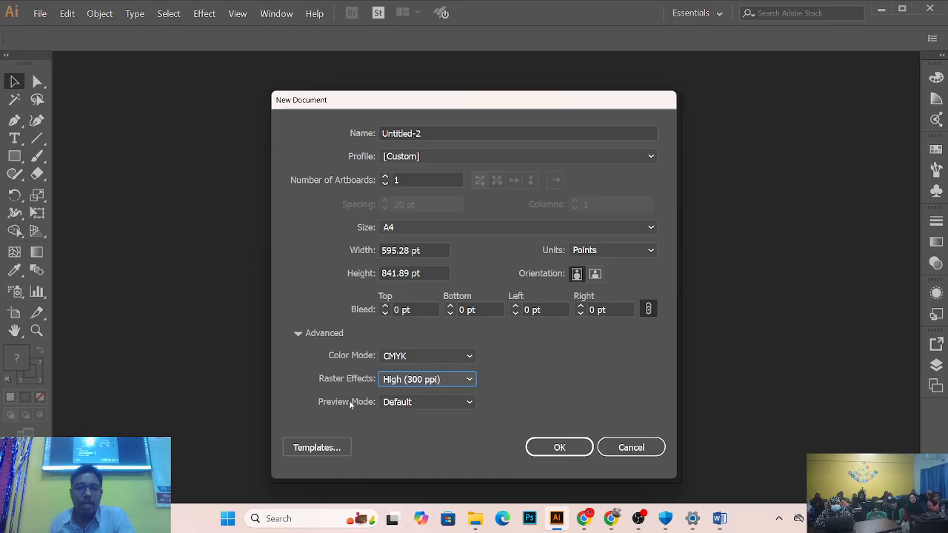
click(411, 402)
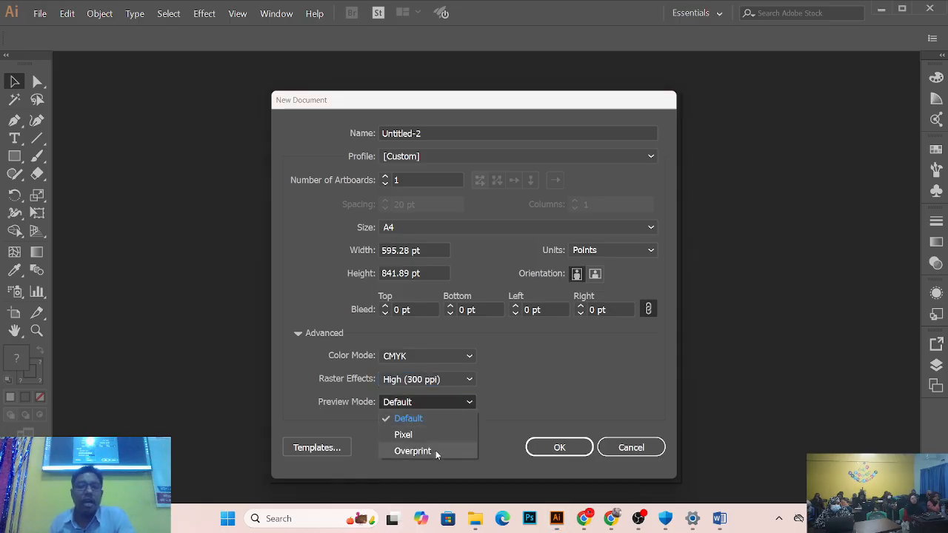
click(509, 412)
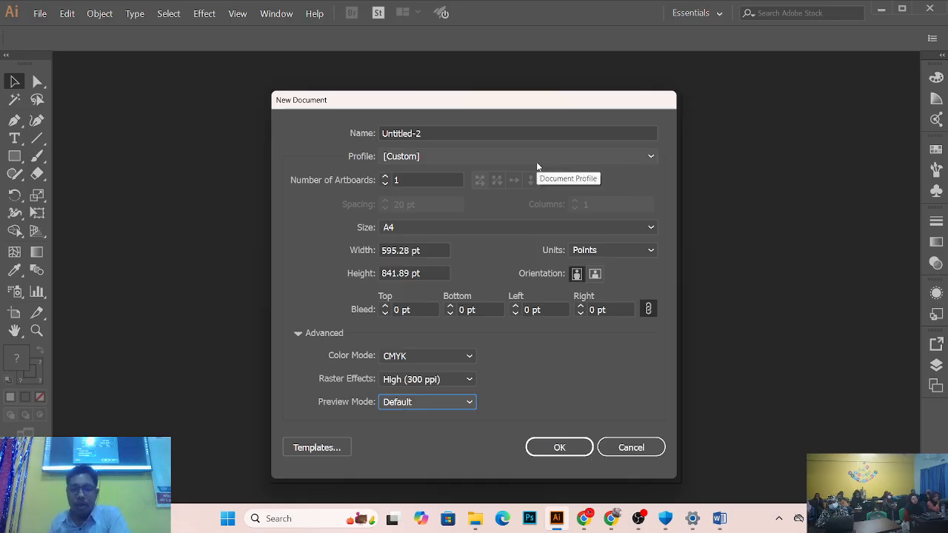
click(567, 448)
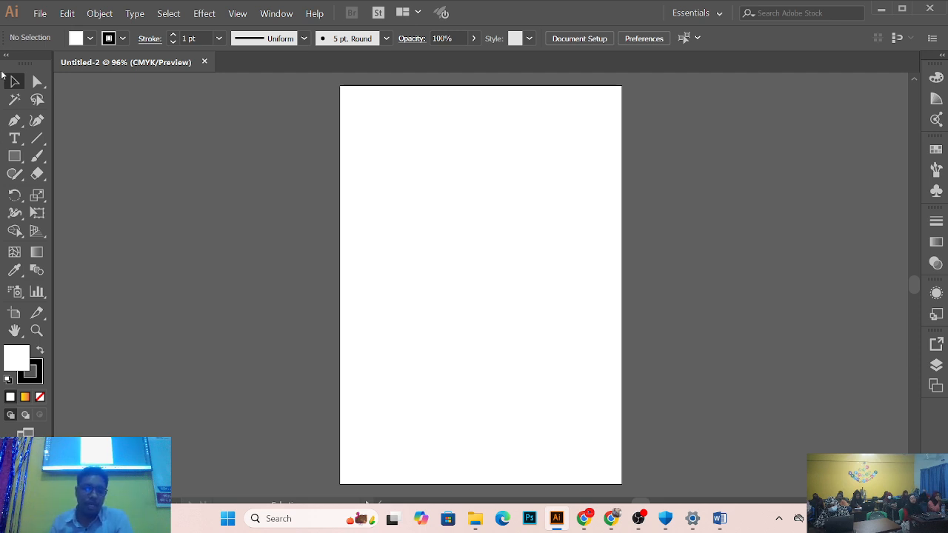
Step: Create another new A4 document with 6 artboards, keeping the other settings
key(ctrl+n)
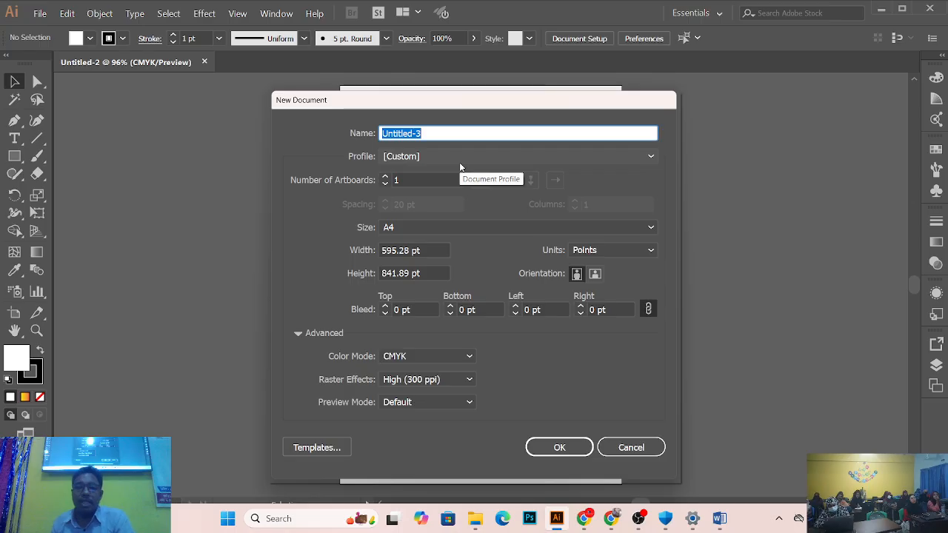
click(385, 177)
click(385, 177)
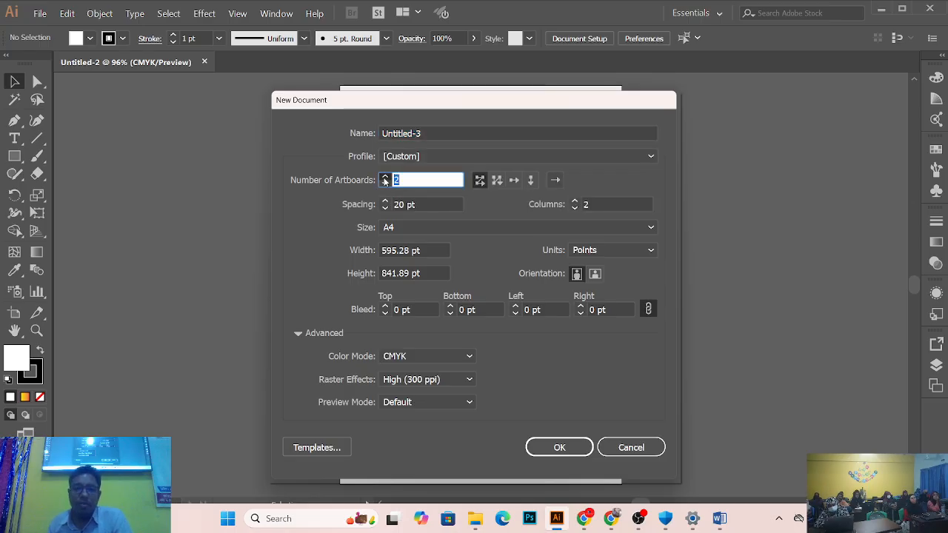
click(385, 176)
click(385, 177)
click(385, 177)
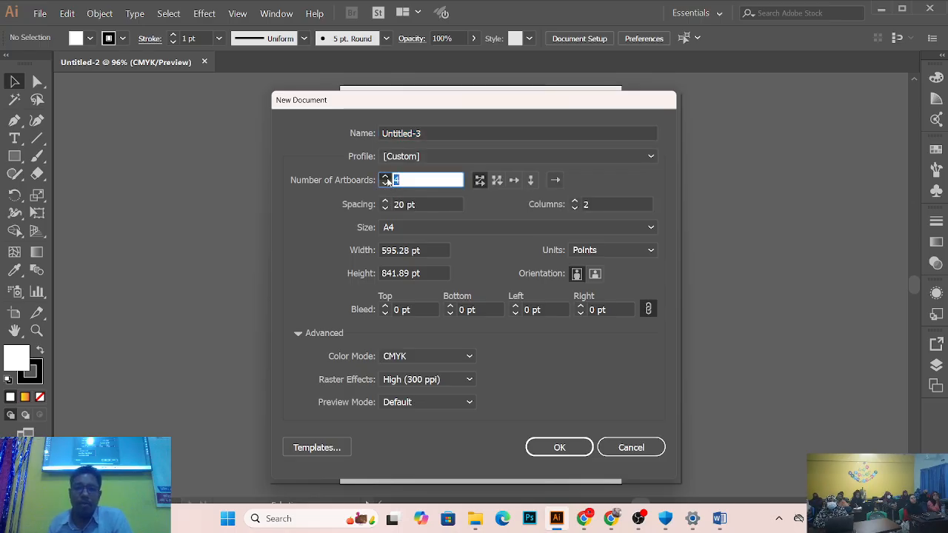
click(548, 447)
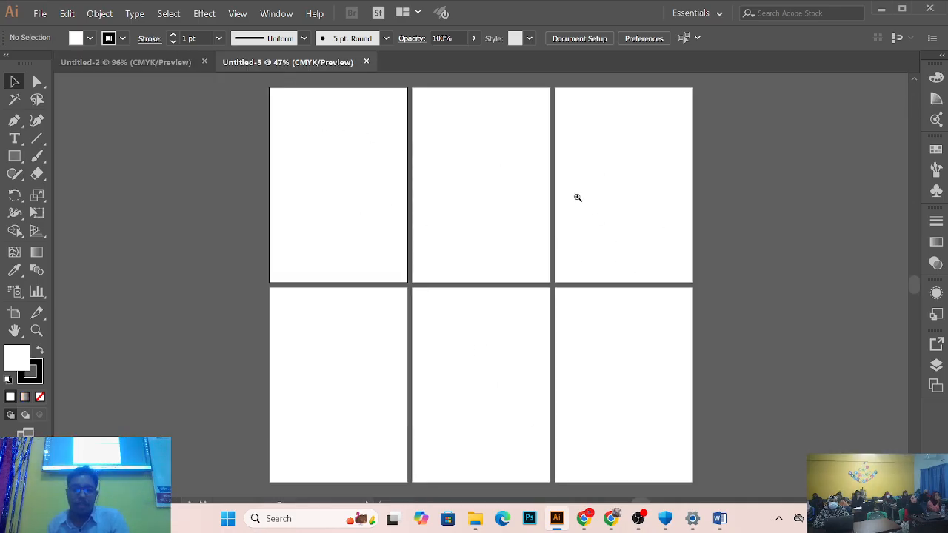
key(ctrl+equal)
drag(491, 282, 524, 275)
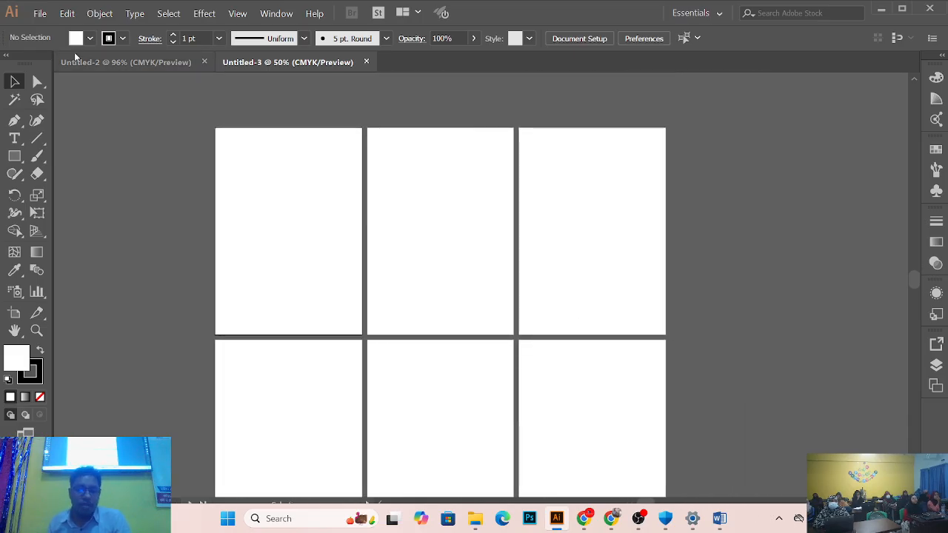
key(ctrl+n)
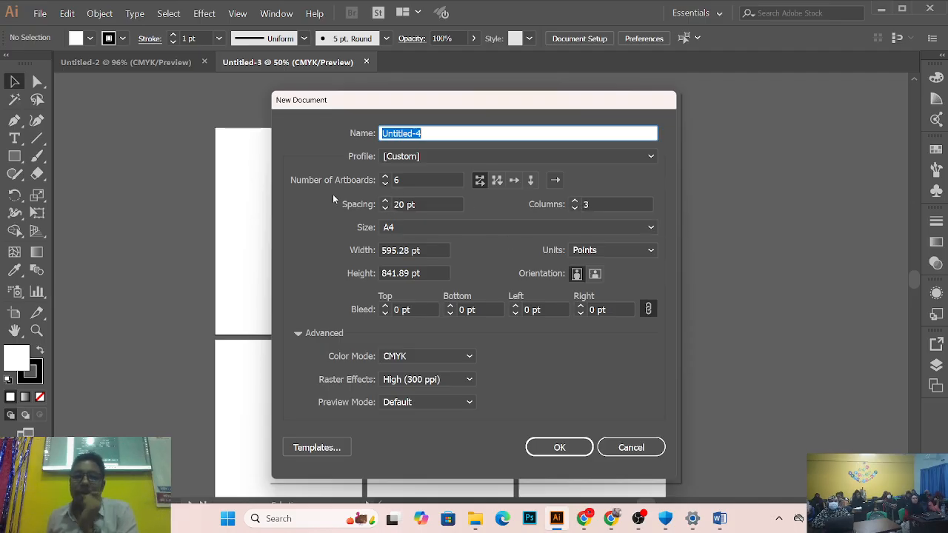
click(633, 447)
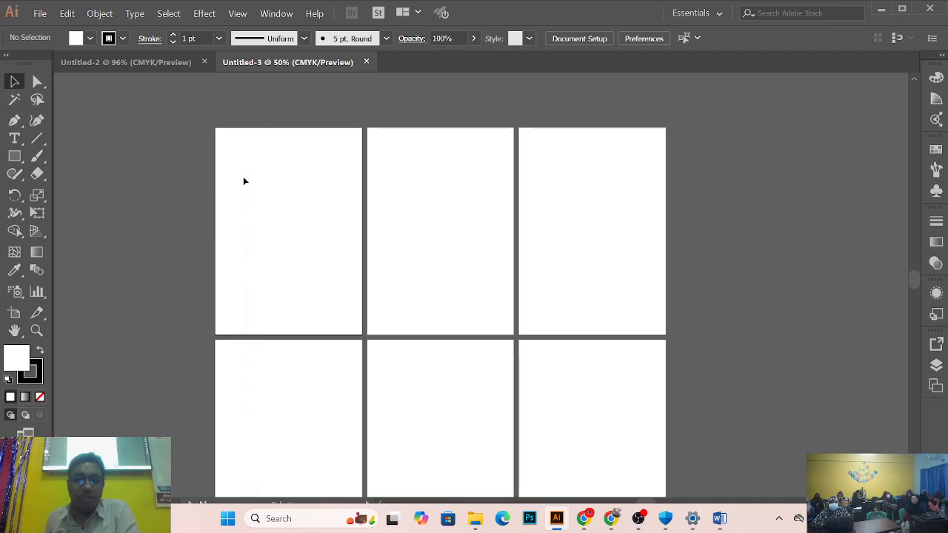
scroll(335, 237, down, 1)
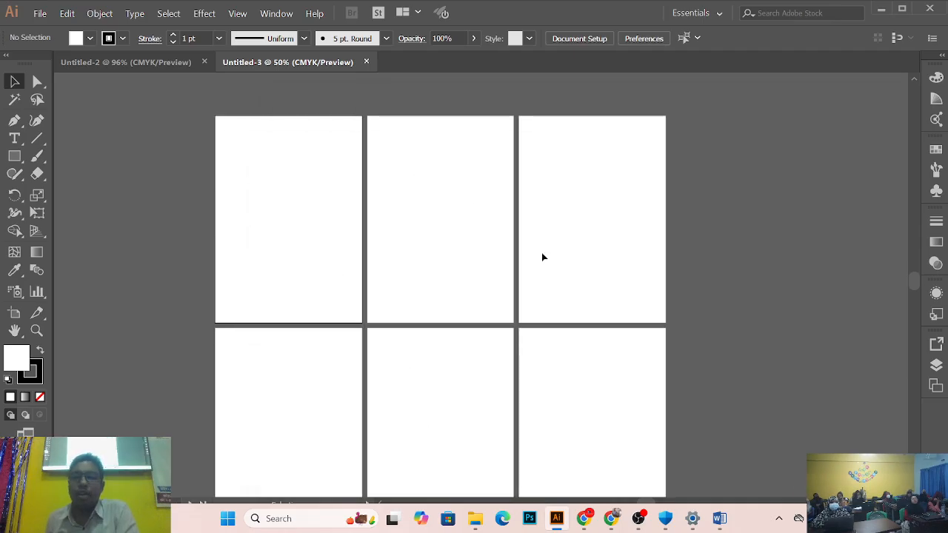
scroll(377, 374, down, 2)
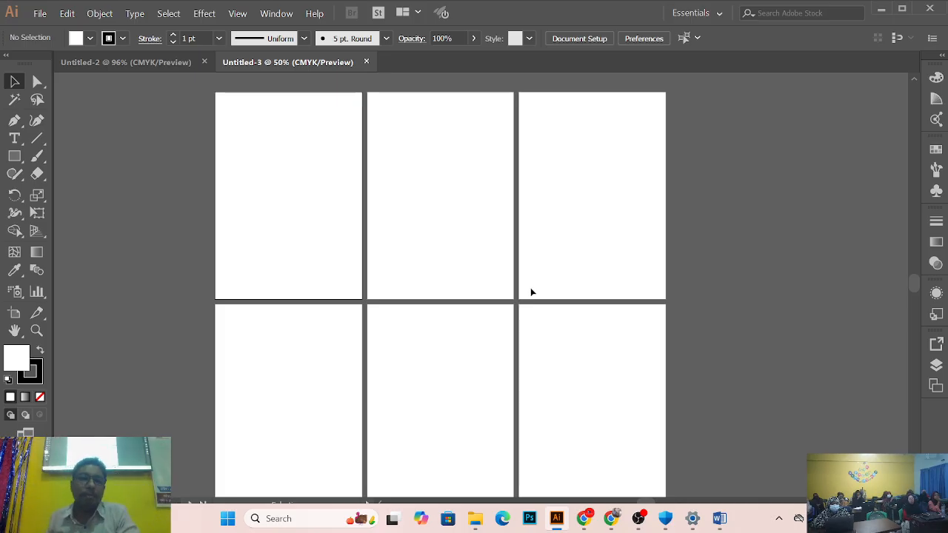
Step: Create a new A4 document with 6 artboards arranged in 2 columns, keeping the other settings
key(ctrl+n)
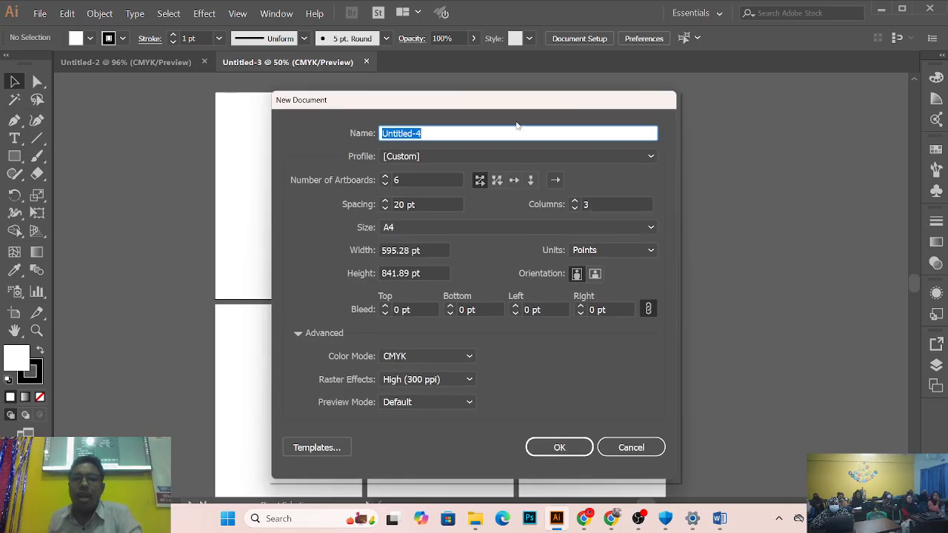
drag(518, 108, 630, 152)
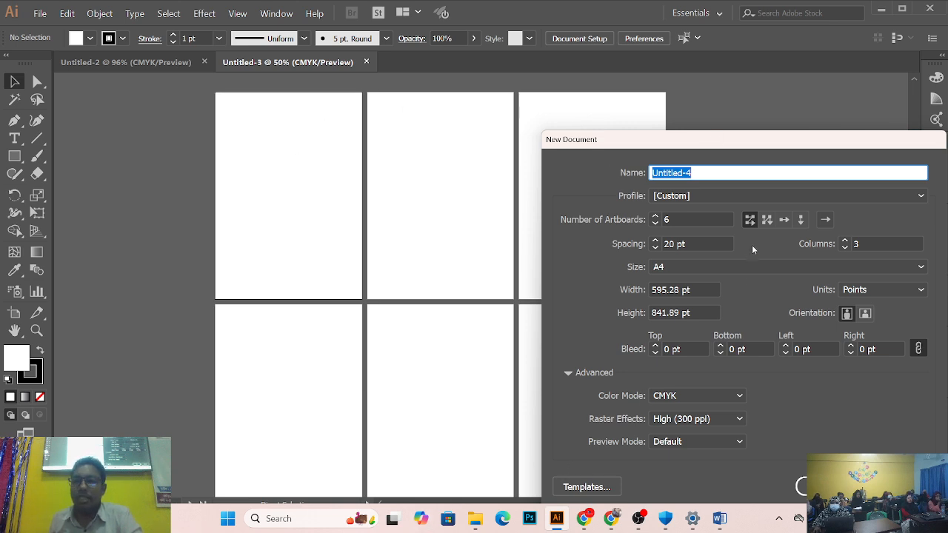
drag(731, 141, 486, 137)
click(599, 244)
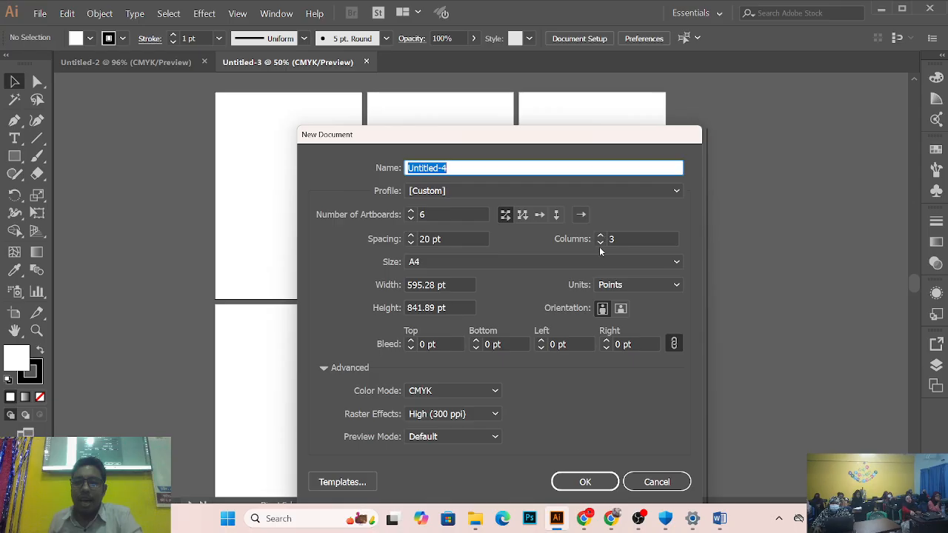
click(585, 482)
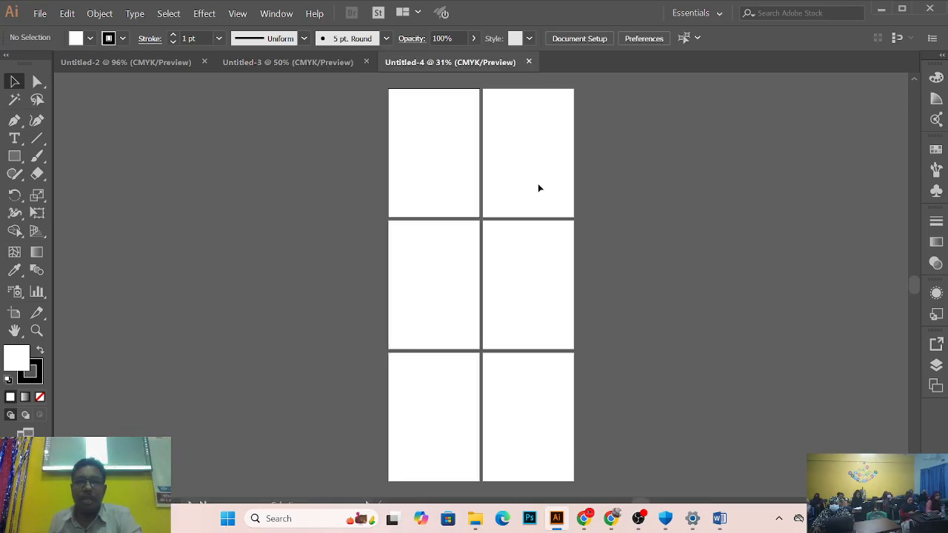
mouse_move(475, 518)
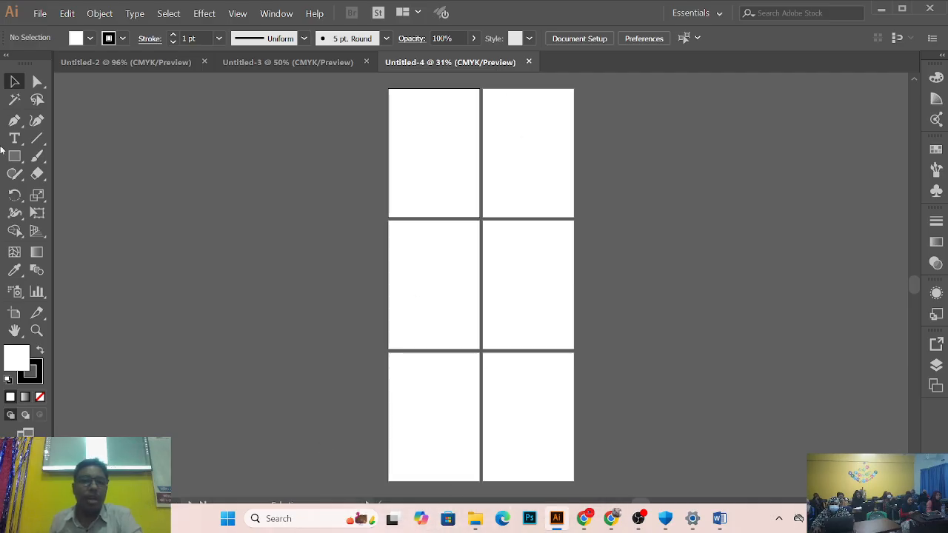
Step: Create another A4 document with 6 artboards arranged in 1 column, keeping the other settings
key(ctrl+n)
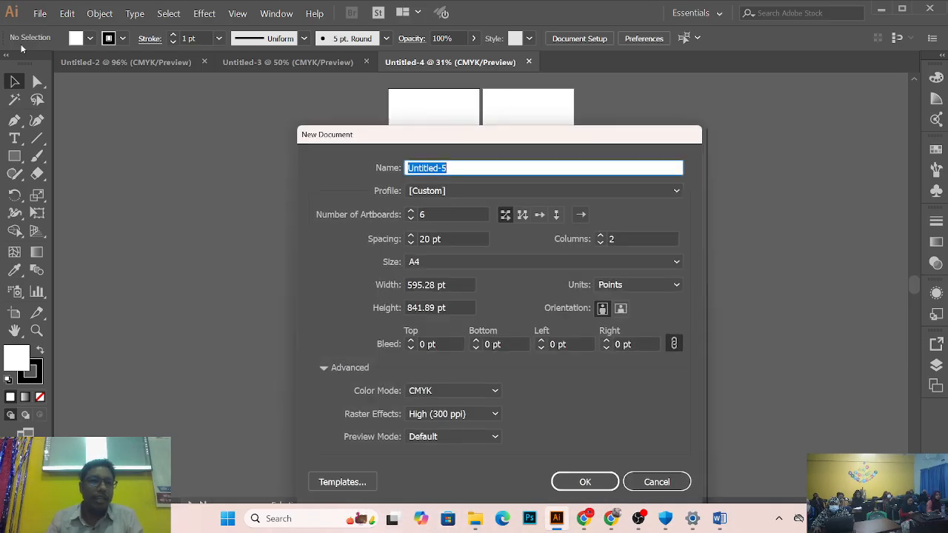
click(600, 242)
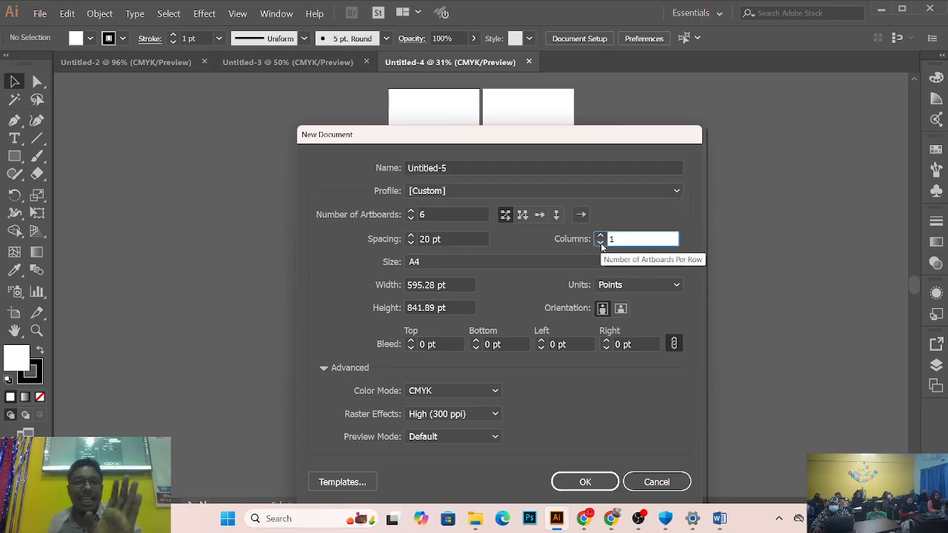
click(604, 483)
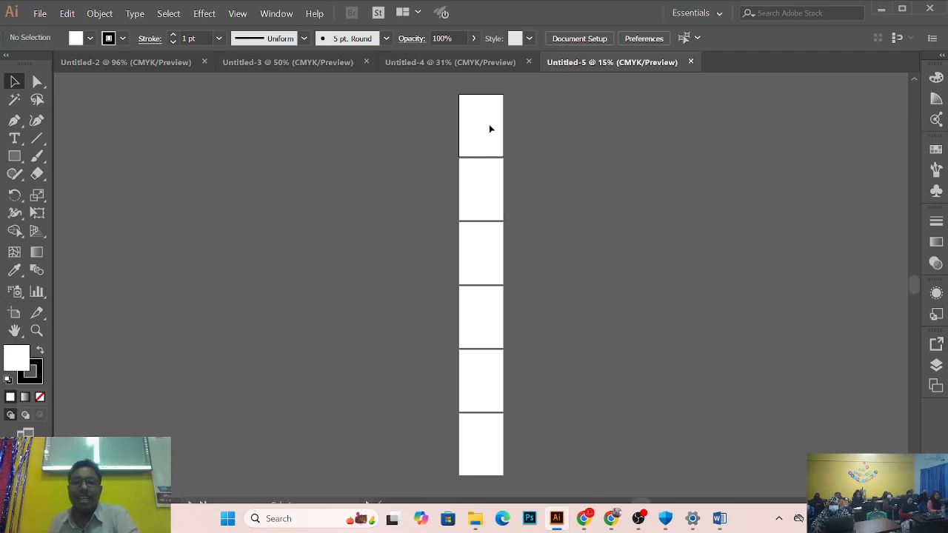
Step: Inspect the single-column artboards at up to 150% magnification, moving down through the pages and back up to the first one
scroll(487, 148, up, 3)
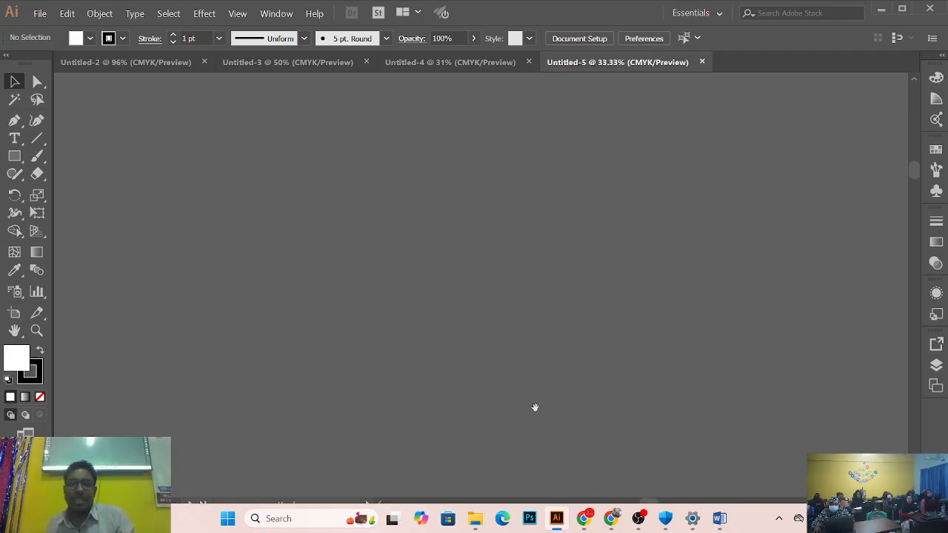
scroll(558, 323, down, 2)
scroll(601, 277, up, 3)
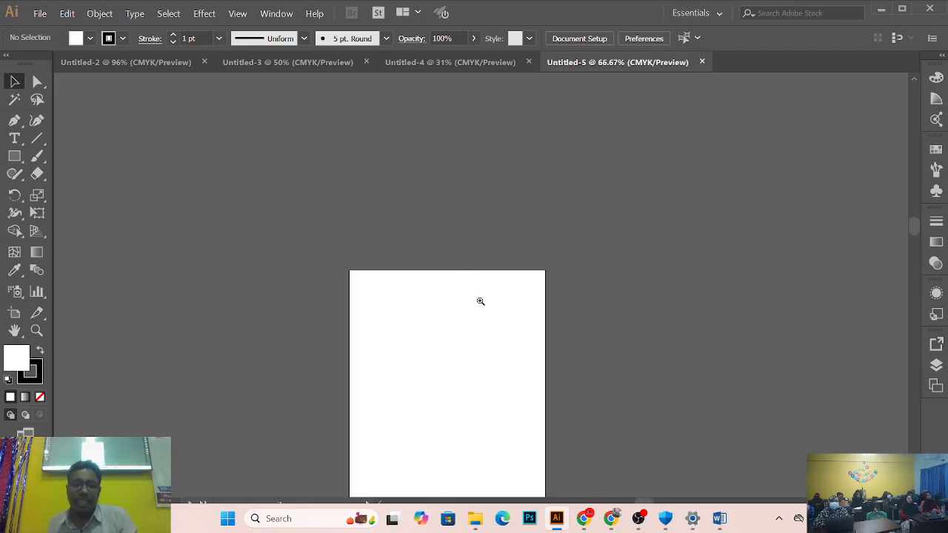
scroll(528, 149, down, 8)
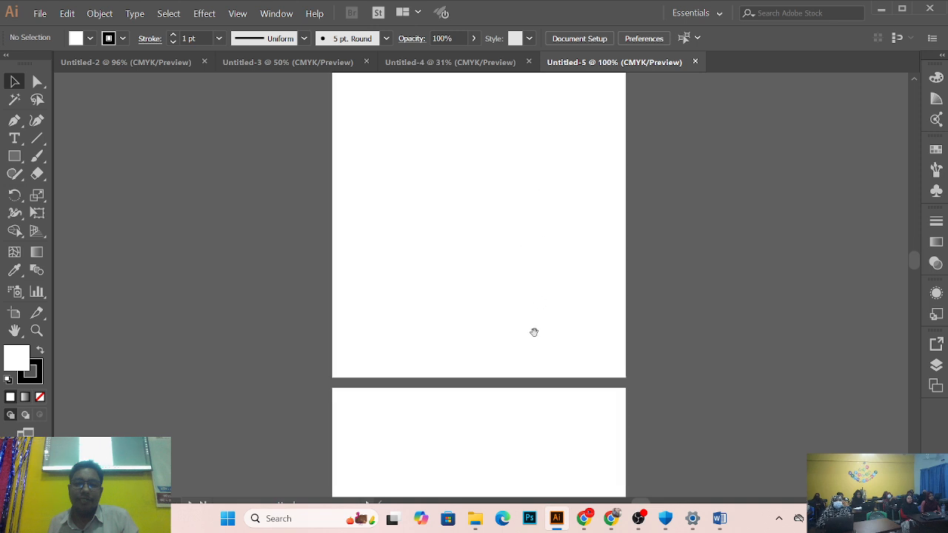
scroll(506, 240, down, 8)
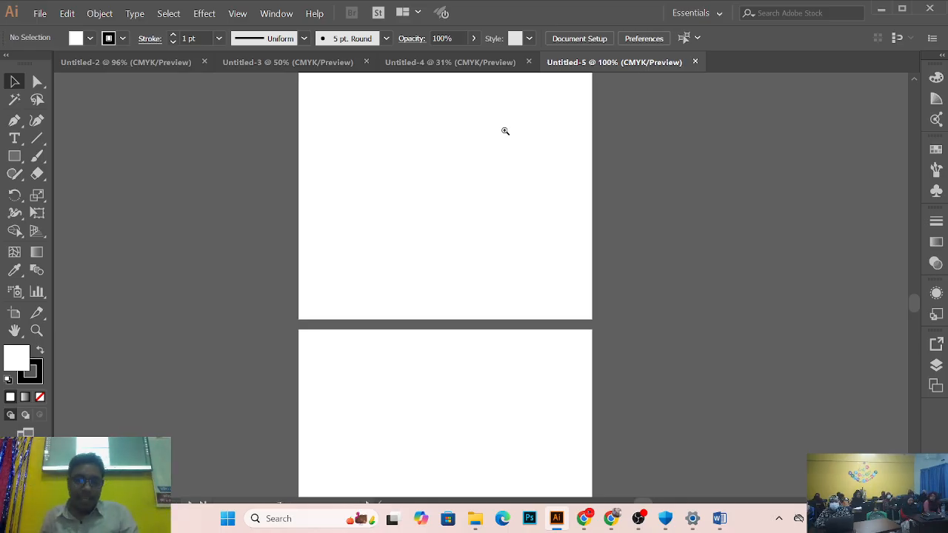
key(ctrl+plus)
key(ctrl+plus)
alt+click(429, 199)
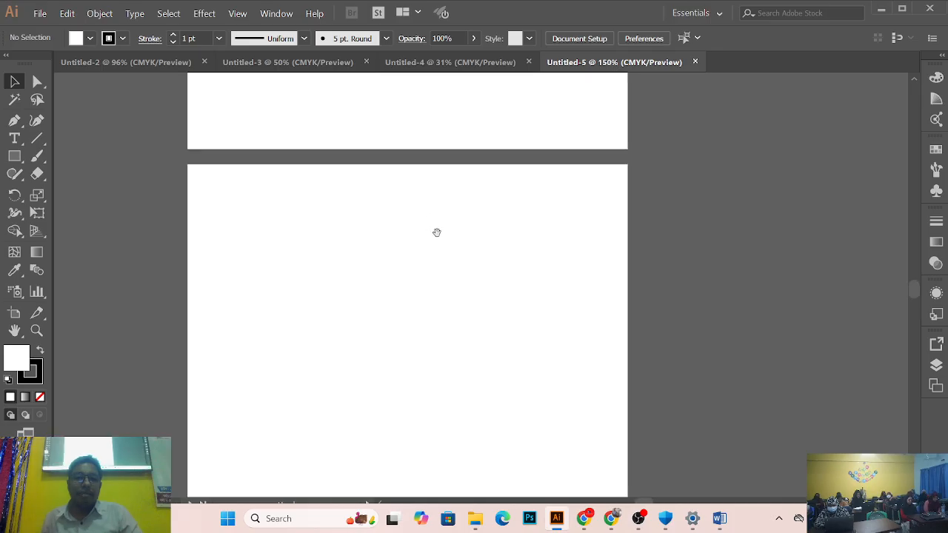
scroll(436, 230, up, 10)
scroll(470, 344, right, 2)
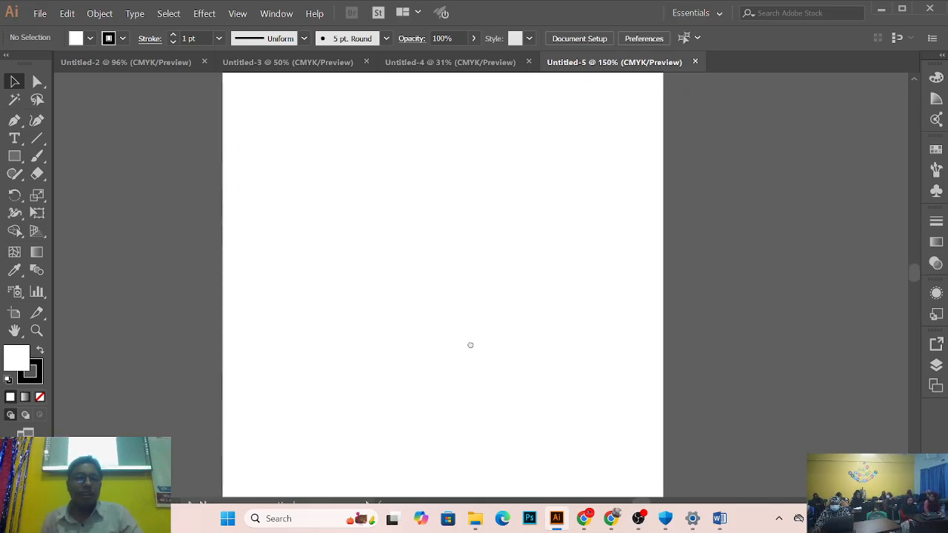
scroll(446, 336, up, 10)
scroll(474, 340, up, 10)
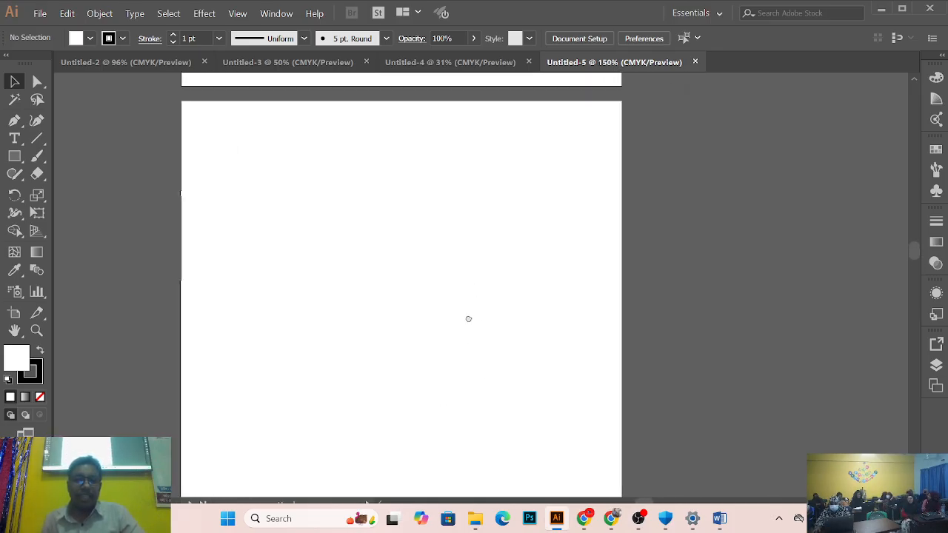
scroll(482, 319, right, 2)
scroll(477, 390, right, 2)
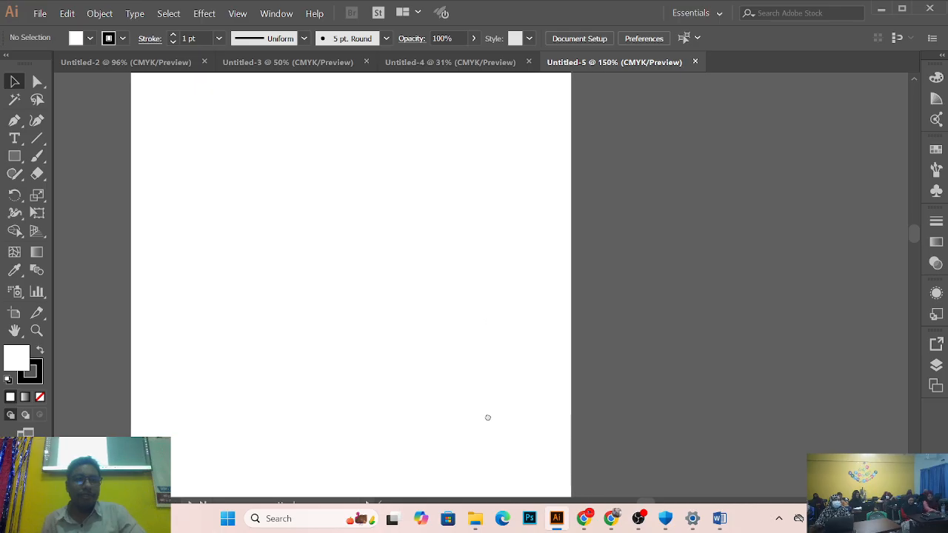
scroll(518, 370, up, 10)
scroll(548, 251, up, 10)
Step: Examine the upper part of the first artboard at magnifications between 100% and 200%
drag(530, 211, 527, 208)
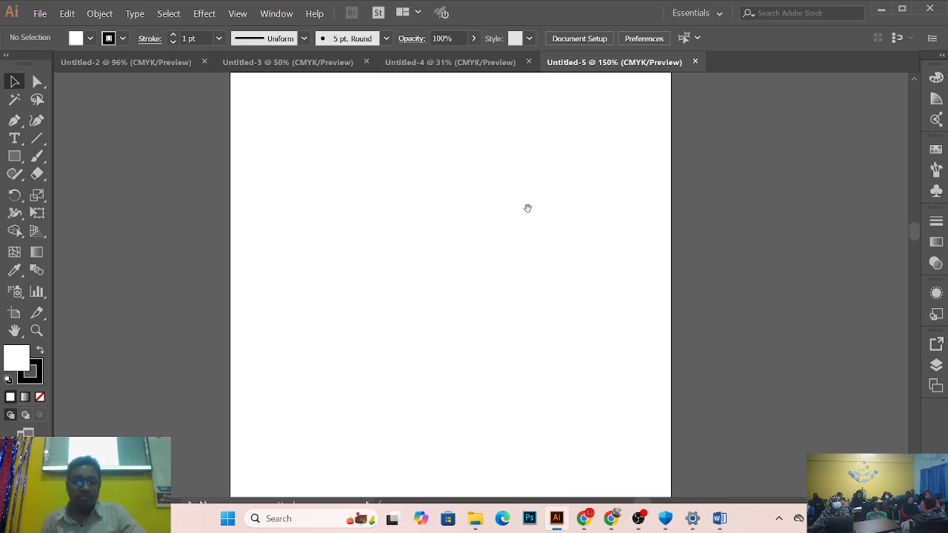
alt+click(533, 213)
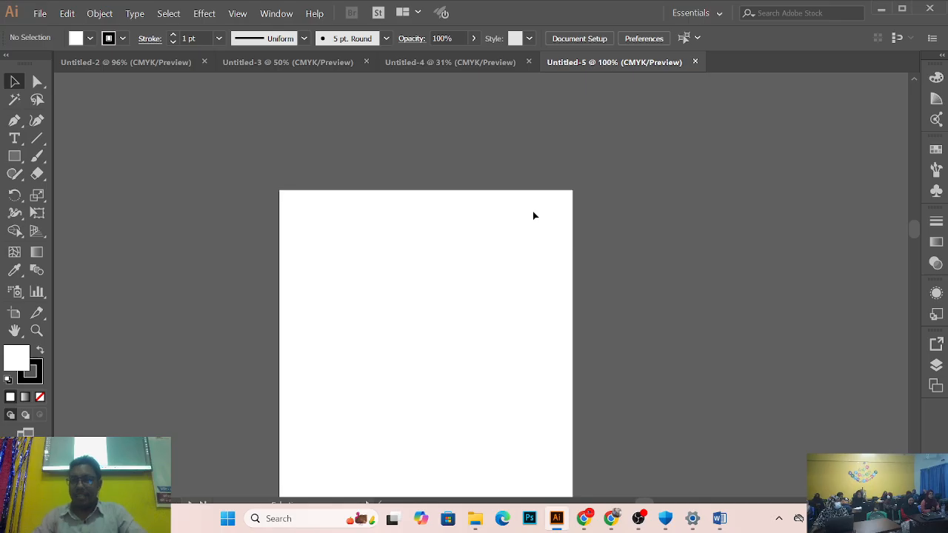
click(532, 212)
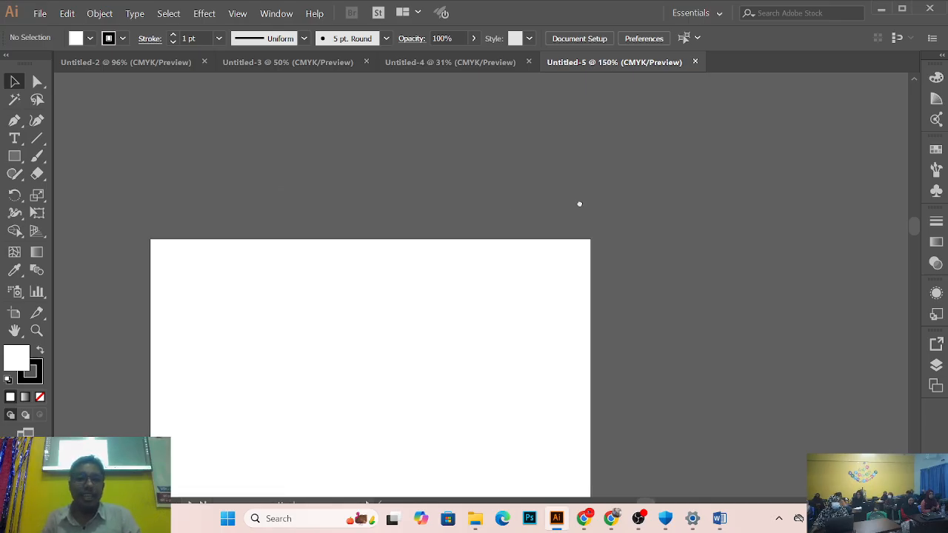
drag(580, 203, 545, 146)
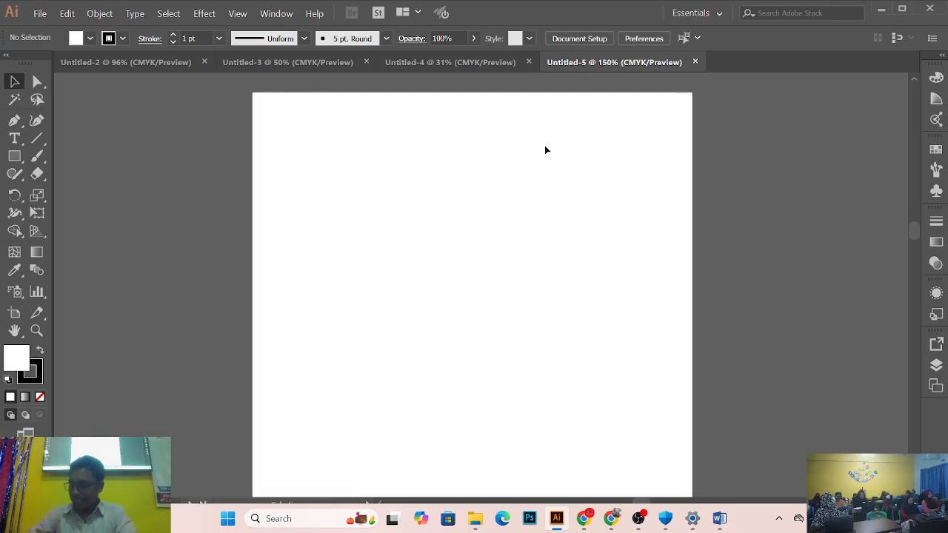
click(516, 141)
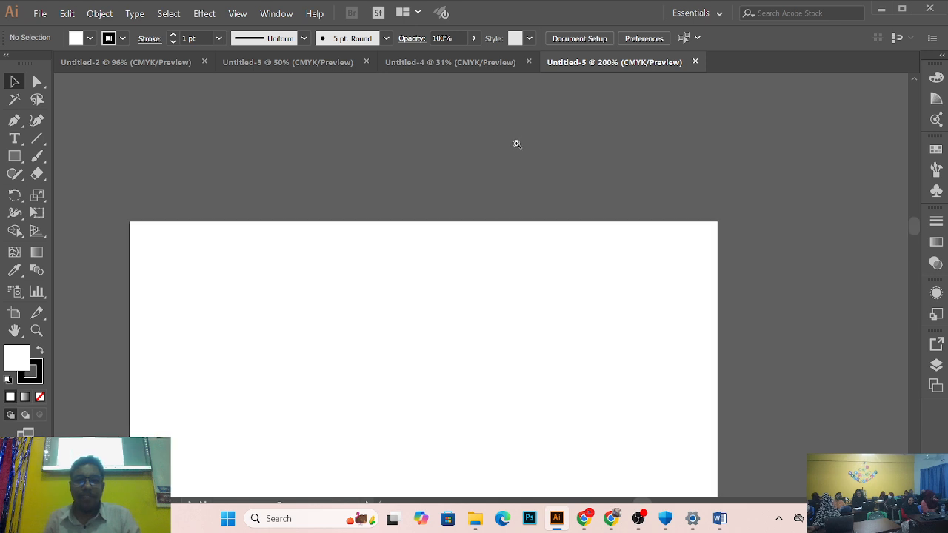
drag(503, 276, 536, 127)
alt+click(520, 150)
alt+click(520, 149)
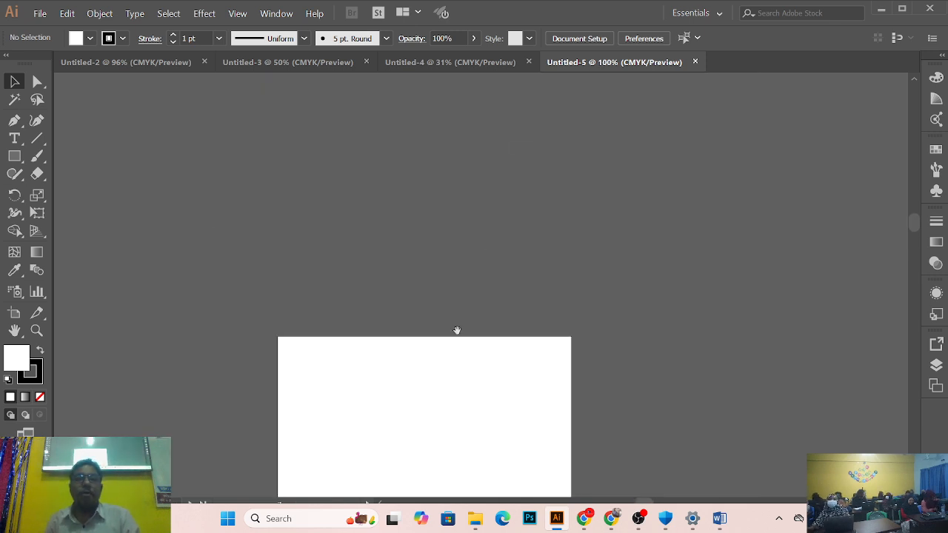
Step: Review the settings for another new document and cancel without creating it
scroll(445, 254, down, 5)
key(ctrl+n)
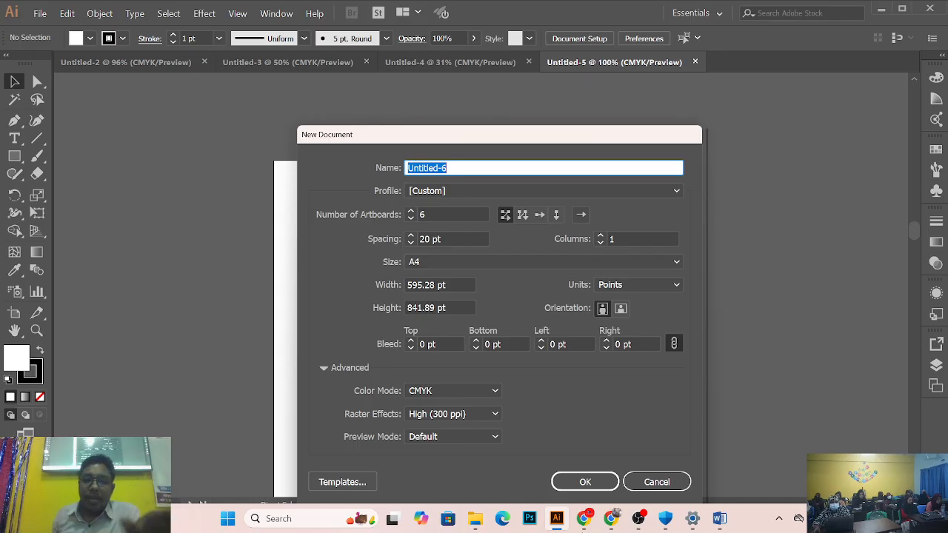
click(656, 482)
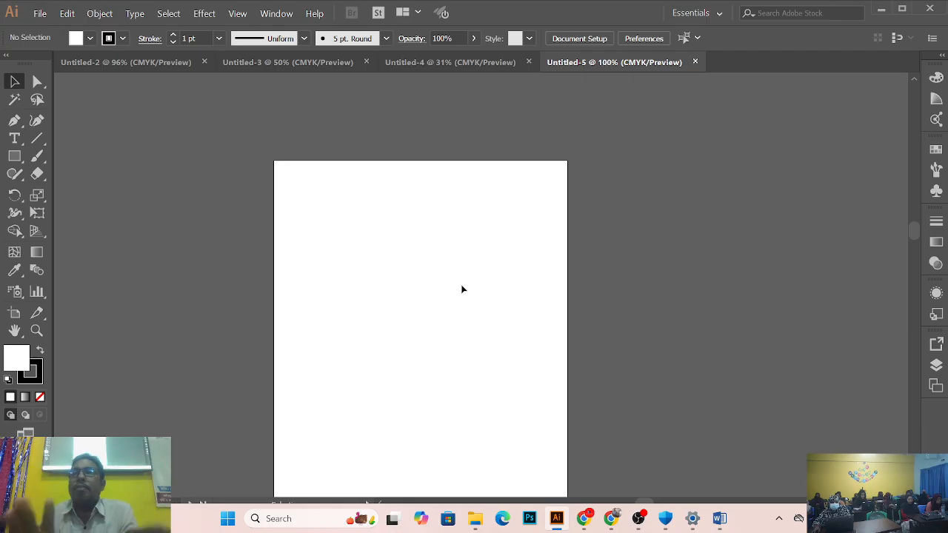
Step: Examine the first artboard at magnifications up to 4800%, and return to a 200% view of its upper part
click(429, 271)
scroll(429, 271, down, 2)
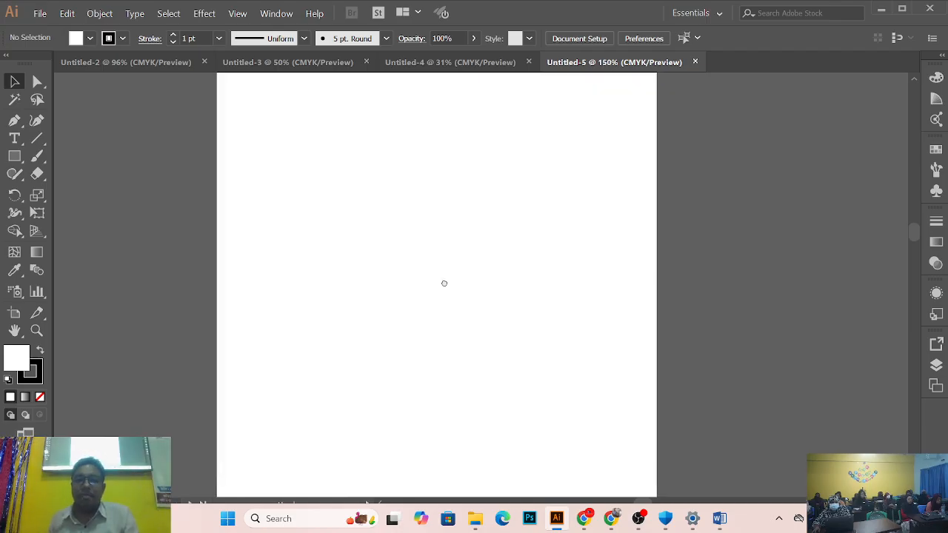
alt+click(446, 291)
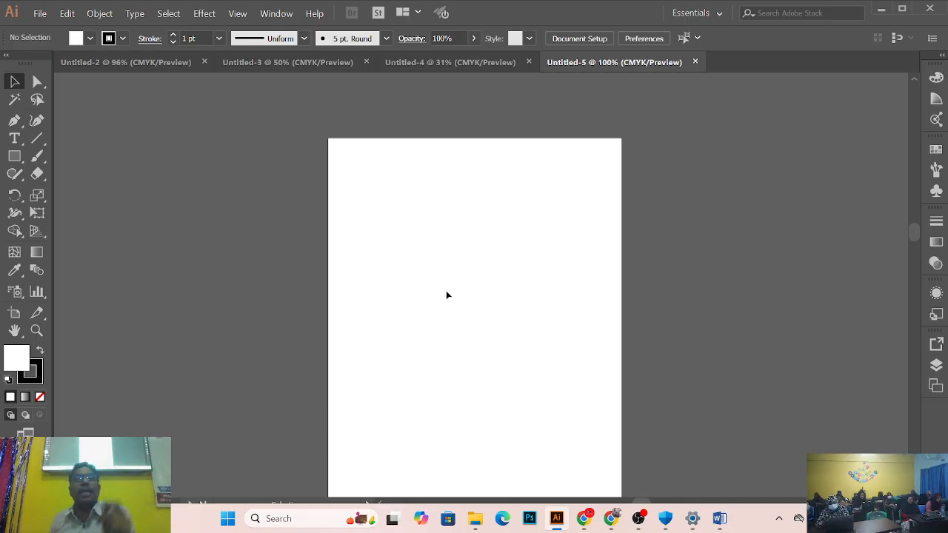
ctrl+click(446, 290)
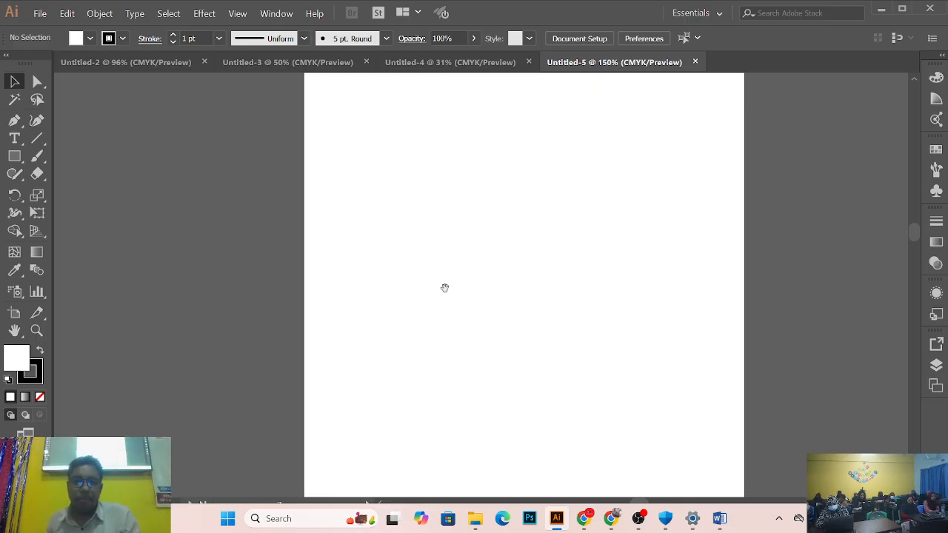
drag(517, 157, 438, 182)
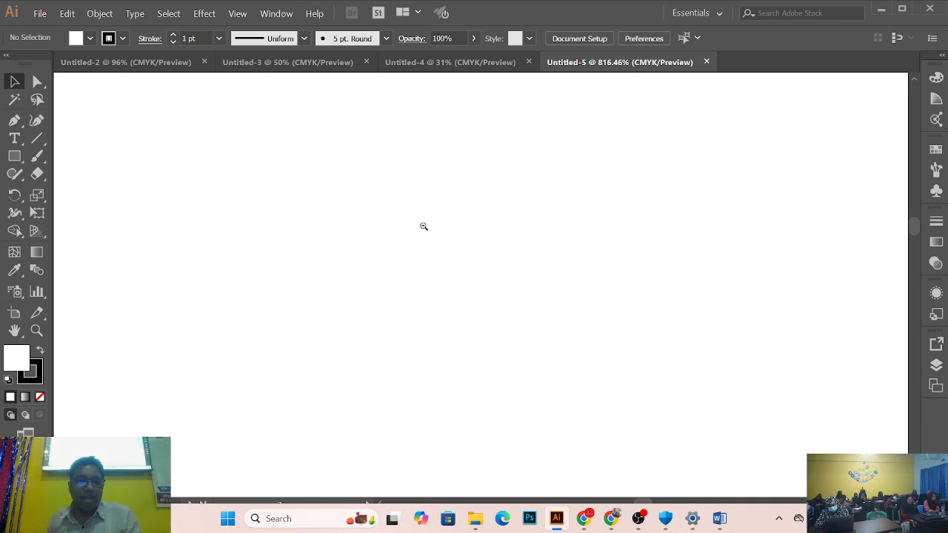
scroll(424, 225, up, 3)
ctrl+alt+click(408, 252)
drag(457, 317, 480, 207)
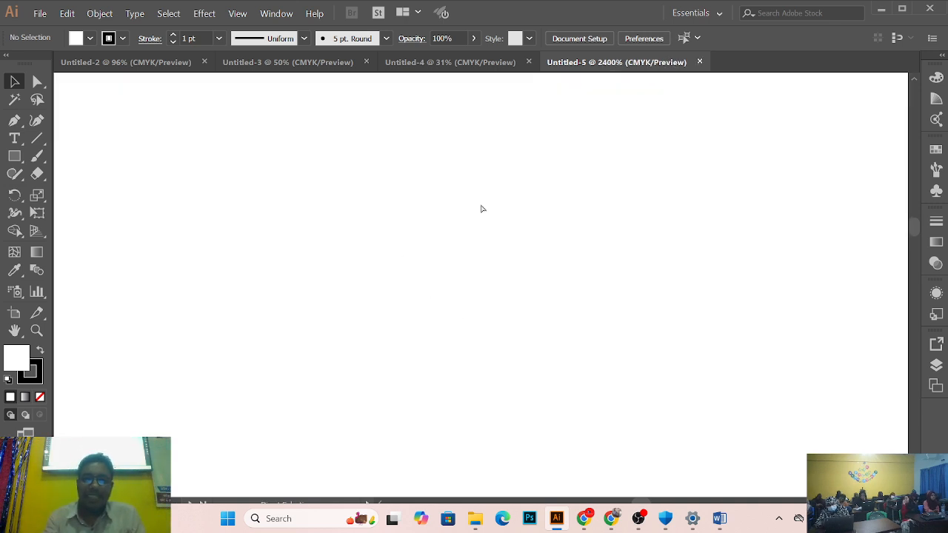
alt+click(514, 203)
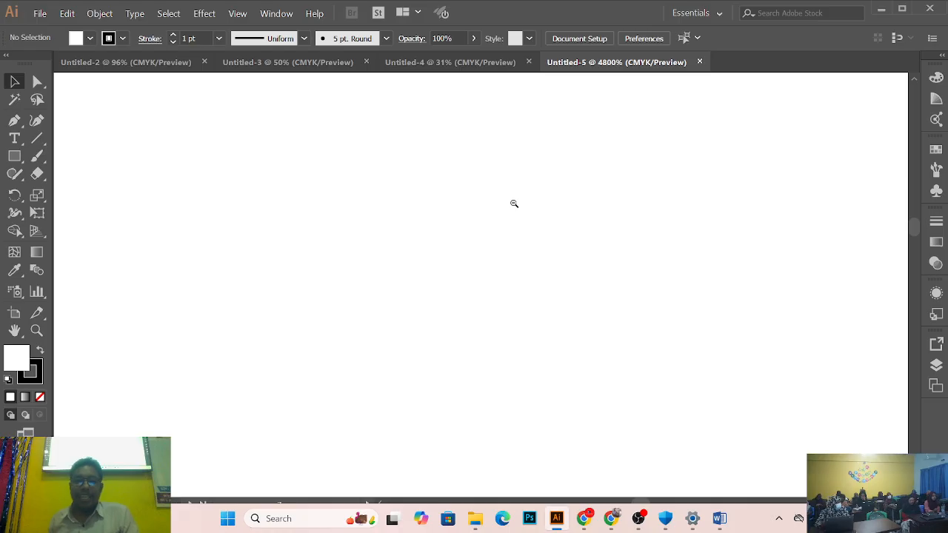
alt+click(513, 203)
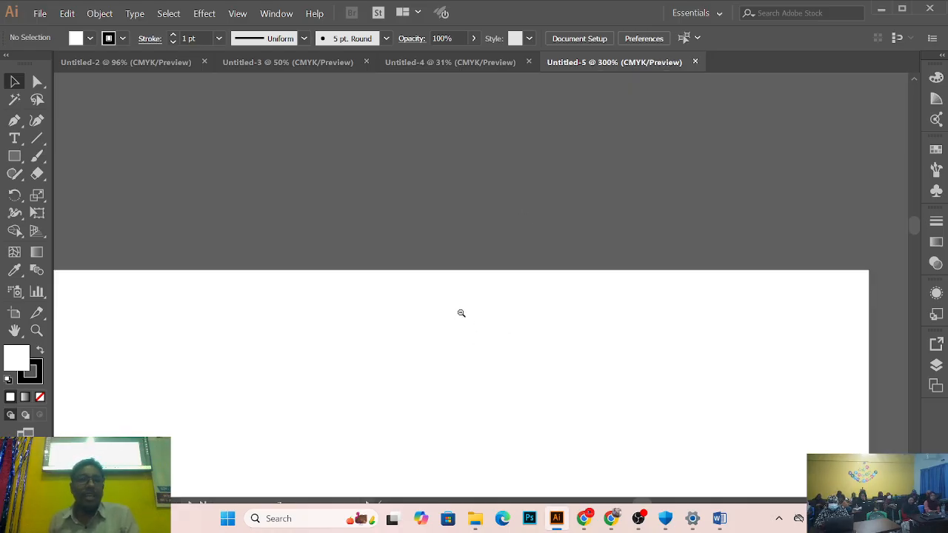
alt+click(497, 393)
drag(497, 393, 502, 215)
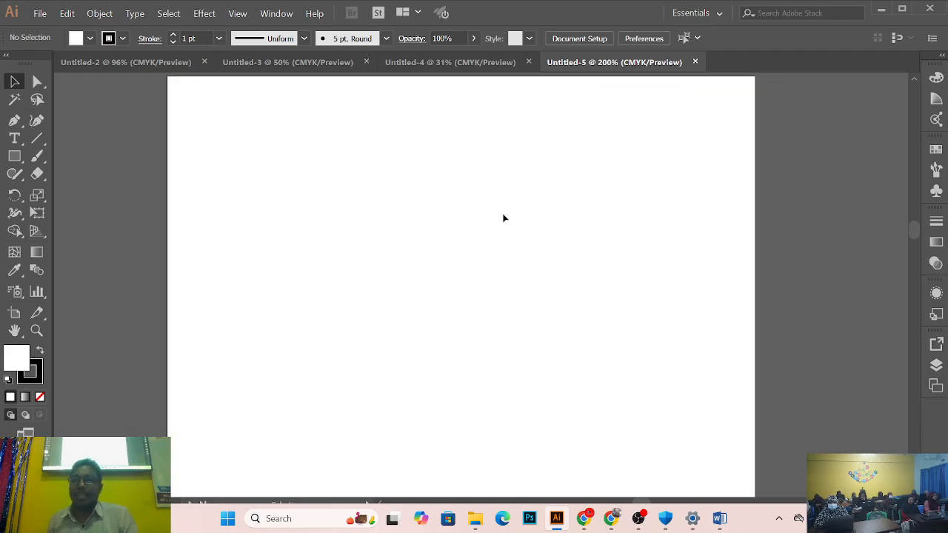
Step: Close the documents Untitled-2, Untitled-3 and Untitled-4, keeping Untitled-5 open
click(205, 61)
click(205, 62)
click(205, 61)
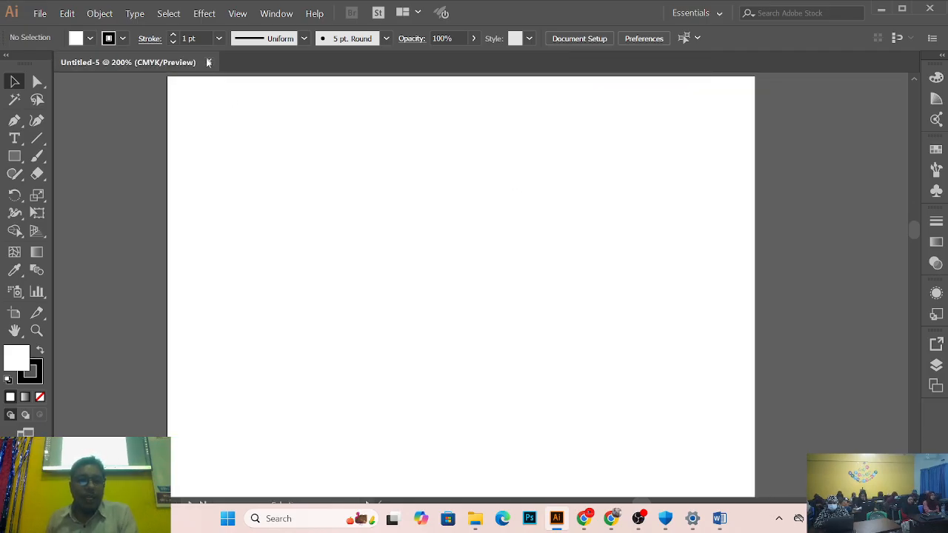
click(41, 13)
mouse_move(58, 17)
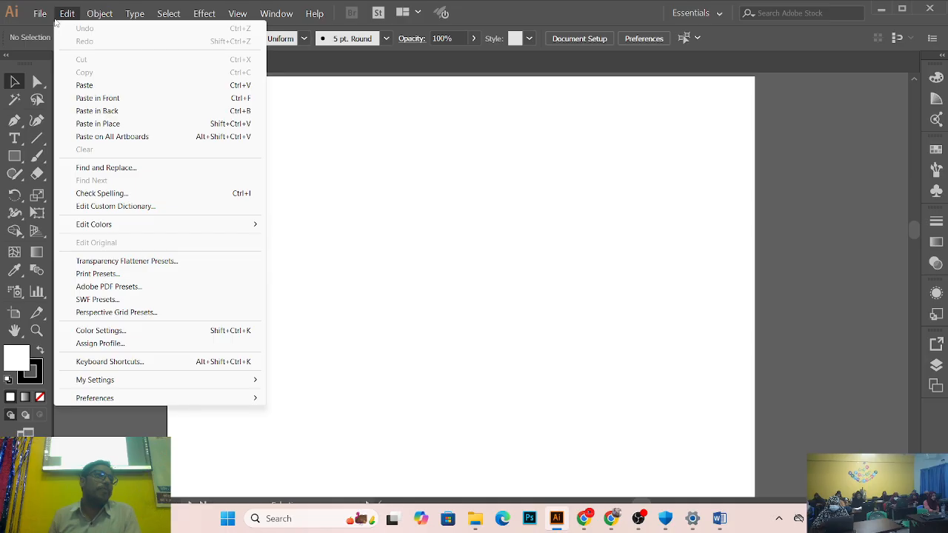
mouse_move(39, 13)
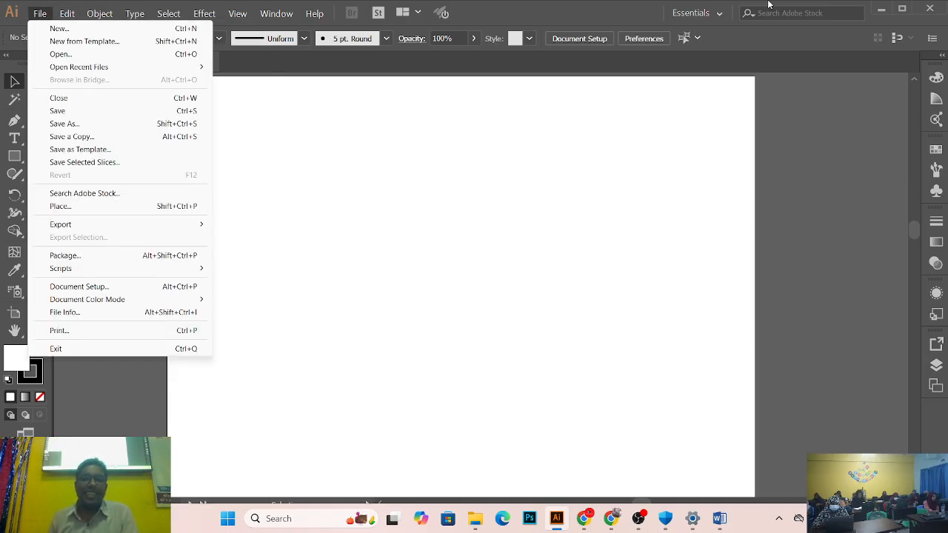
Step: Examine the upper part of the first artboard at 150% magnification
click(464, 294)
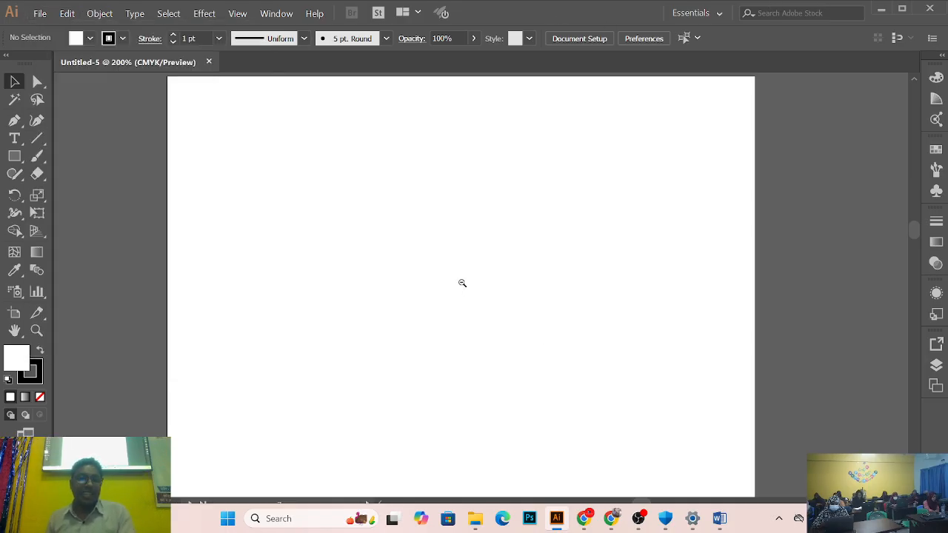
key(ctrl+minus)
drag(497, 318, 421, 259)
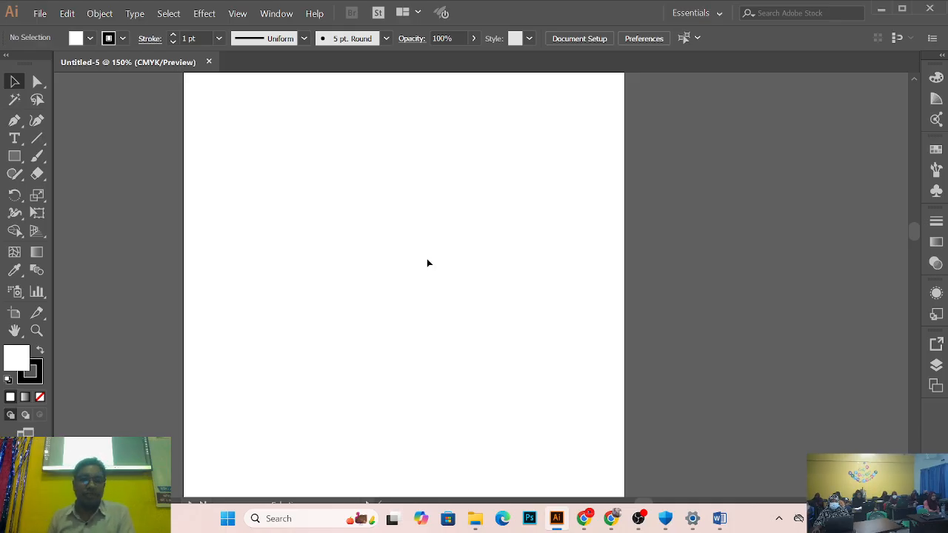
ctrl+click(417, 255)
ctrl+alt+click(419, 254)
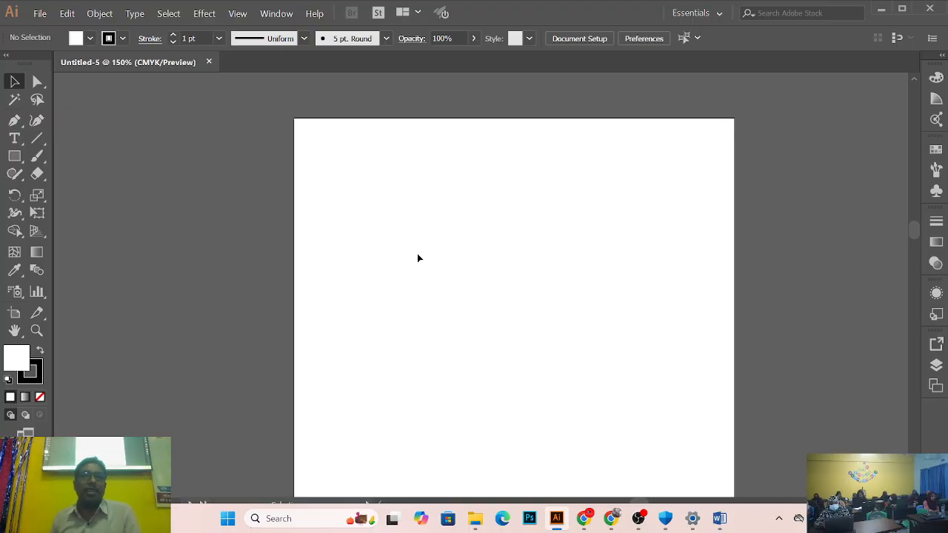
scroll(417, 253, up, 4)
scroll(378, 303, down, 2)
scroll(385, 311, down, 3)
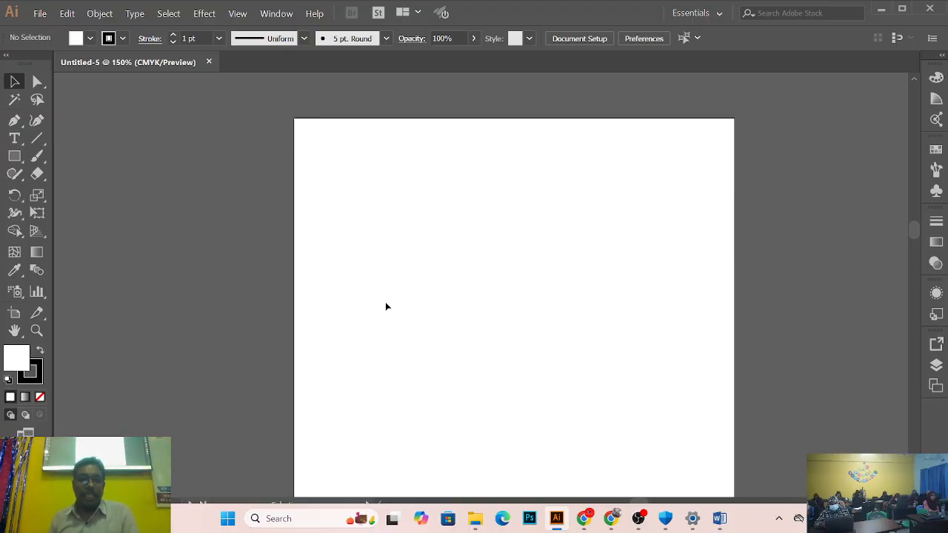
scroll(383, 304, up, 1)
scroll(381, 300, down, 1)
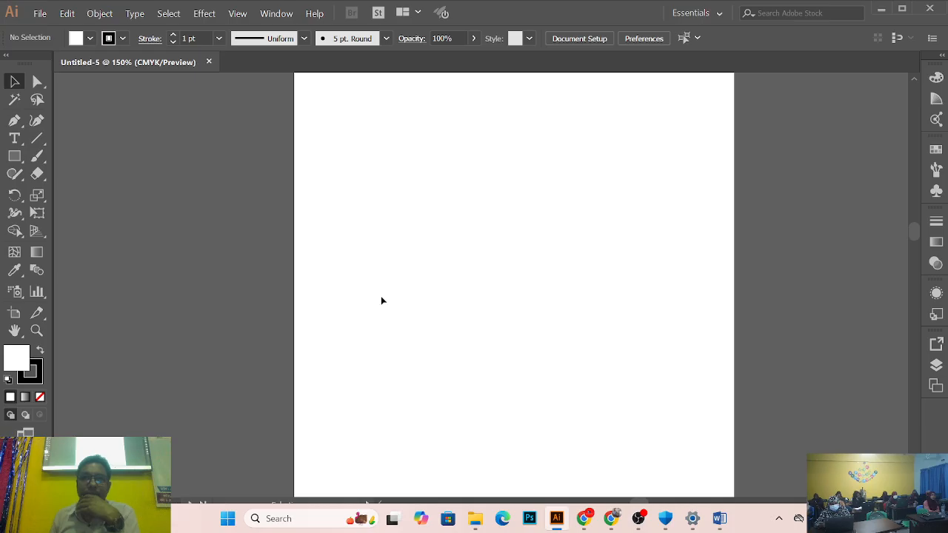
click(33, 17)
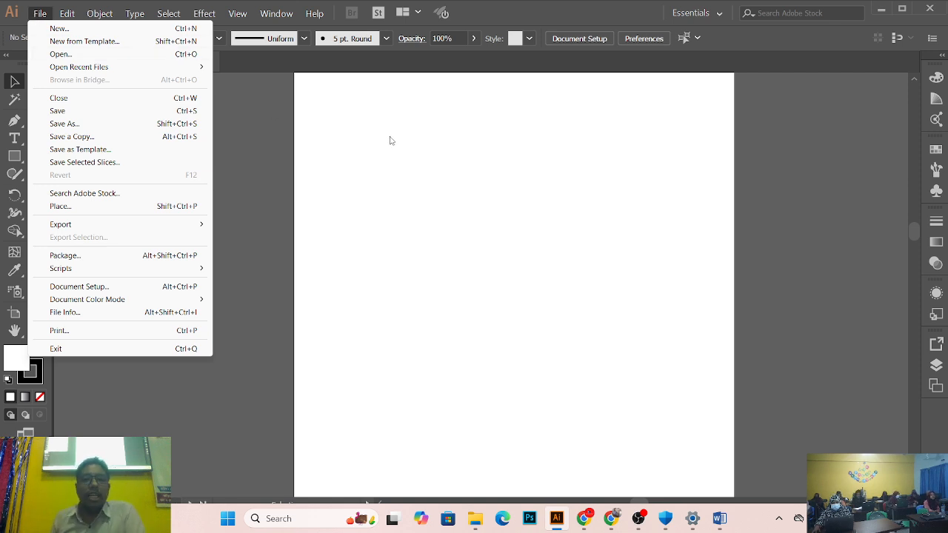
click(34, 15)
click(32, 15)
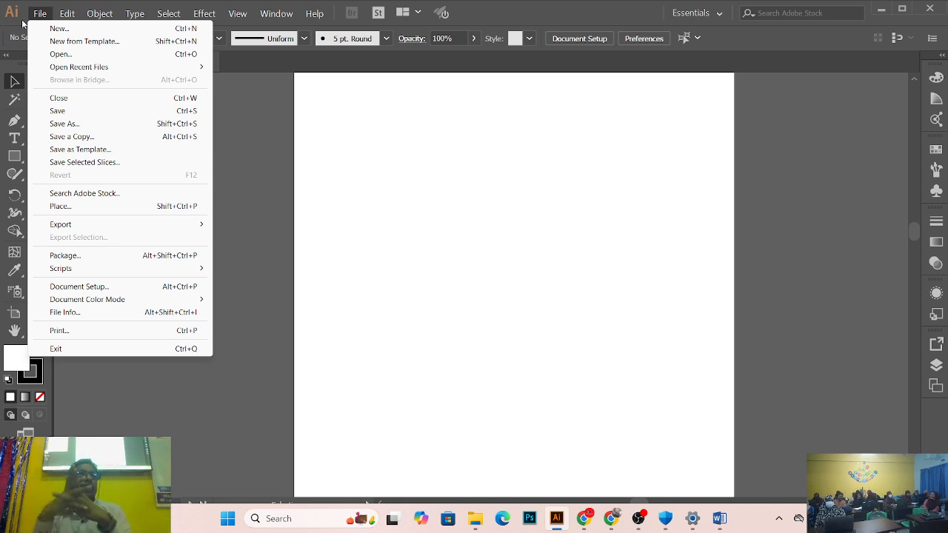
click(451, 191)
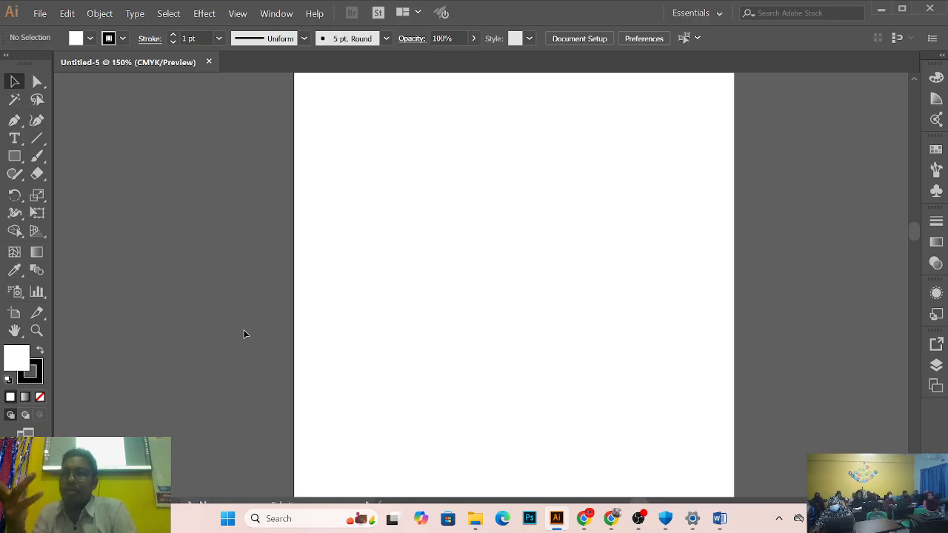
Step: Start another new document and apply the Print profile with the Letter size
click(34, 17)
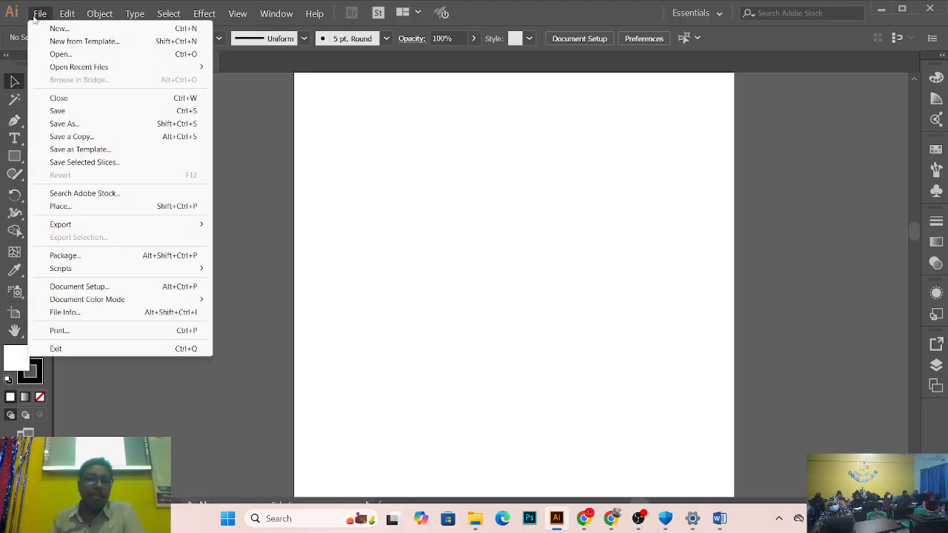
click(59, 28)
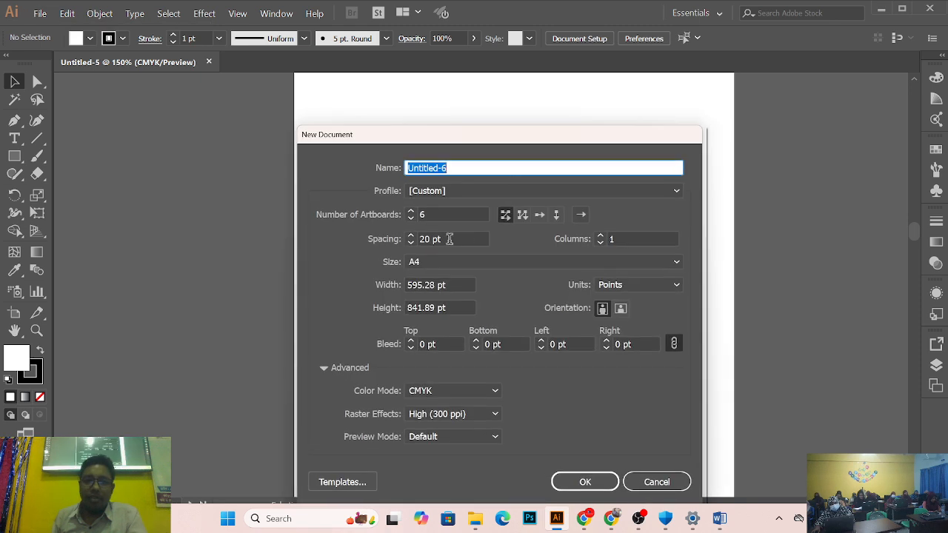
click(433, 192)
click(432, 194)
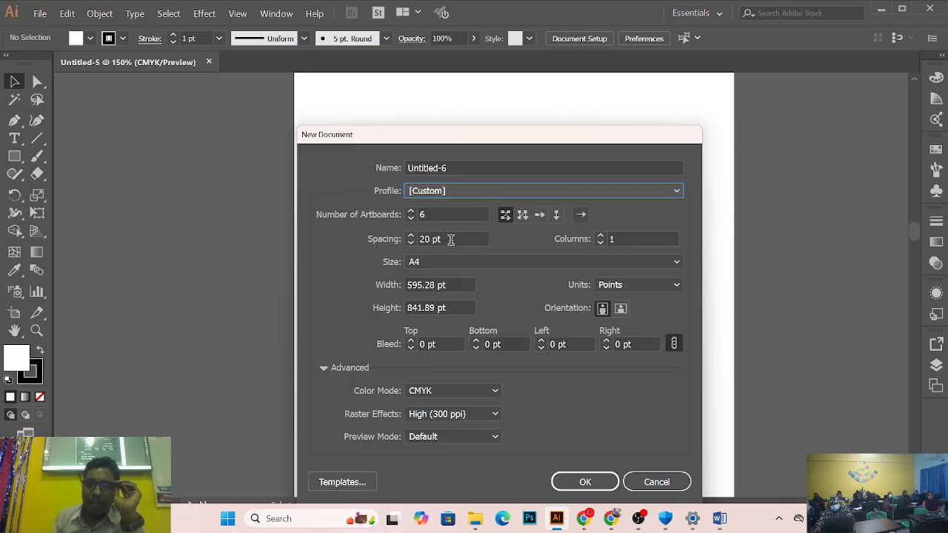
click(442, 260)
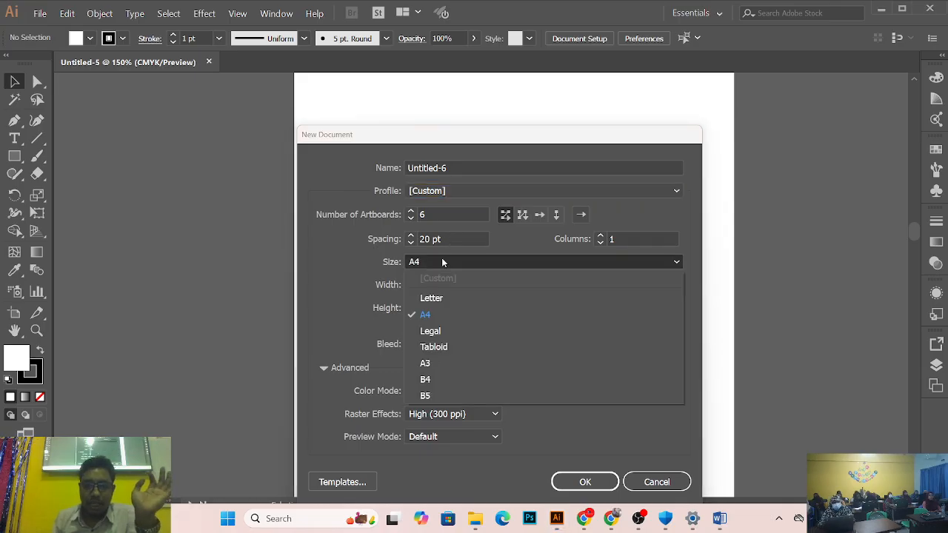
click(435, 297)
click(429, 192)
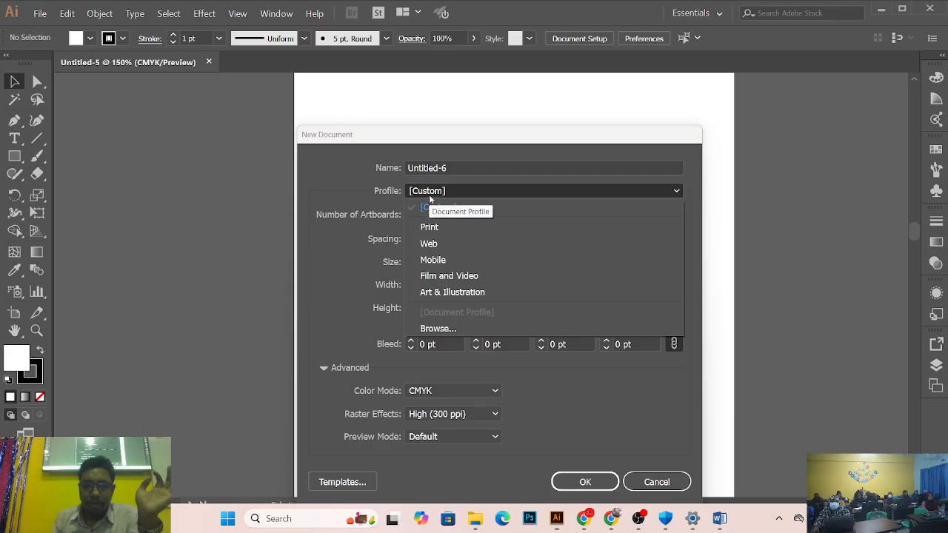
click(435, 228)
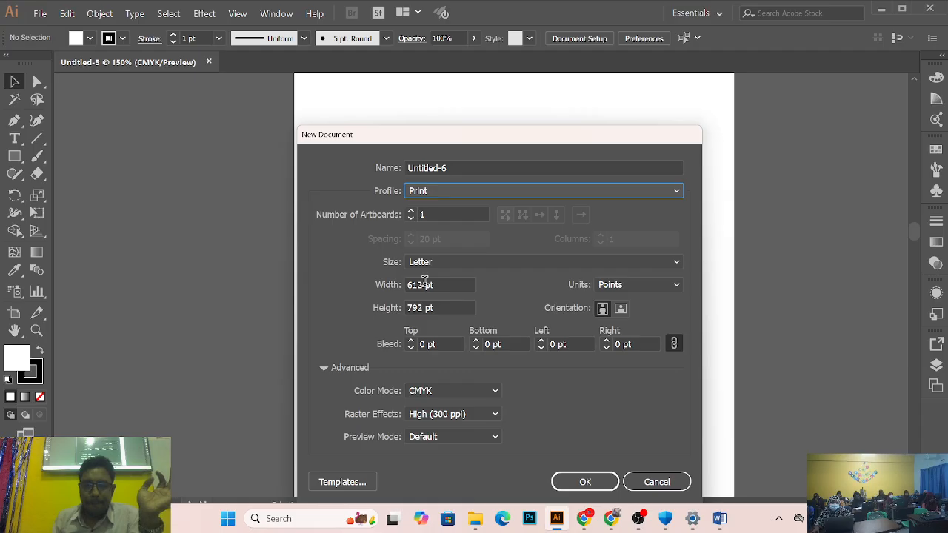
click(456, 189)
click(442, 225)
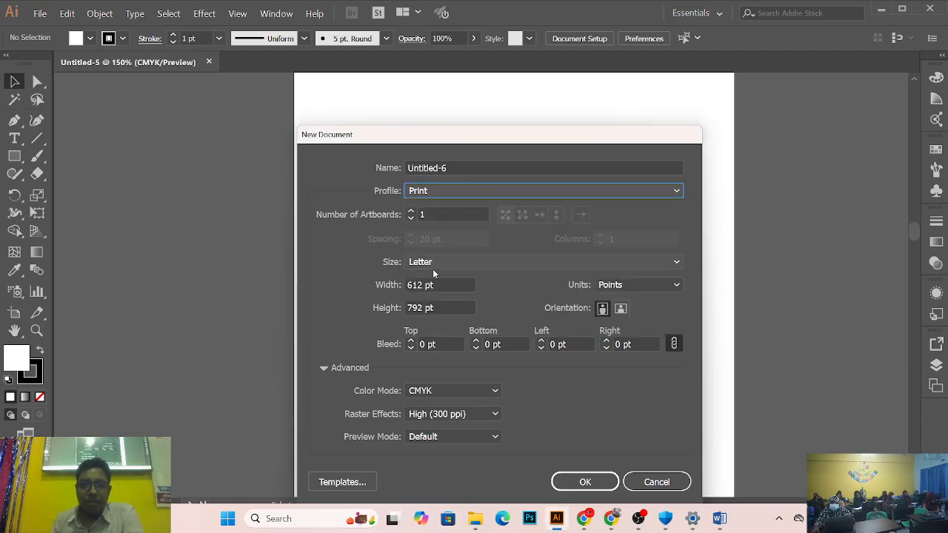
Step: Set the new document's width to 6 pt
click(420, 285)
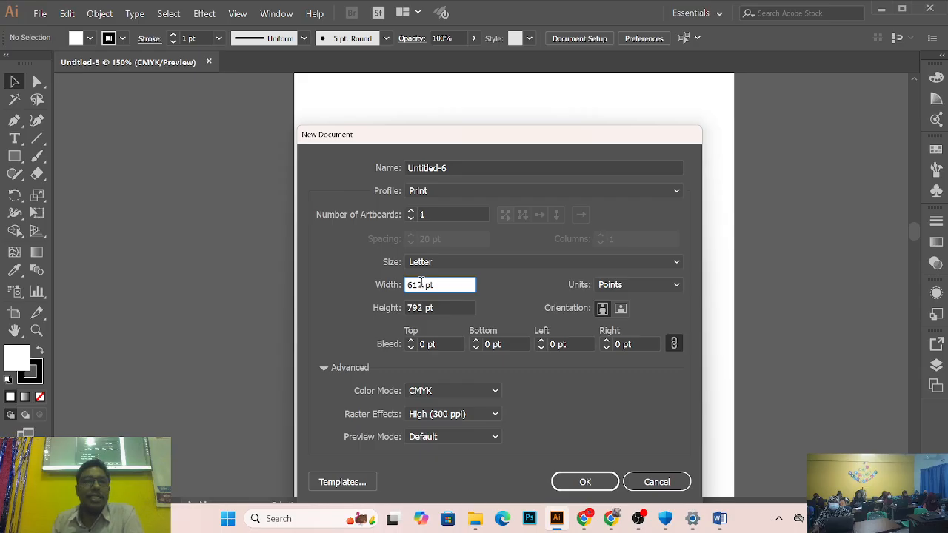
key(BackSpace)
key(BackSpace)
key(BackSpace)
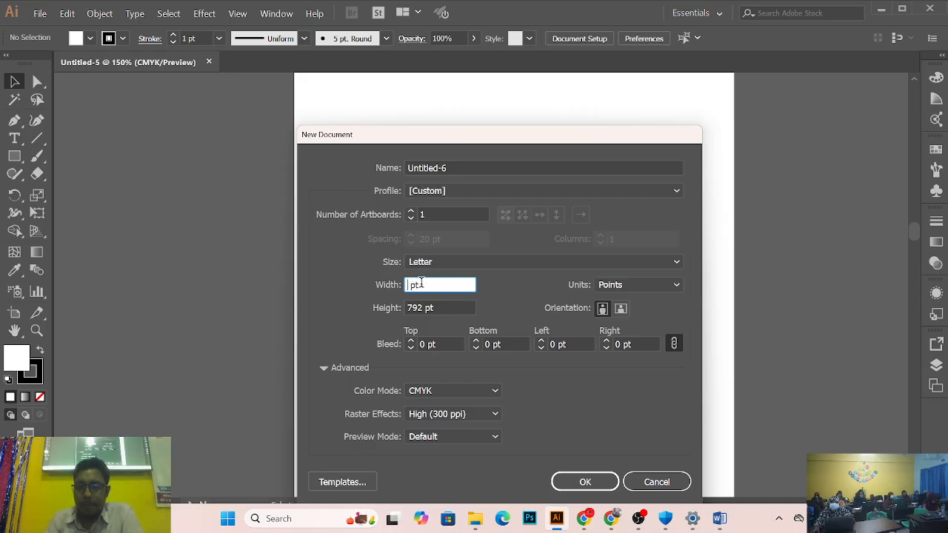
text(3)
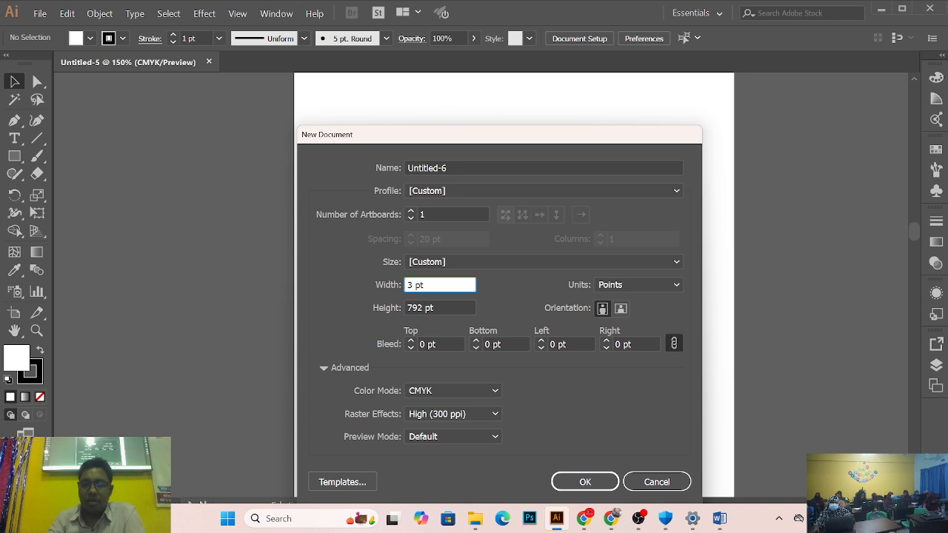
key(BackSpace)
text(6)
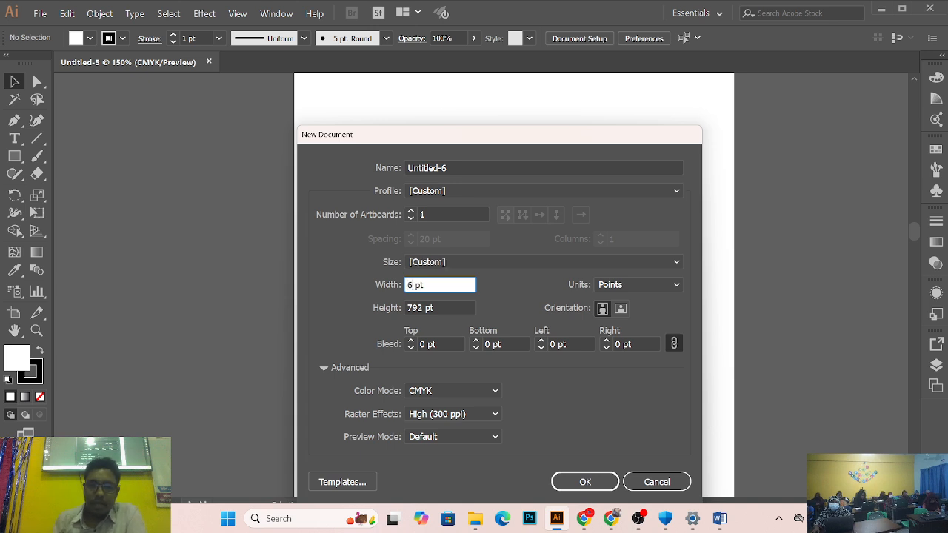
Step: Set the new document's height to 3 pt and create the document
double_click(415, 310)
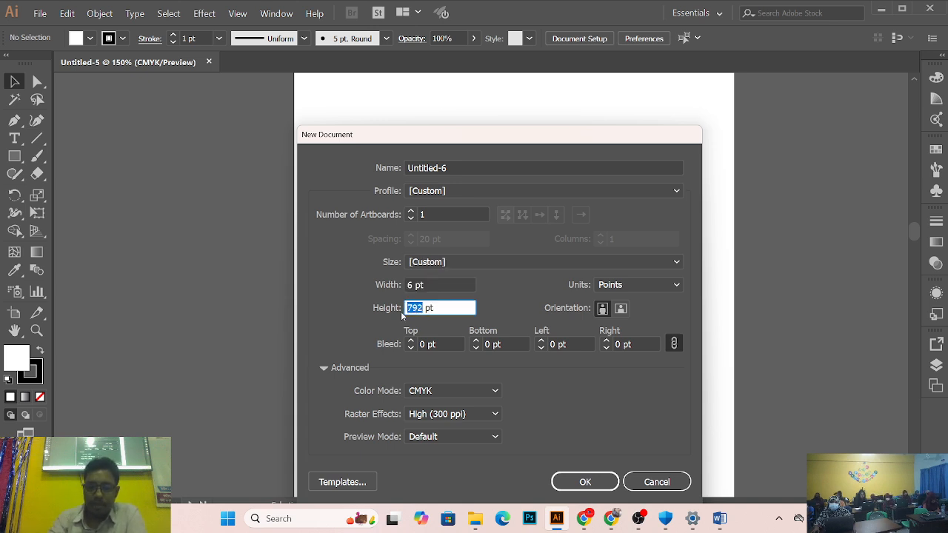
key(BackSpace)
text(3)
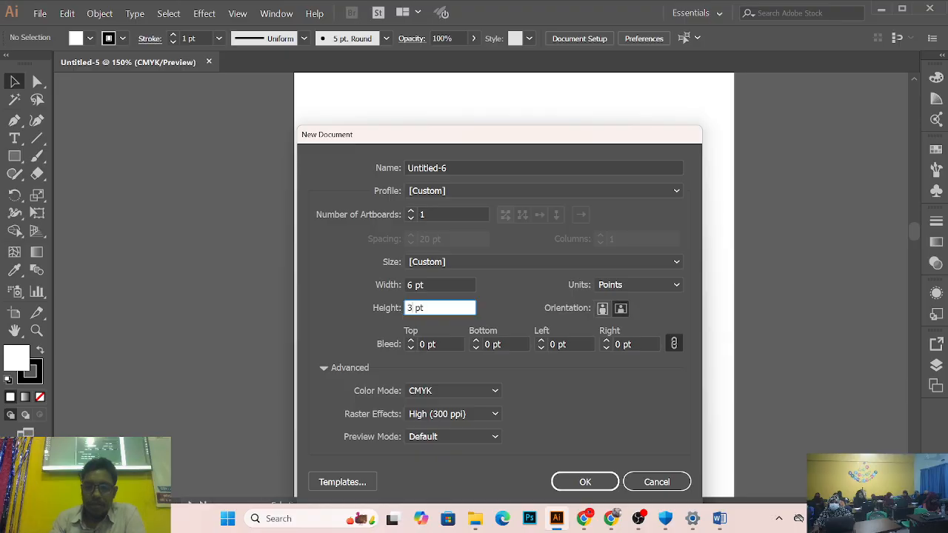
click(454, 263)
click(453, 262)
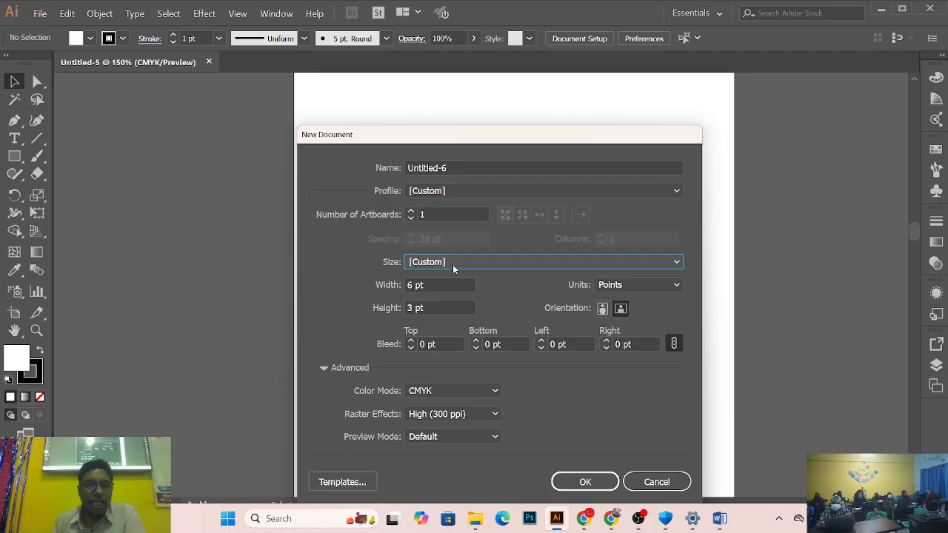
click(564, 481)
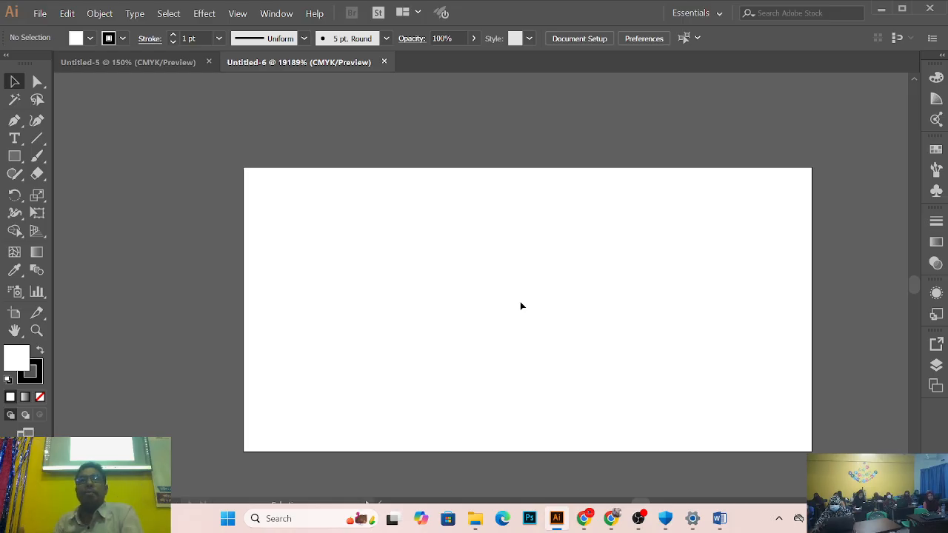
Step: Start another new document and set its units to Inches
click(40, 13)
click(45, 28)
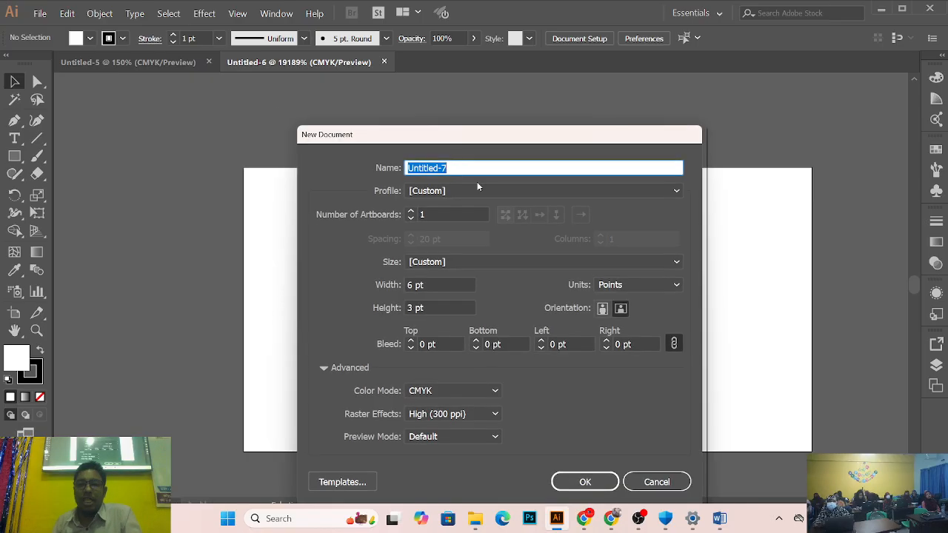
click(635, 282)
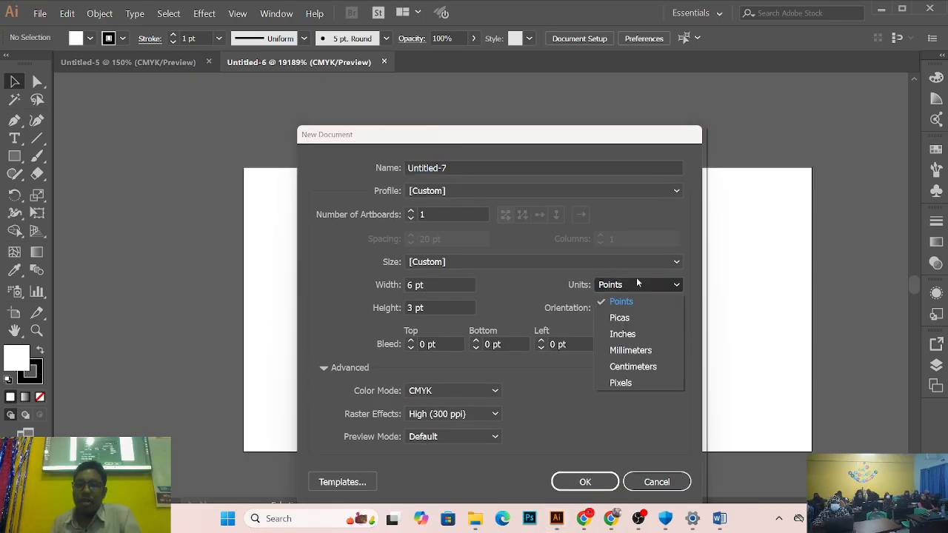
click(634, 335)
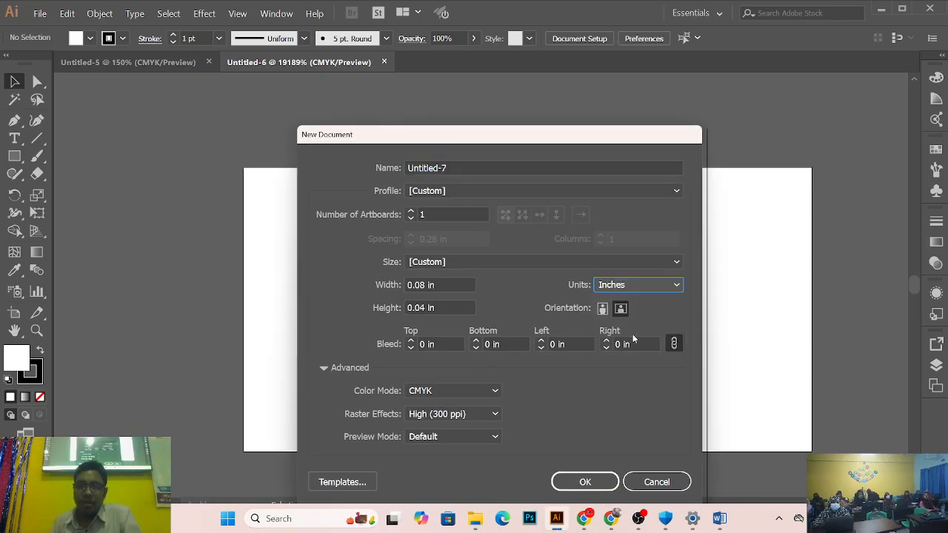
Step: Set the new document's width to 72 in
click(423, 285)
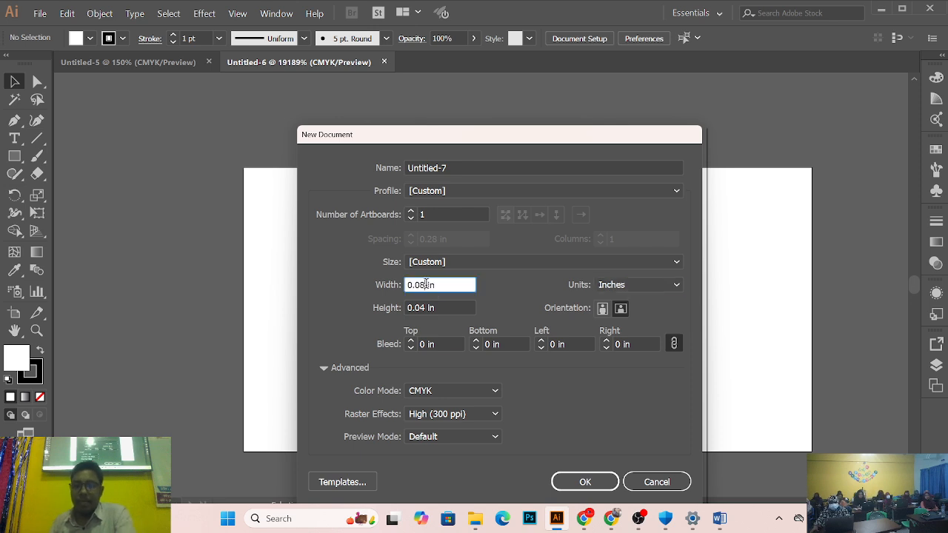
key(BackSpace)
key(BackSpace)
key(BackSpace)
key(BackSpace)
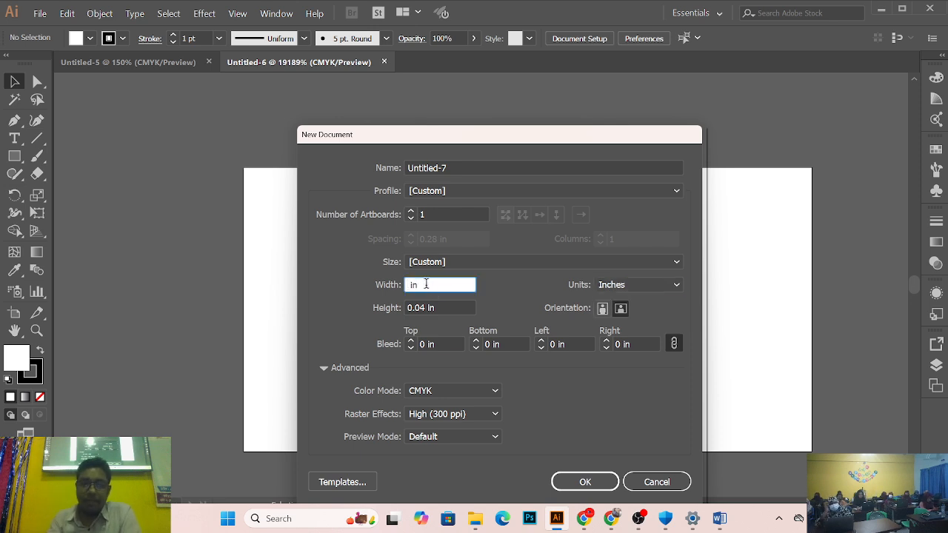
text(72)
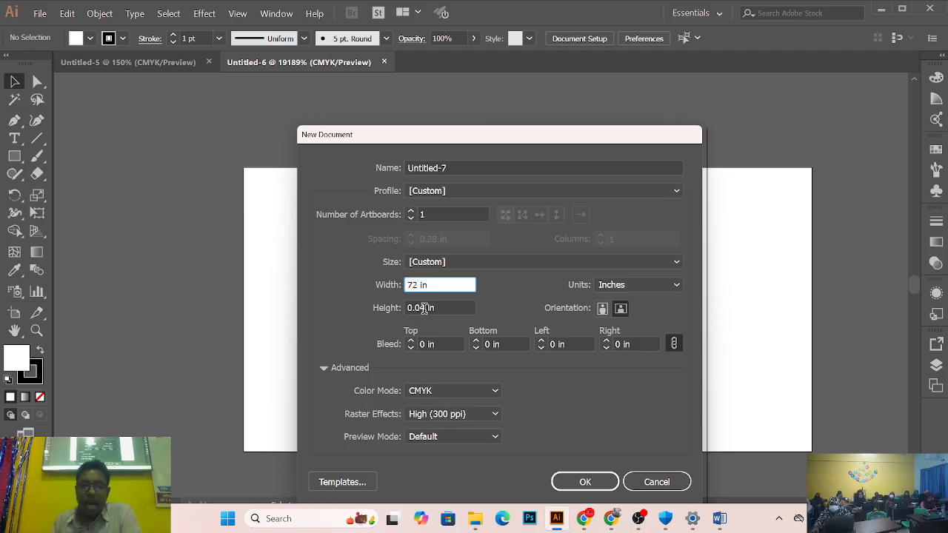
Step: Set the new document's height to 36 in
click(427, 307)
key(BackSpace)
key(BackSpace)
key(BackSpace)
key(BackSpace)
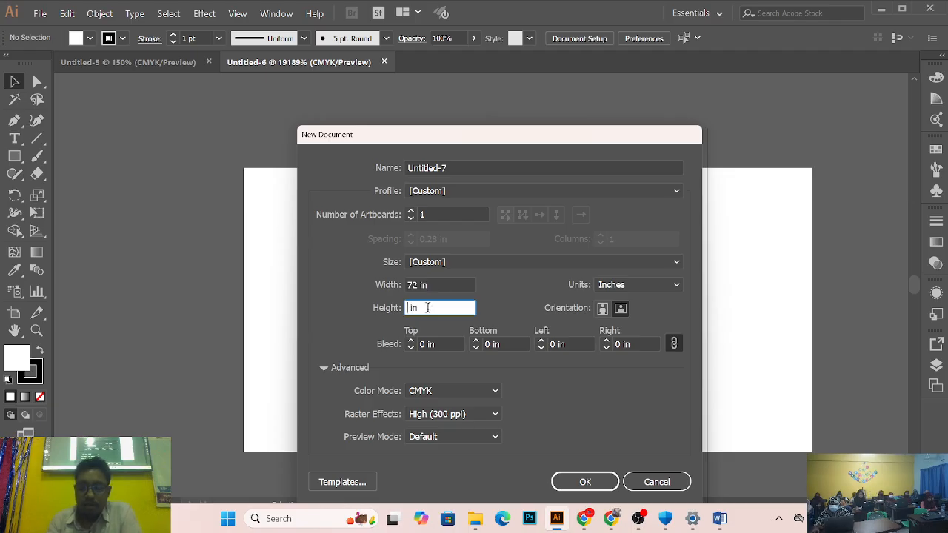
text(35)
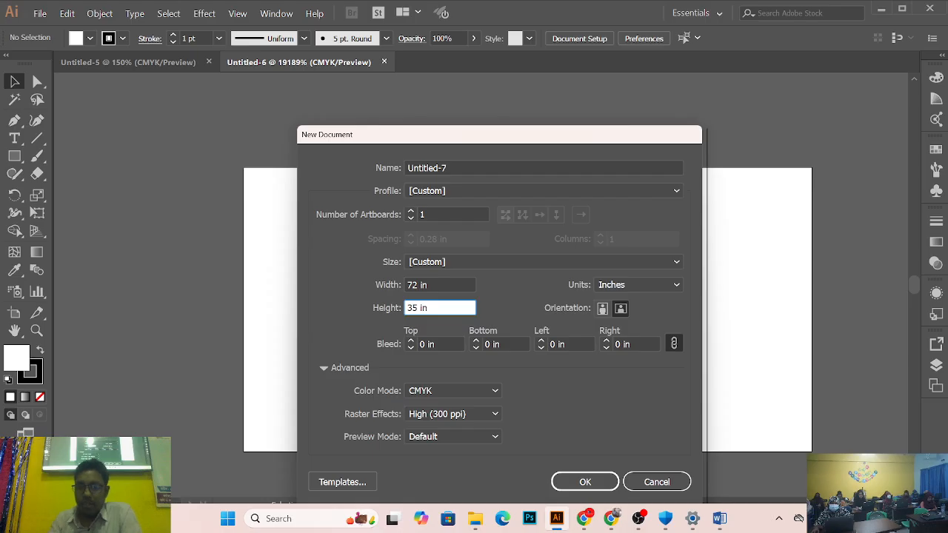
key(BackSpace)
text(6)
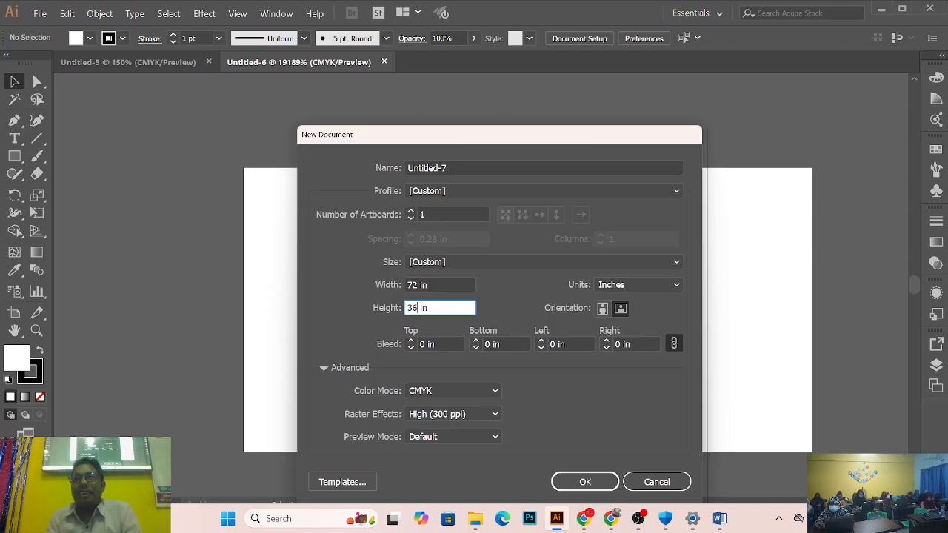
Step: Try a linked bleed of 0.125 in on all four sides and reset it to 0 in
click(446, 349)
click(508, 345)
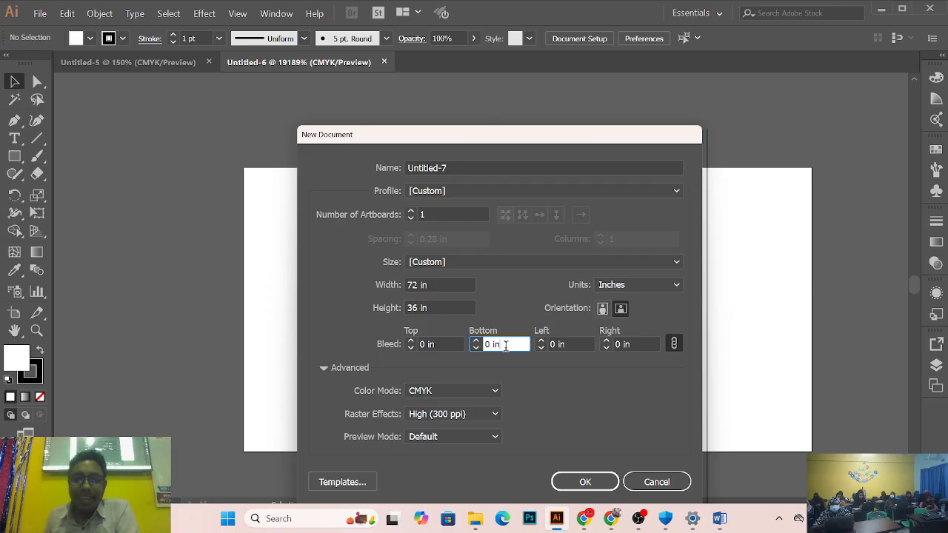
click(410, 342)
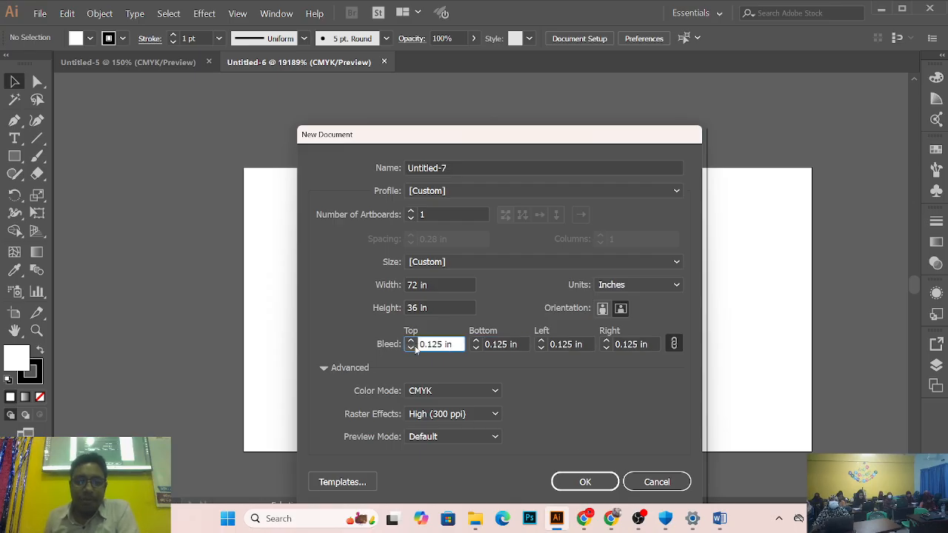
click(412, 348)
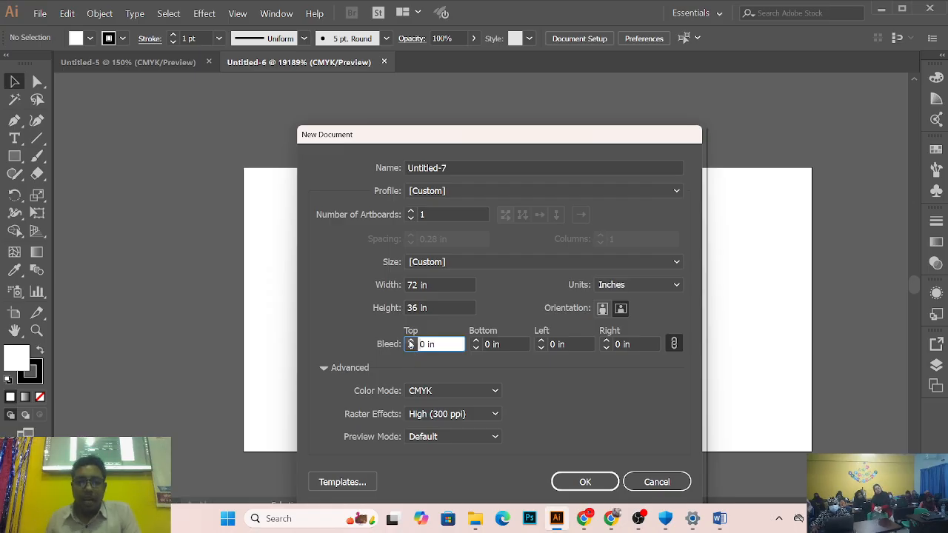
Step: Set a linked bleed of 0.25 in on all four sides of the new document
click(410, 343)
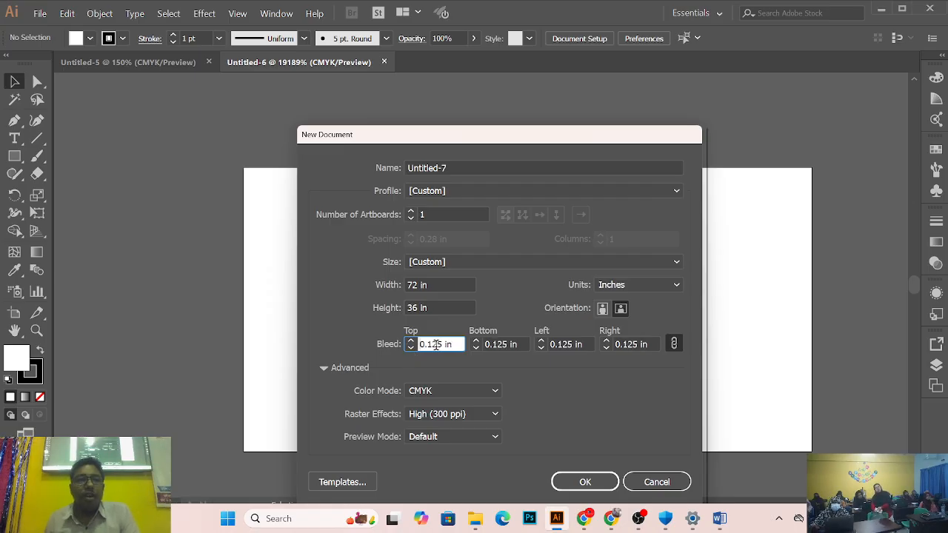
click(412, 341)
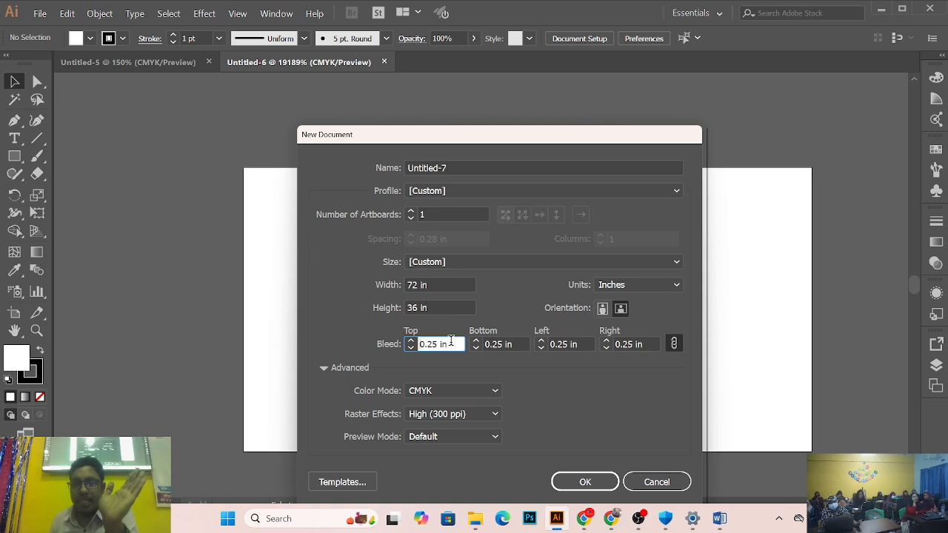
Step: Review the color mode options, keep CMYK, and create the 72 x 36 in document
click(438, 392)
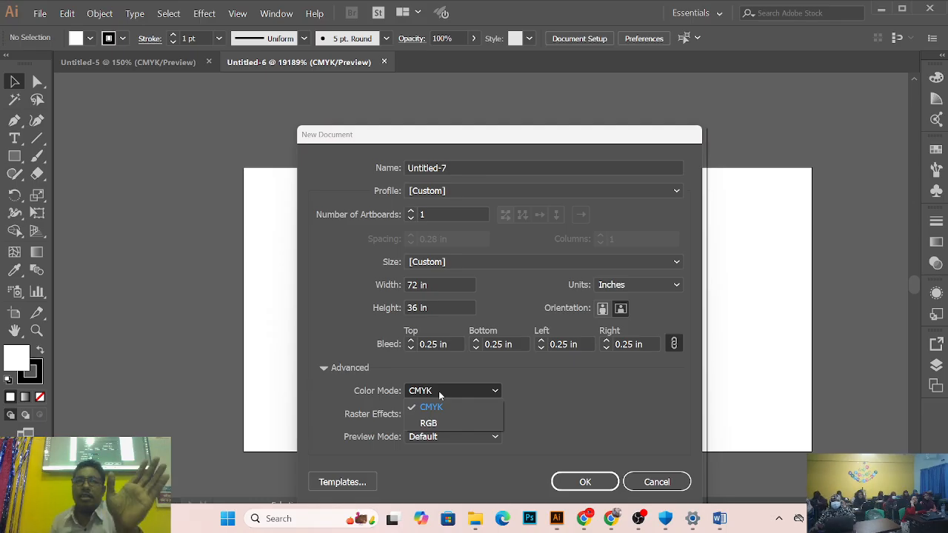
click(438, 390)
click(438, 390)
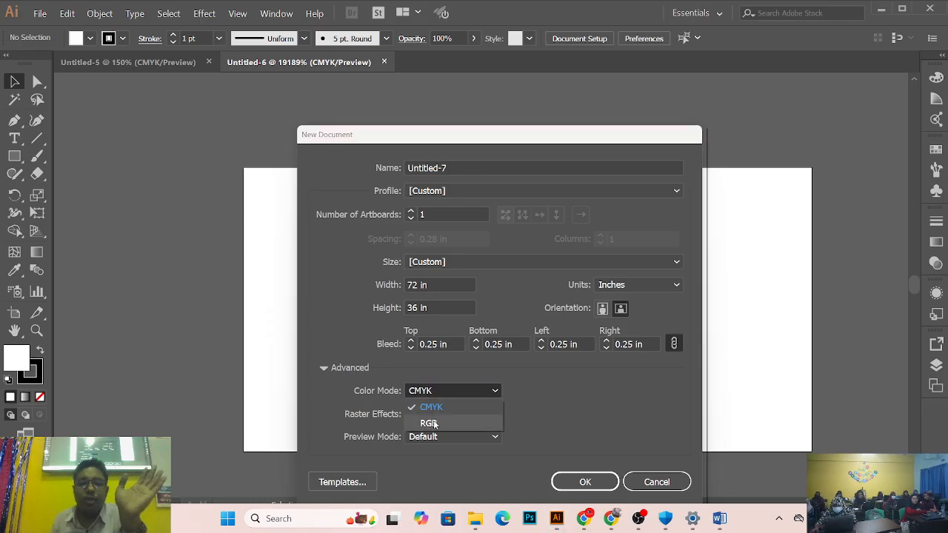
click(442, 391)
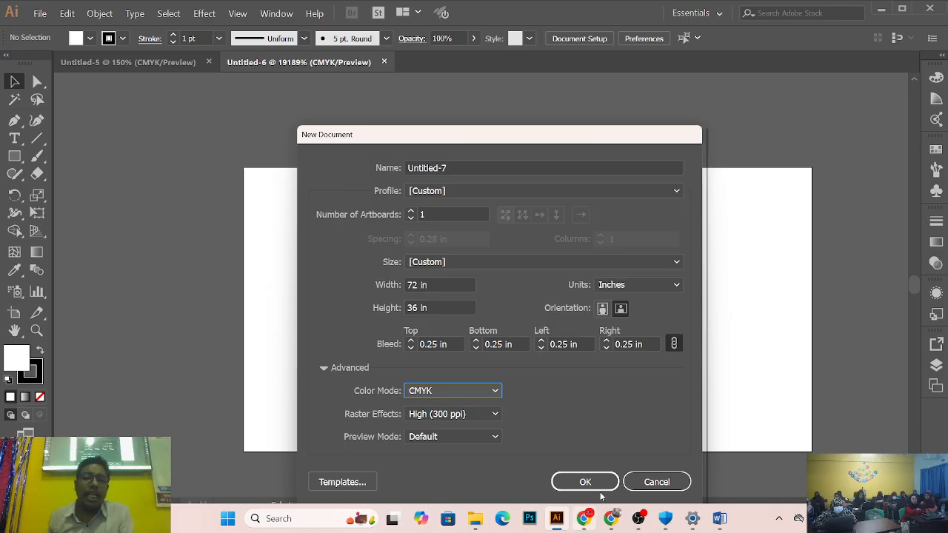
click(456, 391)
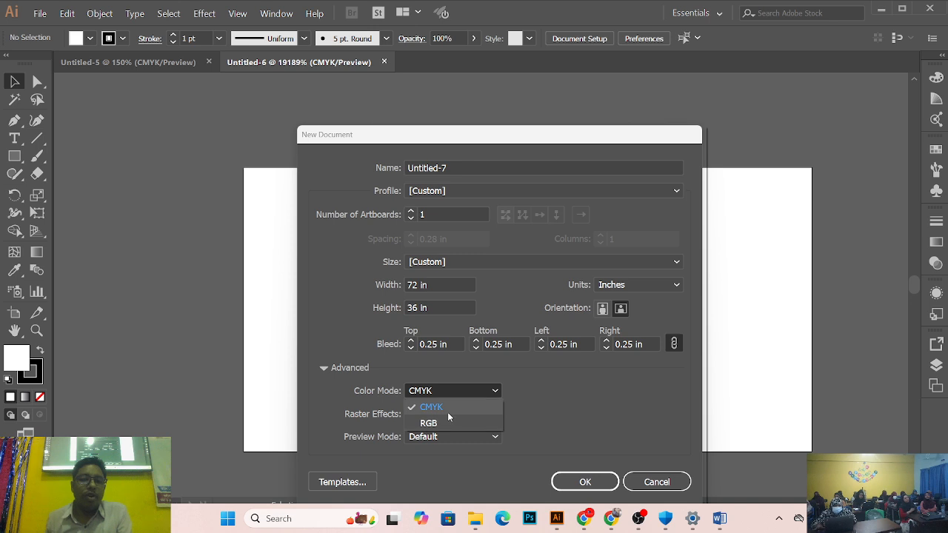
click(454, 408)
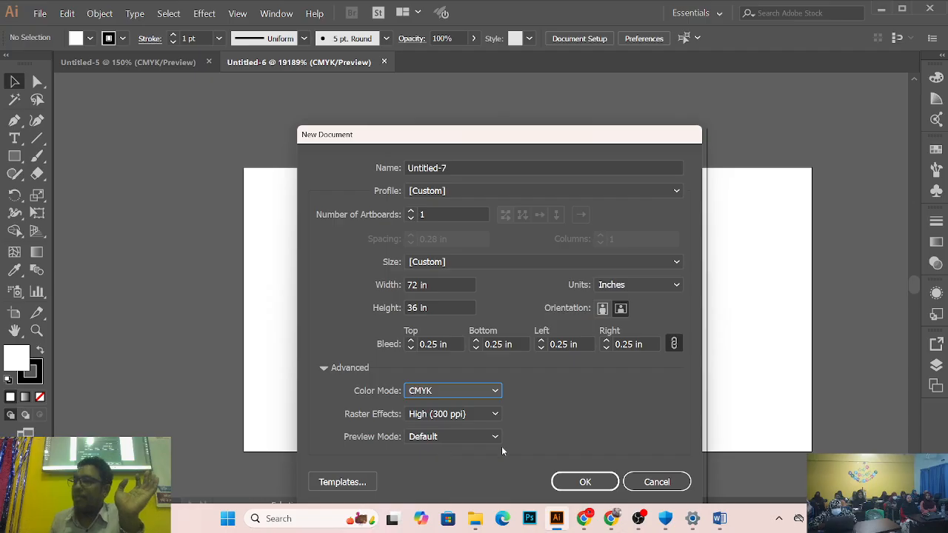
click(567, 480)
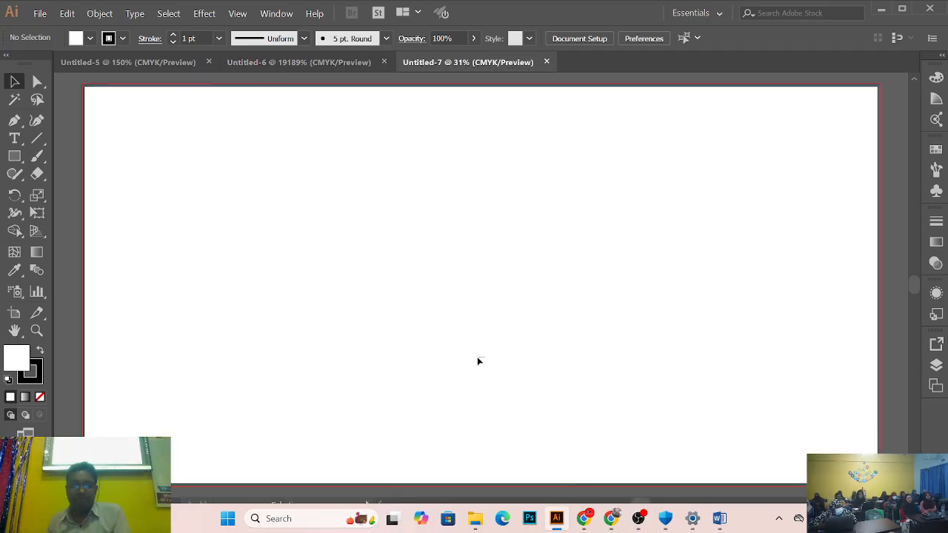
Step: Zoom and pan to the artboard's upper-right corner to examine the gap between its edge and the red bleed line
key(ctrl+space)
click(448, 273)
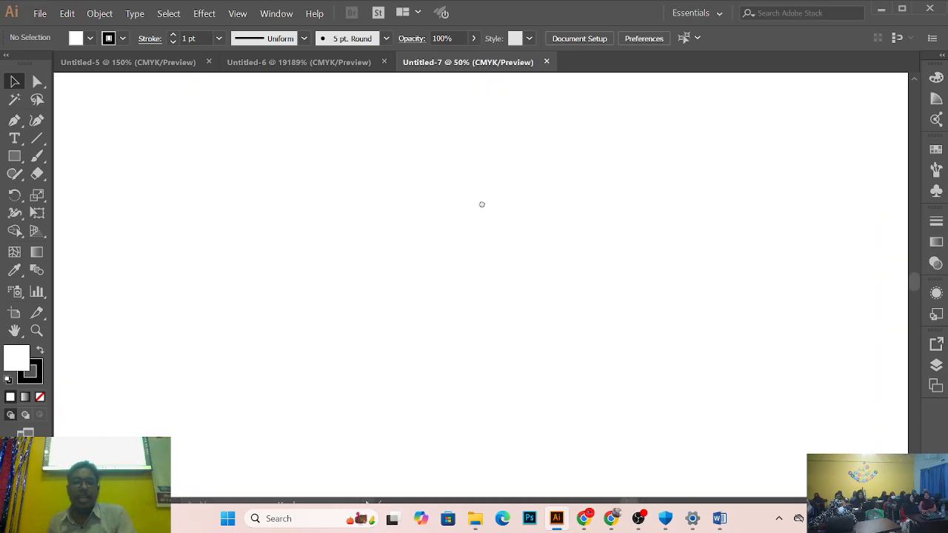
drag(482, 205, 487, 407)
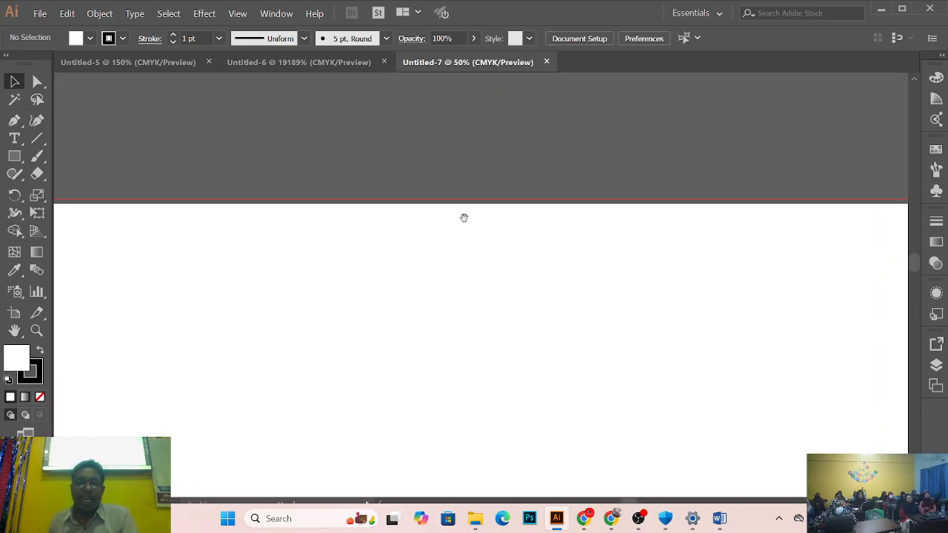
scroll(408, 227, down, 3)
scroll(510, 266, right, 3)
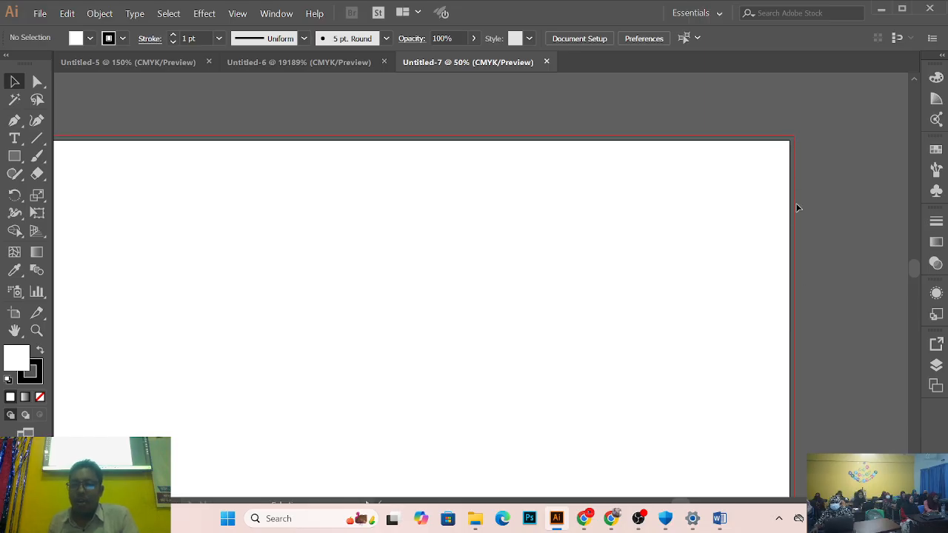
scroll(712, 187, up, 3)
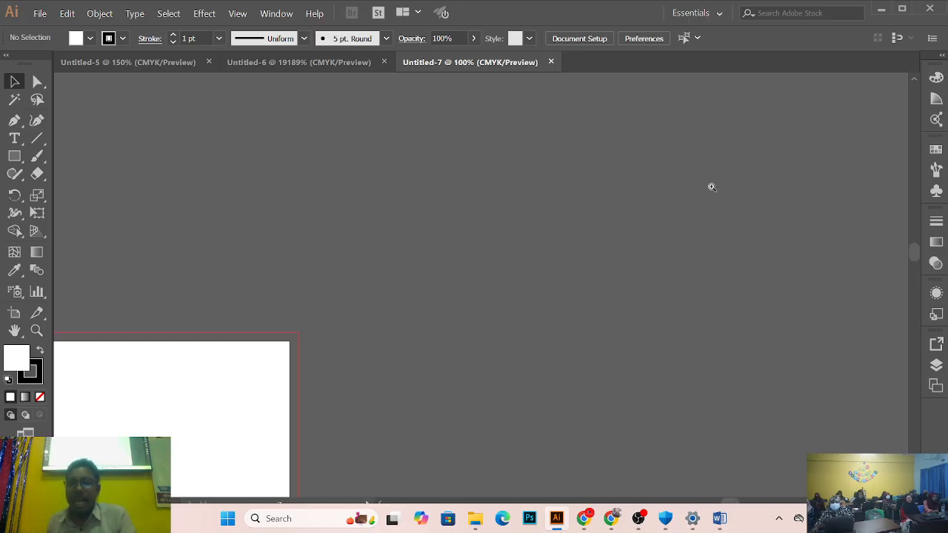
drag(711, 186, 869, 205)
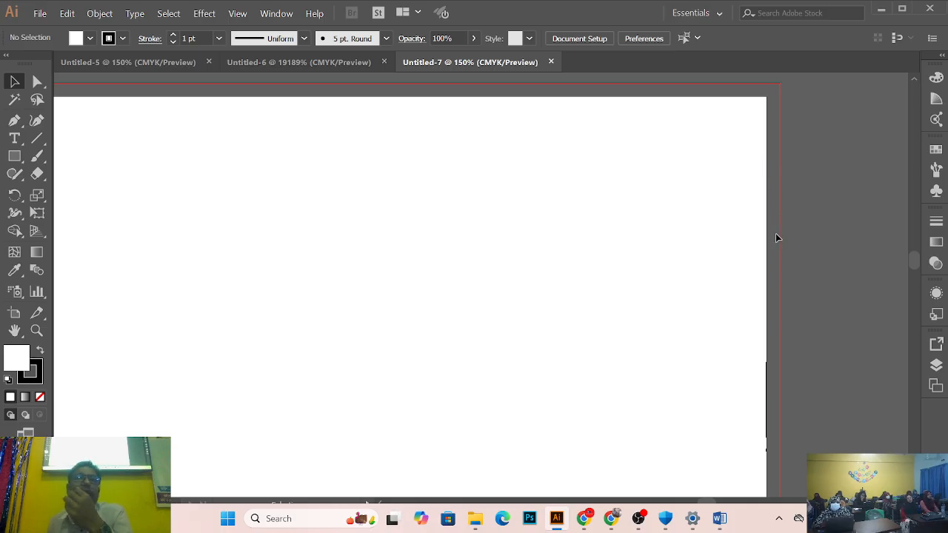
key(ctrl+c)
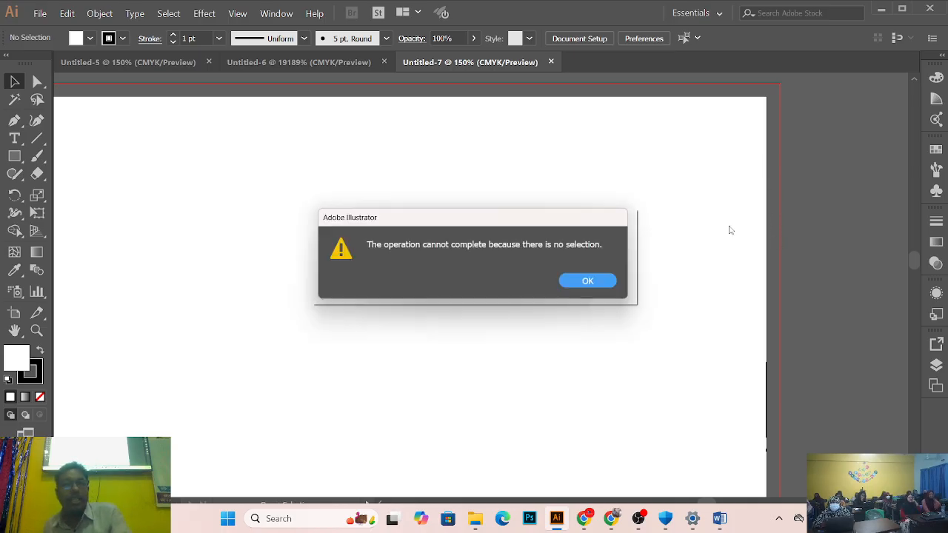
click(614, 282)
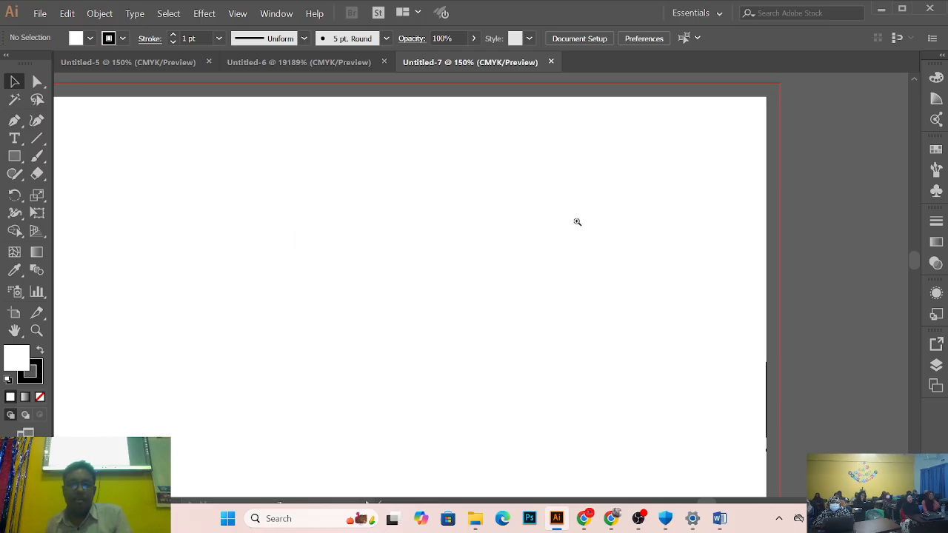
Step: Zoom out until the whole artboard and its bleed outline fit in view
alt+click(576, 222)
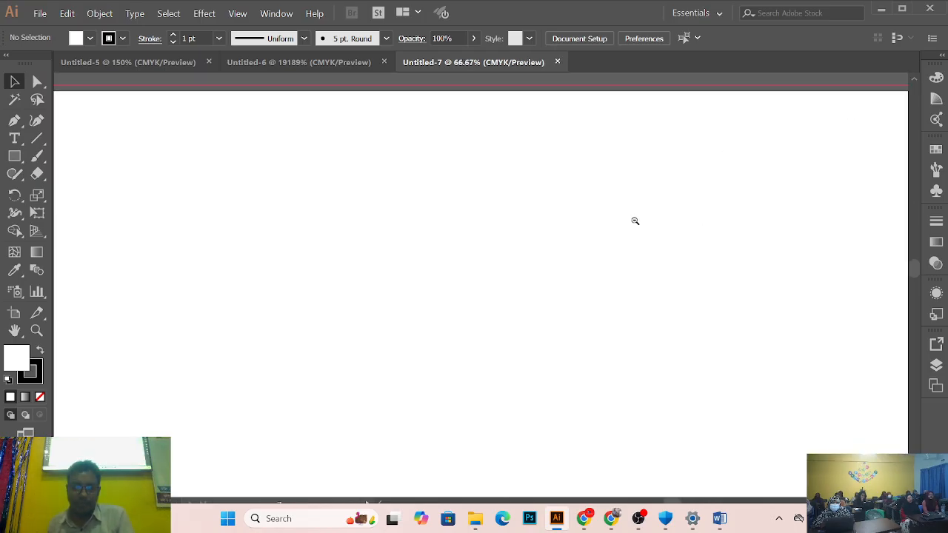
drag(360, 421, 613, 243)
key(ctrl+minus)
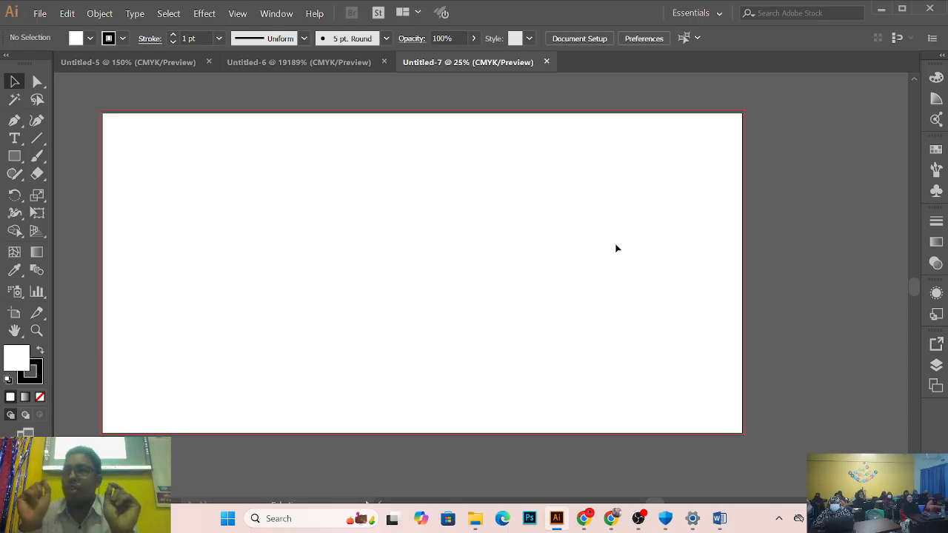
Step: Switch to Google Chrome and search in a new tab for "international business size"
click(611, 518)
click(768, 12)
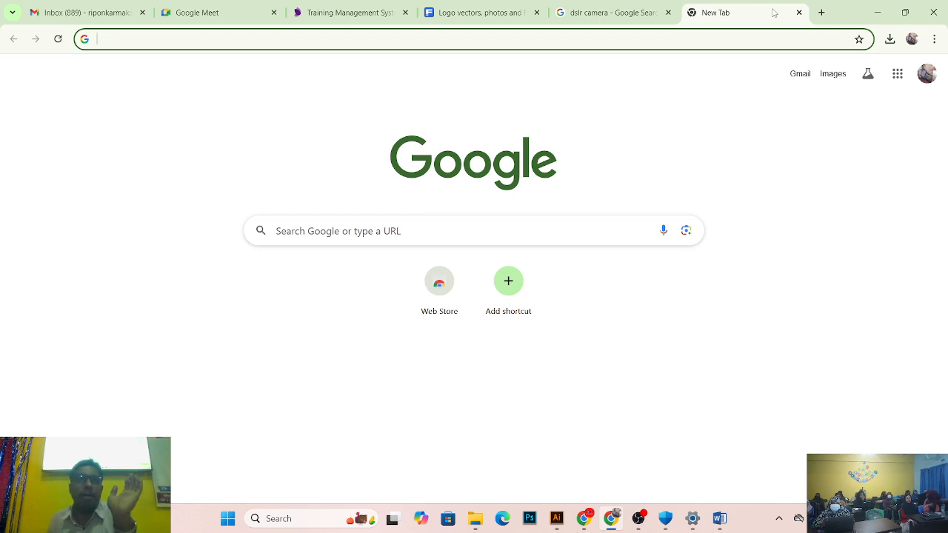
click(389, 39)
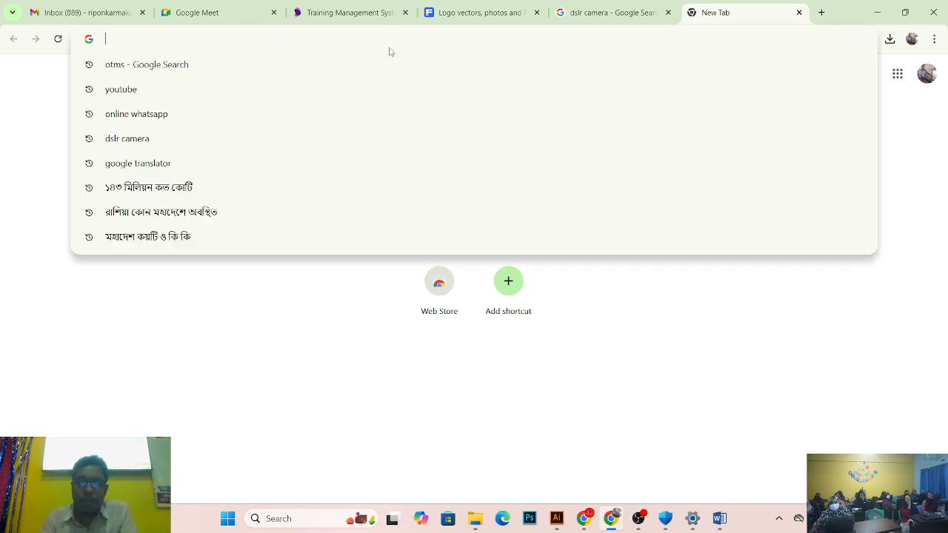
text(in)
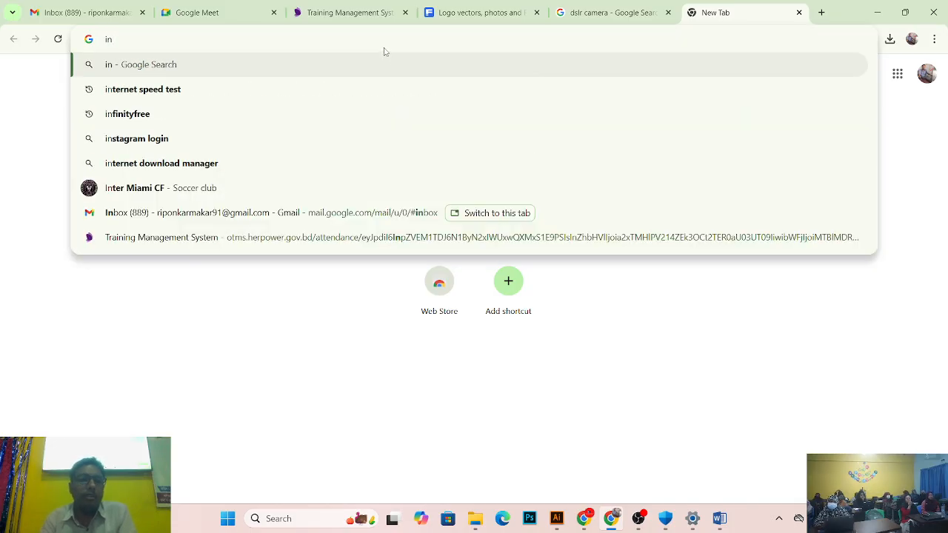
text(tena)
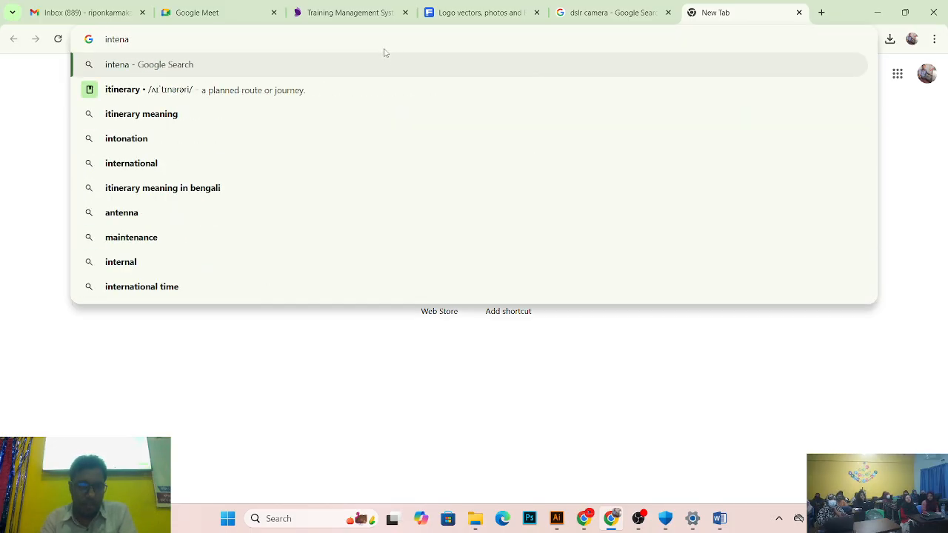
key(BackSpace)
key(BackSpace)
text(rnational)
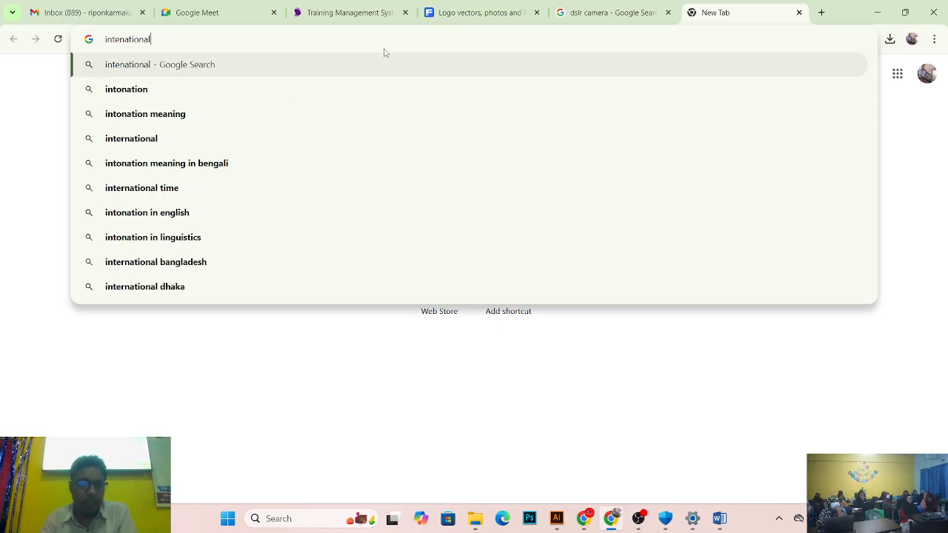
key(Down)
key(Down)
key(Down)
text(kb)
key(BackSpace)
key(BackSpace)
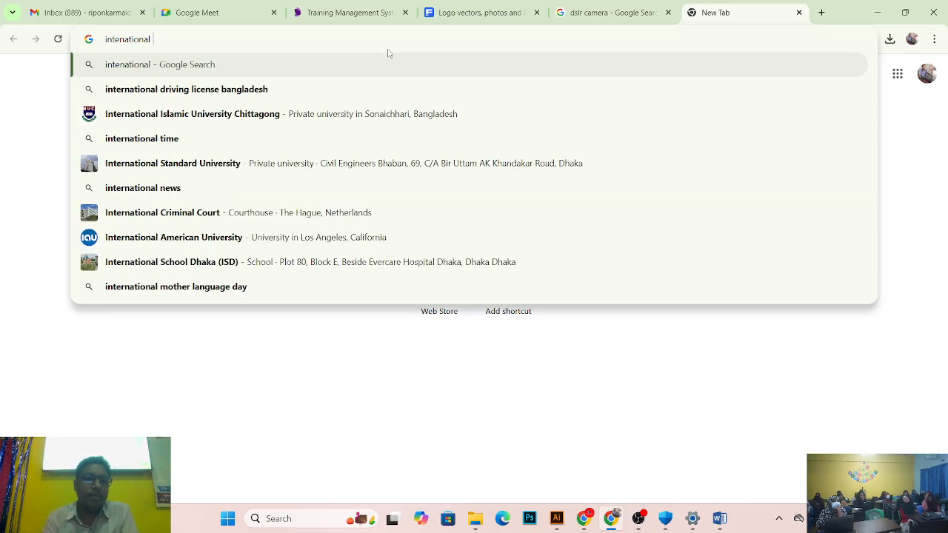
text(bus)
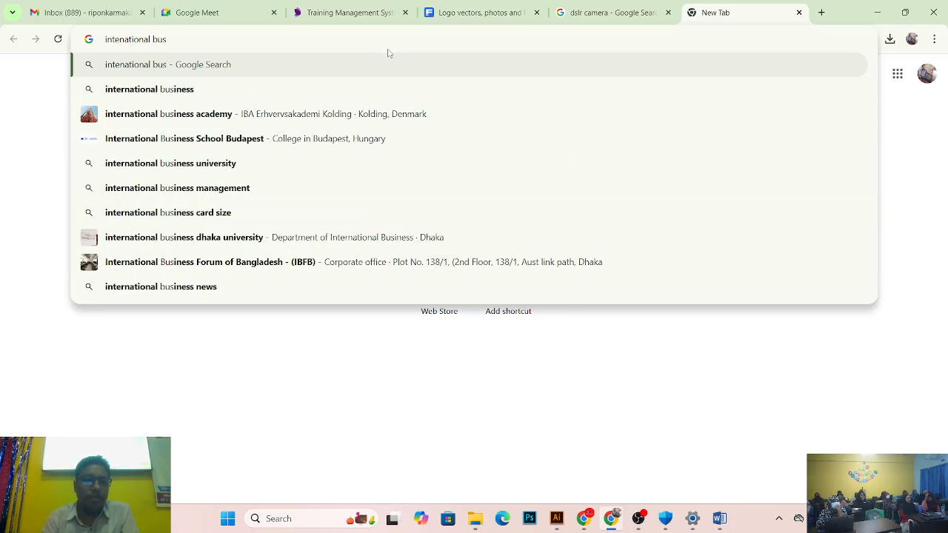
text(iness si)
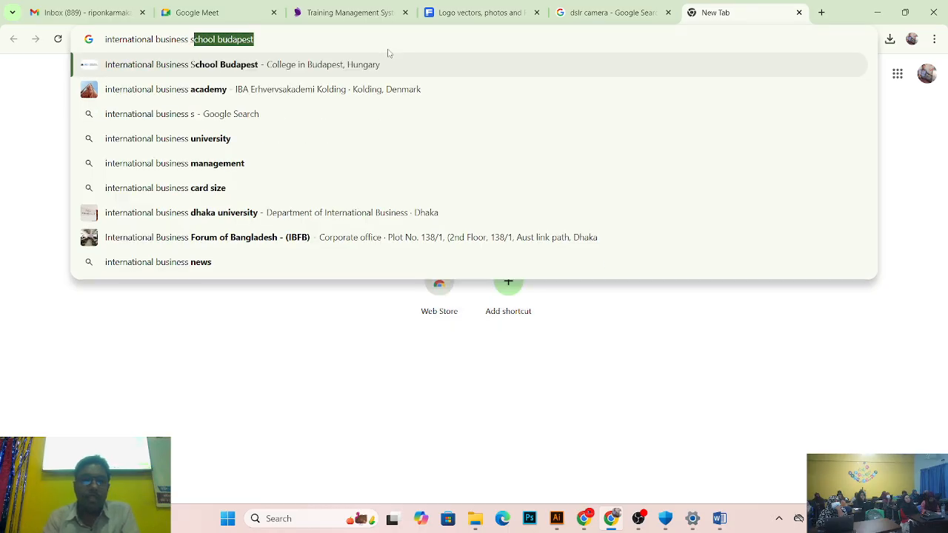
key(BackSpace)
key(BackSpace)
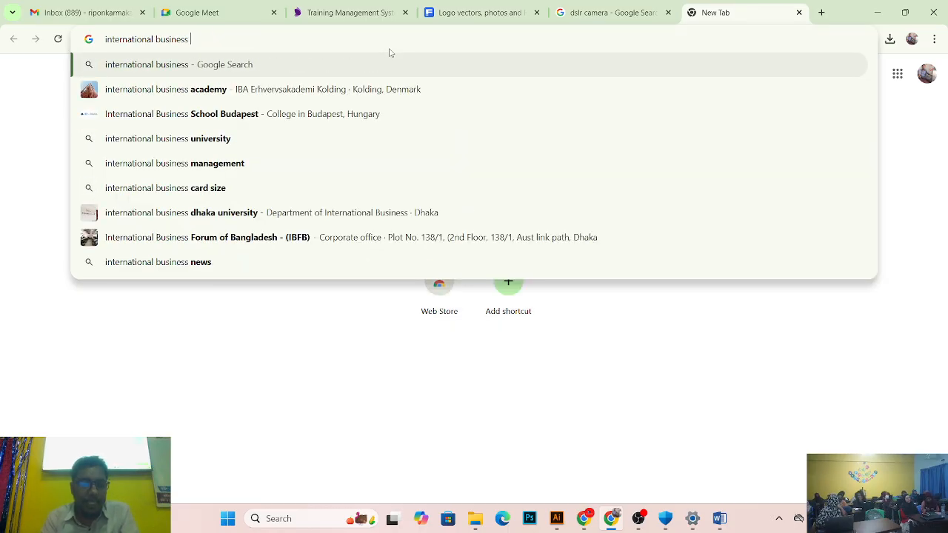
text(siz)
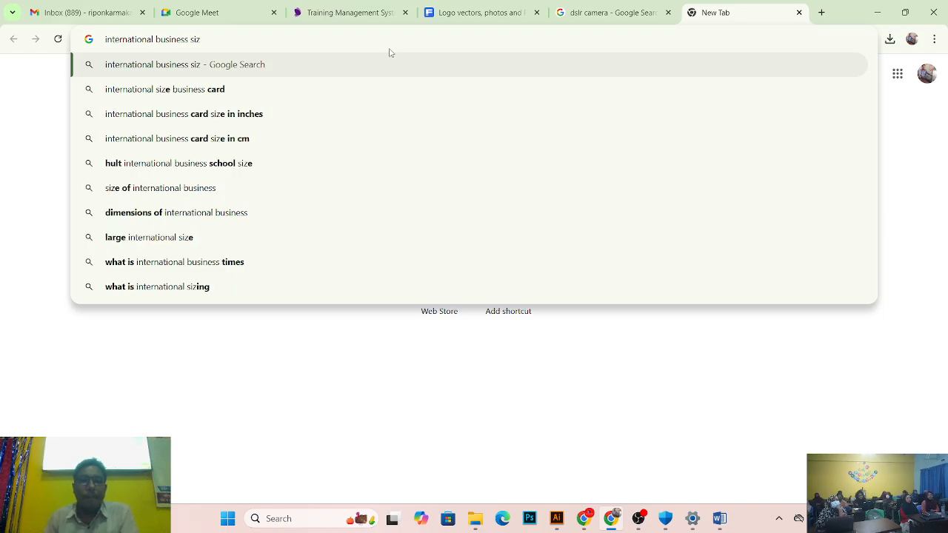
text(e)
key(Return)
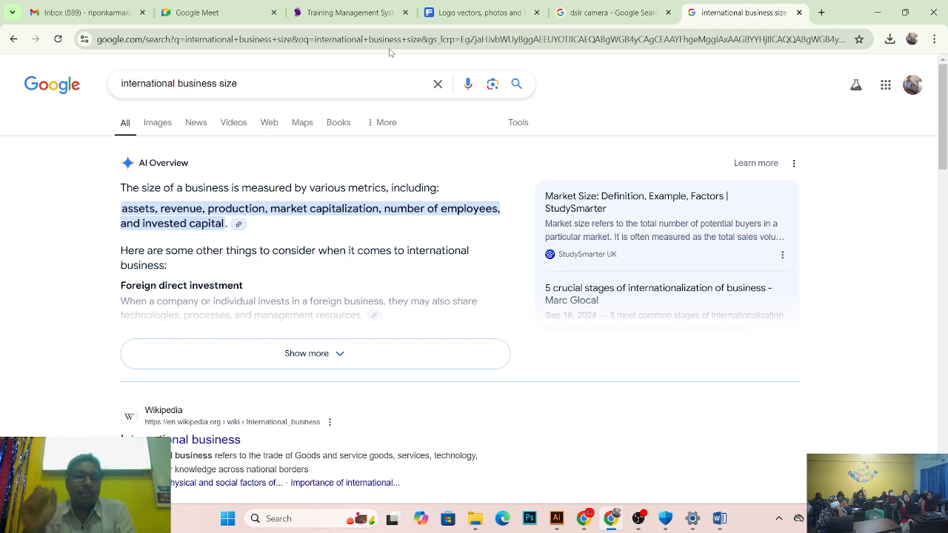
Step: Look through the search results and the related questions for information on the standard size
scroll(311, 203, down, 3)
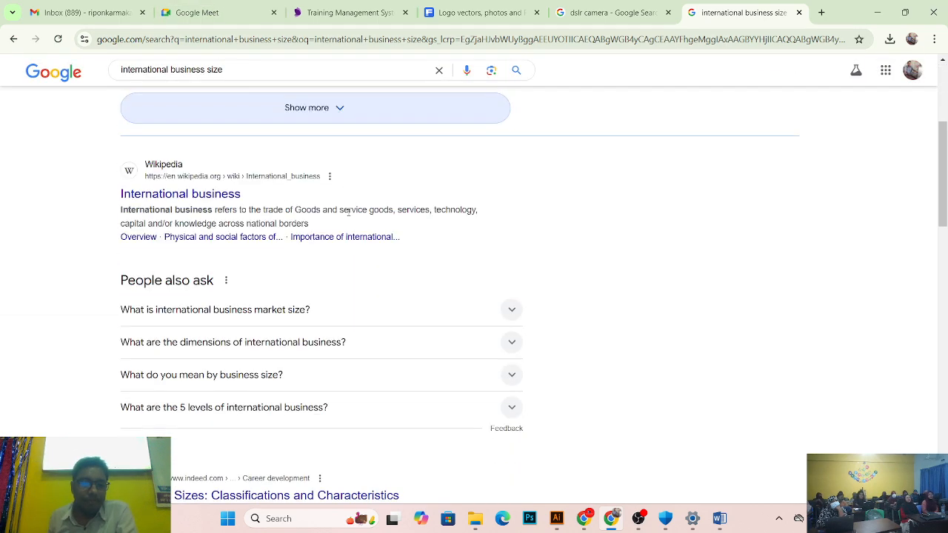
scroll(354, 215, up, 3)
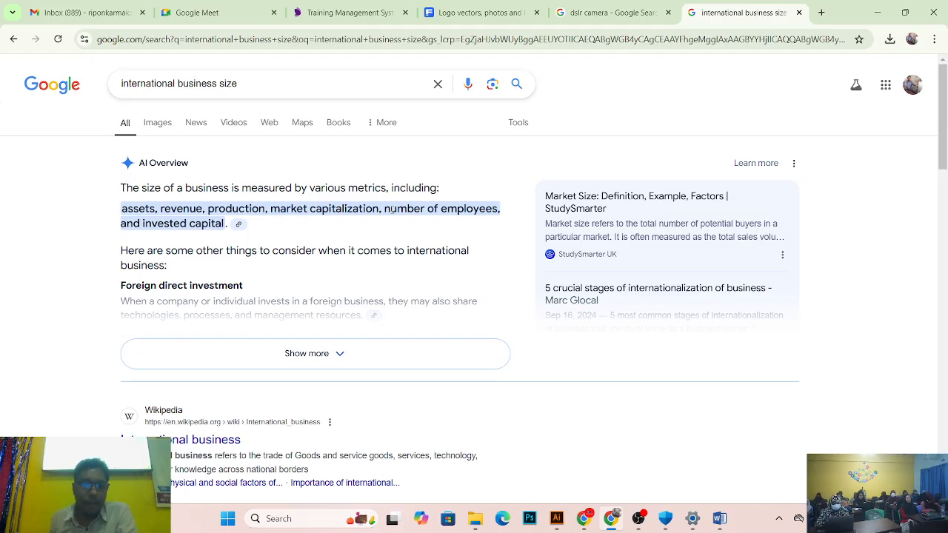
scroll(407, 234, down, 4)
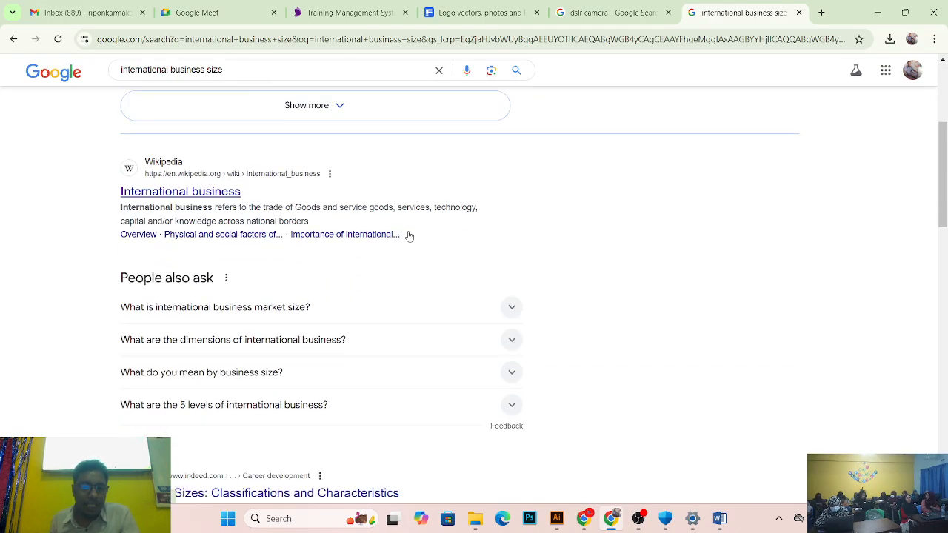
click(357, 238)
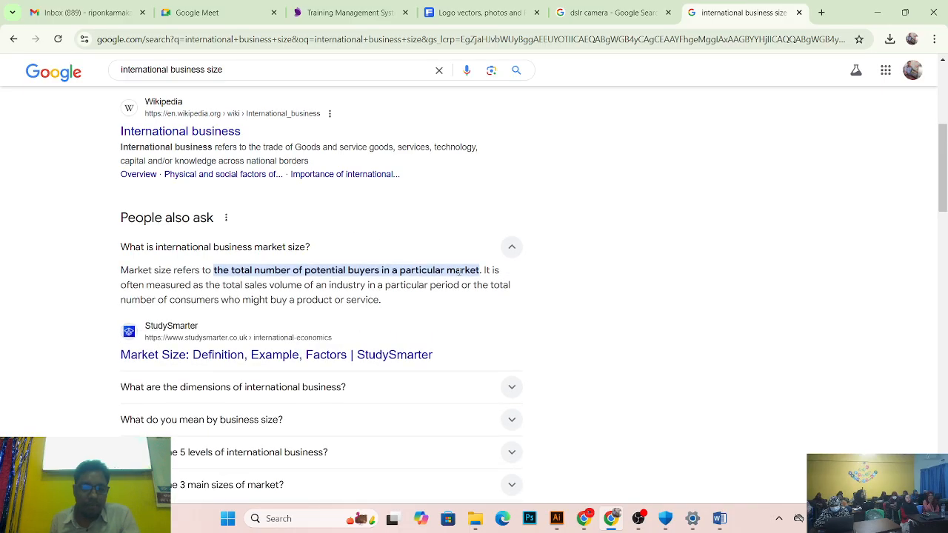
scroll(458, 271, down, 3)
scroll(457, 274, down, 4)
scroll(456, 274, up, 10)
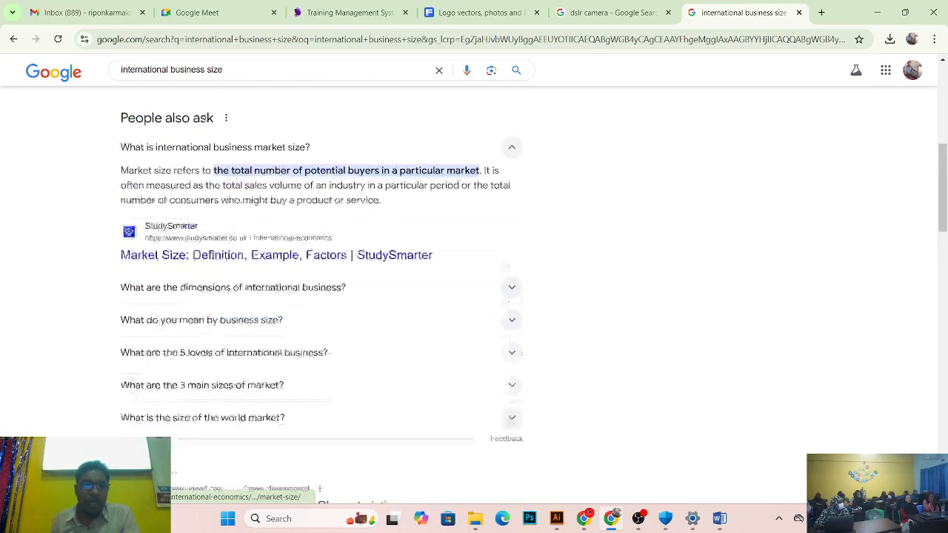
scroll(159, 78, up, 1)
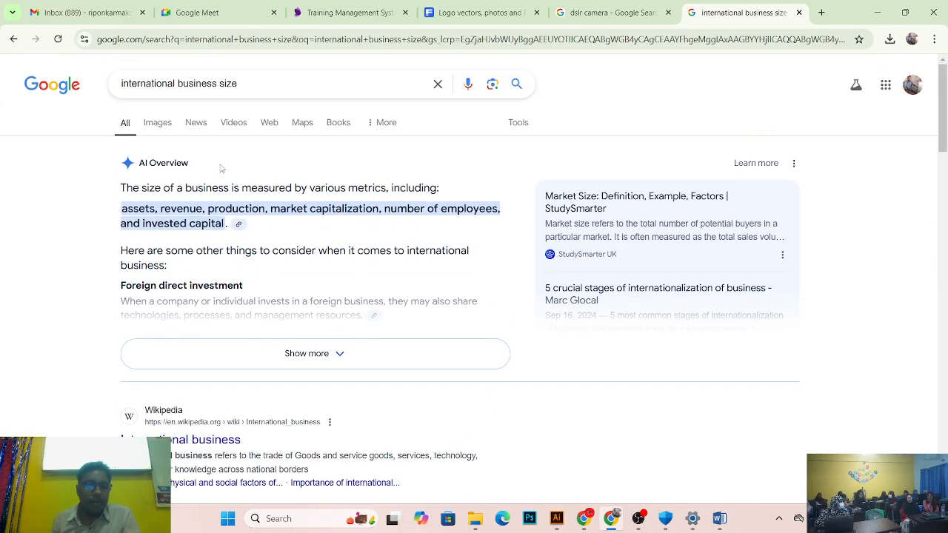
Step: Refine the Google search to "international business card size"
click(174, 83)
click(215, 84)
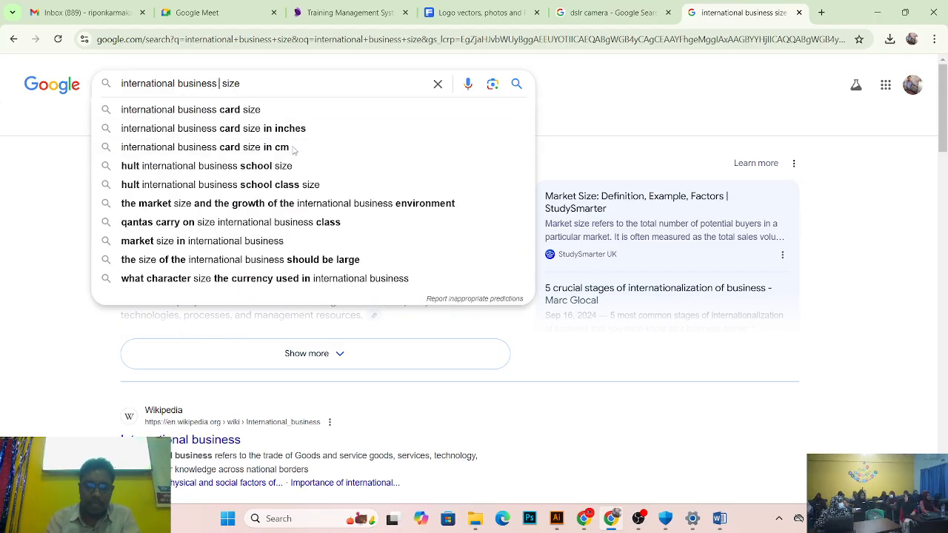
text(card)
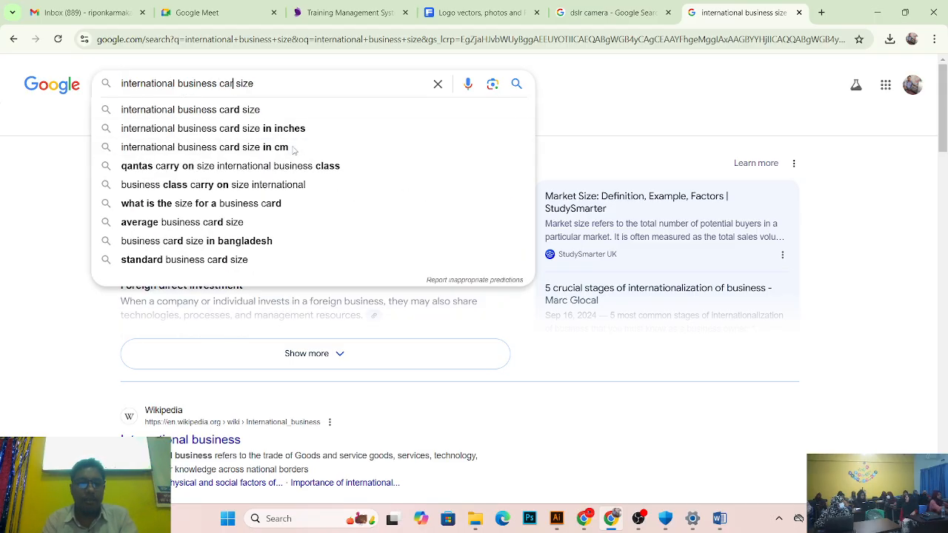
key(Return)
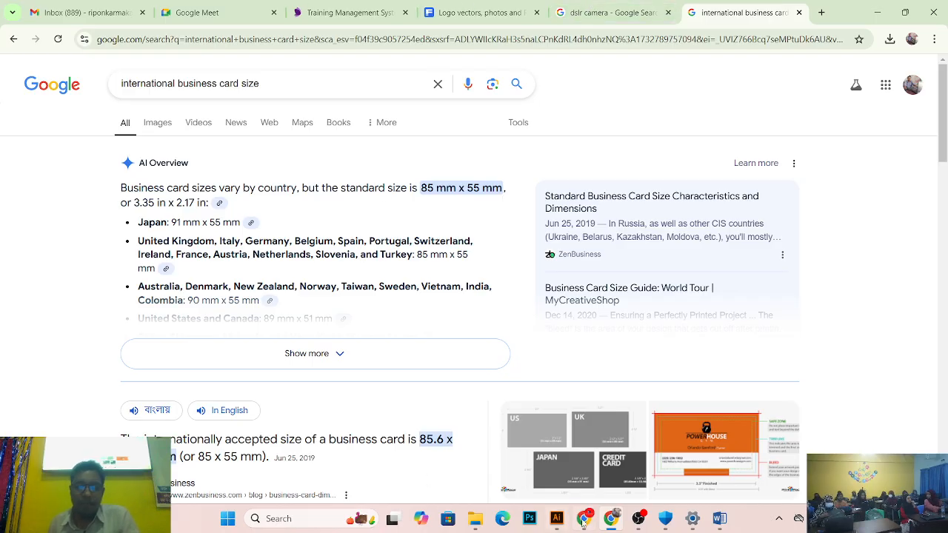
Step: Switch to Adobe Illustrator and create a new document 3.5 in wide and 2.5 in high
click(557, 518)
click(40, 13)
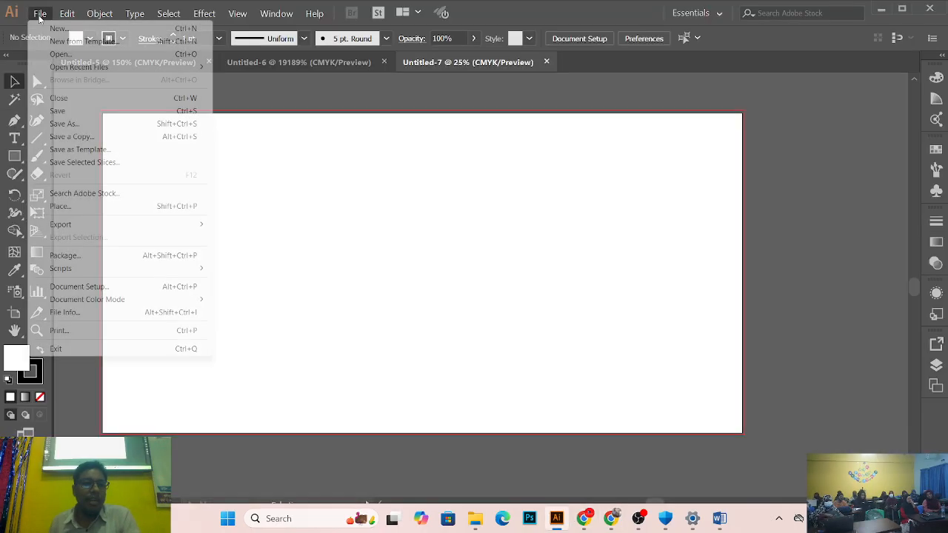
click(53, 29)
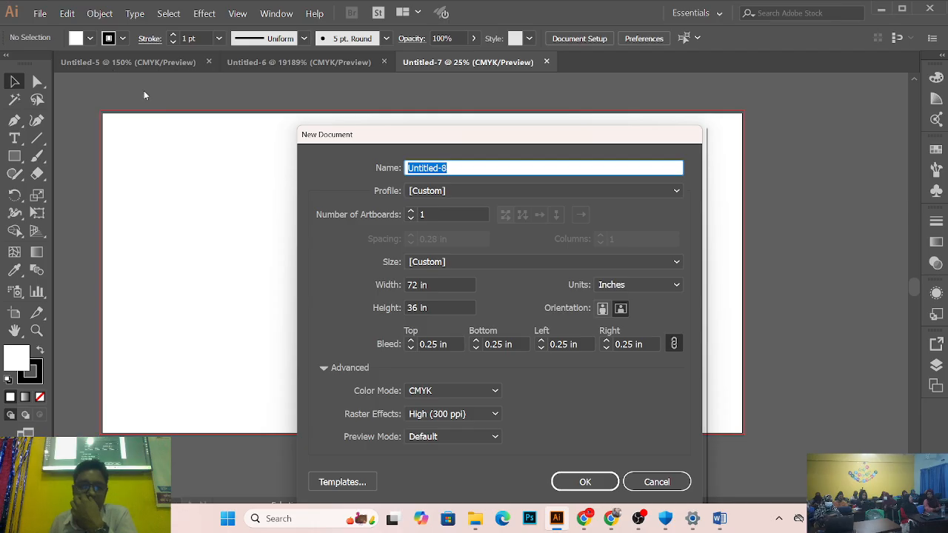
click(416, 284)
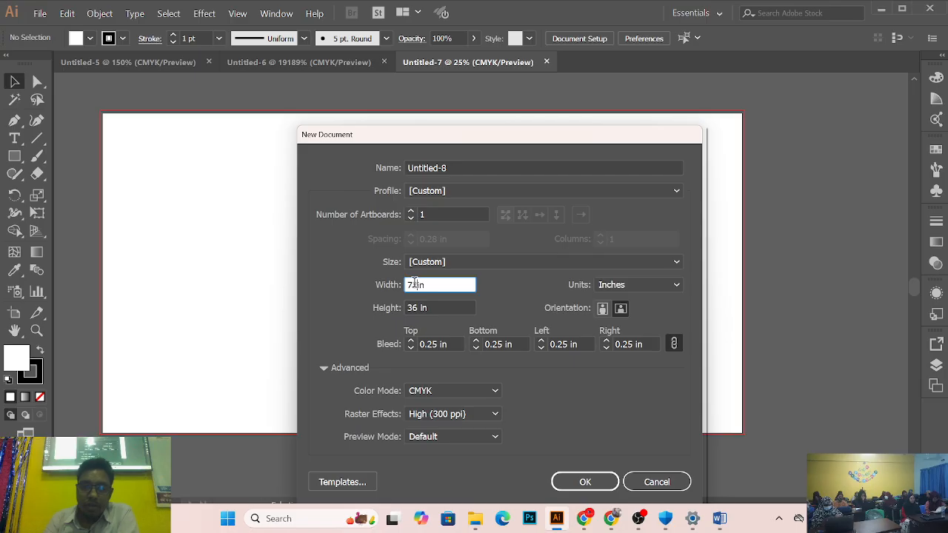
key(BackSpace)
key(BackSpace)
text(3.5in)
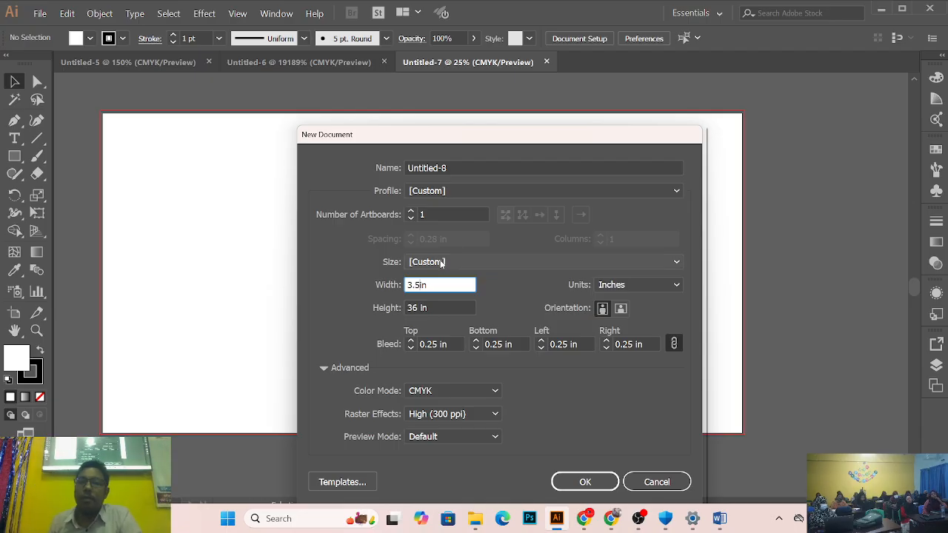
click(419, 307)
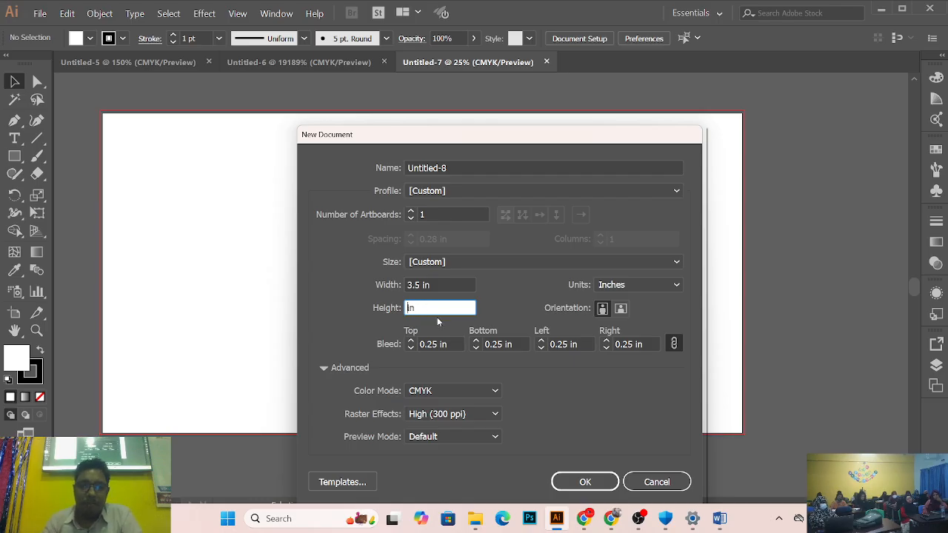
text(2.5)
key(Return)
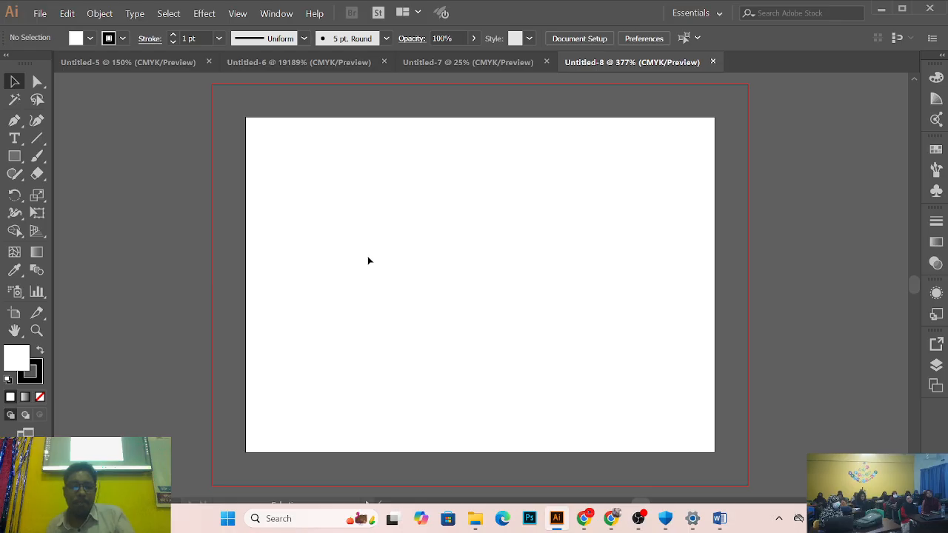
Step: Create another 3.5 × 2.5 in document with the bleed set to 0.125 in on all sides
alt+click(374, 243)
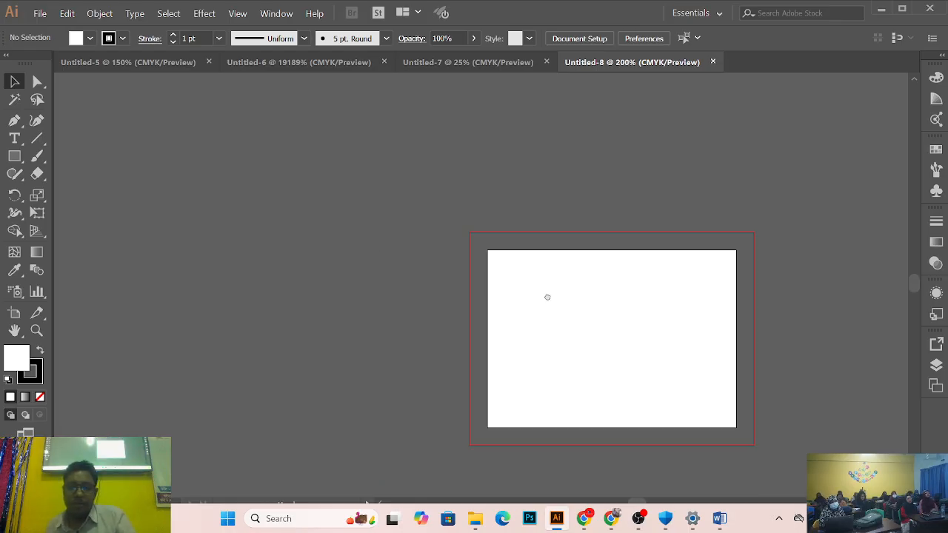
drag(546, 296, 422, 234)
key(ctrl+minus)
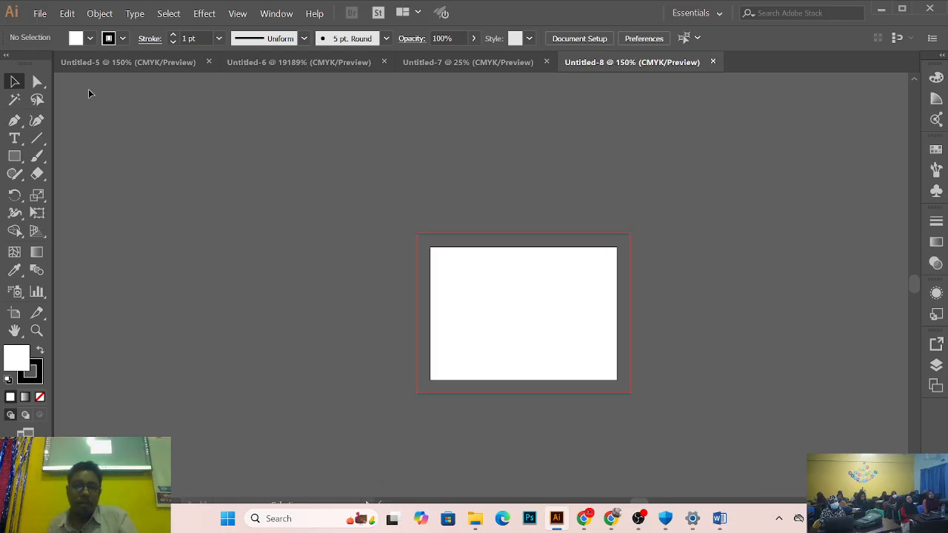
key(ctrl+plus)
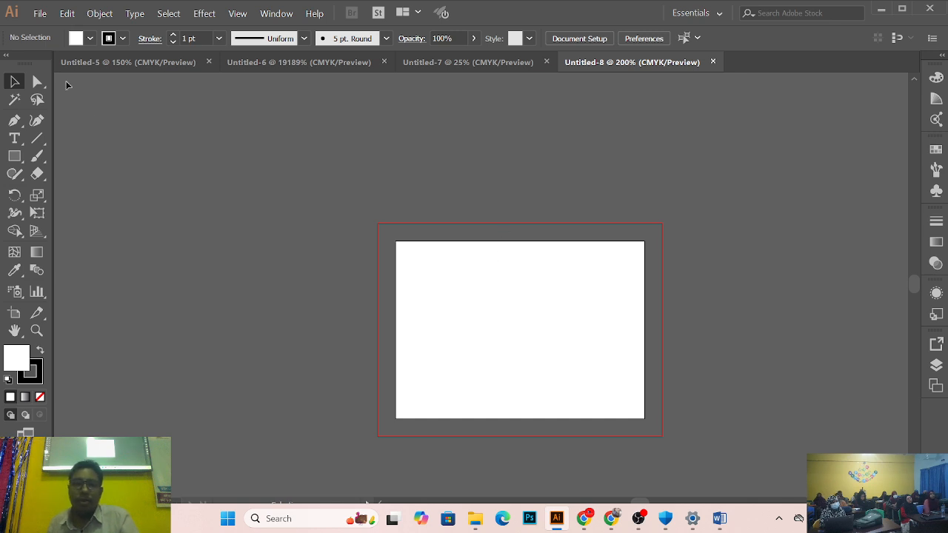
click(40, 13)
click(58, 28)
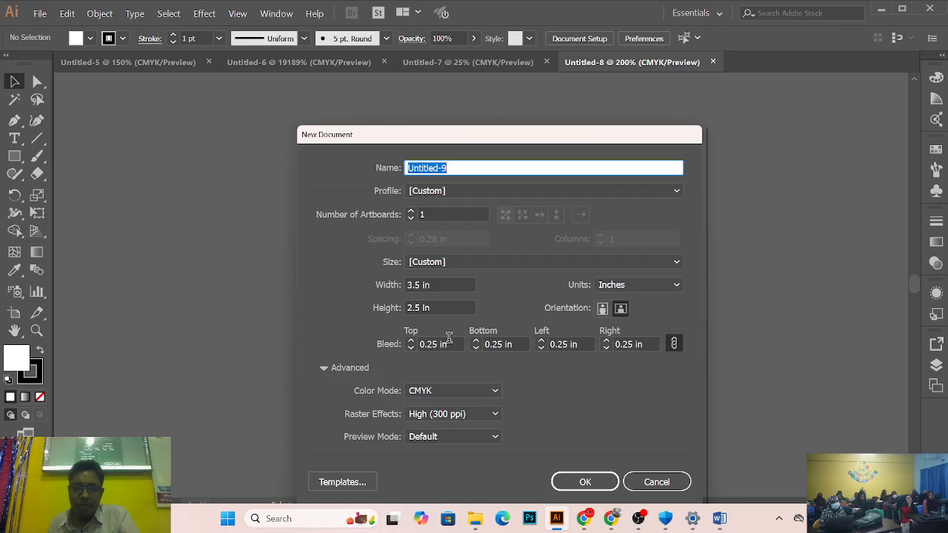
click(410, 348)
click(410, 348)
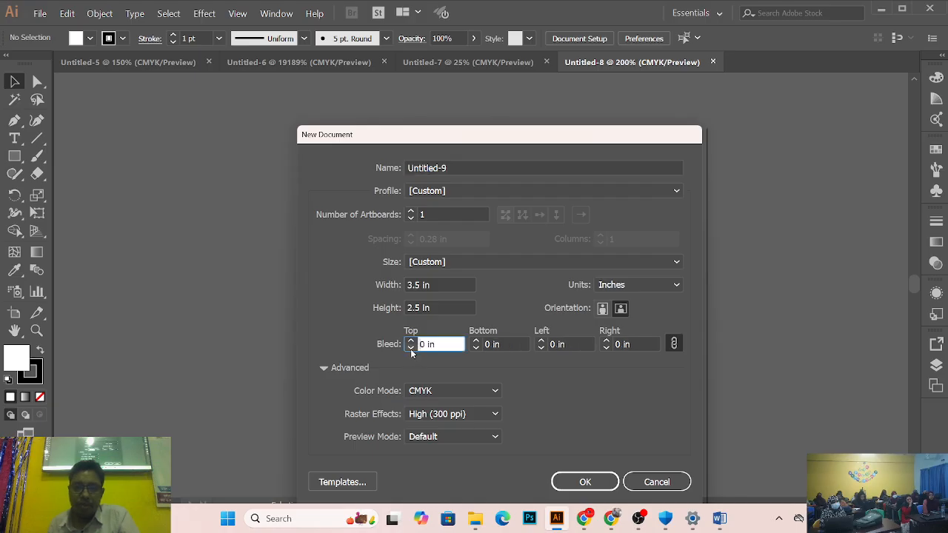
click(410, 341)
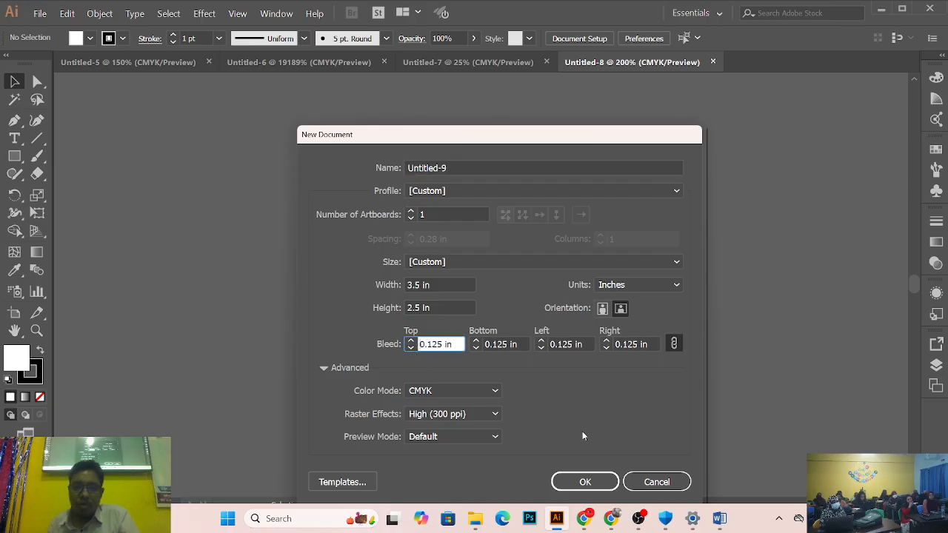
click(597, 482)
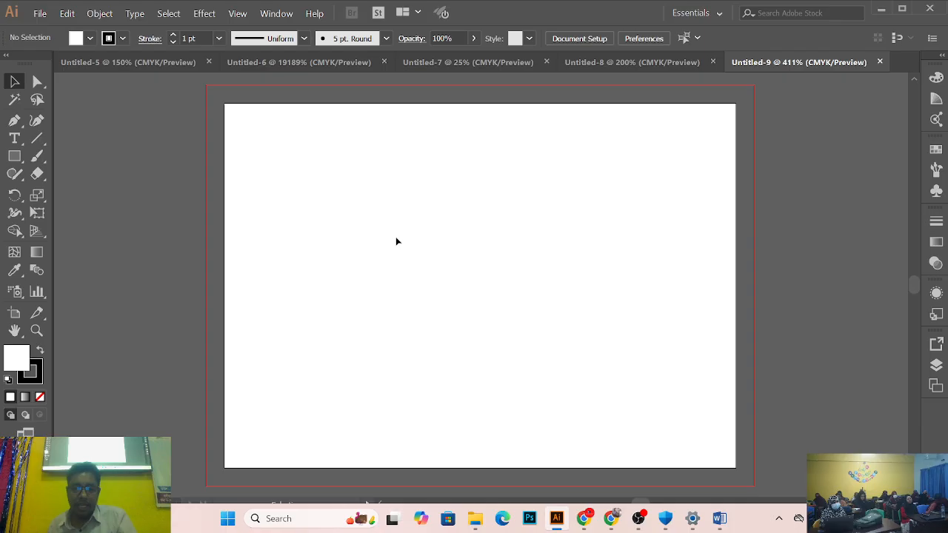
Step: Create a further new document, 3.5 in wide, with its height set to 2.17 in
scroll(398, 226, up, 2)
key(ctrl+minus)
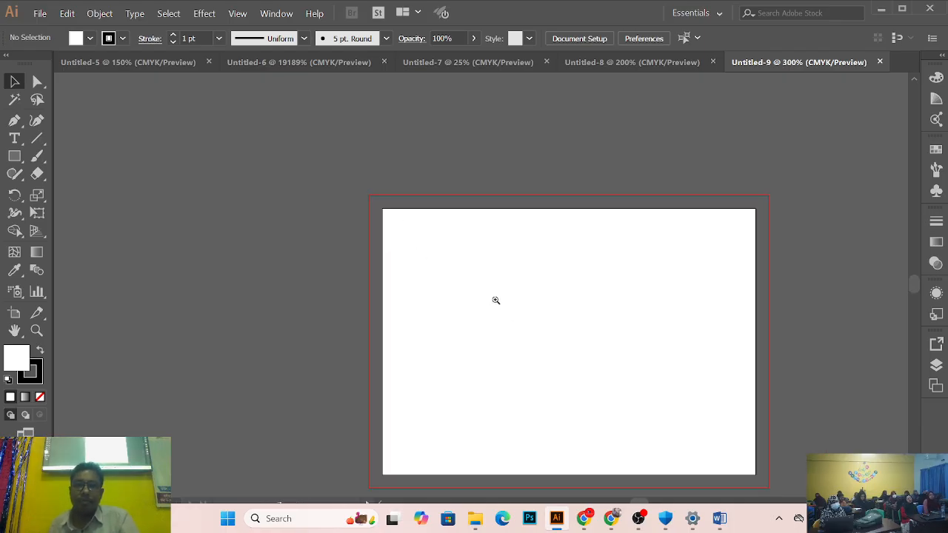
key(ctrl+plus)
drag(526, 325, 393, 286)
ctrl+alt+click(438, 278)
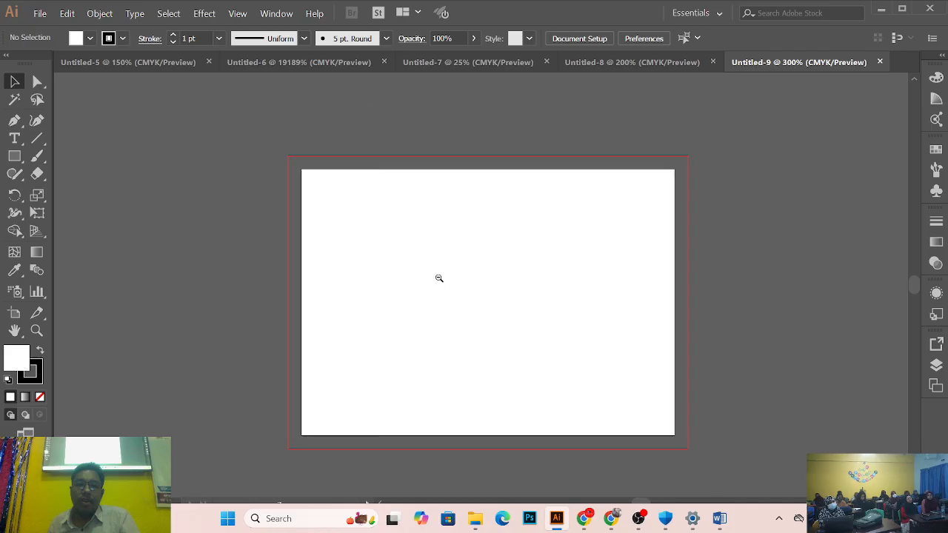
key(ctrl+minus)
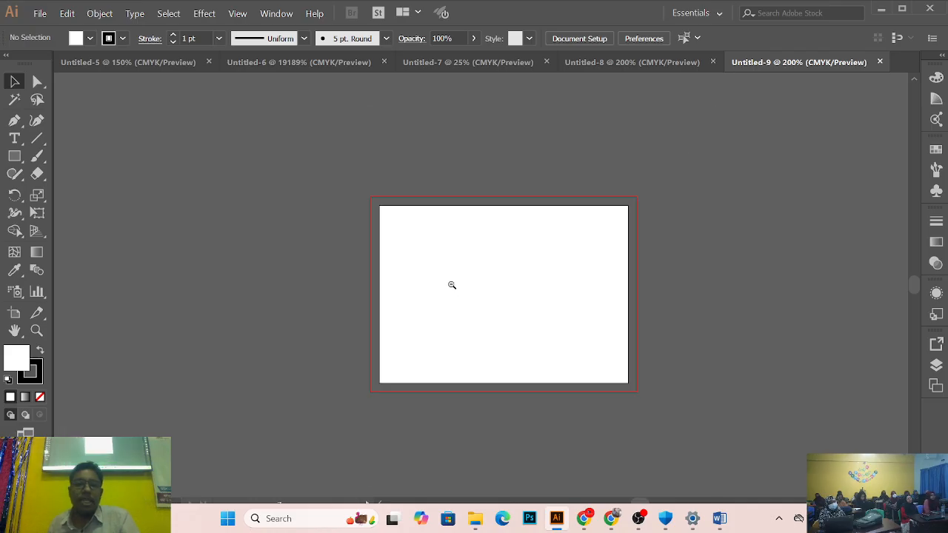
click(40, 13)
click(59, 28)
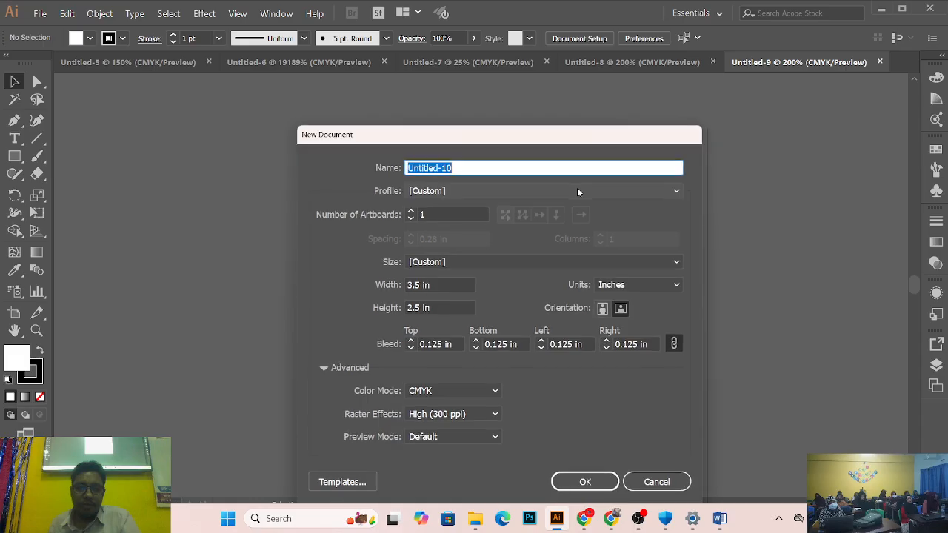
click(419, 308)
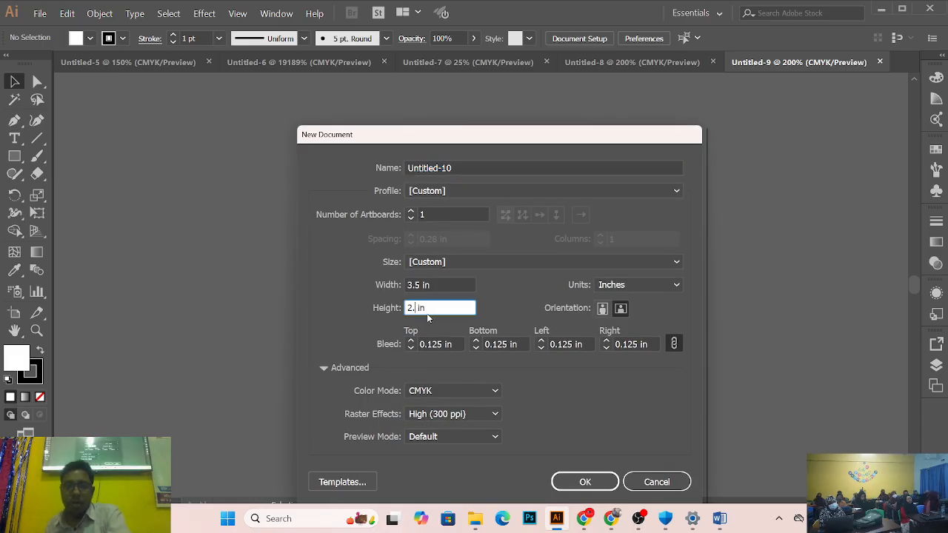
text(17)
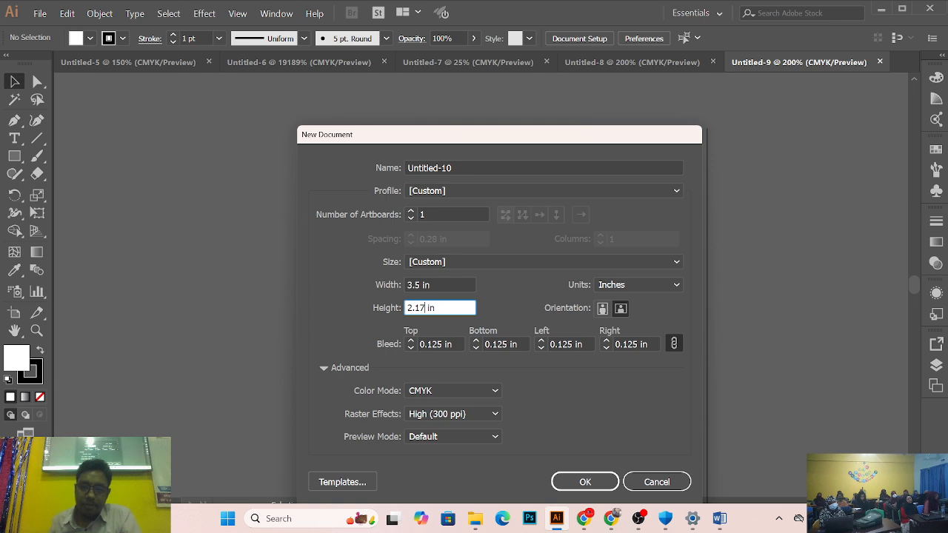
click(590, 482)
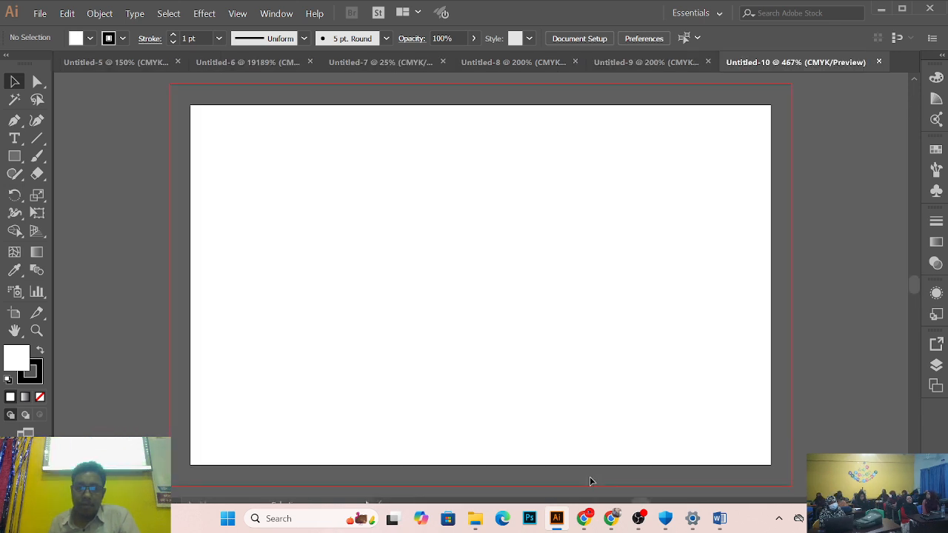
Step: Open the image Clipart House 13436 from the class4 folder on the F: drive
alt+click(396, 279)
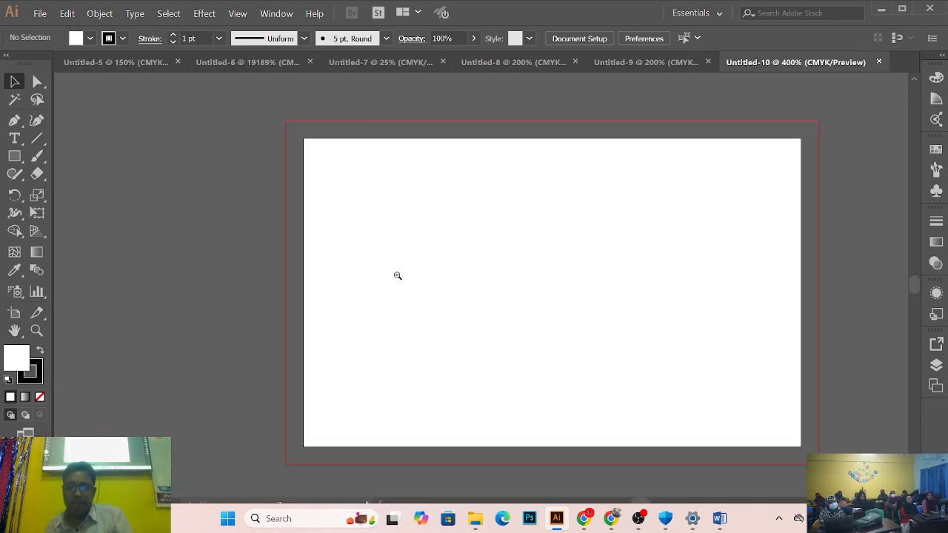
alt+click(489, 311)
alt+click(552, 309)
drag(552, 308, 370, 278)
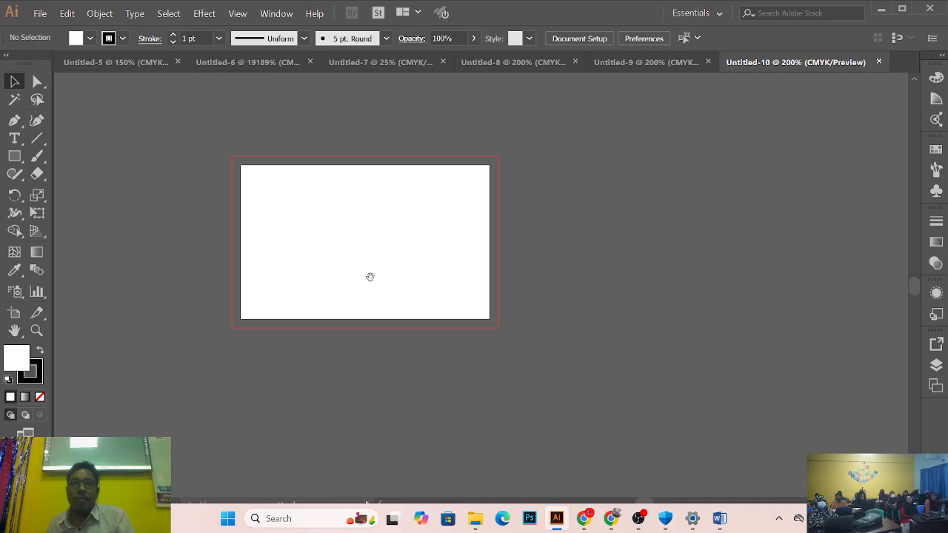
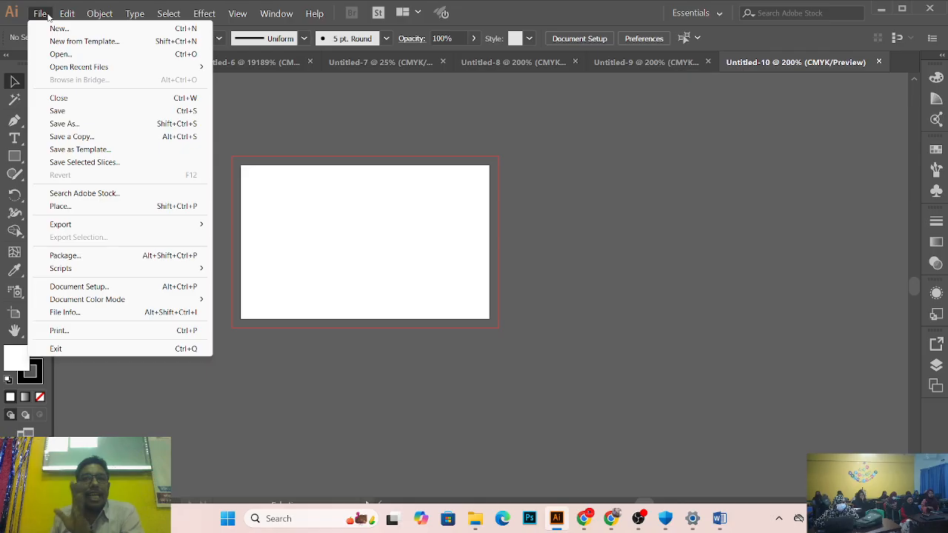
click(61, 54)
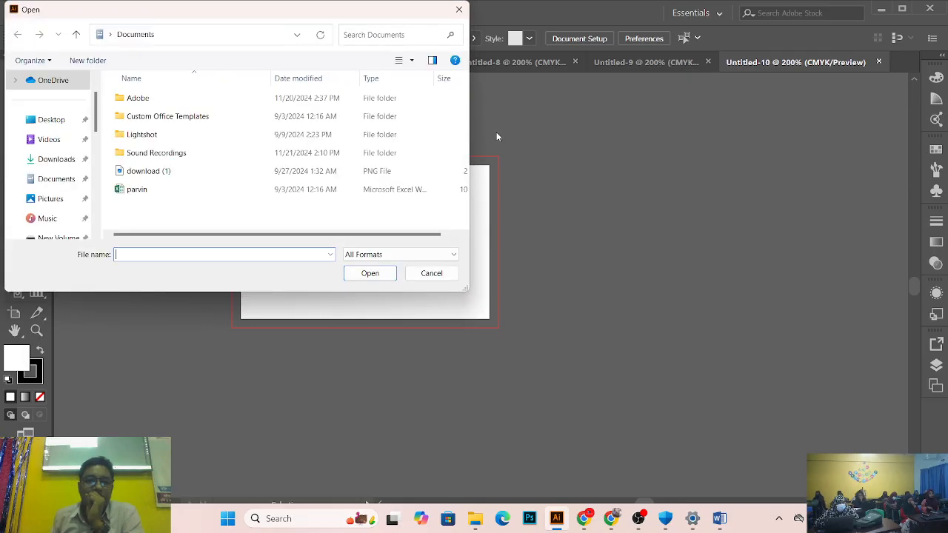
scroll(59, 180, down, 5)
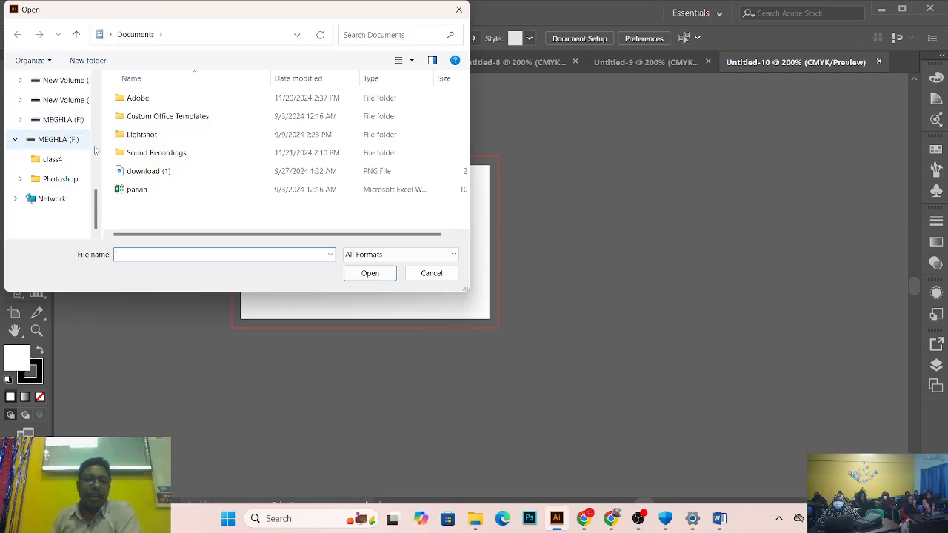
click(73, 140)
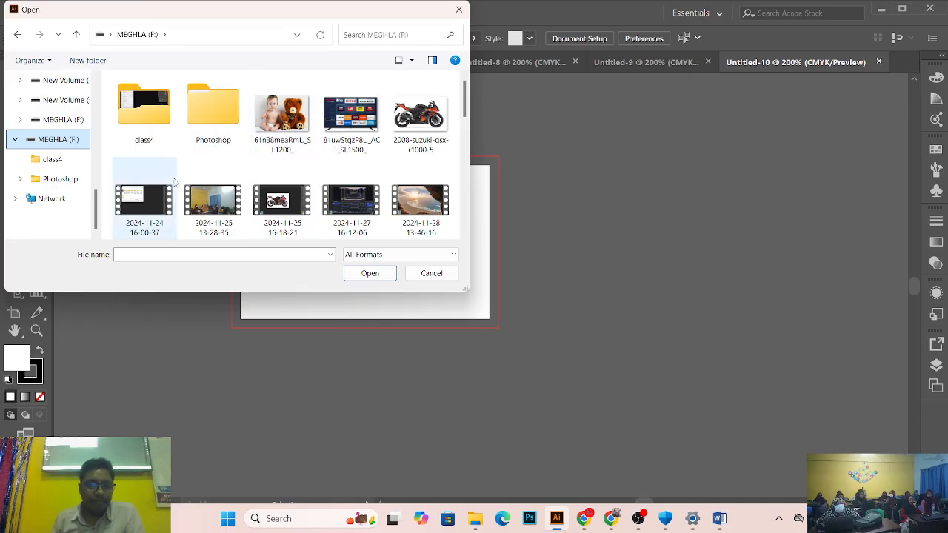
click(151, 132)
double_click(151, 131)
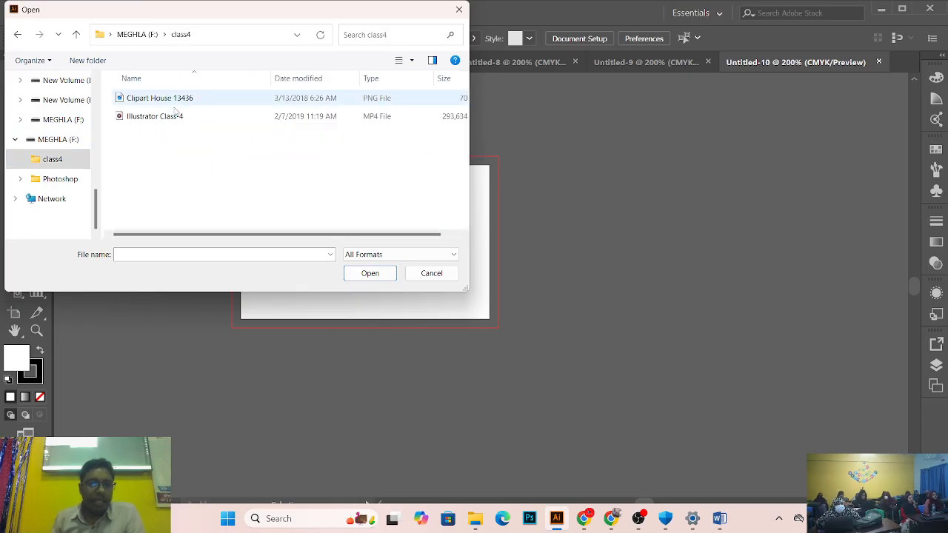
double_click(178, 105)
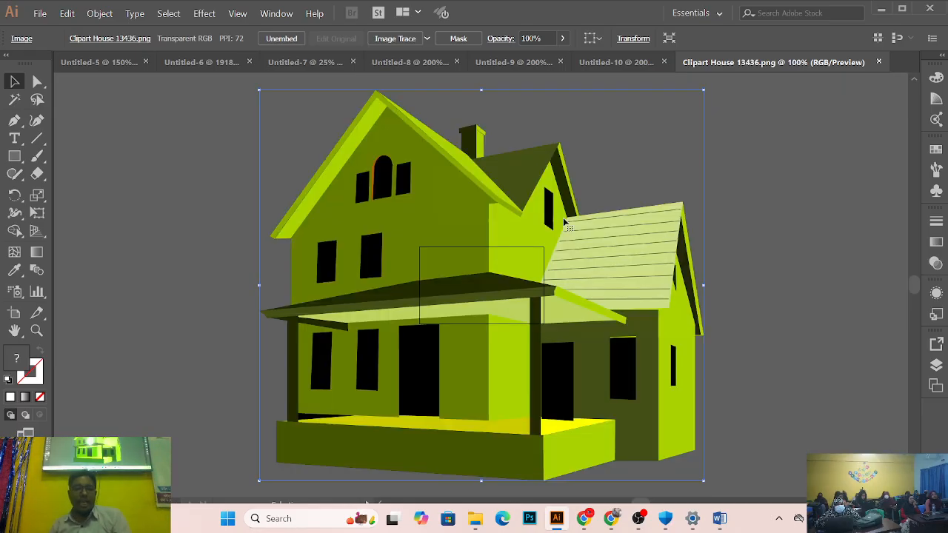
Step: Examine the house clipart up close around its roof and porch, ending with the whole image in view
click(472, 194)
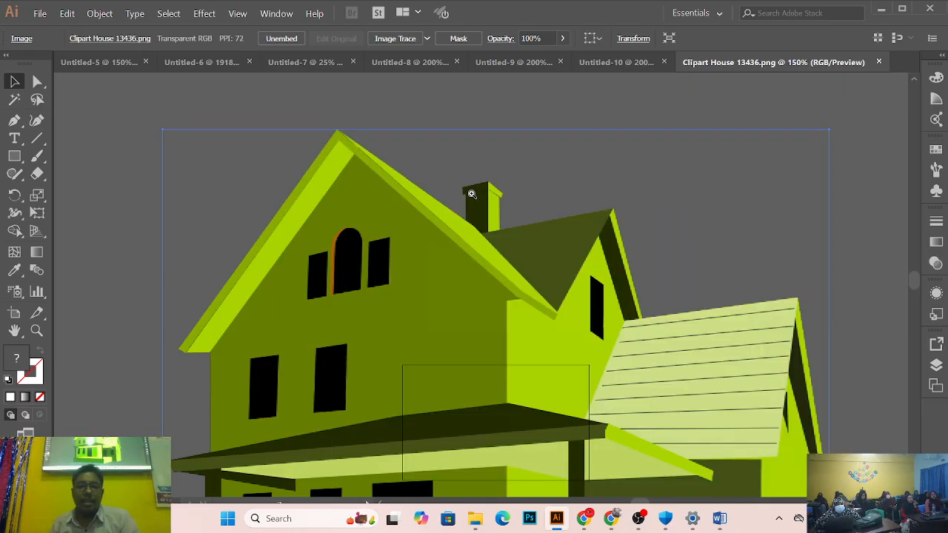
key(ctrl+1)
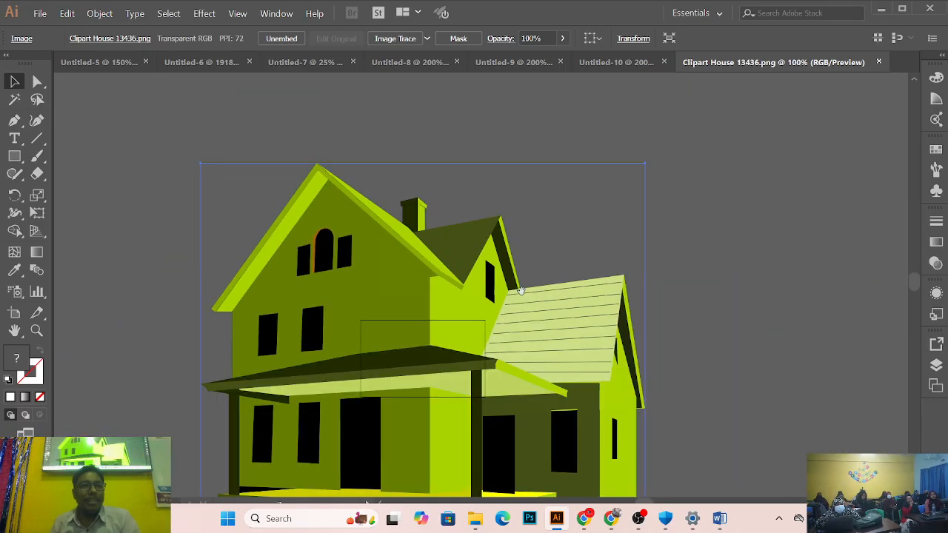
drag(545, 313, 545, 223)
key(ctrl+equal)
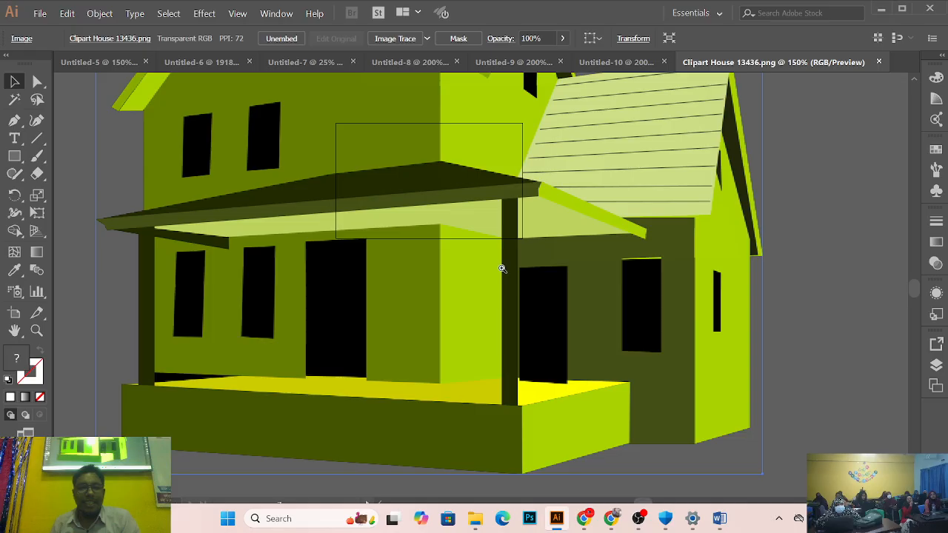
drag(501, 264, 524, 349)
key(ctrl+0)
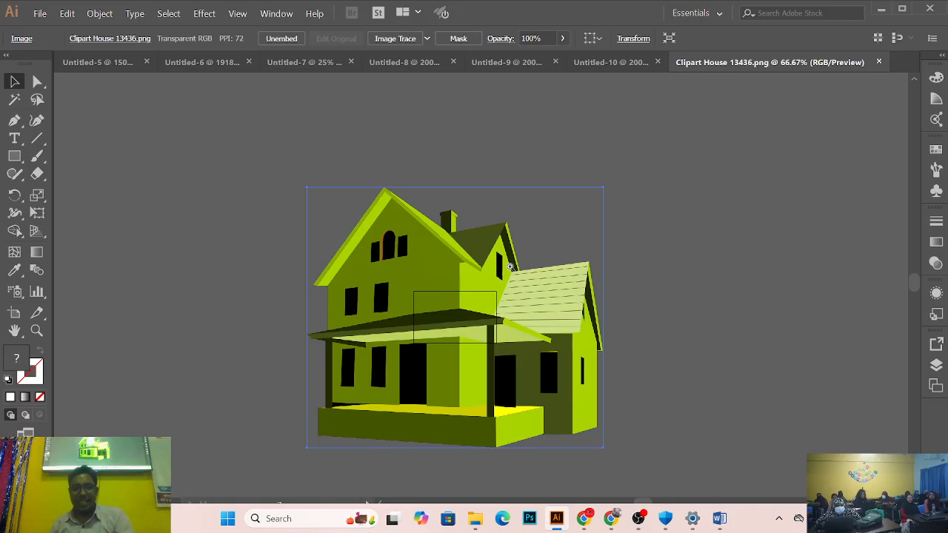
Step: Examine the house clipart at magnifications between 66.67% and 150%, ending with the whole image in view
click(509, 267)
alt+click(501, 251)
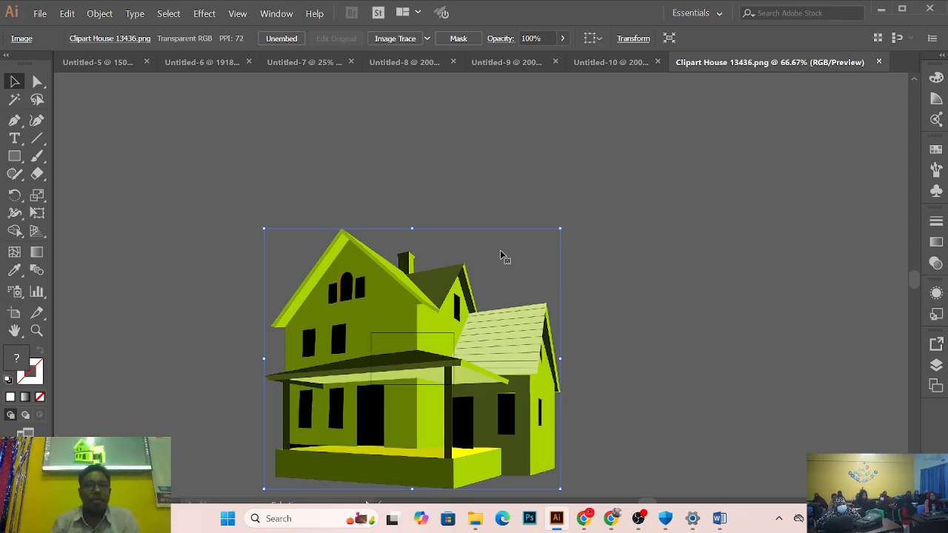
key(ctrl+1)
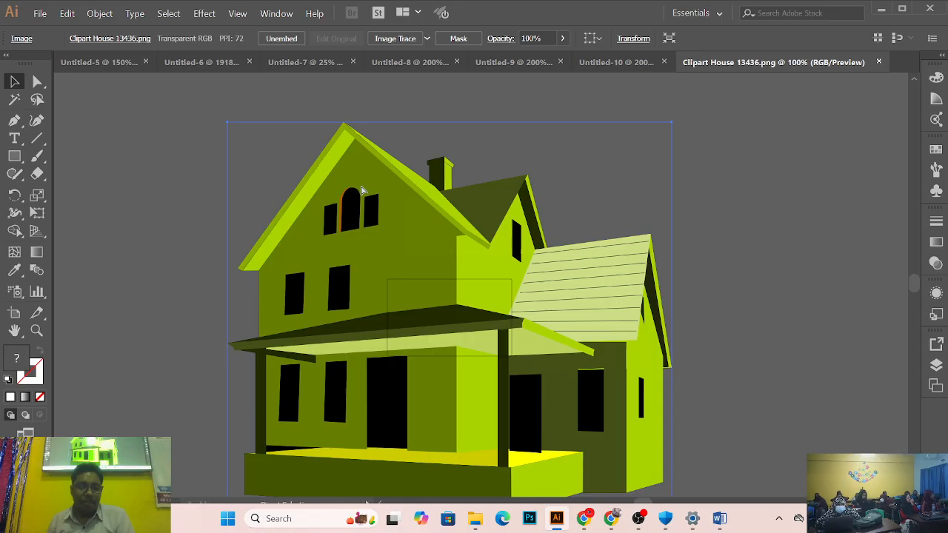
key(ctrl+minus)
key(alt+space)
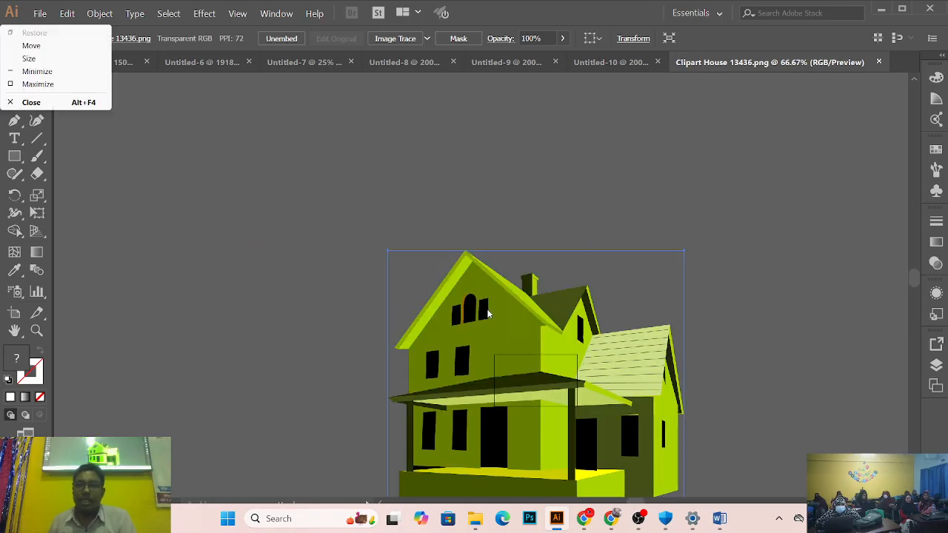
ctrl+click(501, 340)
drag(500, 359, 422, 289)
ctrl+alt+click(447, 300)
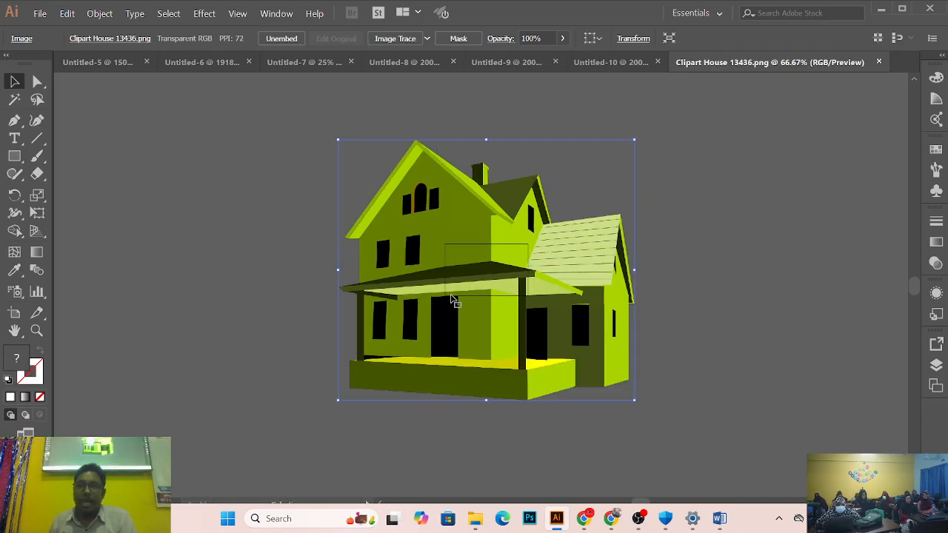
ctrl+click(468, 289)
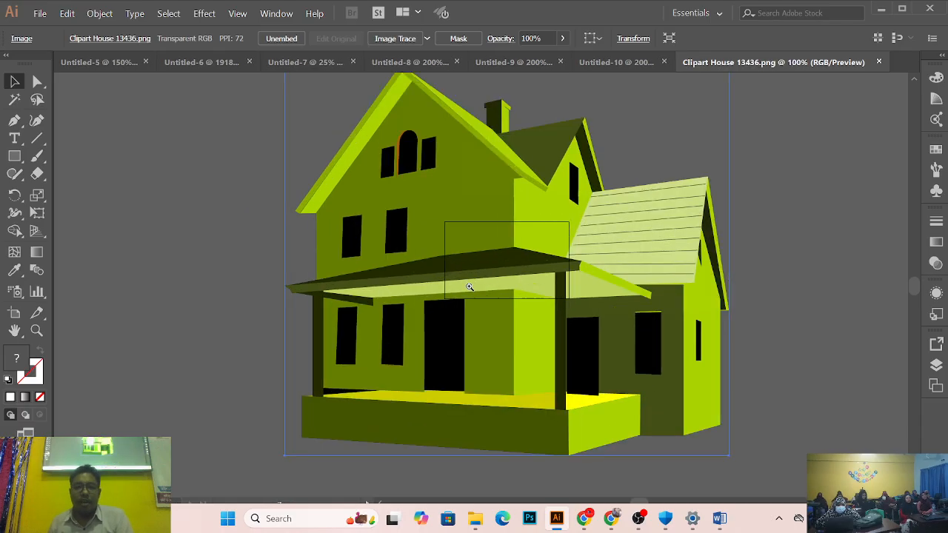
ctrl+click(467, 283)
drag(465, 286, 325, 339)
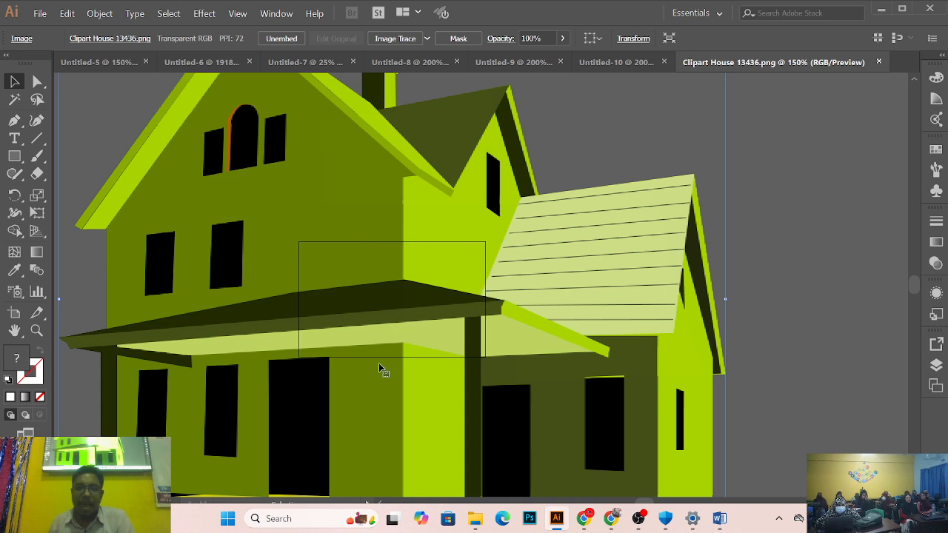
alt+click(430, 244)
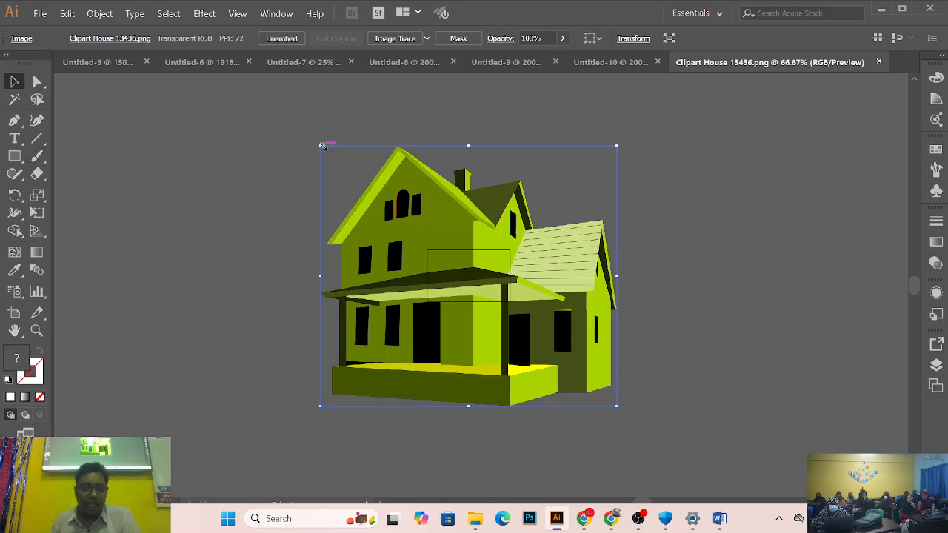
Step: Shrink the house image proportionally so it fits within the white artboard, and view the artboard at 400%
drag(323, 145, 446, 257)
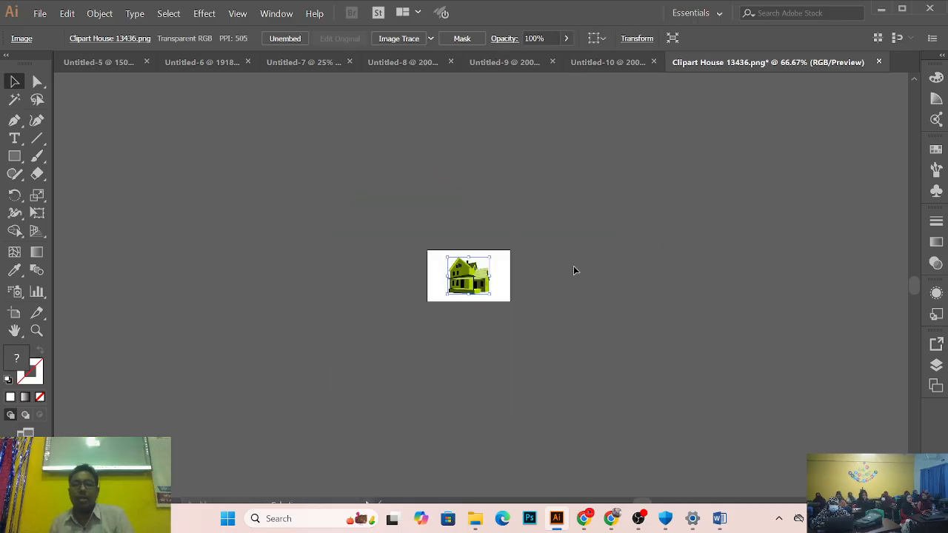
key(ctrl+=)
key(ctrl+=)
key(ctrl+=)
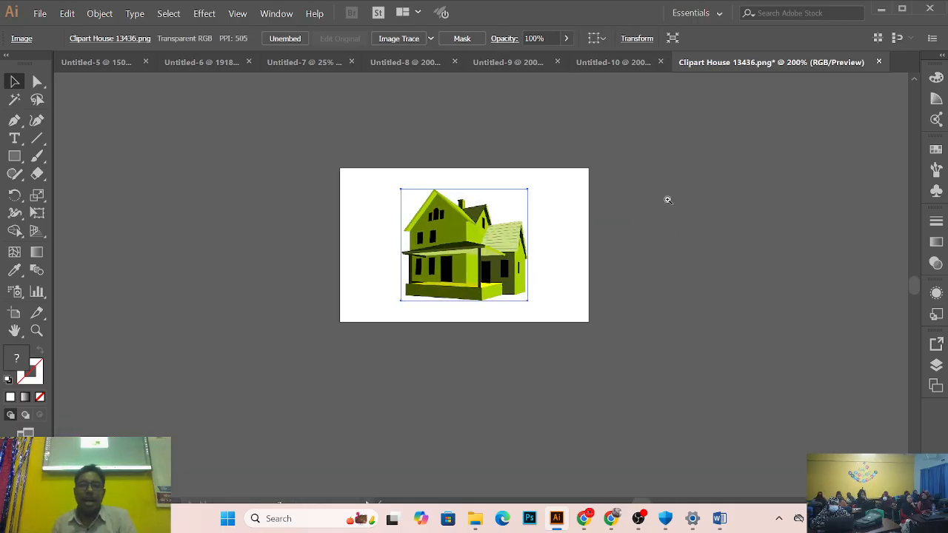
key(ctrl+=)
key(ctrl+=)
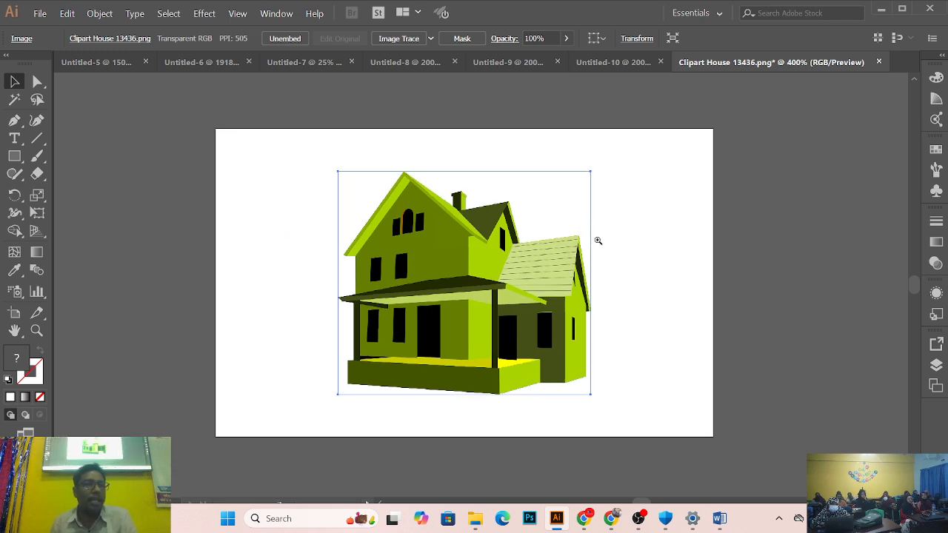
Step: Magnify the canvas to 6400% and restore the view by fitting the whole artboard in the maximized window
drag(597, 241, 732, 240)
click(709, 267)
click(708, 268)
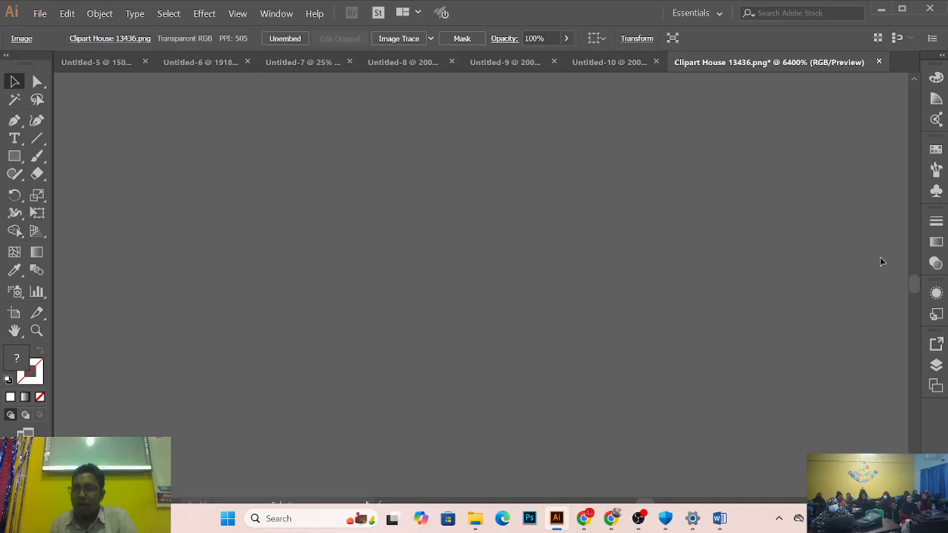
click(902, 12)
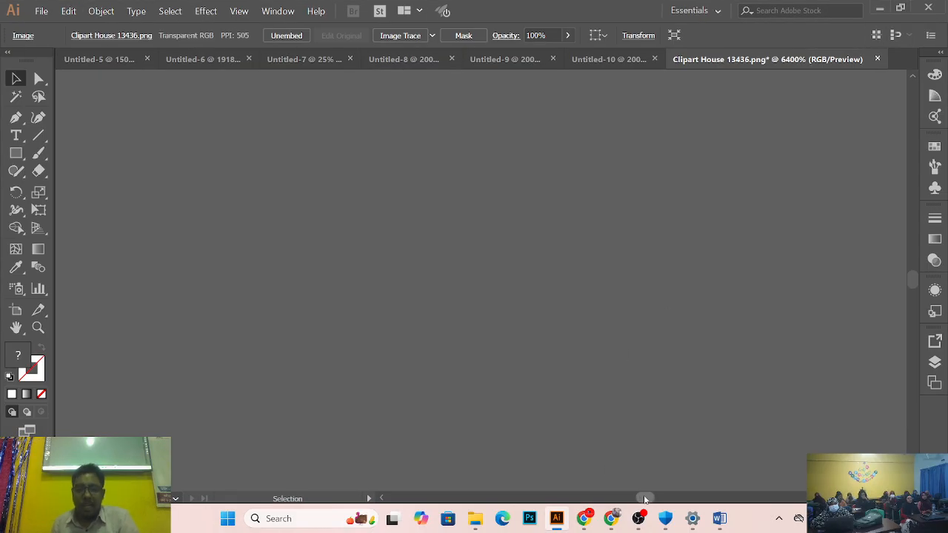
mouse_move(646, 501)
mouse_down()
mouse_move(608, 501)
mouse_move(660, 502)
mouse_up()
drag(914, 285, 921, 245)
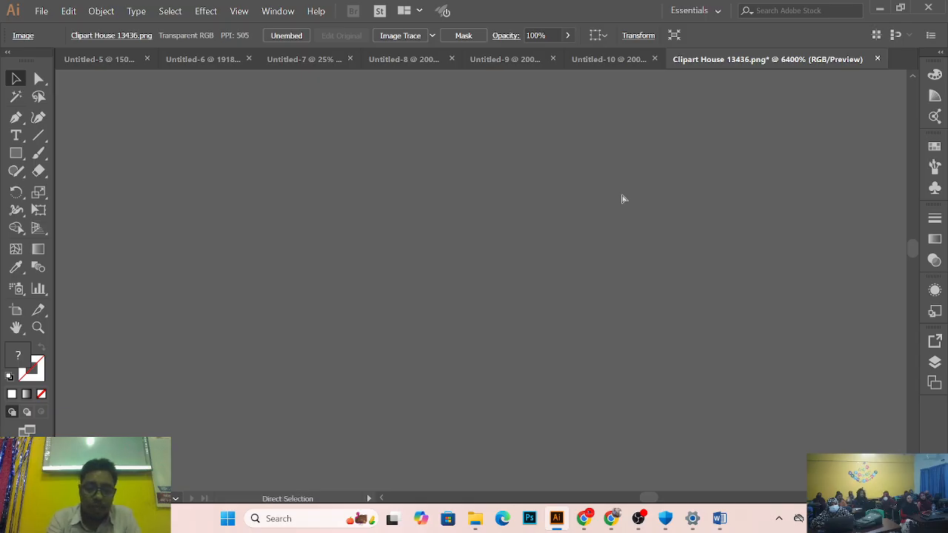
key(ctrl+0)
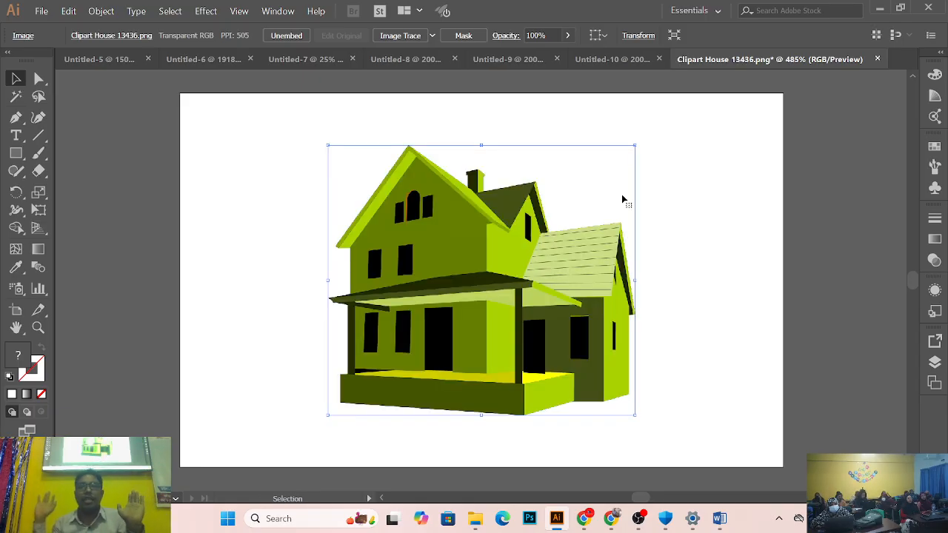
Step: Magnify the canvas to 8500%, fit the artboard back in view, and finish with the house shown at 600%
scroll(594, 198, up, 6)
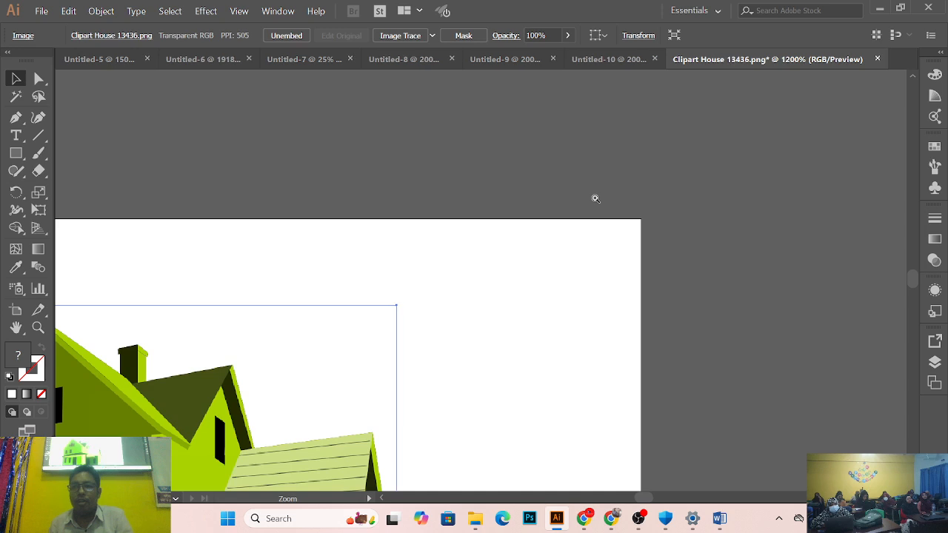
scroll(594, 198, up, 3)
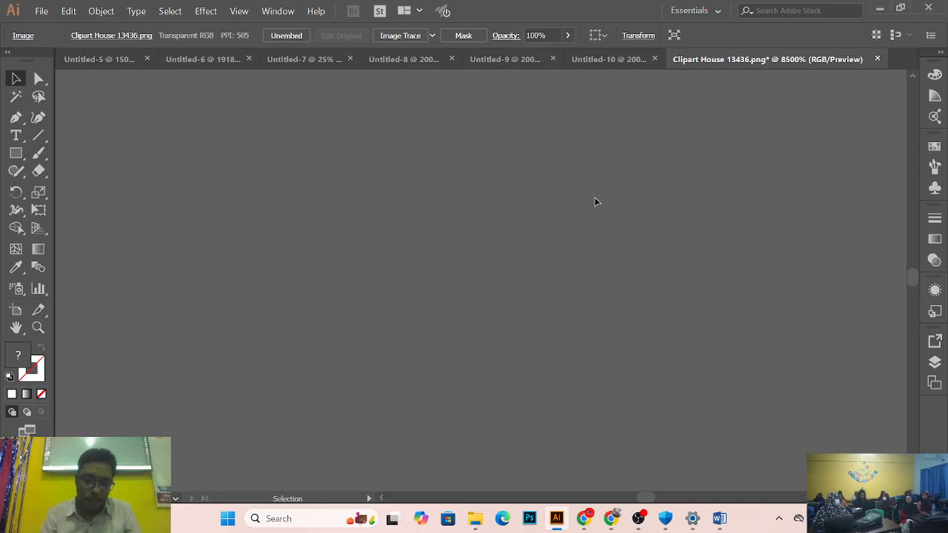
key(a)
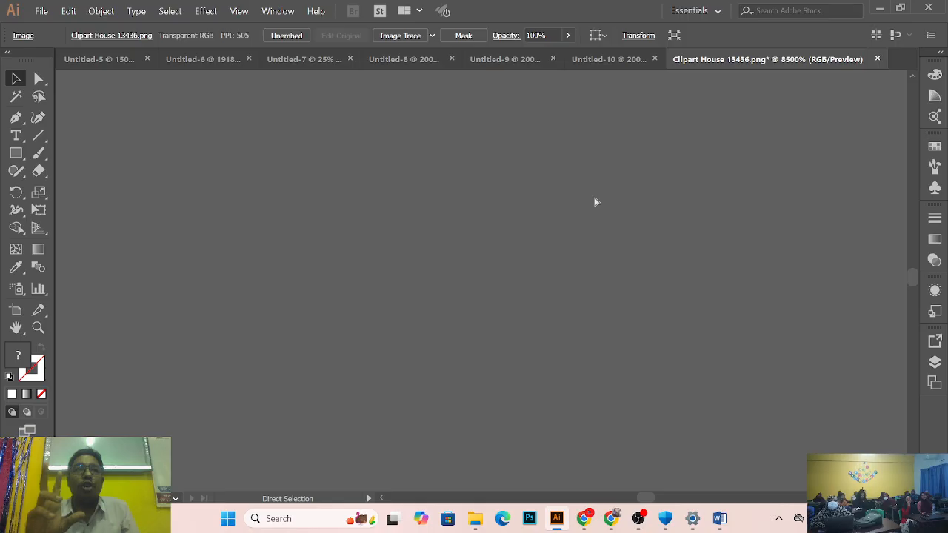
key(ctrl+0)
key(v)
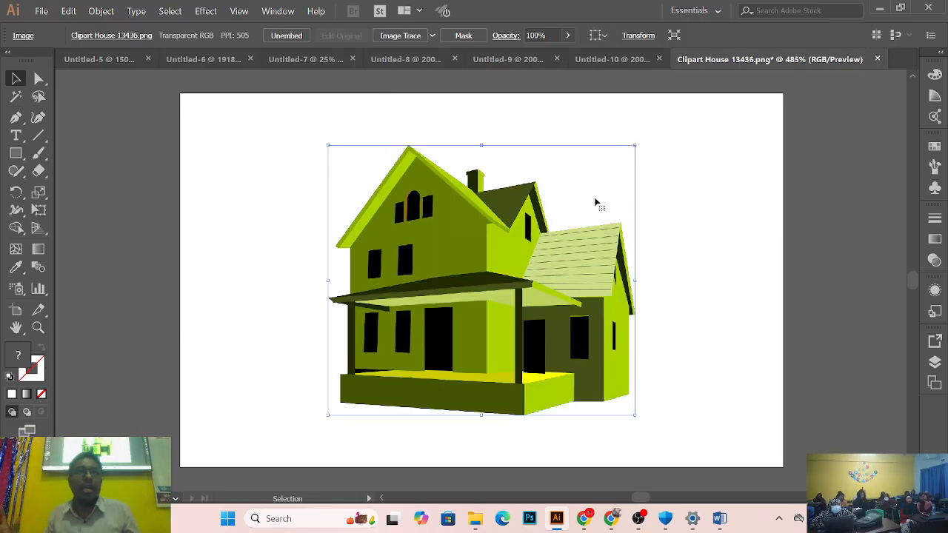
key(z)
click(517, 198)
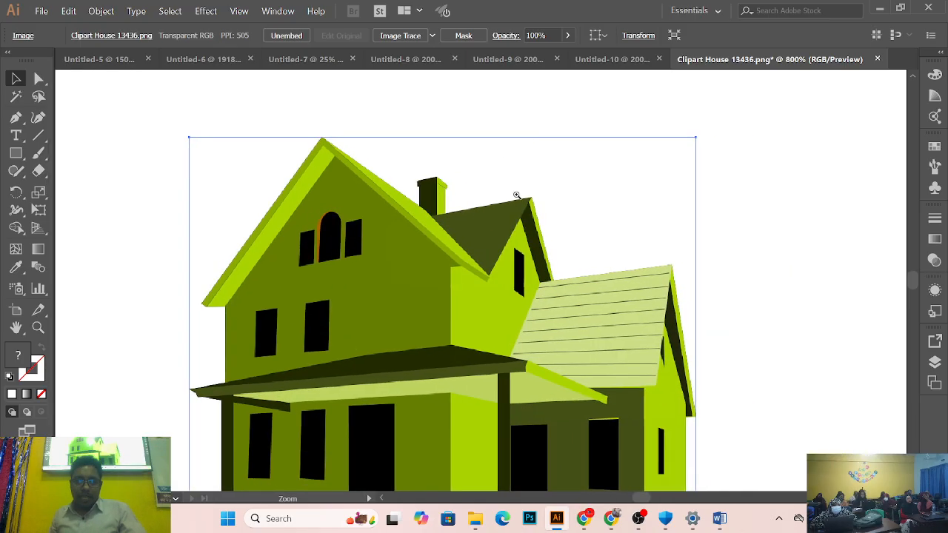
alt+click(516, 195)
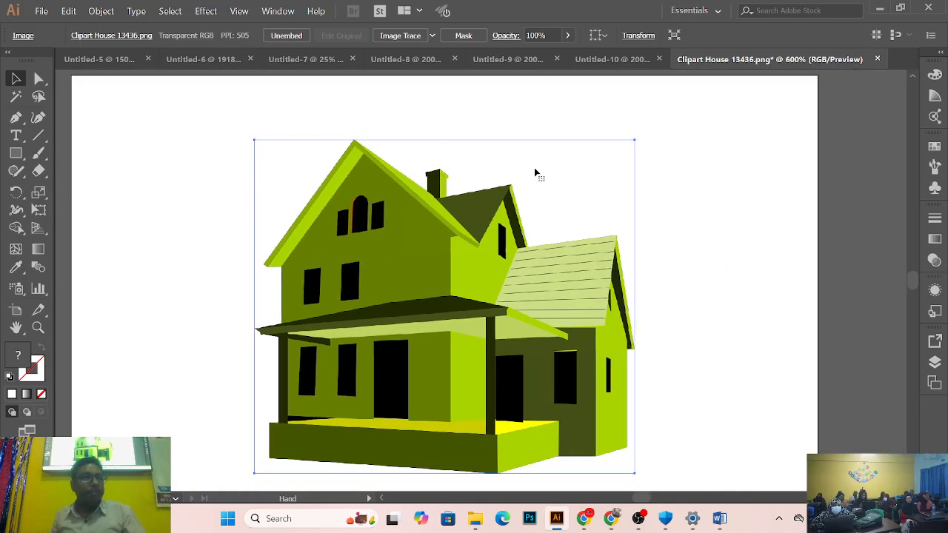
Step: Move the house image around the artboard, leaving it slightly higher and further left, and clear the selection
key(v)
drag(393, 226, 341, 215)
drag(402, 252, 446, 253)
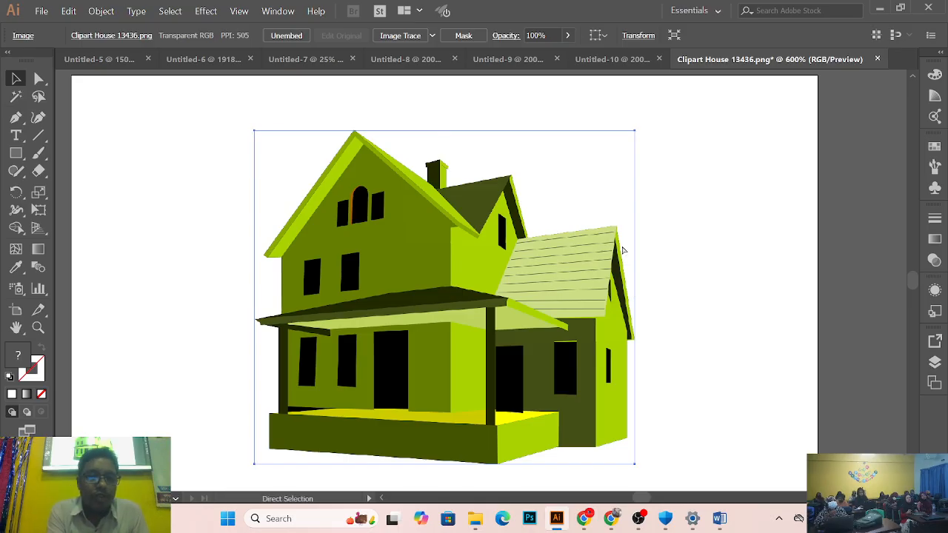
click(704, 243)
drag(564, 288, 751, 192)
drag(614, 263, 395, 347)
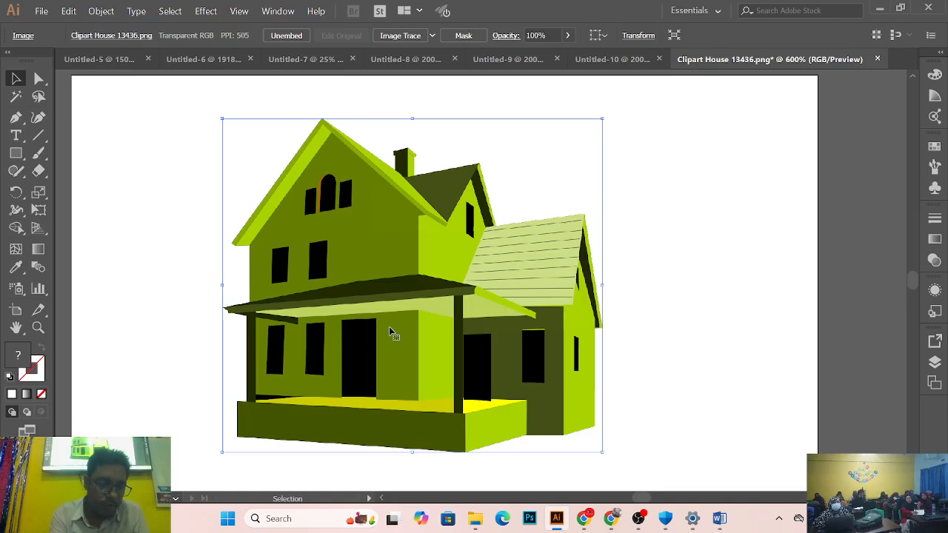
key(ctrl+shift+a)
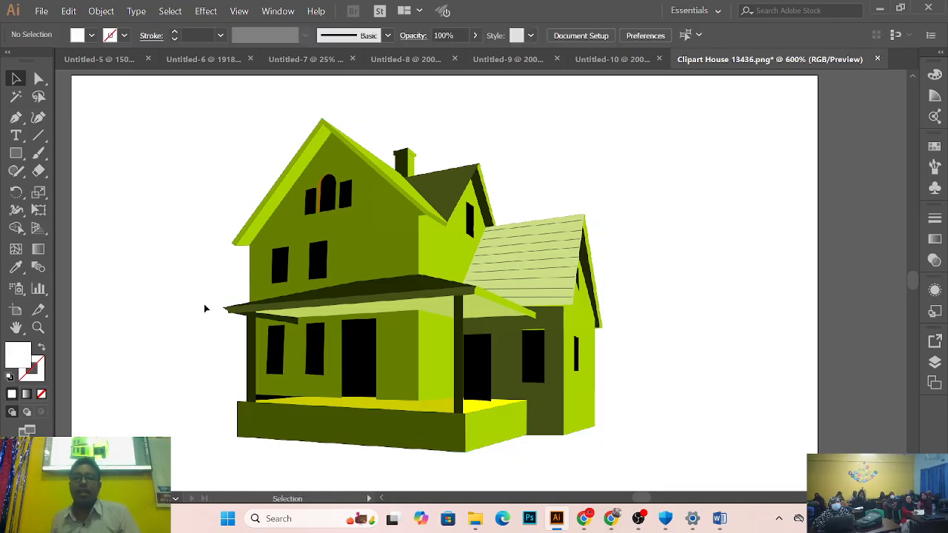
Step: Inspect the house artwork by zooming and panning between 300% and 800%, ending at 600%
key(ctrl+space)
alt+click(370, 276)
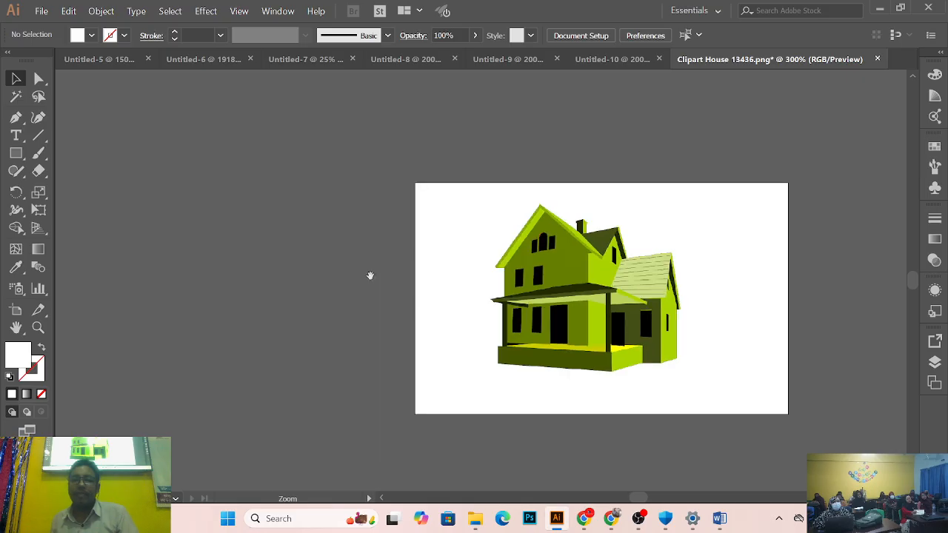
click(572, 303)
drag(573, 303, 536, 334)
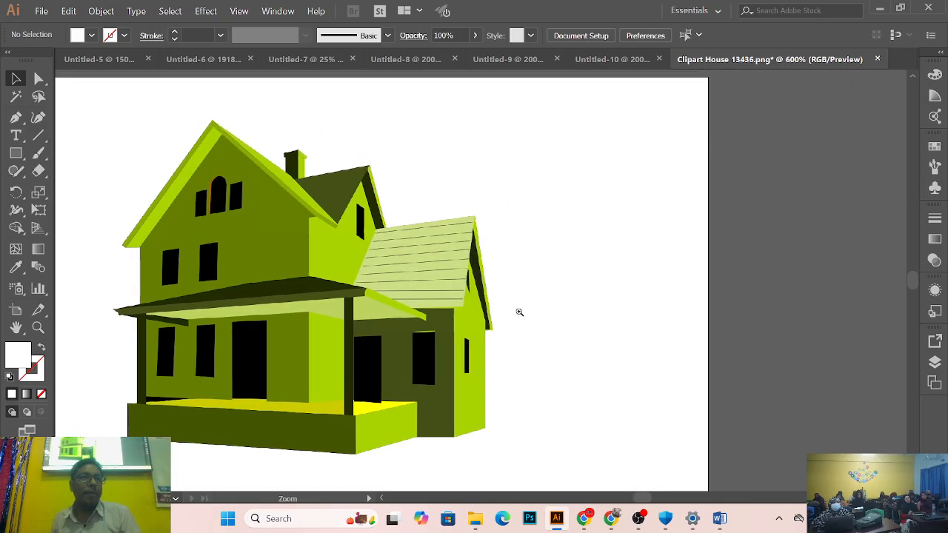
alt+click(483, 282)
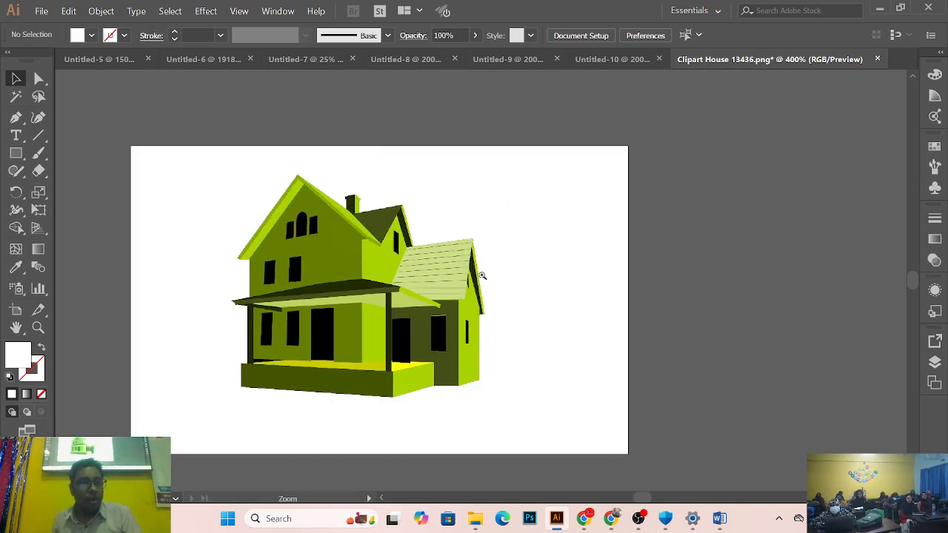
click(482, 276)
drag(441, 274, 569, 214)
alt+click(524, 209)
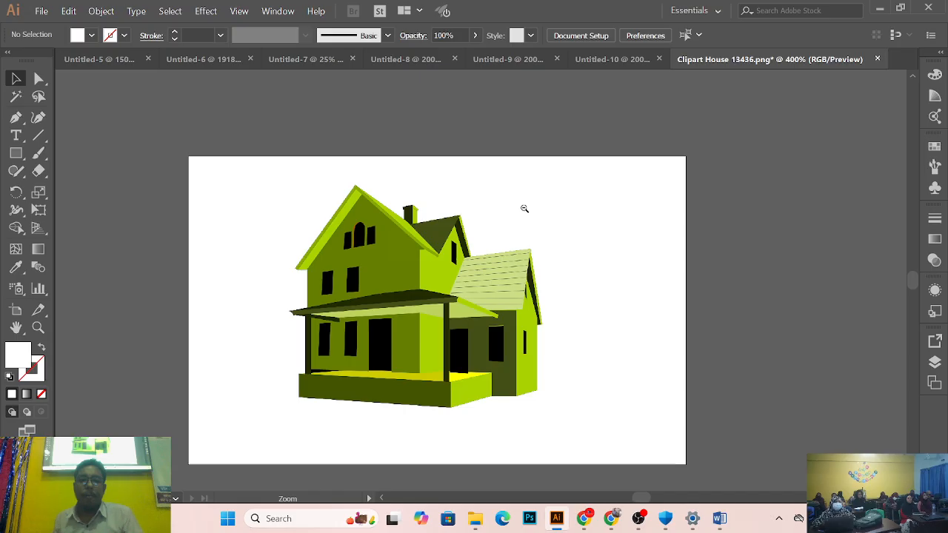
click(462, 277)
click(454, 310)
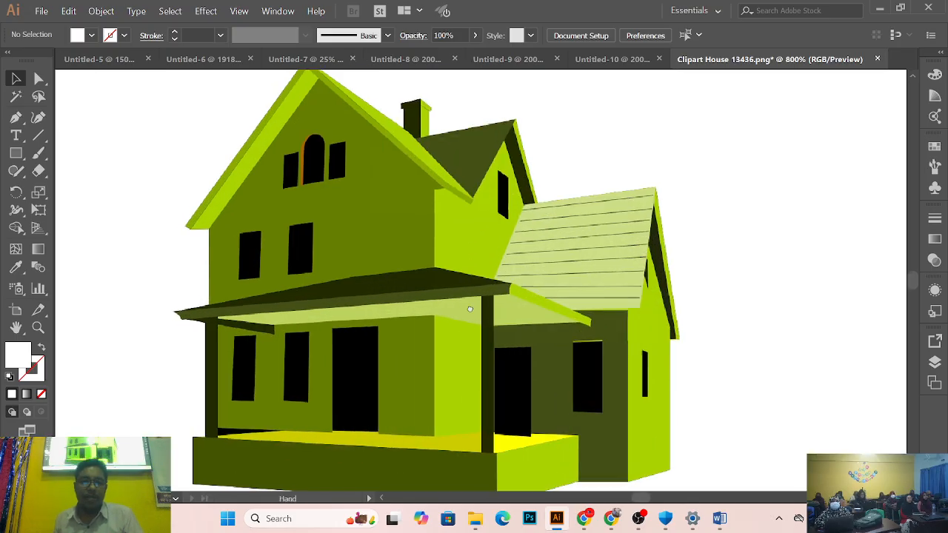
drag(469, 308, 459, 334)
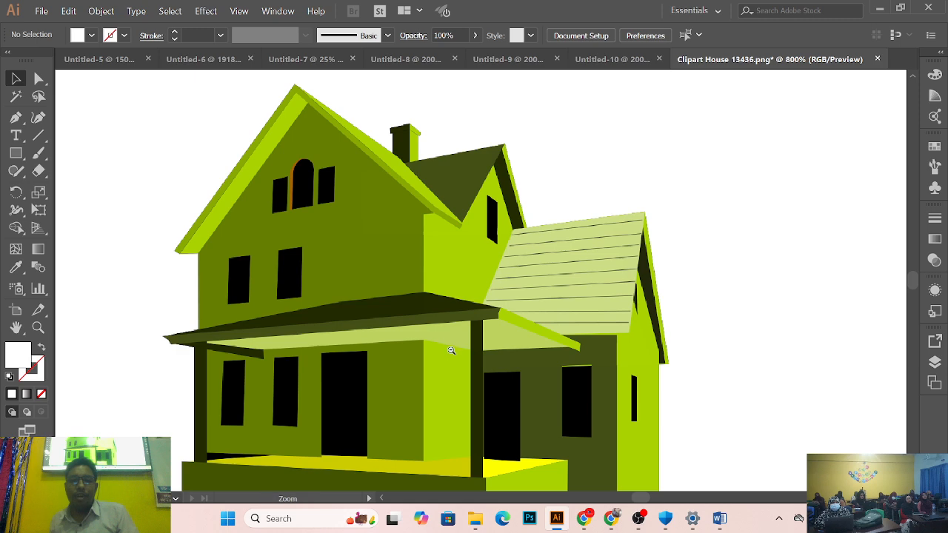
alt+click(453, 353)
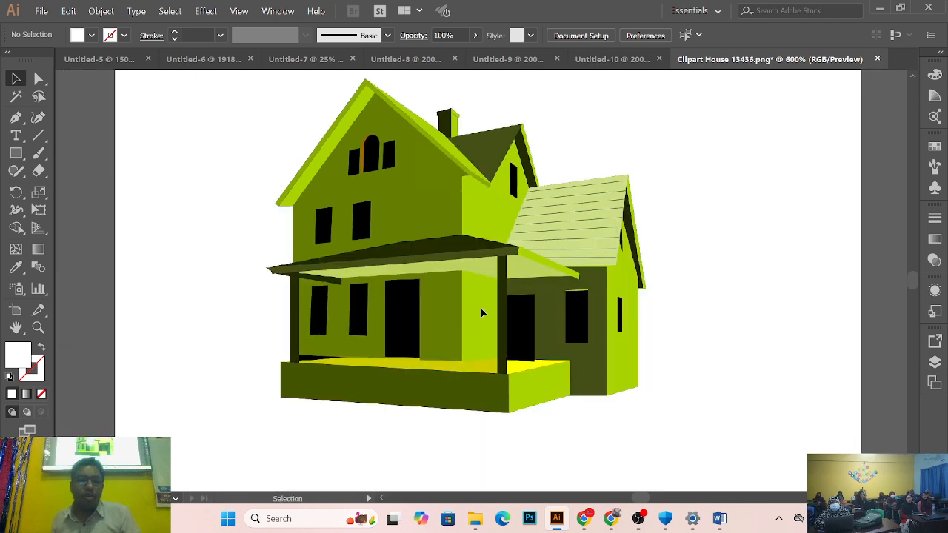
Step: Move the house image slightly lower and to the right, and delete it from the artboard
key(ctrl)
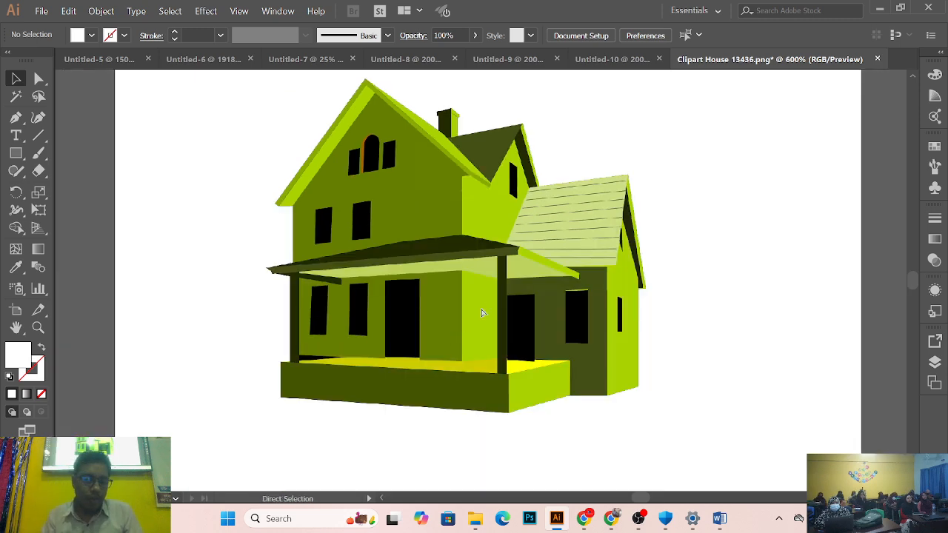
click(482, 314)
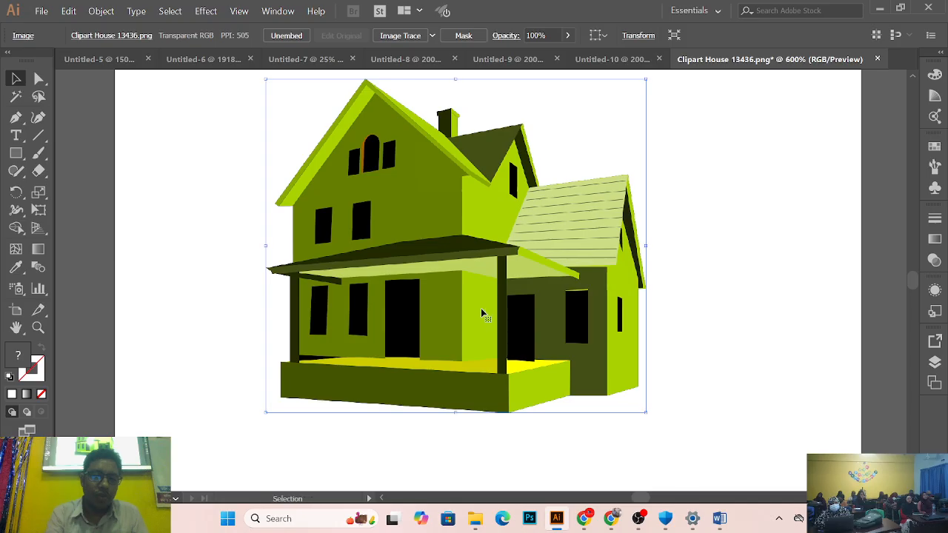
drag(514, 266, 494, 285)
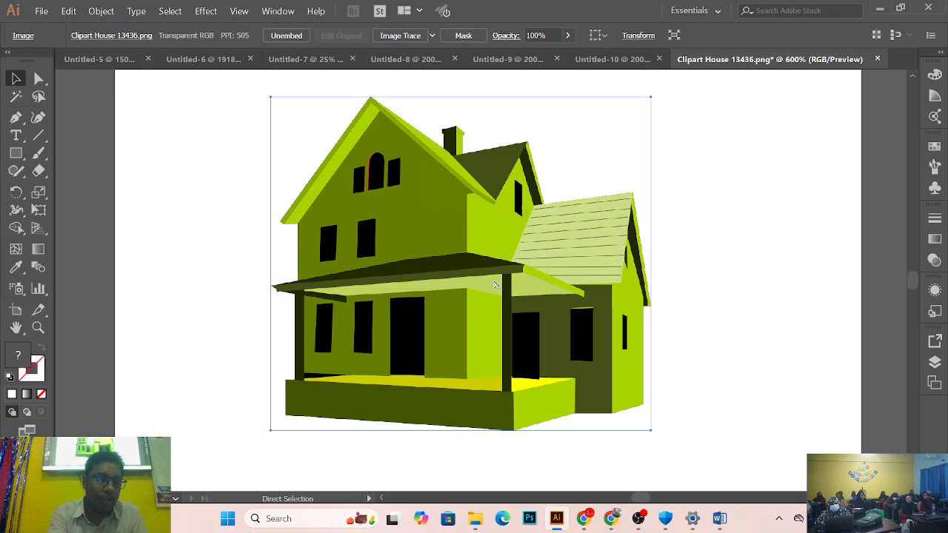
key(Delete)
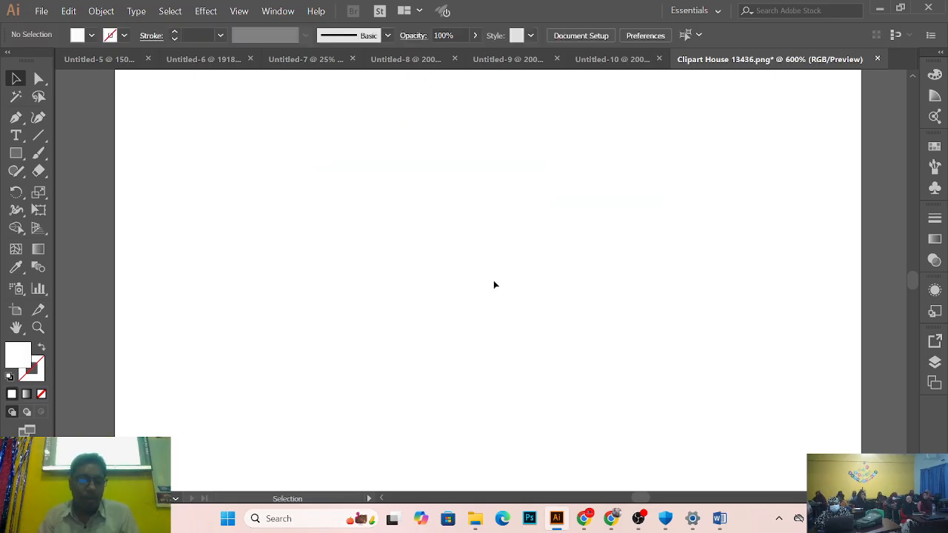
key(ctrl)
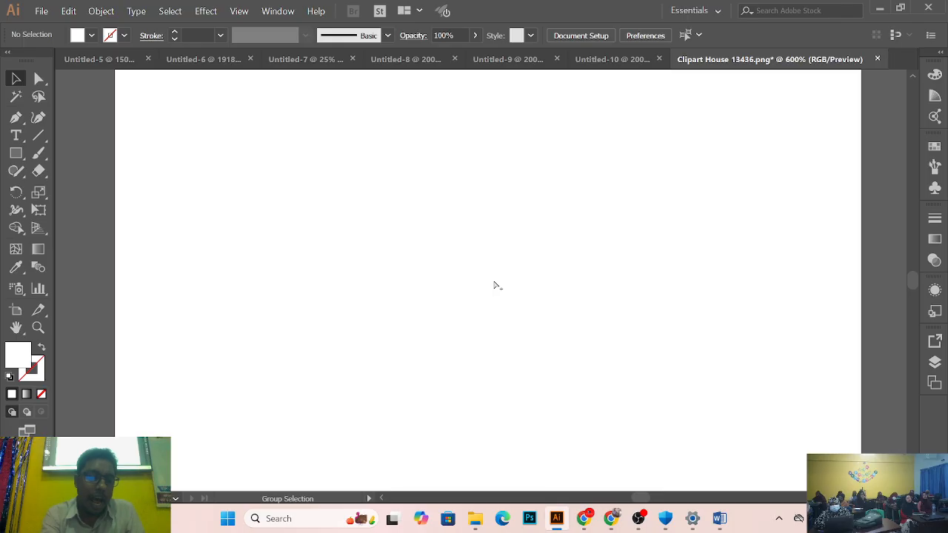
Step: Undo the deletion of the house image and clear the selection
key(ctrl+z)
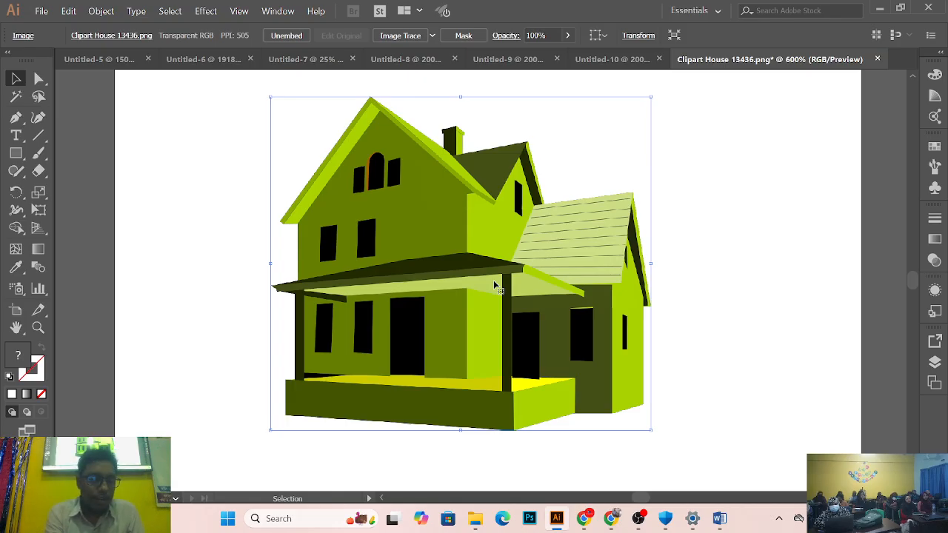
key(ctrl+shift+a)
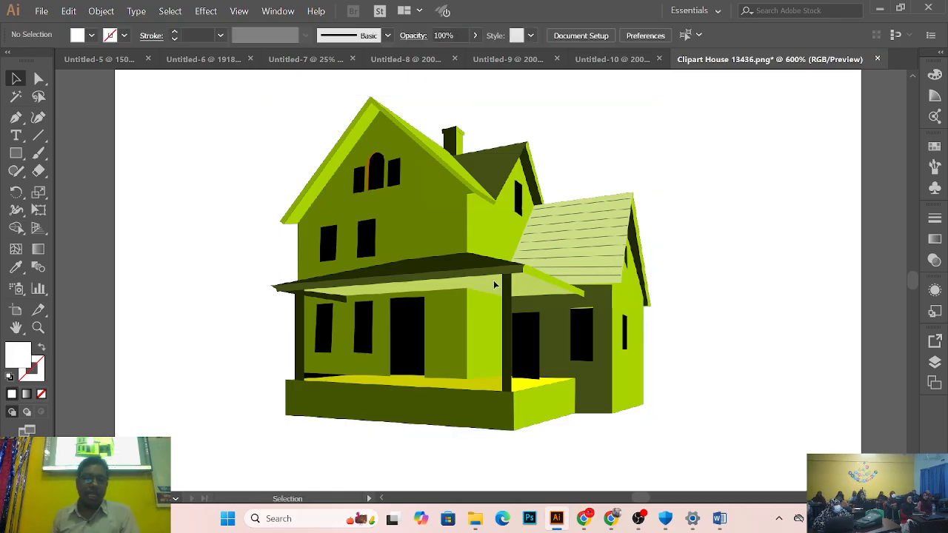
Step: Draw a small rectangle over the lower-left corner of the porch base's front face
ctrl+click(476, 175)
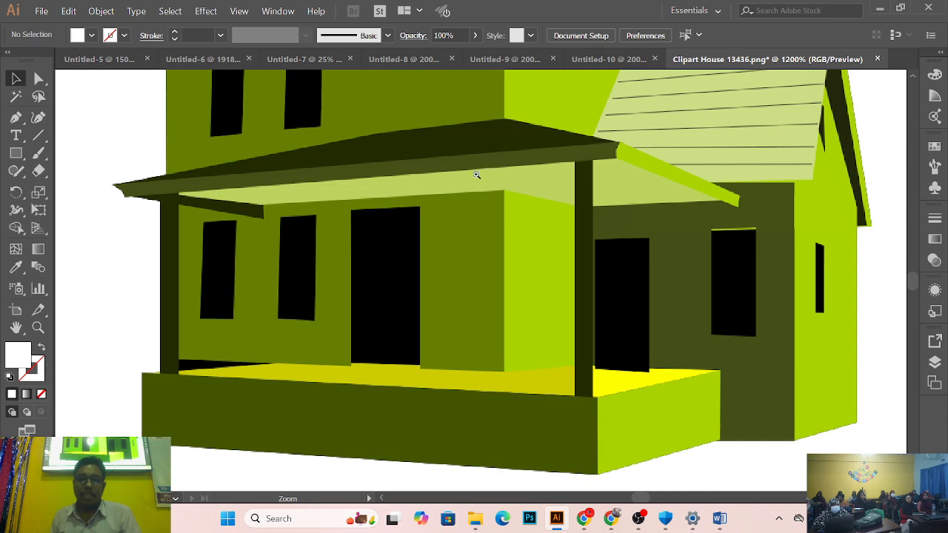
ctrl+click(440, 266)
drag(440, 266, 455, 201)
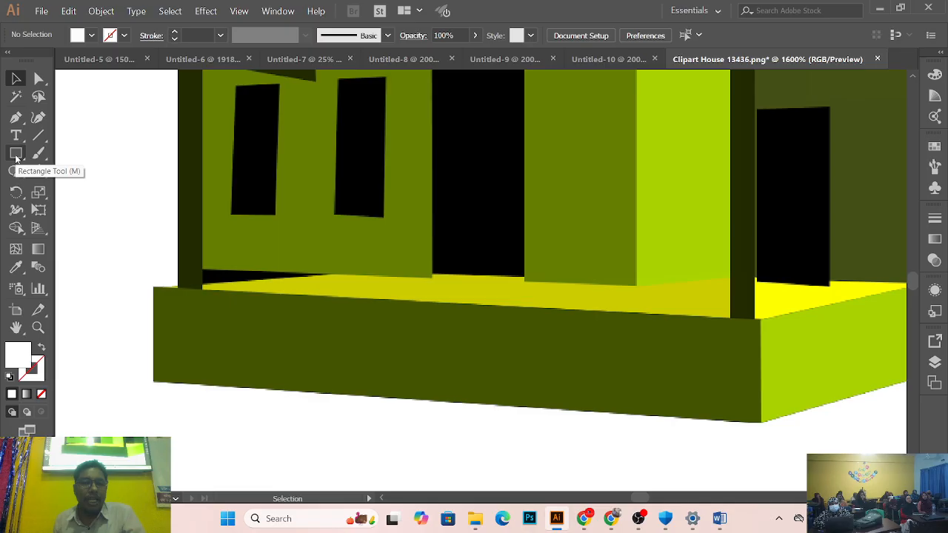
drag(16, 157, 62, 156)
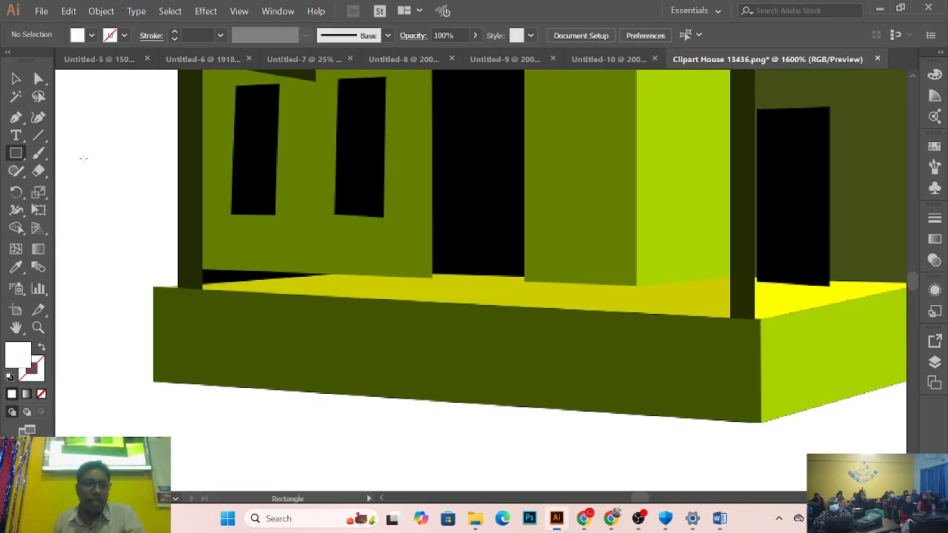
drag(154, 345, 235, 382)
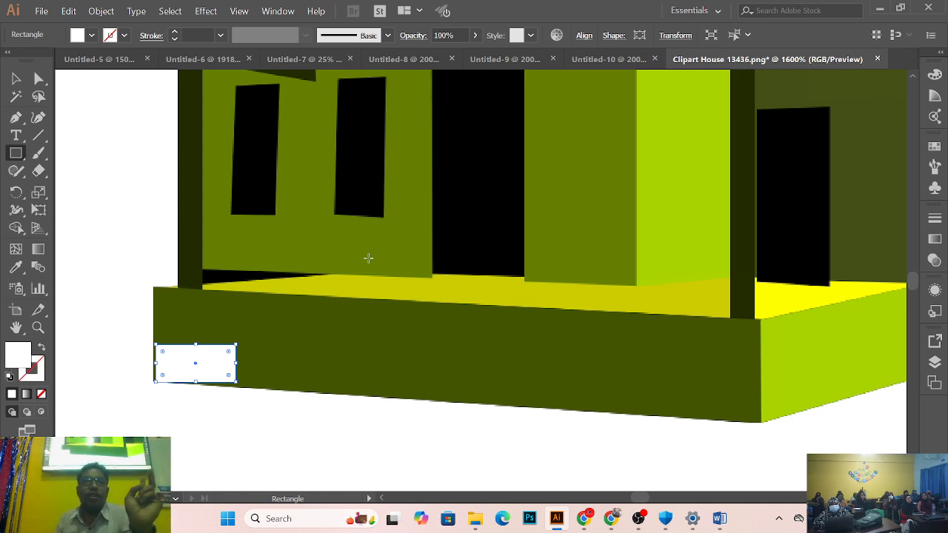
Step: Give the rectangle a black stroke and remove its fill
click(35, 374)
double_click(36, 371)
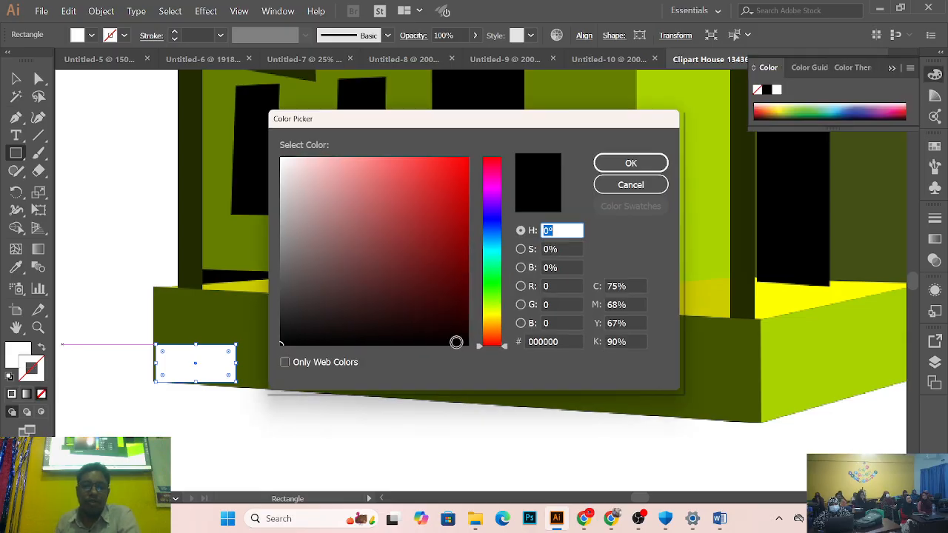
click(452, 341)
click(629, 164)
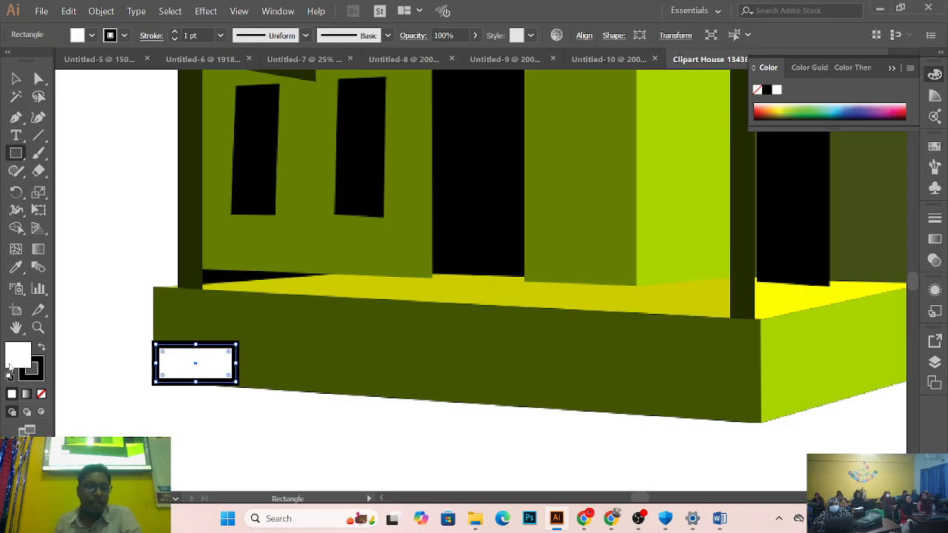
click(42, 394)
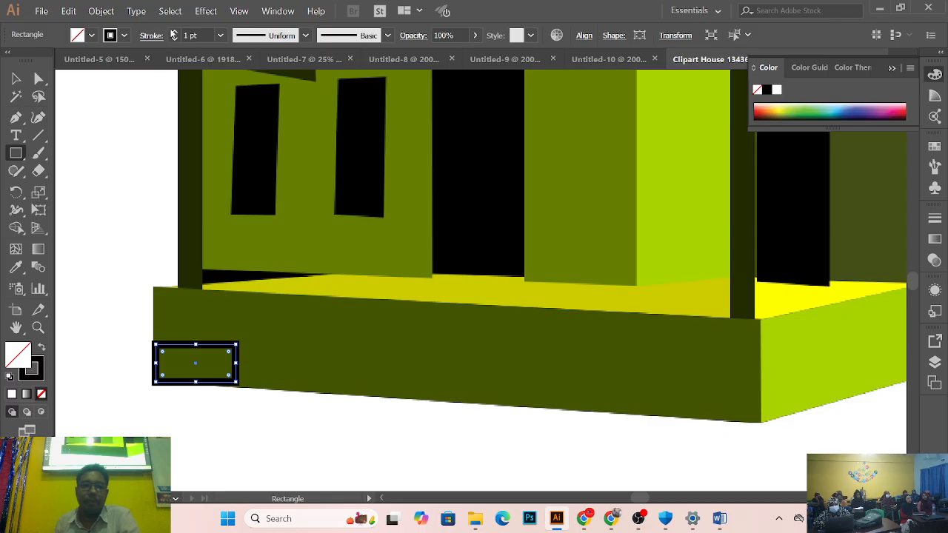
Step: Set the rectangle's stroke weight to 0.25 pt
click(222, 37)
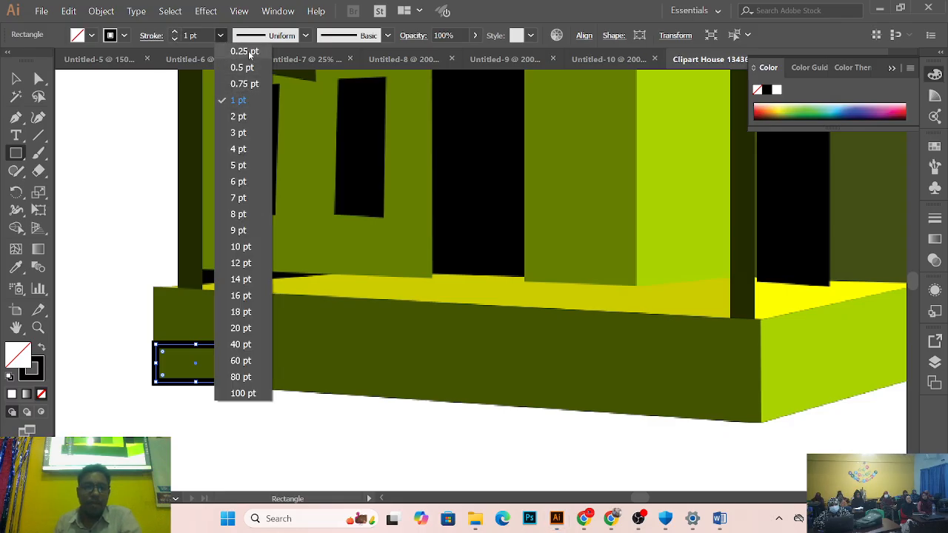
click(221, 36)
click(222, 36)
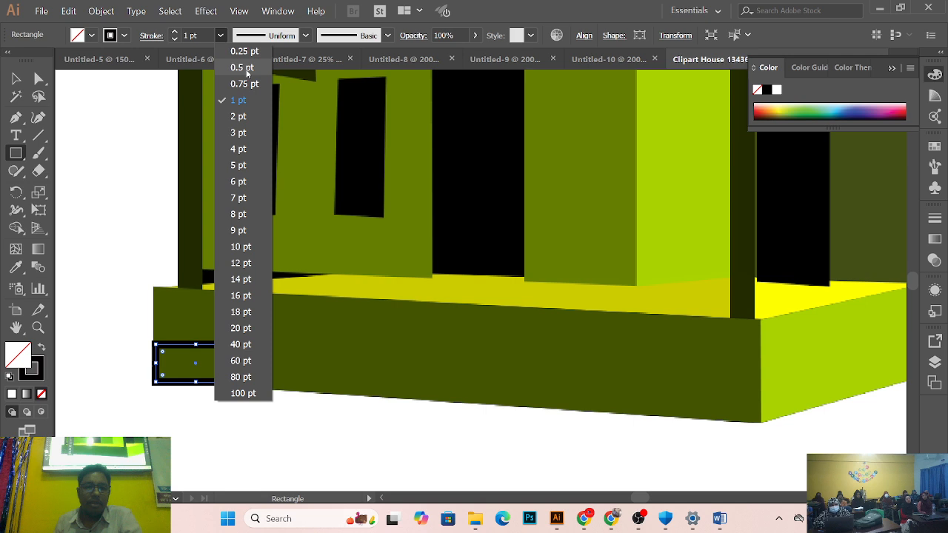
click(242, 67)
click(219, 36)
click(231, 55)
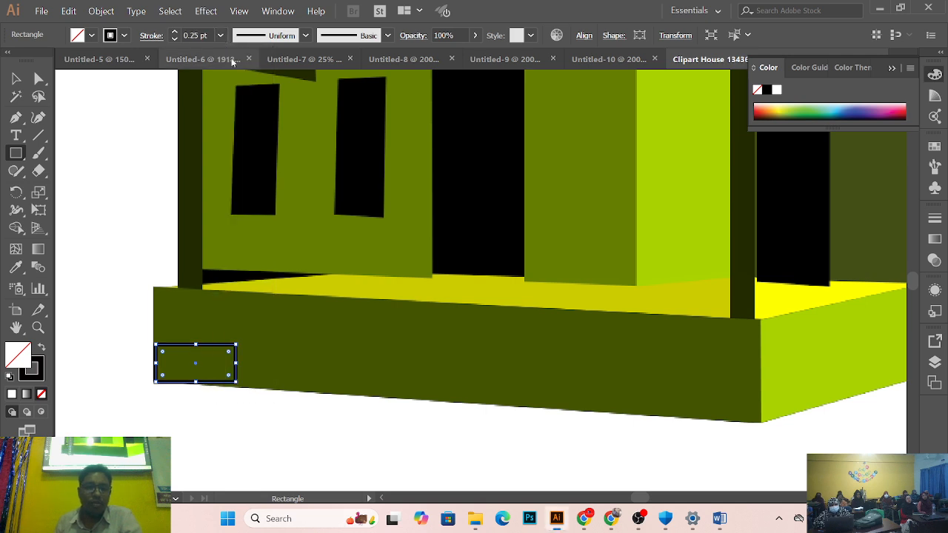
Step: Move the rectangle straight up, close to the upper-left corner of the porch base's front face
scroll(310, 325, up, 5)
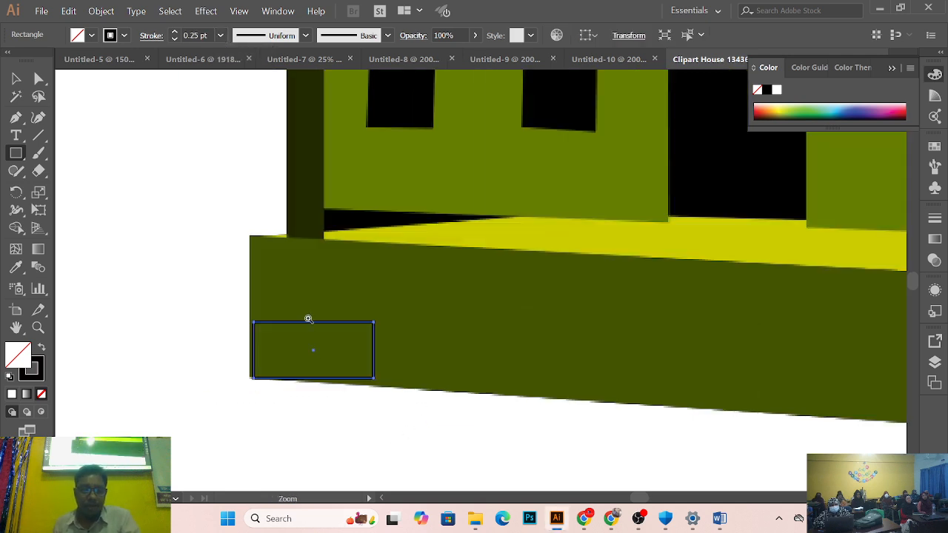
drag(560, 330, 294, 341)
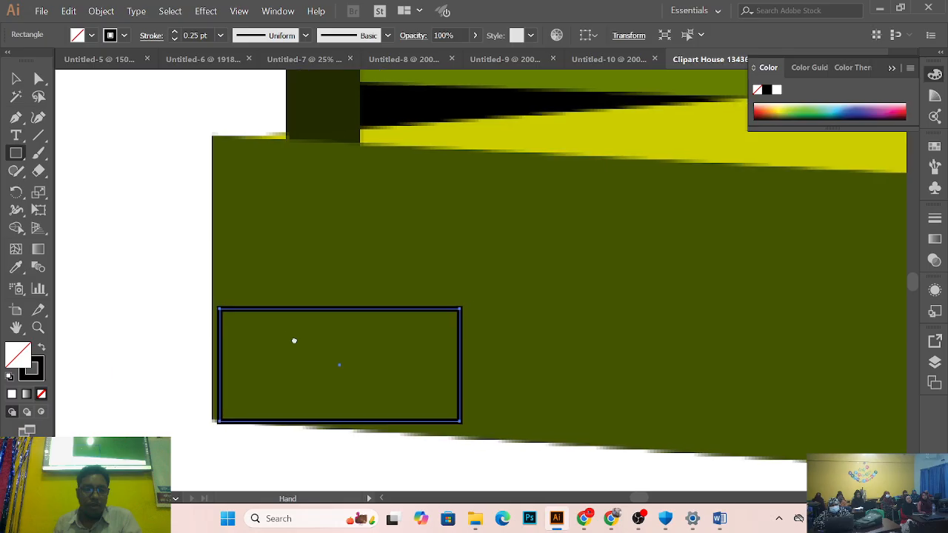
click(16, 76)
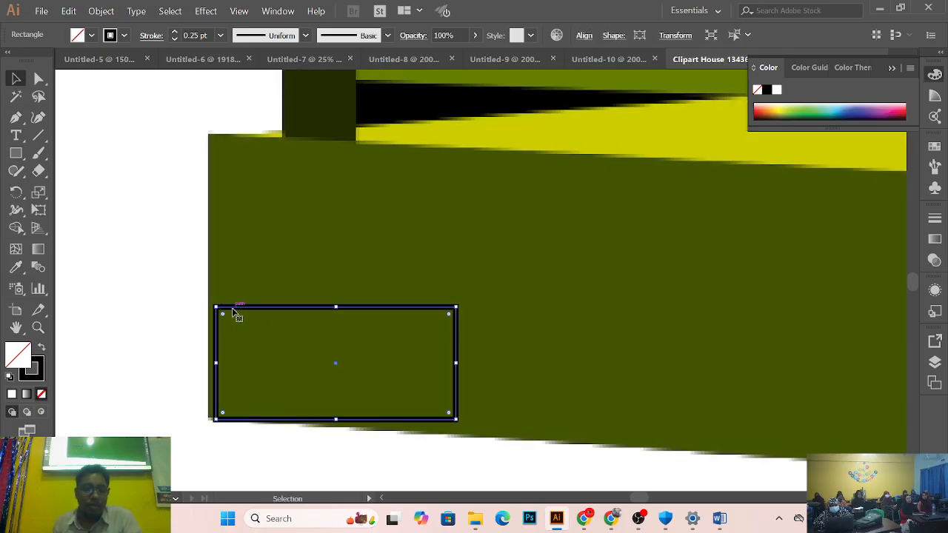
drag(233, 311, 238, 153)
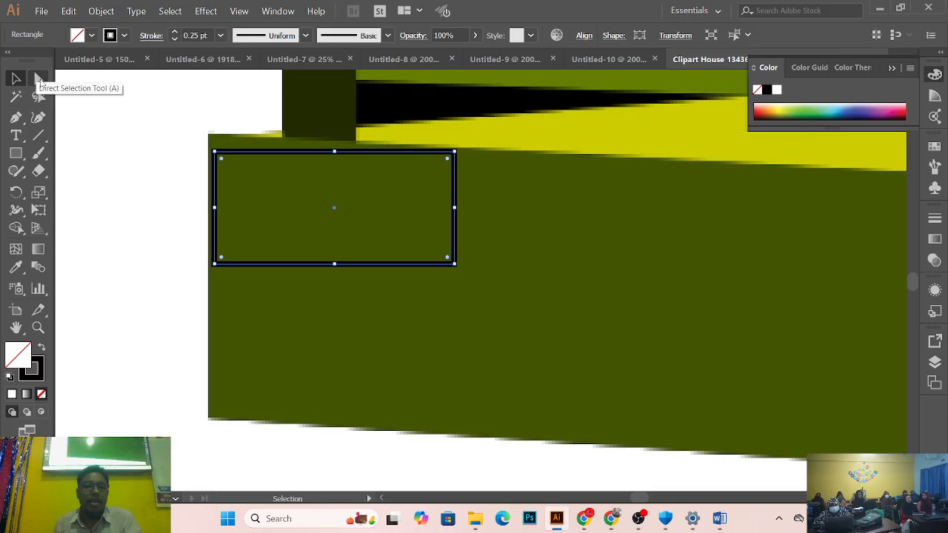
Step: Try to pull the rectangle's upper-left anchor point onto the porch base's upper-left corner, and undo the distortion
click(40, 78)
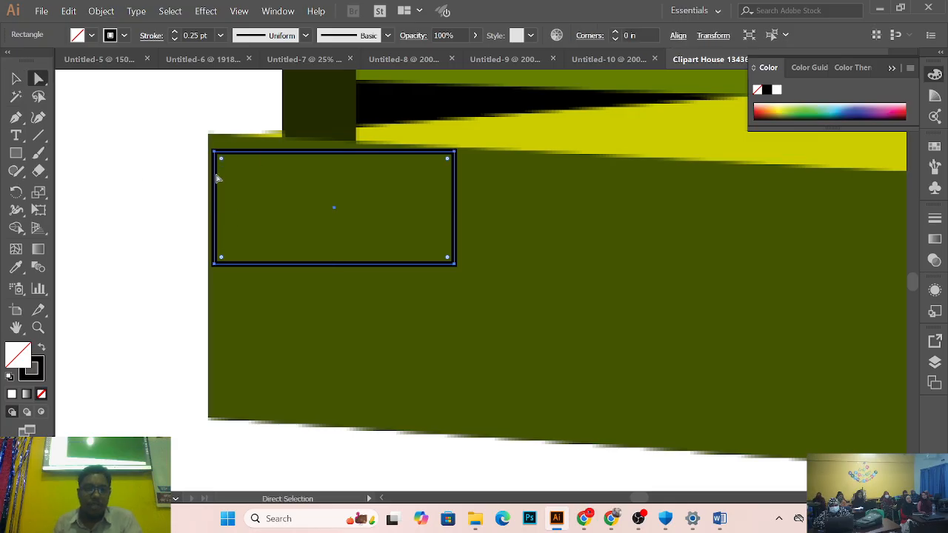
drag(214, 154, 245, 196)
click(174, 142)
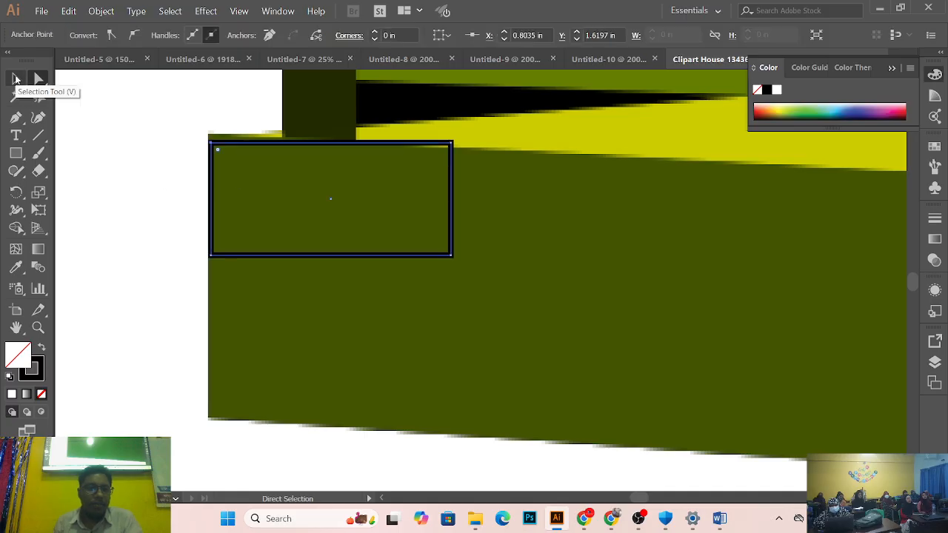
click(195, 162)
drag(212, 143, 210, 136)
drag(208, 135, 207, 133)
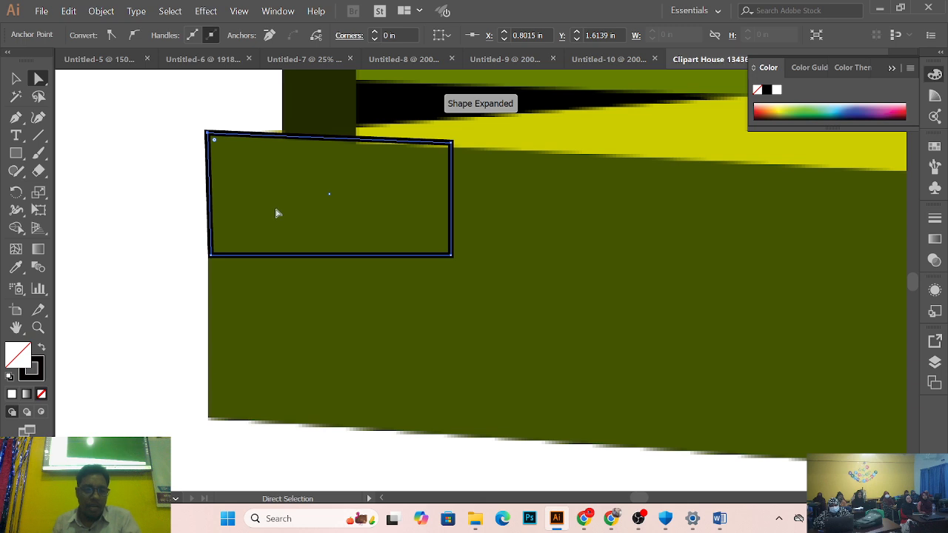
key(ctrl+z)
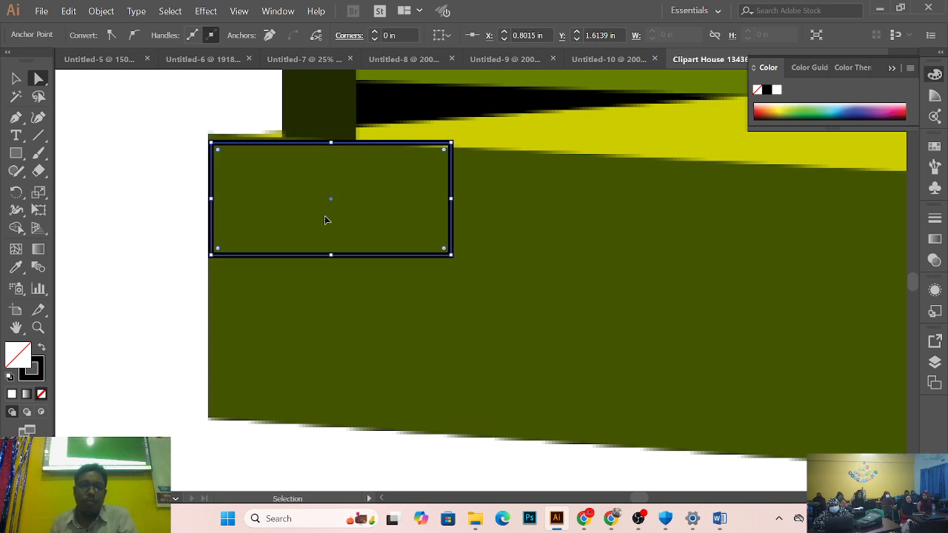
Step: Move the whole rectangle down and right, well inside the porch base's front face, and reselect it
click(16, 78)
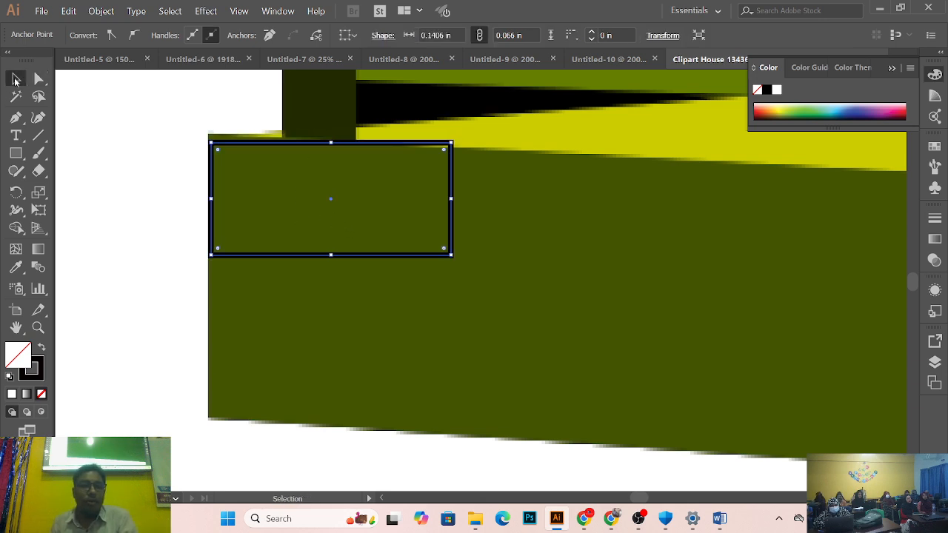
drag(286, 147, 319, 223)
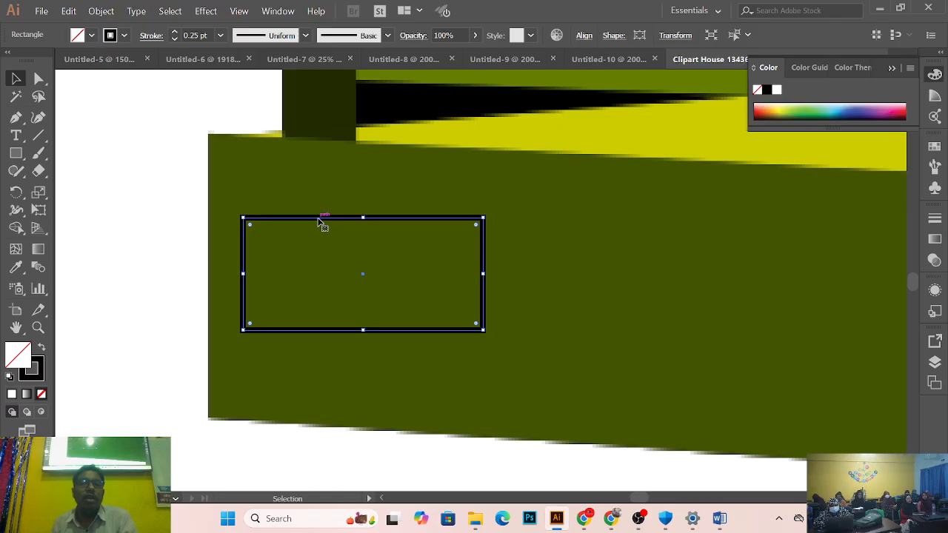
click(155, 136)
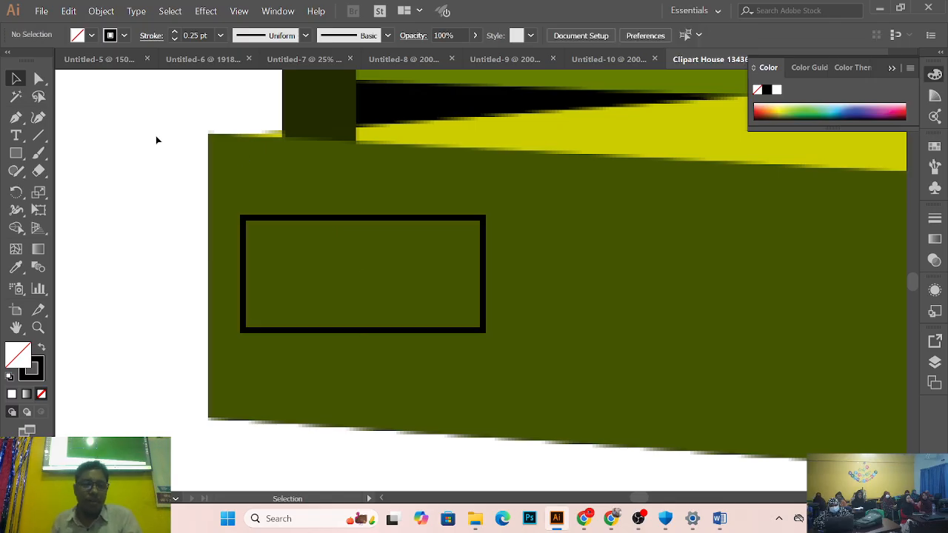
click(242, 222)
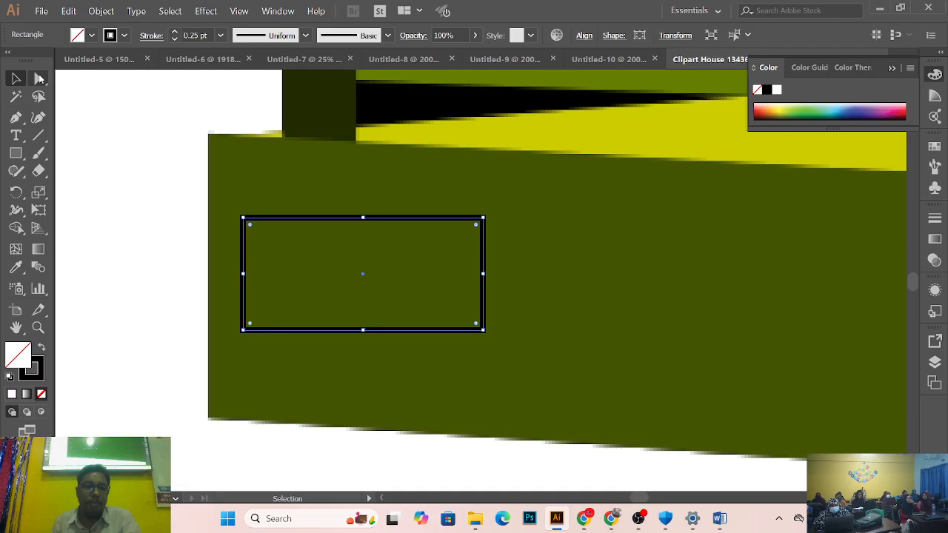
Step: Move only the rectangle's upper-left anchor point onto the porch base's upper-left corner, at about X 0.802 in, Y 1.615 in
click(39, 79)
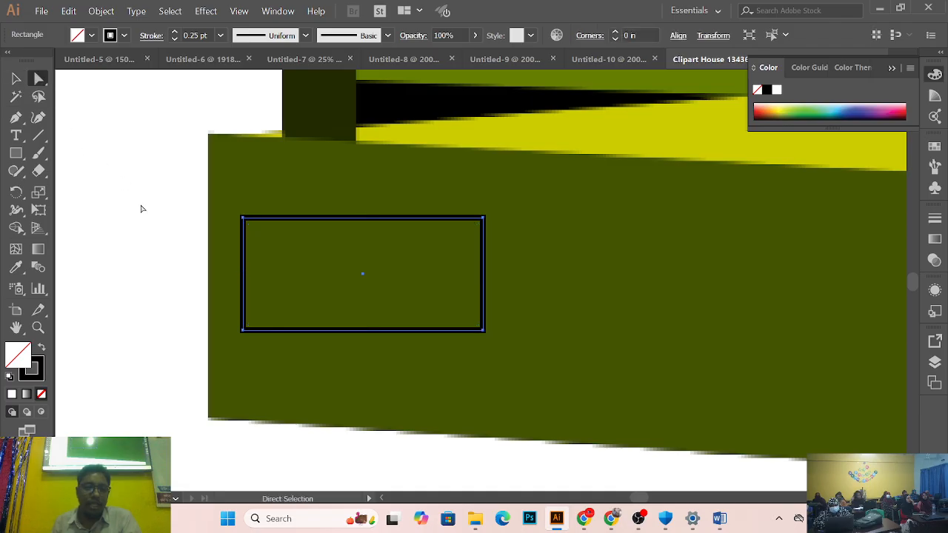
click(178, 230)
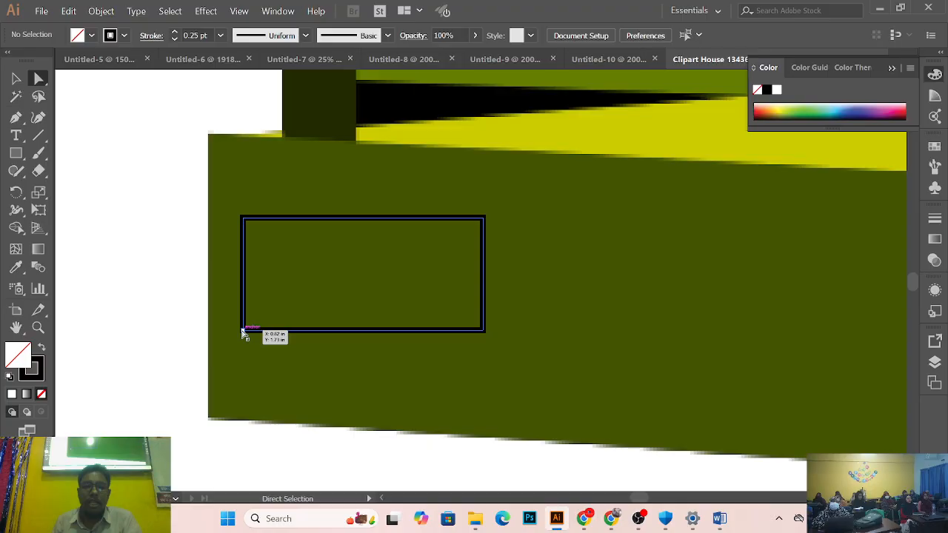
click(244, 219)
drag(243, 219, 209, 135)
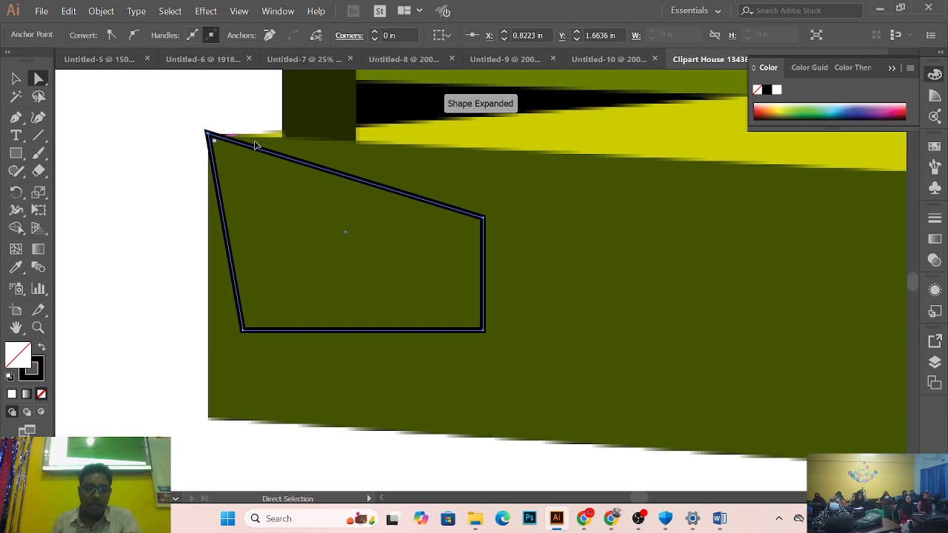
ctrl+click(340, 145)
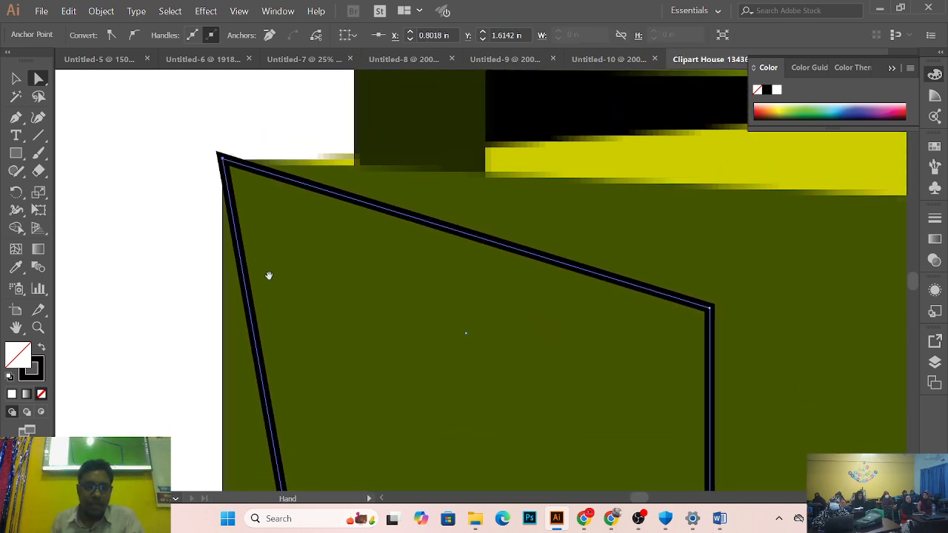
mouse_move(222, 159)
mouse_down()
mouse_move(237, 200)
mouse_move(222, 156)
mouse_up()
Step: Move the rectangle's upper-right anchor point along the porch base's top edge onto the front face's upper-right corner, at about X 1.870 in, Y 1.672 in
drag(440, 214, 320, 228)
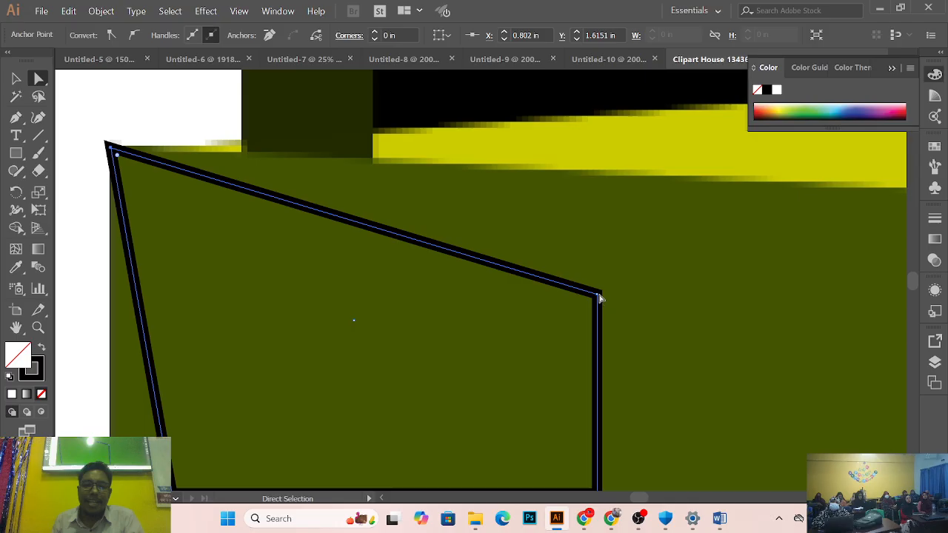
drag(600, 245, 607, 284)
click(598, 294)
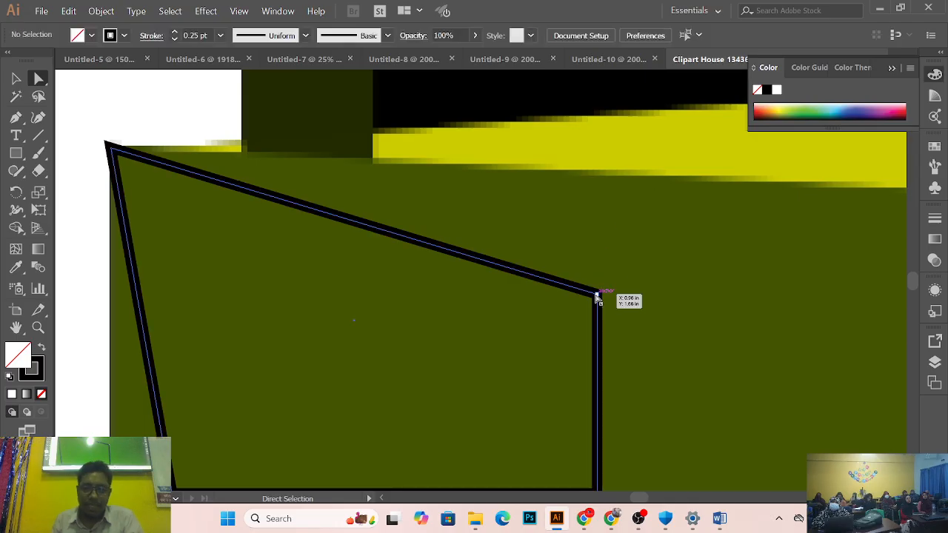
click(614, 296)
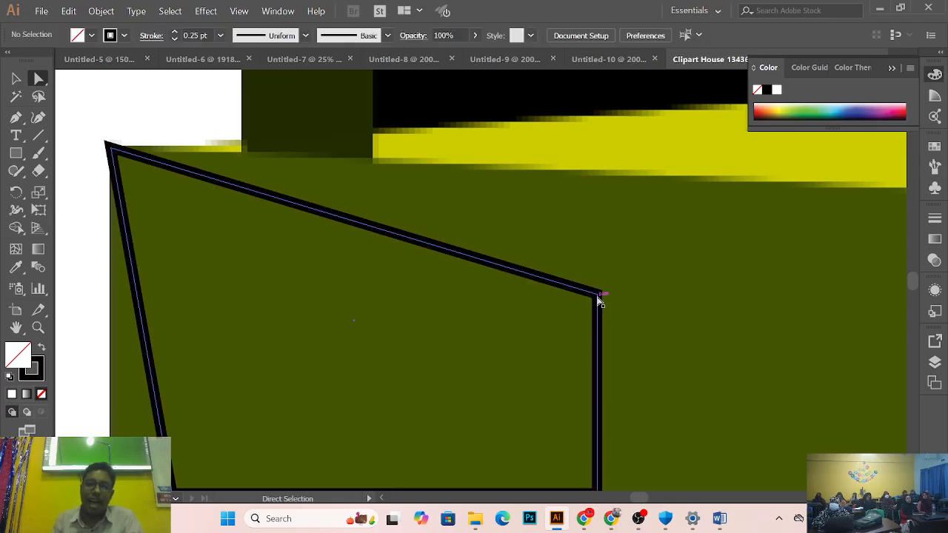
drag(598, 295, 767, 185)
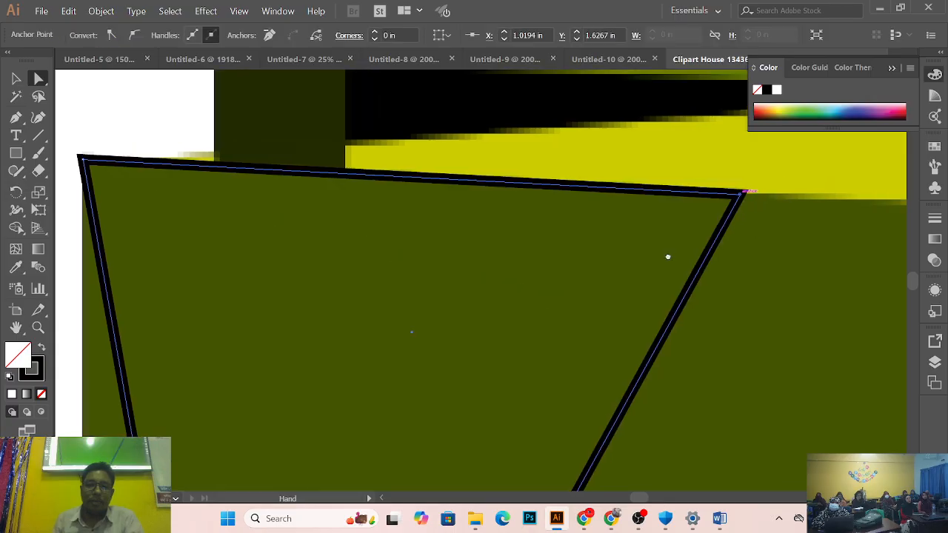
scroll(248, 294, up, 3)
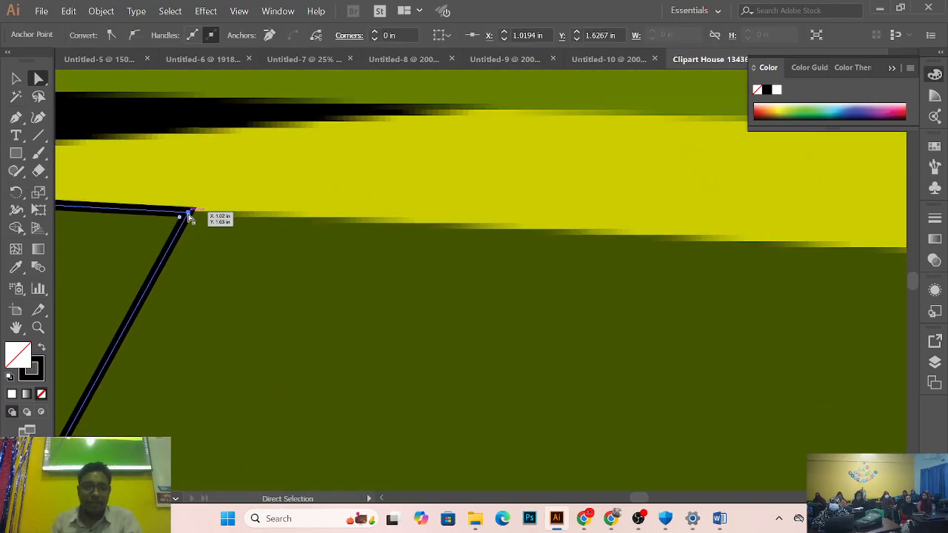
mouse_move(186, 214)
mouse_down()
mouse_move(811, 254)
mouse_move(890, 270)
mouse_move(865, 285)
mouse_move(863, 277)
mouse_up()
scroll(700, 293, down, 3)
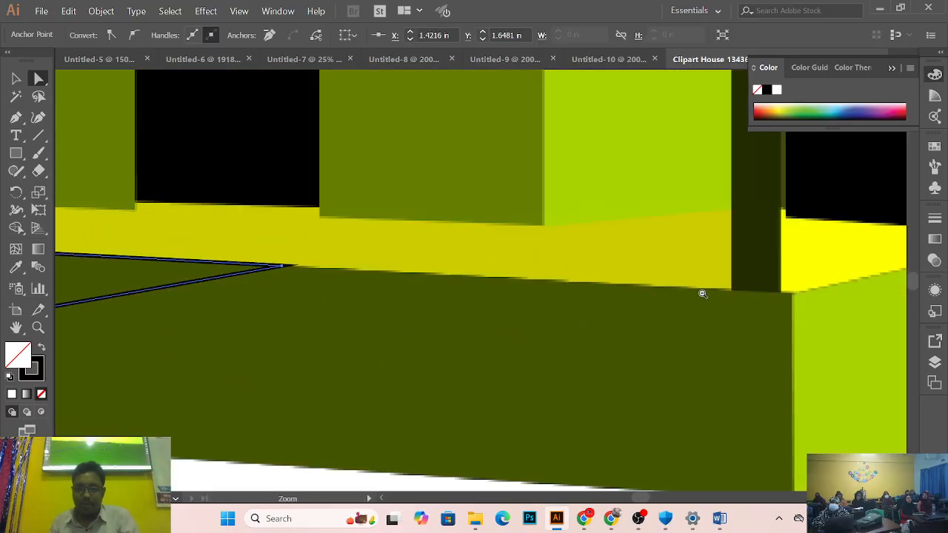
scroll(237, 306, left, 2)
click(331, 325)
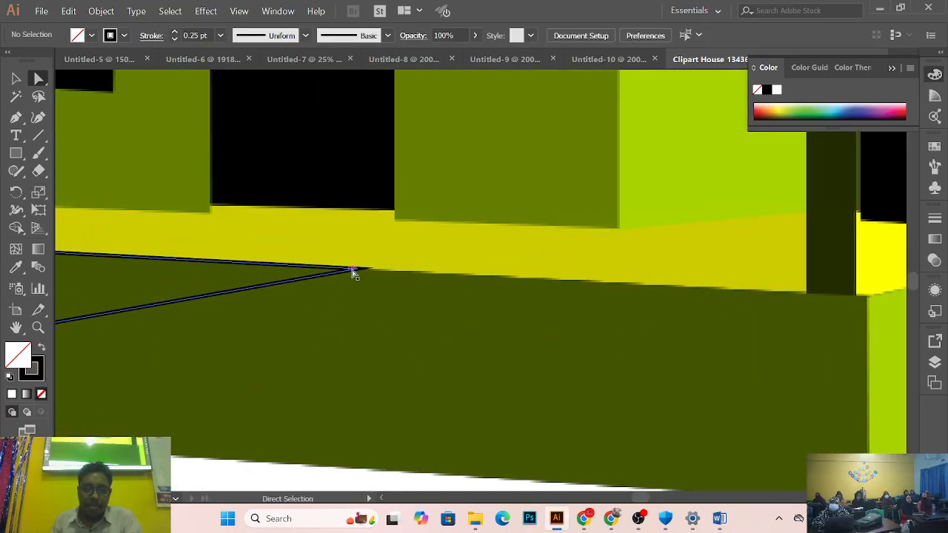
drag(358, 271, 867, 298)
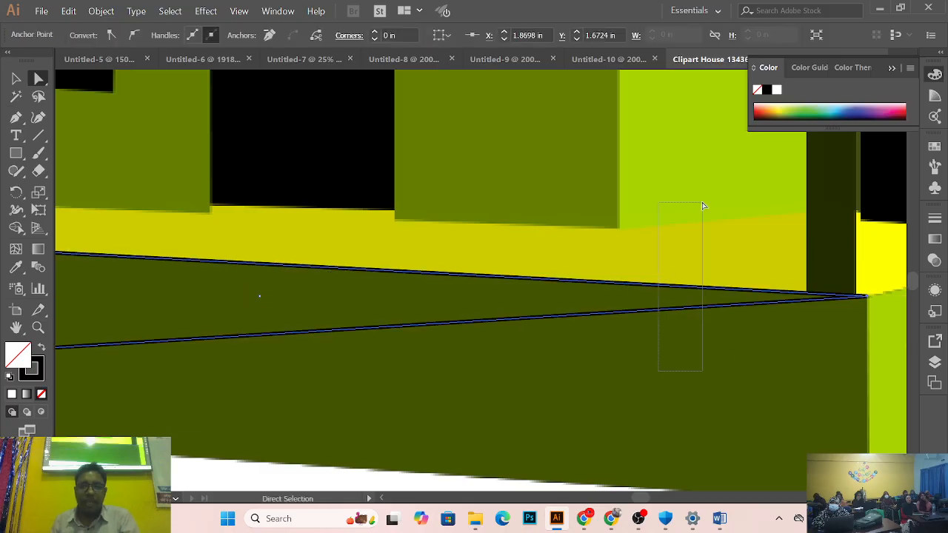
Step: Move the outline's lower-left anchor point onto the front face's lower-left corner, at about X 0.802 in, Y 1.782 in
scroll(530, 322, down, 4)
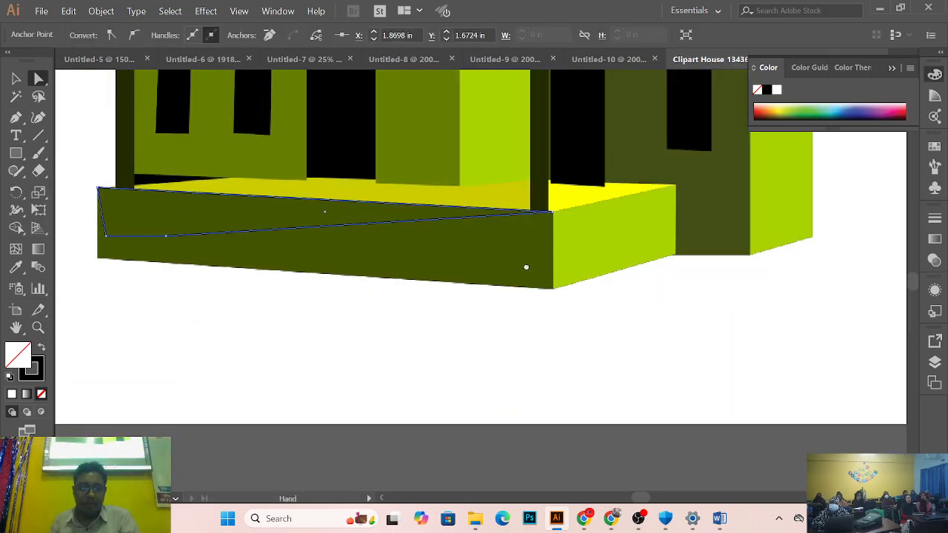
drag(525, 267, 709, 307)
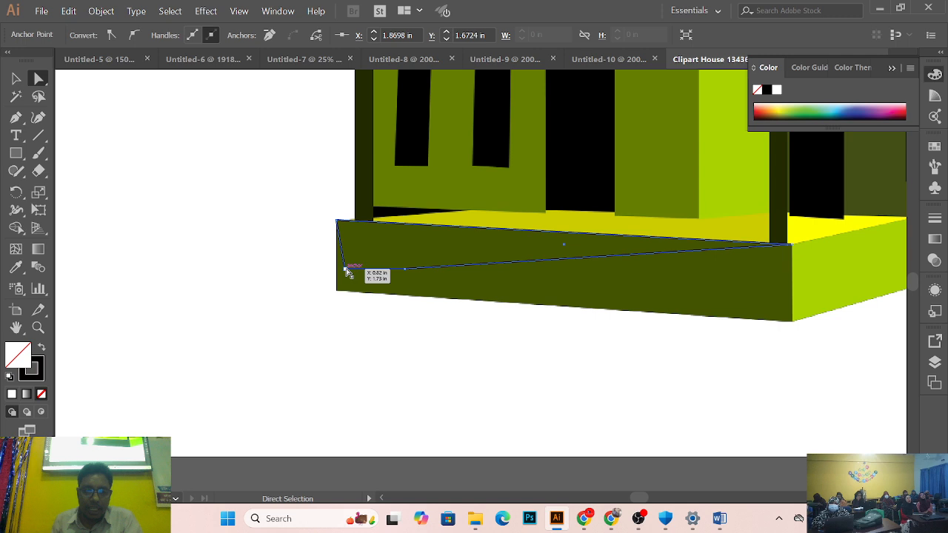
scroll(417, 289, up, 4)
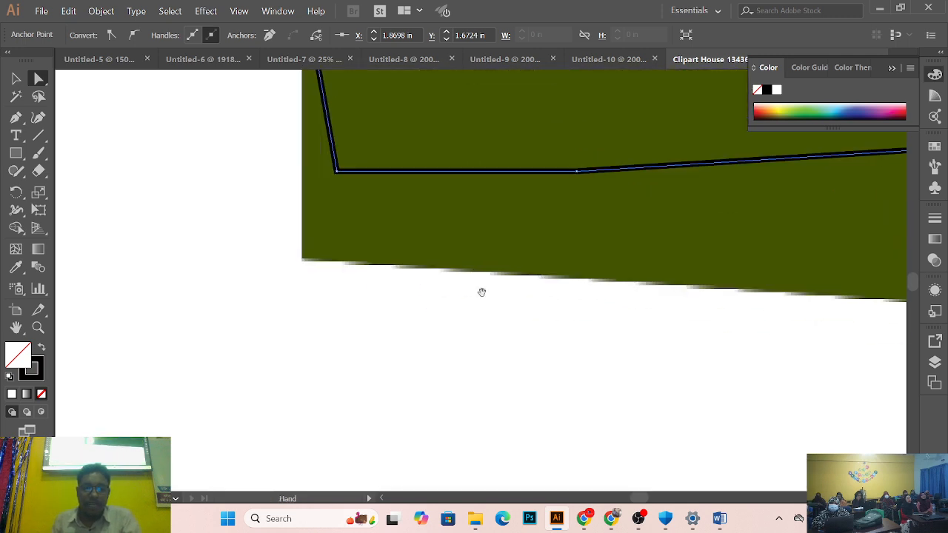
drag(482, 292, 498, 376)
drag(365, 279, 331, 364)
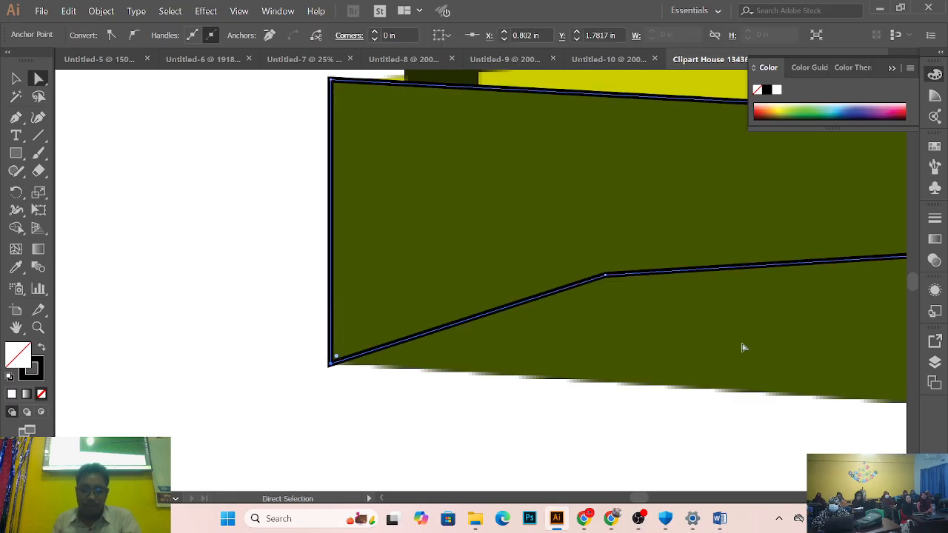
Step: Move the remaining lower-right anchor point along the bottom edge onto the front face's lower-right corner, at about X 1.870 in, Y 1.853 in
drag(721, 351, 427, 345)
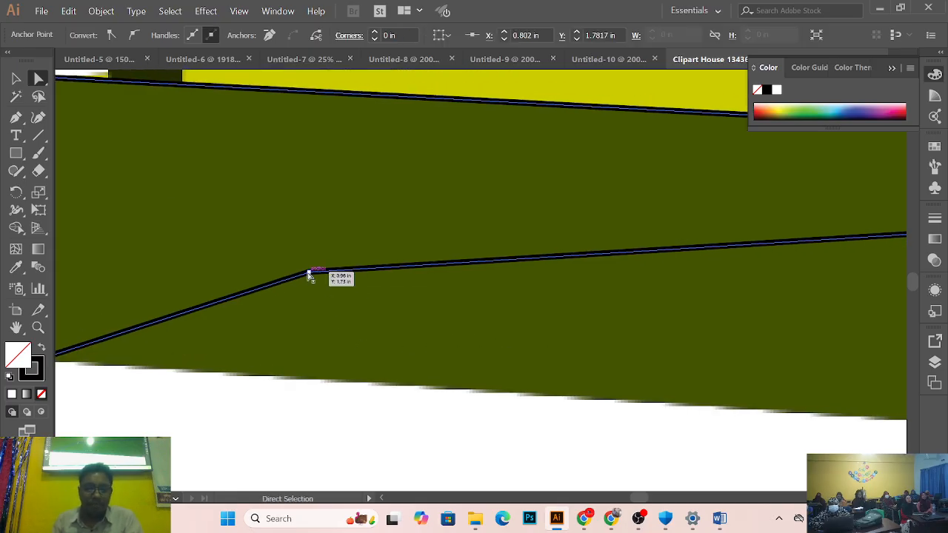
drag(749, 400, 873, 408)
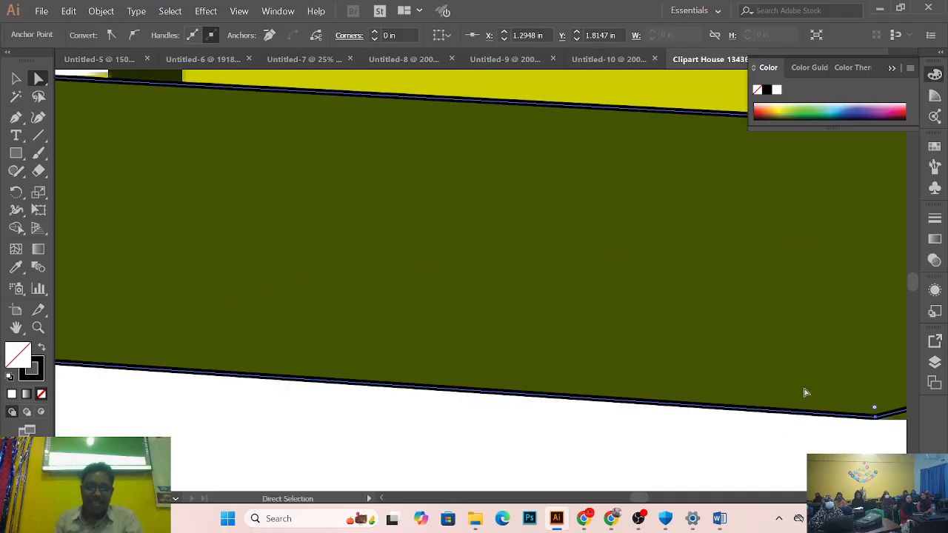
ctrl+alt+click(783, 381)
ctrl+alt+click(687, 283)
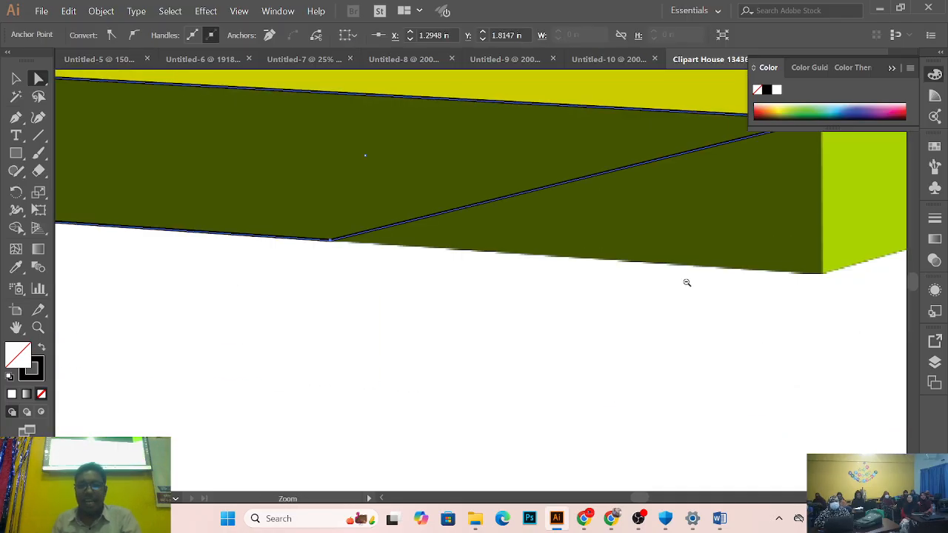
ctrl+alt+click(613, 308)
ctrl+alt+click(749, 364)
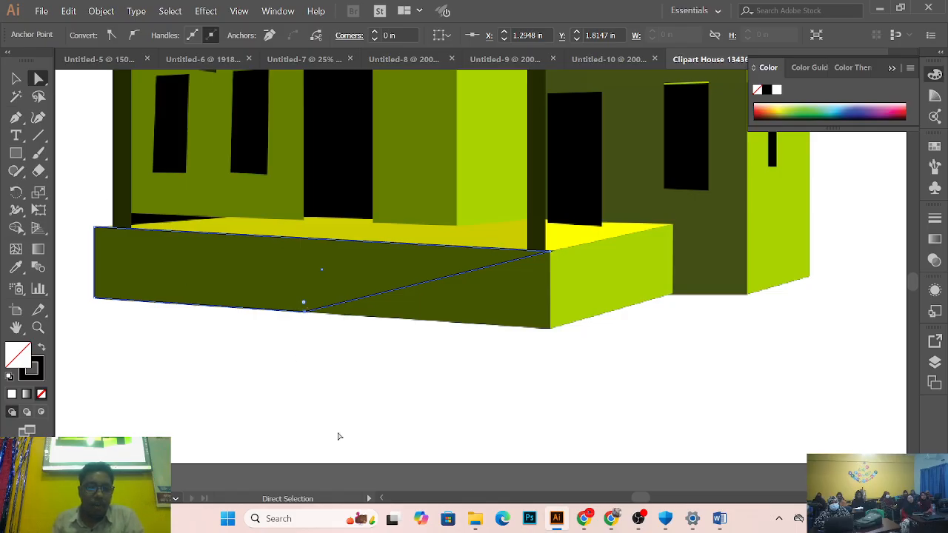
click(309, 357)
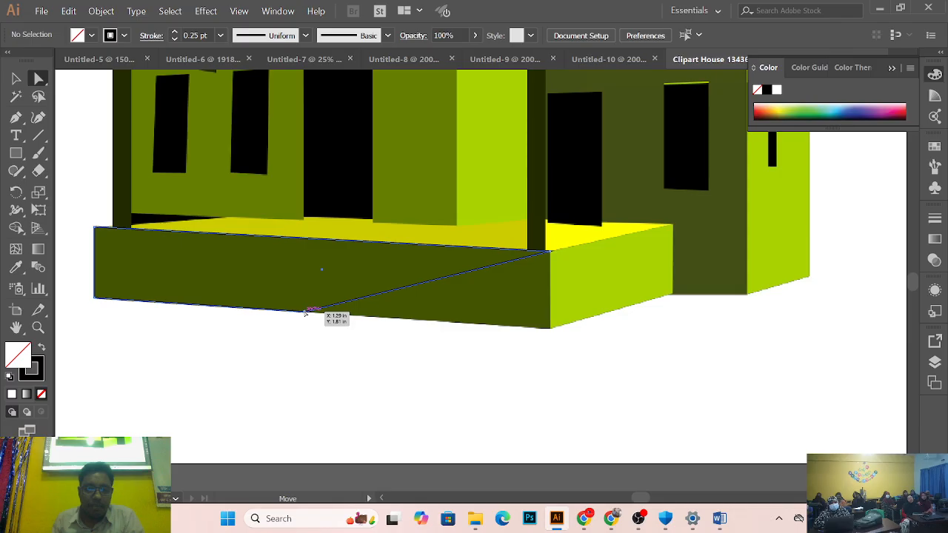
drag(305, 313, 479, 332)
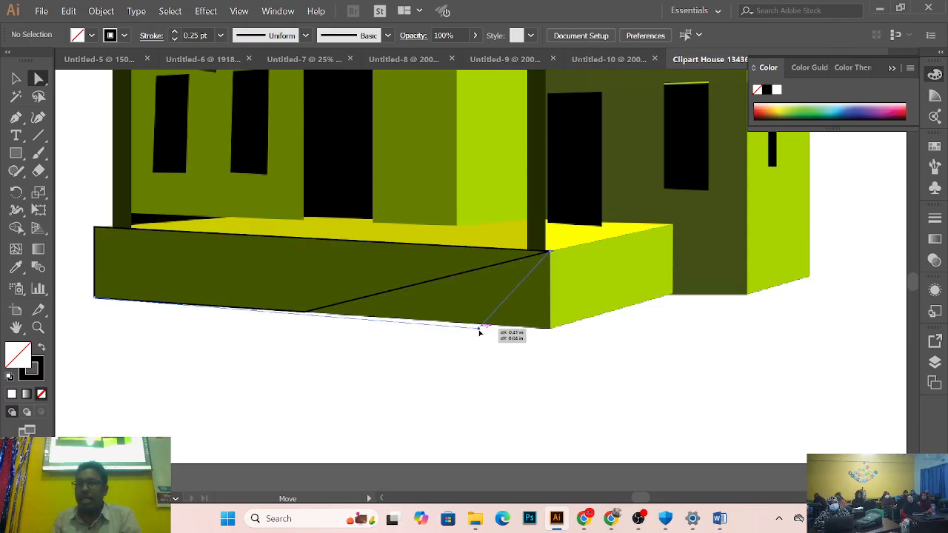
drag(479, 333, 551, 332)
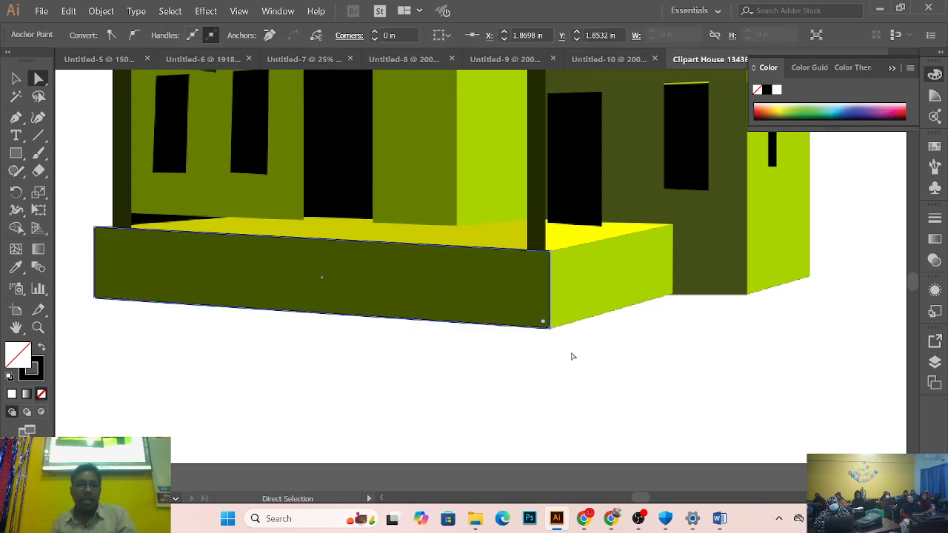
Step: Draw a small unfilled rectangle with a 0.25 pt black stroke inside the porch base's light green side face
ctrl+alt+click(402, 311)
ctrl+alt+click(454, 291)
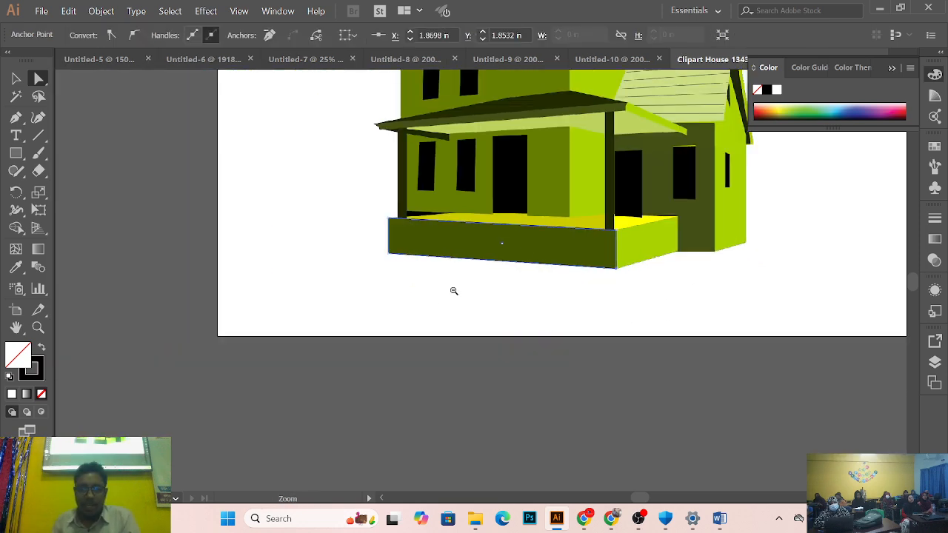
ctrl+click(571, 212)
drag(451, 332, 434, 285)
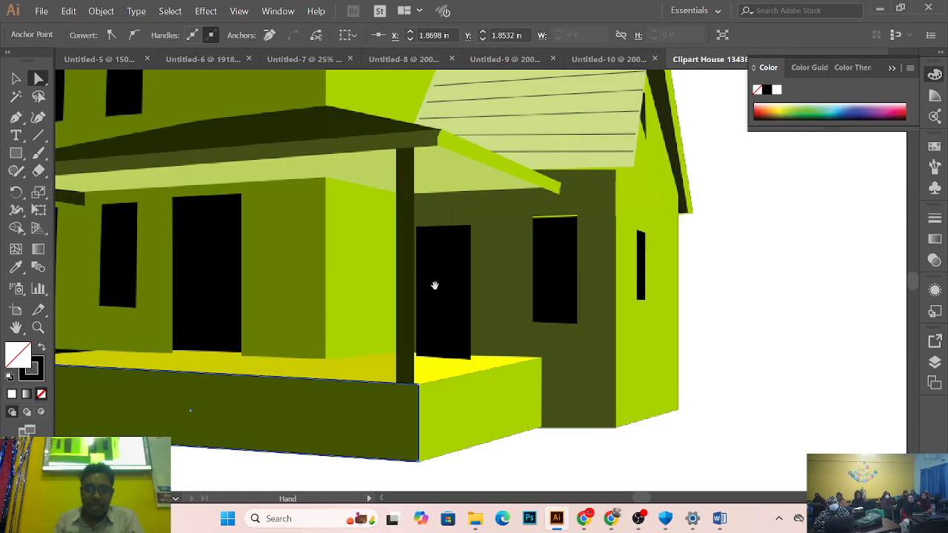
ctrl+click(503, 335)
drag(489, 339, 424, 377)
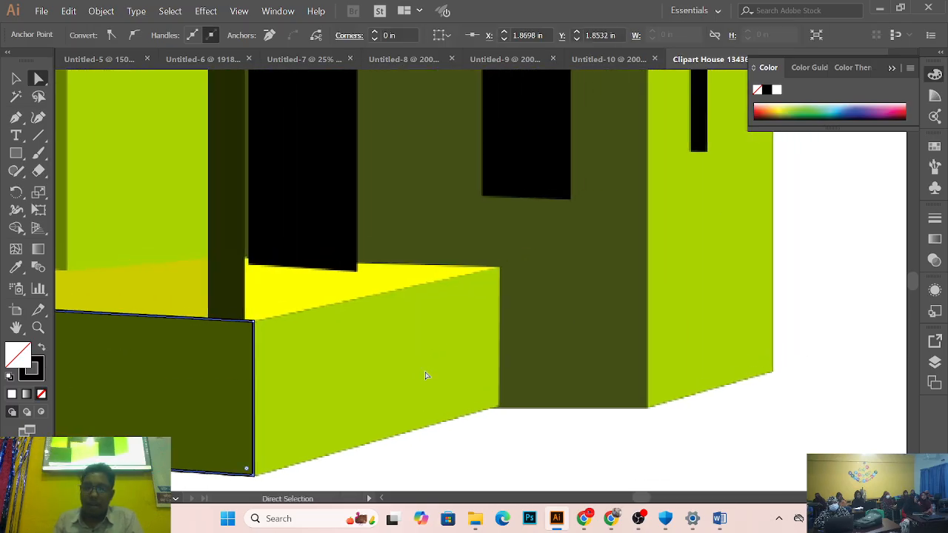
click(16, 154)
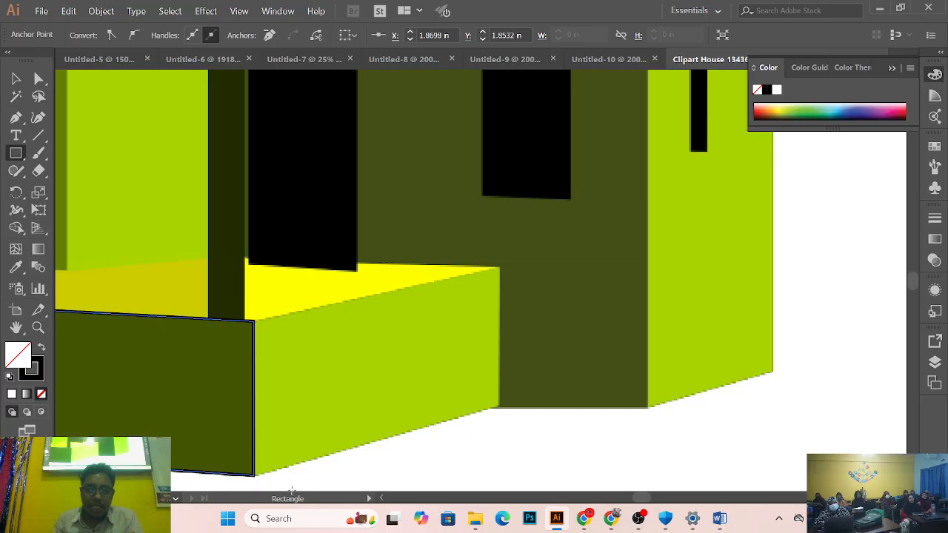
mouse_move(310, 333)
mouse_down()
mouse_move(380, 375)
mouse_move(452, 394)
mouse_up()
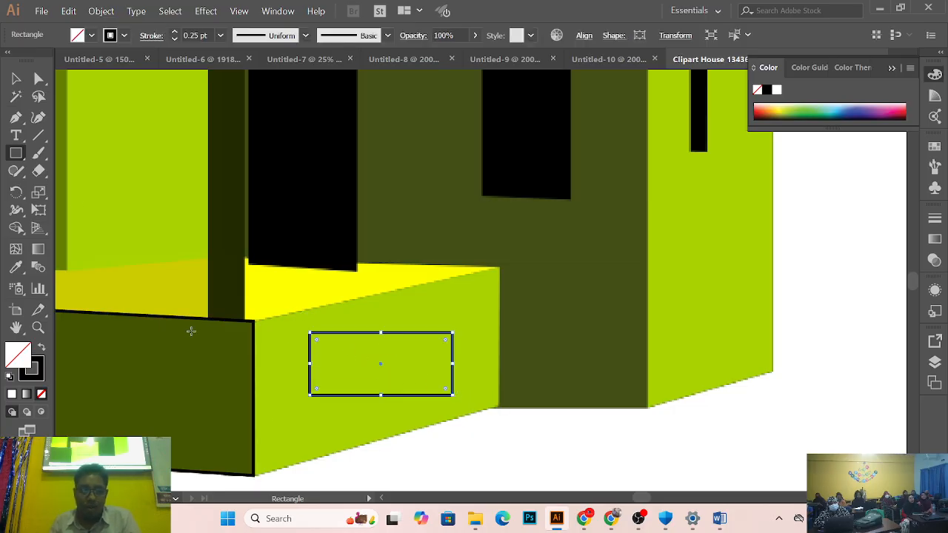
Step: Move only the new rectangle's lower-left anchor point onto the front outline's lower-right corner, at about X 1.870 in, Y 1.853 in
click(38, 79)
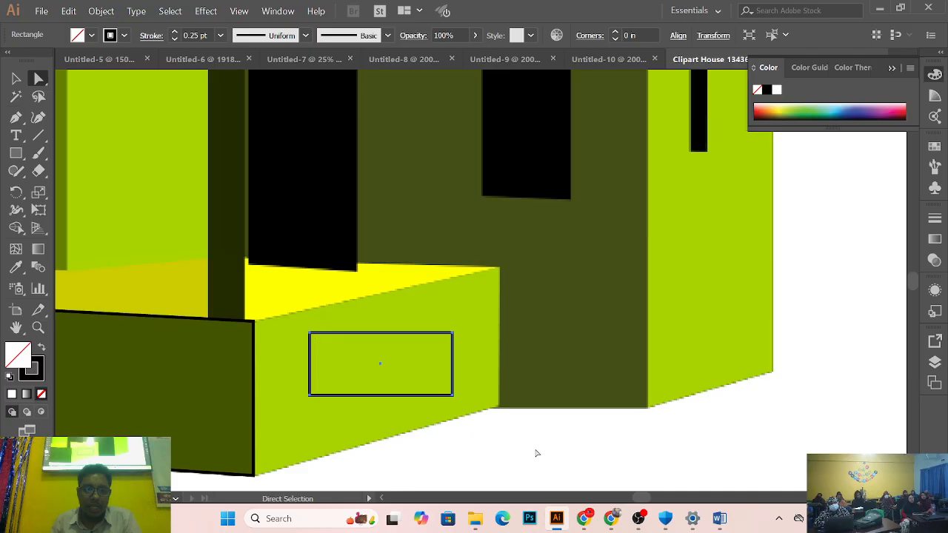
click(537, 453)
drag(310, 394, 253, 390)
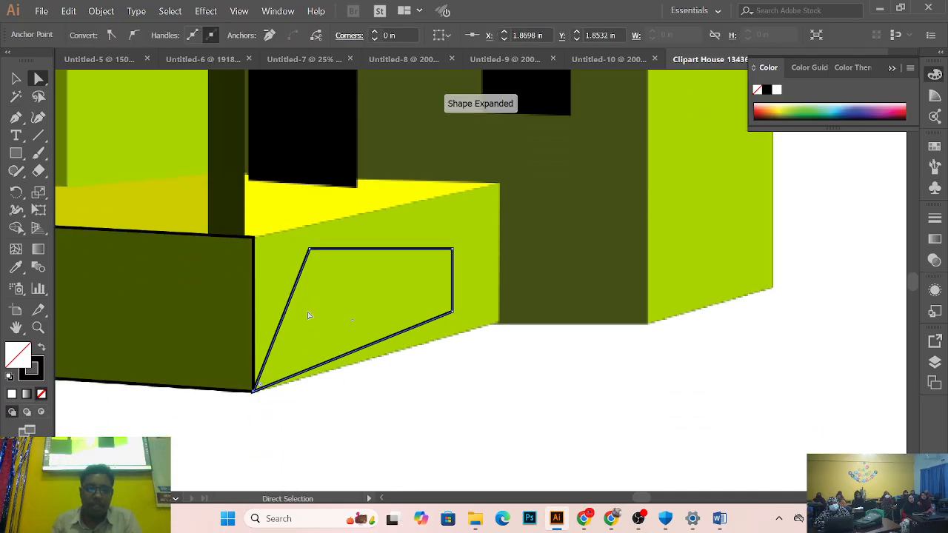
Step: Snap the side shape's upper-left anchor point onto the front outline's upper-right corner
scroll(360, 339, up, 5)
scroll(359, 338, down, 3)
scroll(359, 338, up, 1)
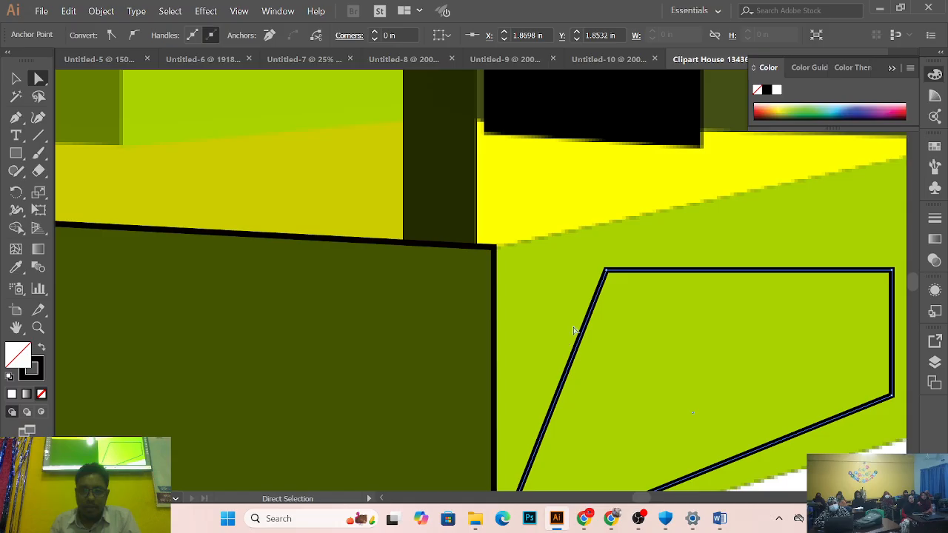
drag(605, 272, 494, 249)
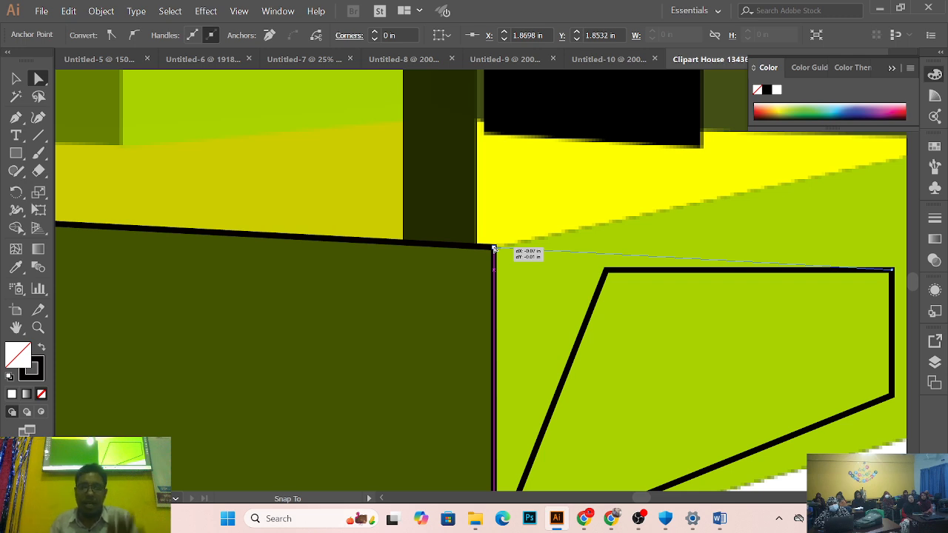
drag(494, 249, 495, 249)
Step: Move the side shape's two right anchor points onto the side face's far corners, at about X 2.158 in, Y 1.609 in and Y 1.773 in
drag(683, 293, 272, 332)
drag(471, 315, 565, 186)
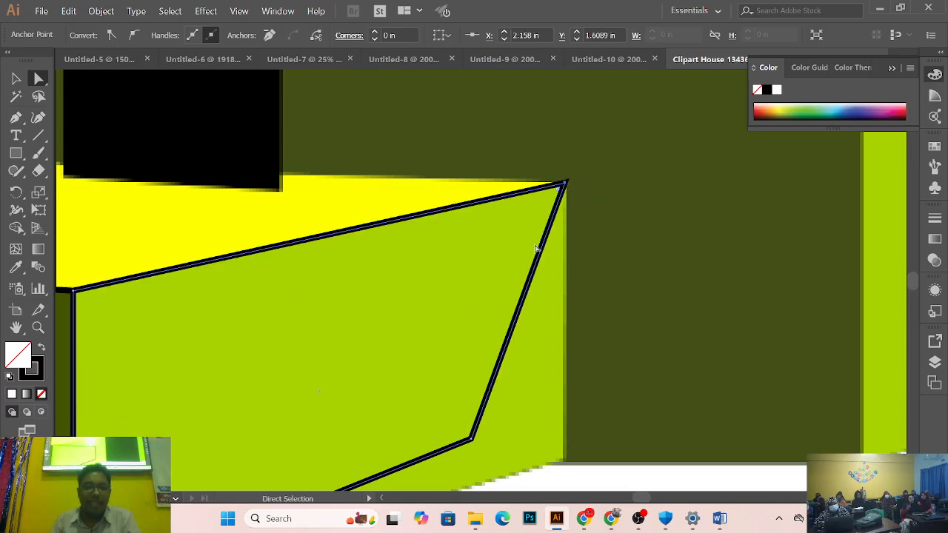
drag(519, 323, 478, 182)
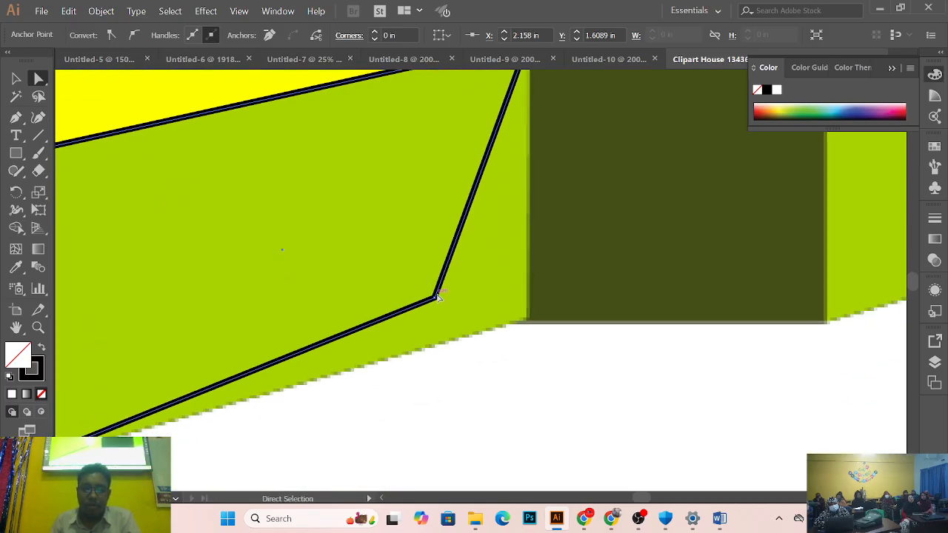
drag(511, 326, 528, 324)
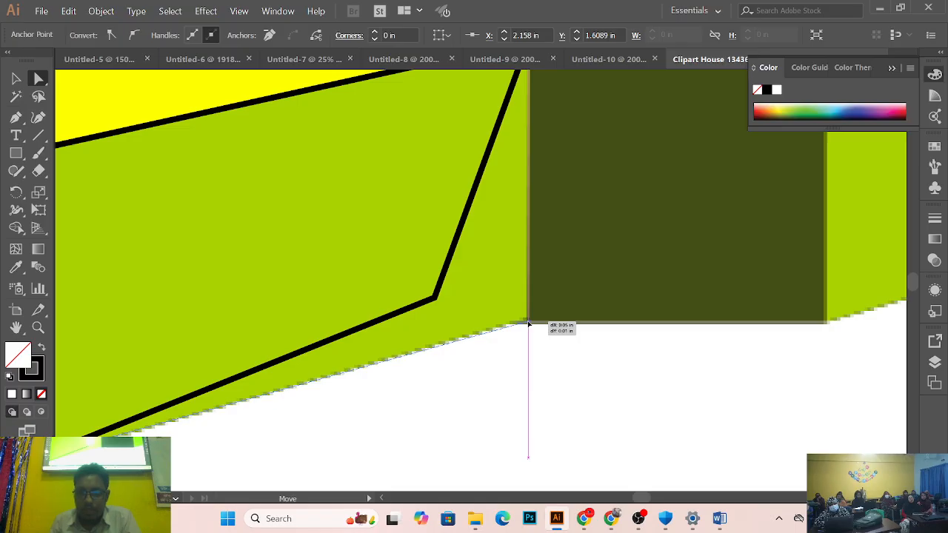
drag(528, 324, 528, 322)
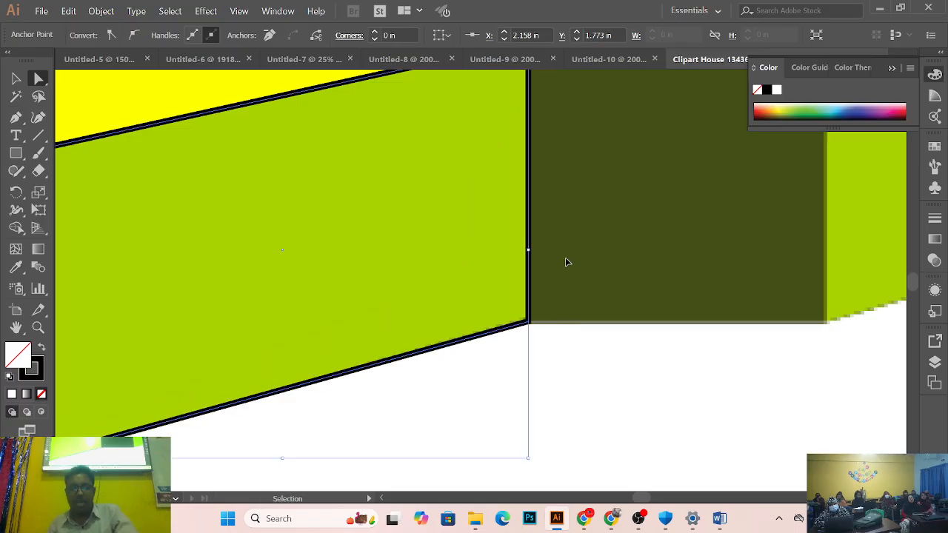
Step: Examine the house walls, doors, windows and porch posts above the traced porch base
ctrl+alt+click(565, 253)
ctrl+alt+click(565, 252)
ctrl+alt+click(565, 252)
ctrl+alt+click(565, 252)
drag(433, 189, 787, 370)
drag(592, 401, 618, 365)
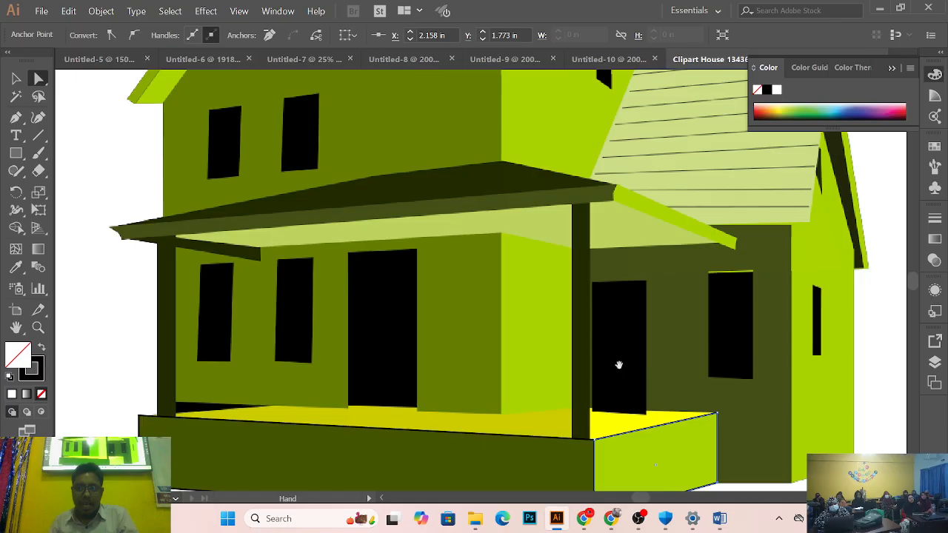
ctrl+click(547, 327)
ctrl+click(548, 327)
drag(555, 334, 626, 237)
drag(557, 270, 581, 150)
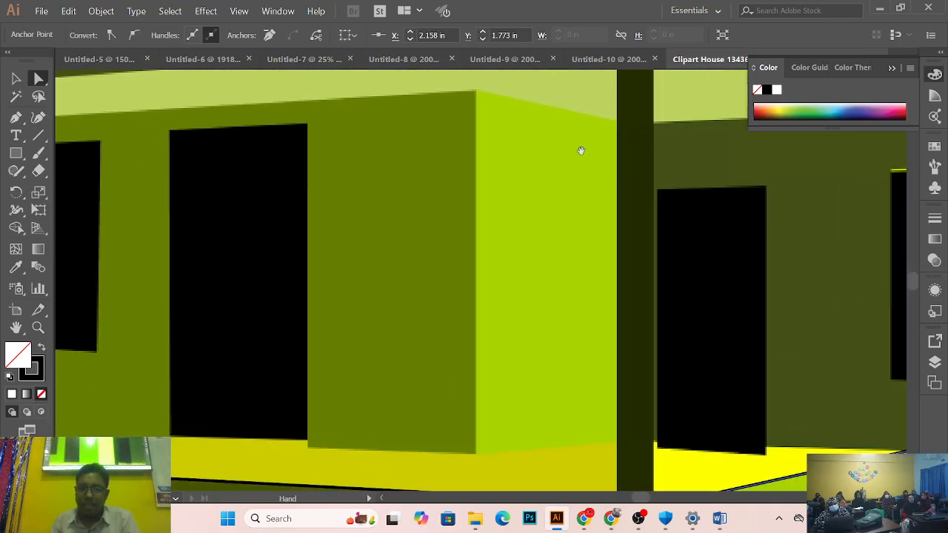
alt+click(626, 195)
alt+click(577, 231)
drag(591, 222, 733, 208)
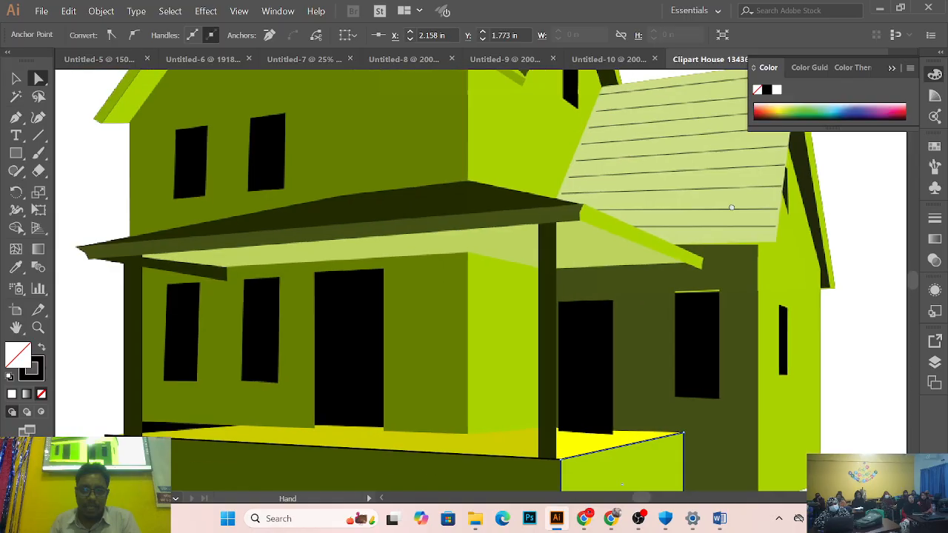
Step: Draw a small unfilled rectangle with a black outline on the yellow porch floor, below the wall left of the door
drag(650, 229, 755, 178)
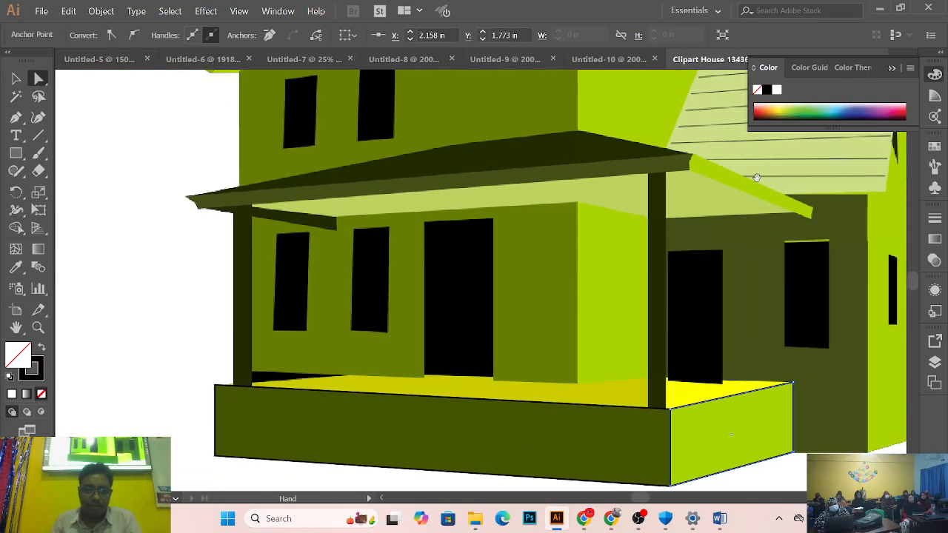
ctrl+click(499, 318)
ctrl+click(353, 307)
drag(354, 307, 709, 296)
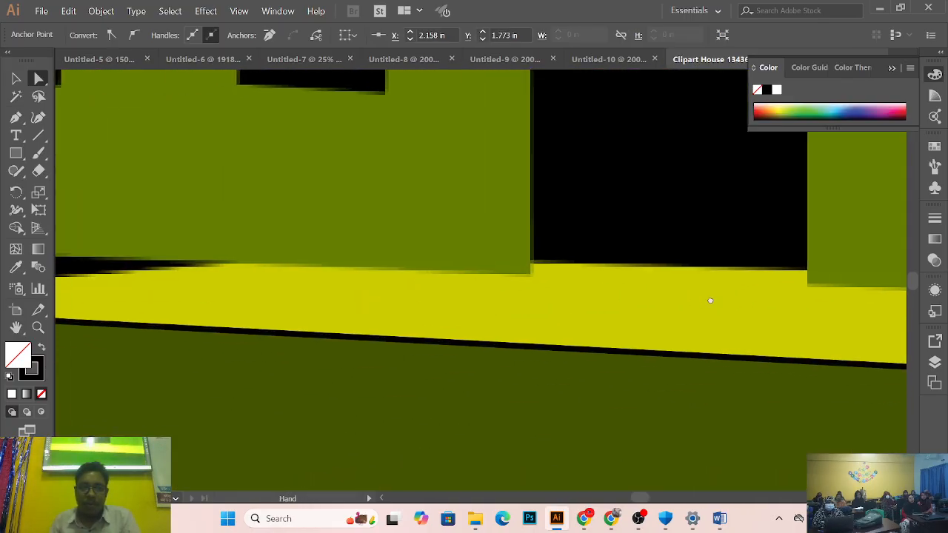
drag(351, 212, 558, 198)
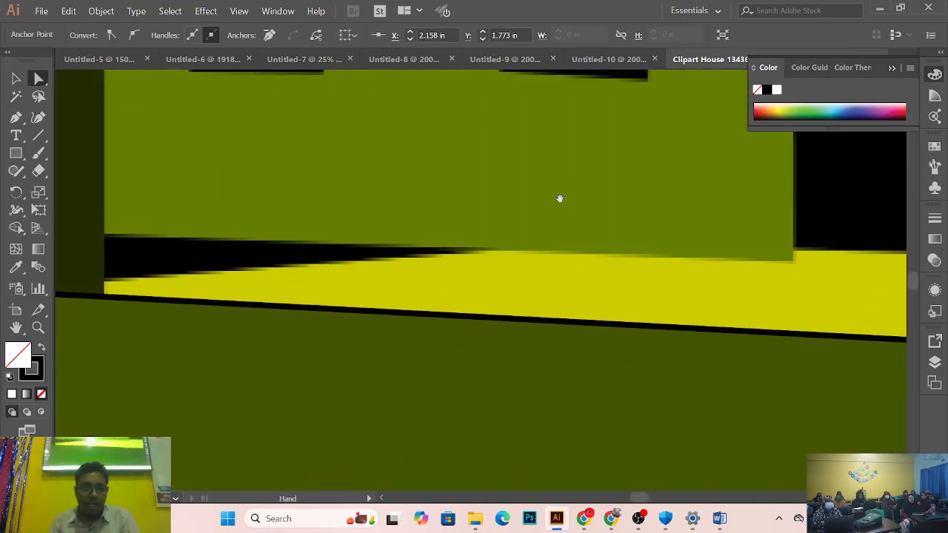
click(16, 153)
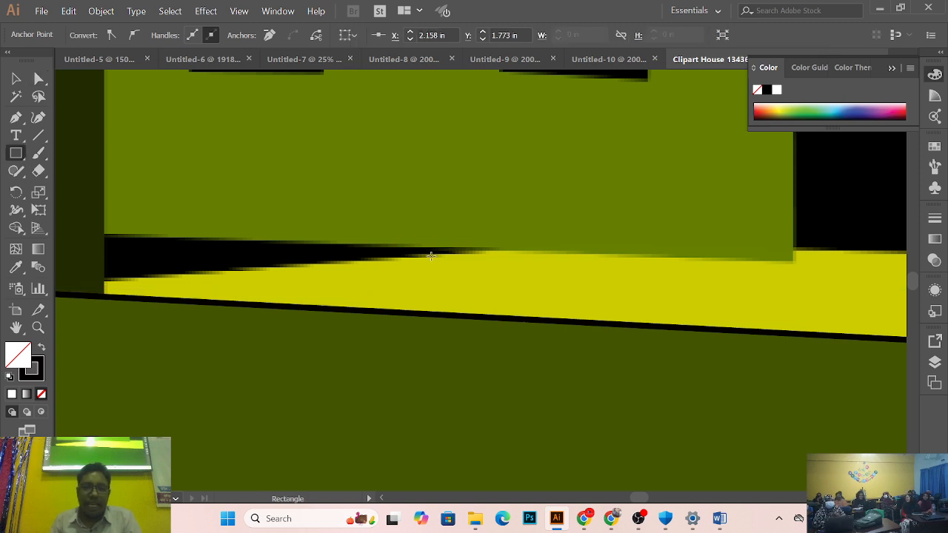
drag(494, 262, 626, 298)
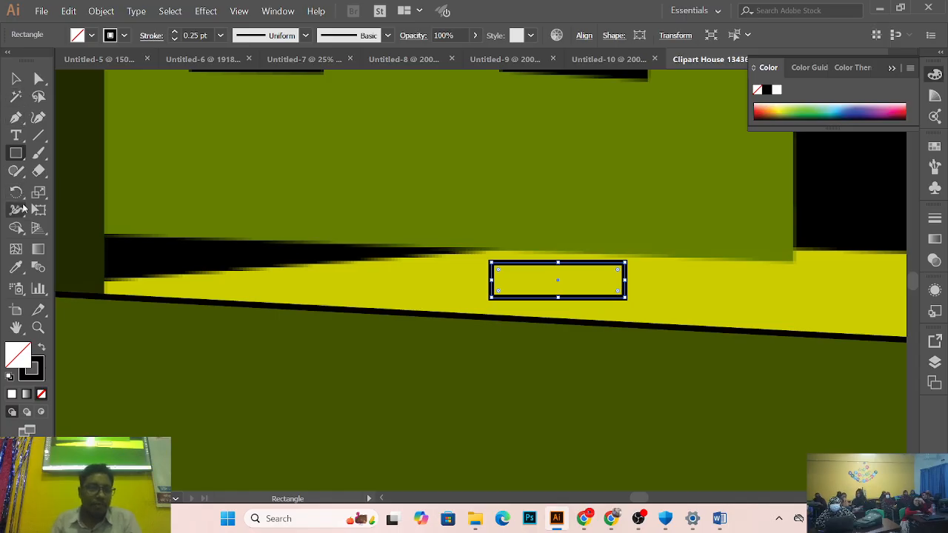
Step: Move the rectangle's two left anchor points beside the left porch post, at about X 0.8895 in, Y 1.61 in and Y 1.6171 in
click(38, 79)
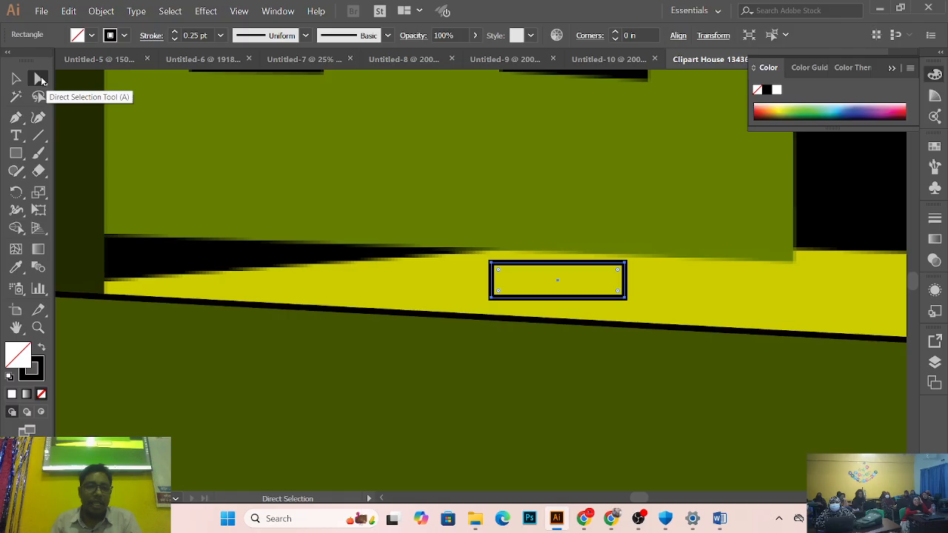
click(409, 273)
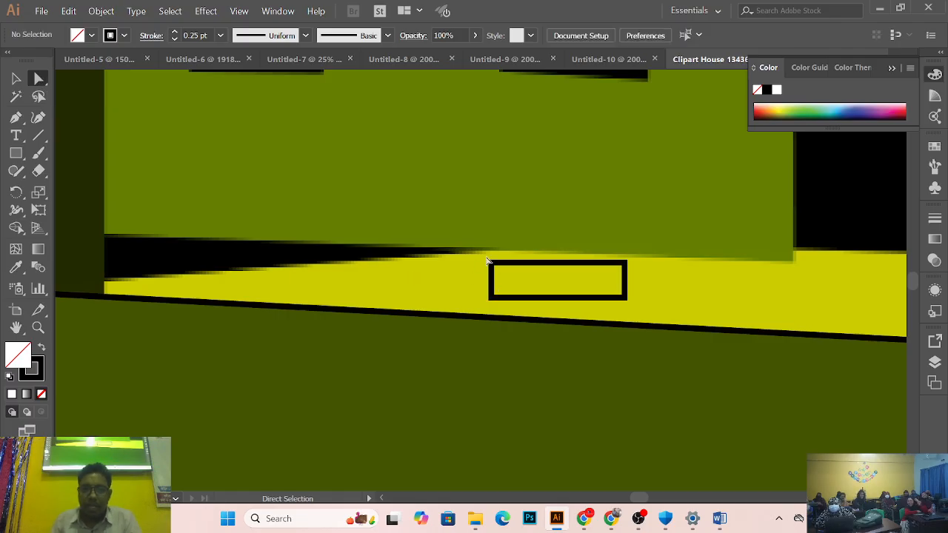
drag(488, 261, 106, 283)
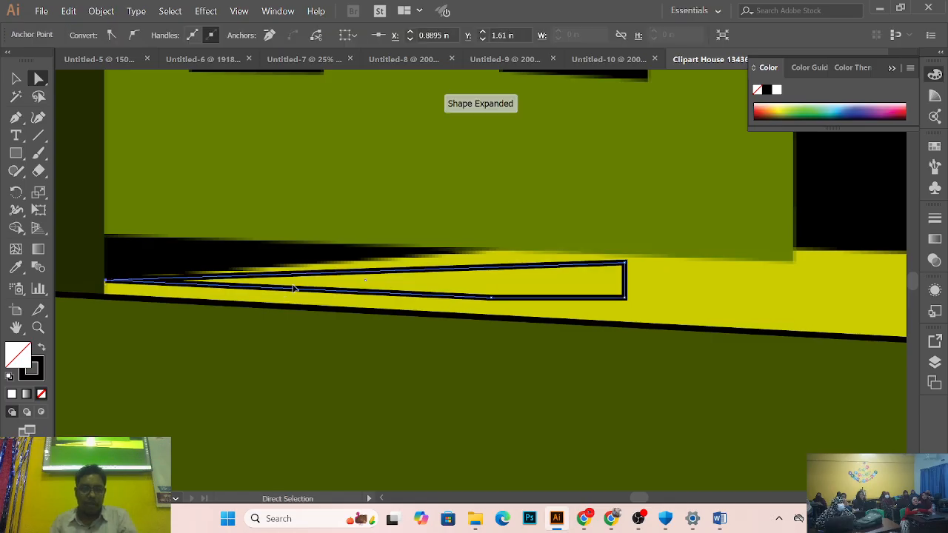
ctrl+click(447, 265)
drag(474, 266, 582, 163)
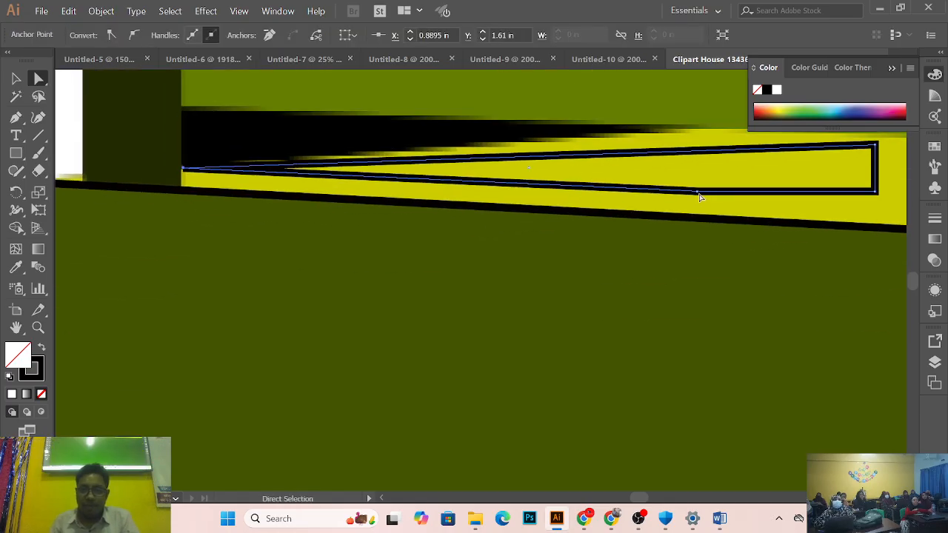
mouse_move(697, 196)
mouse_down()
mouse_move(239, 183)
mouse_move(182, 190)
mouse_move(184, 169)
mouse_up()
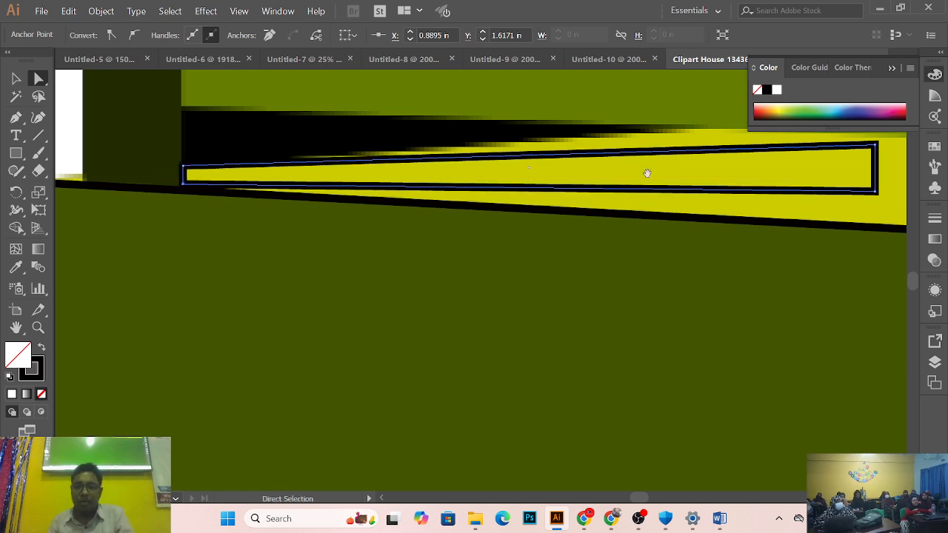
Step: Move the lower-right anchor to the right post's base (X 1.8175 in, Y 1.6676 in) and the upper-right anchor to the black wedge's tip (X 1.105 in, Y 1.5923 in)
drag(646, 173, 256, 239)
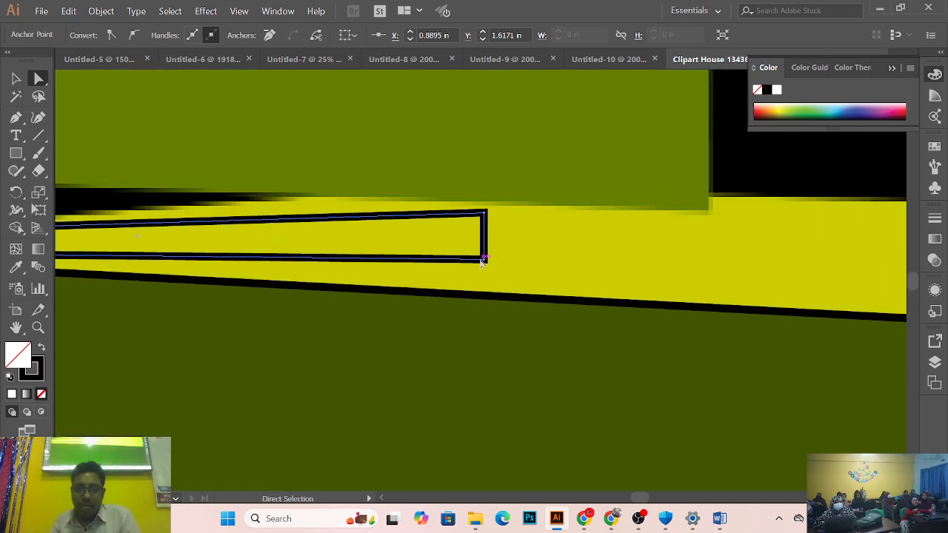
drag(481, 261, 698, 370)
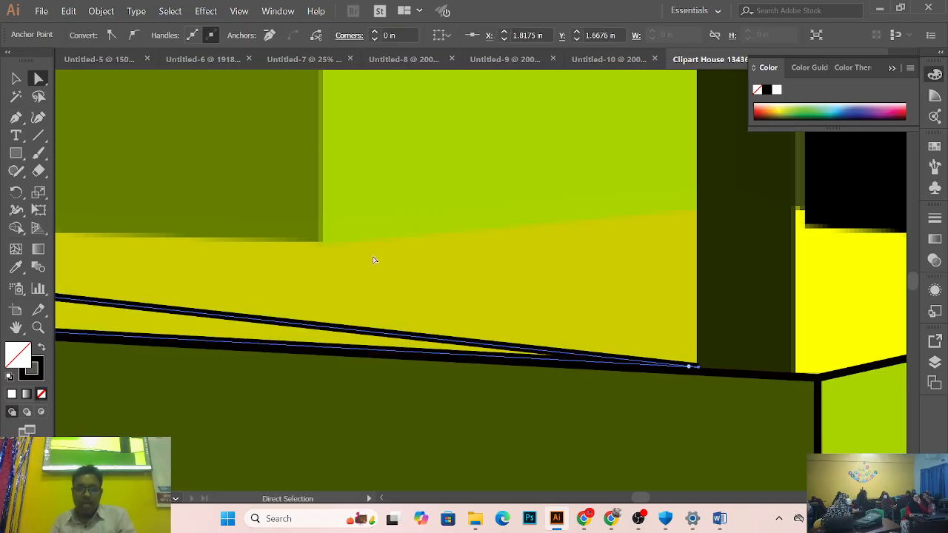
drag(375, 259, 804, 347)
drag(442, 349, 619, 323)
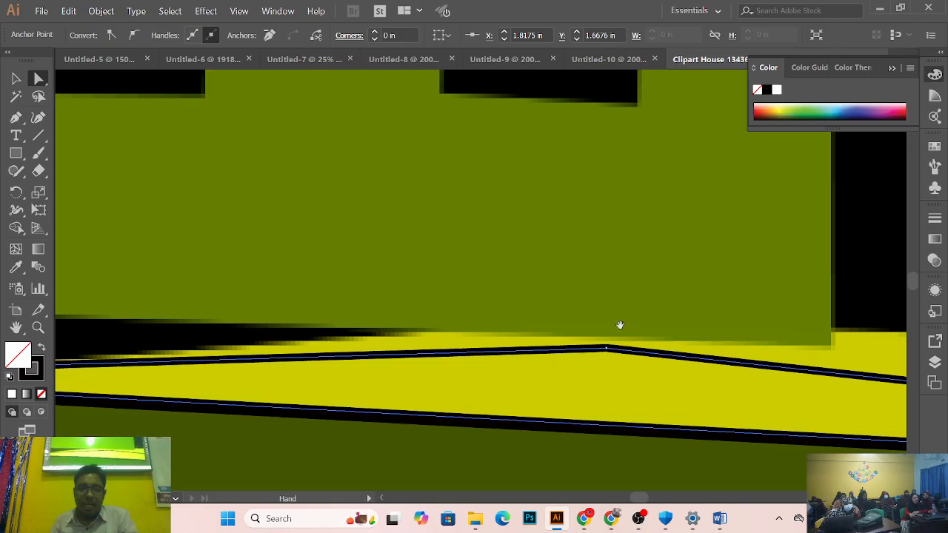
ctrl+alt+click(539, 272)
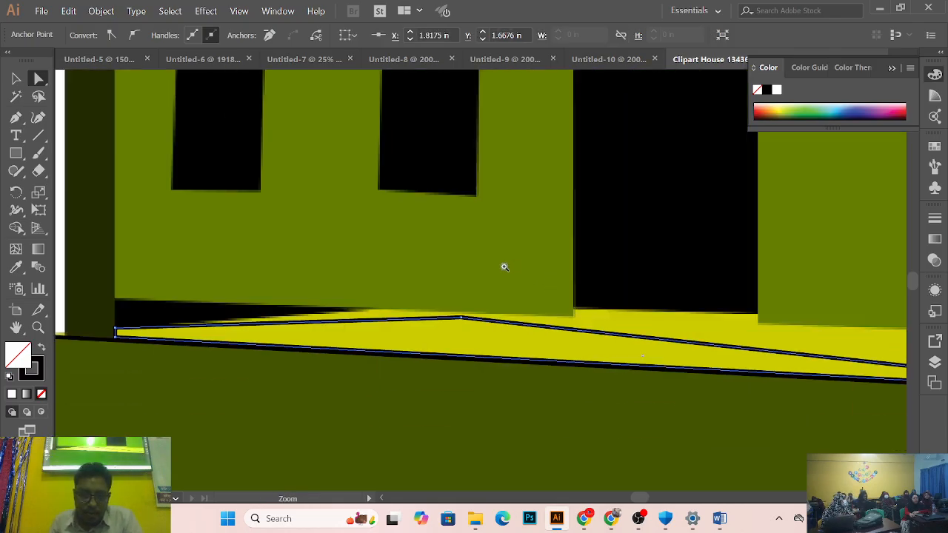
click(459, 319)
drag(459, 318, 360, 308)
Step: Add an anchor point on the floor outline's upper edge and move it to the wall corner left of the door, about X 1.2899 in, Y 1.5997 in
drag(555, 322, 386, 355)
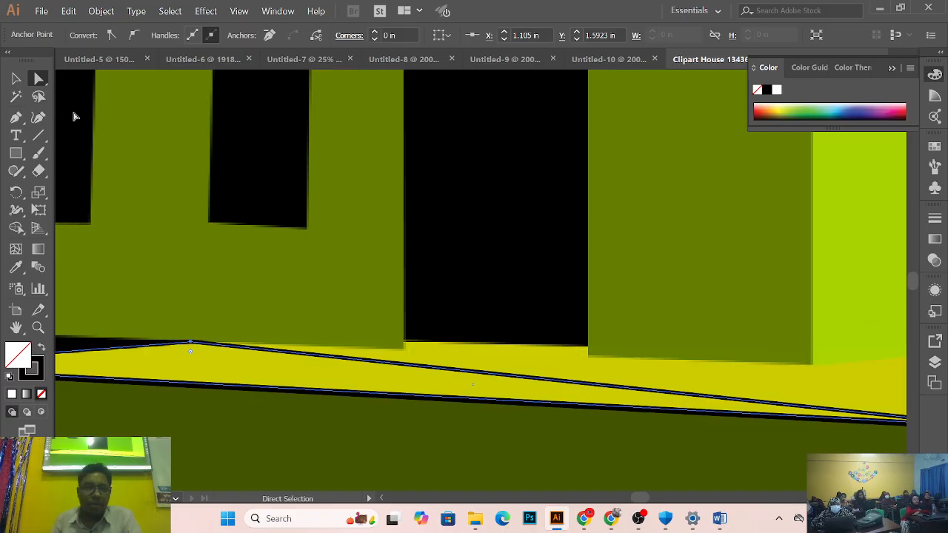
click(20, 126)
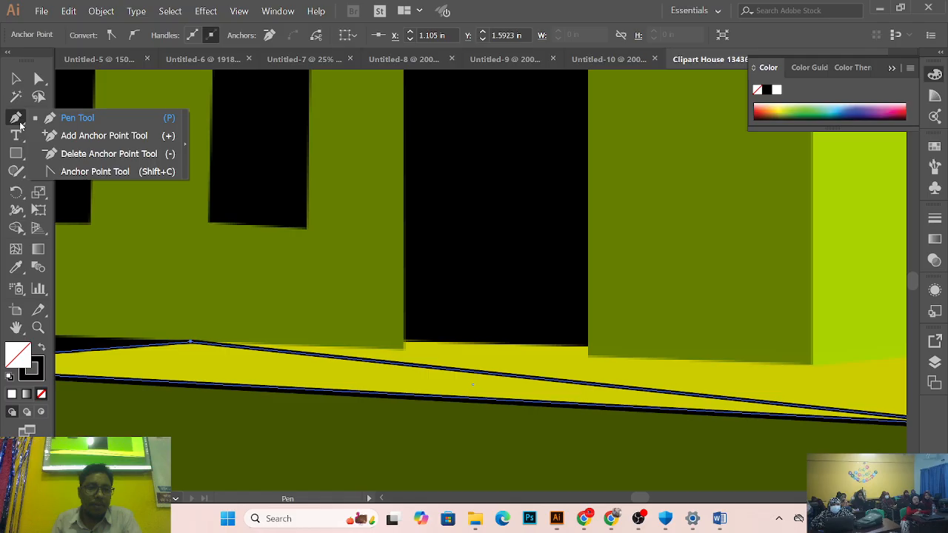
click(79, 138)
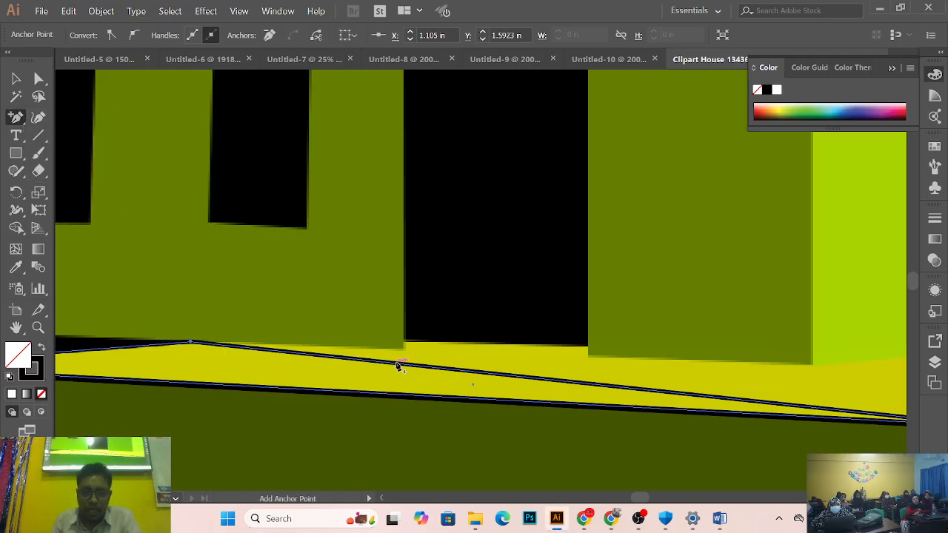
click(396, 365)
click(16, 78)
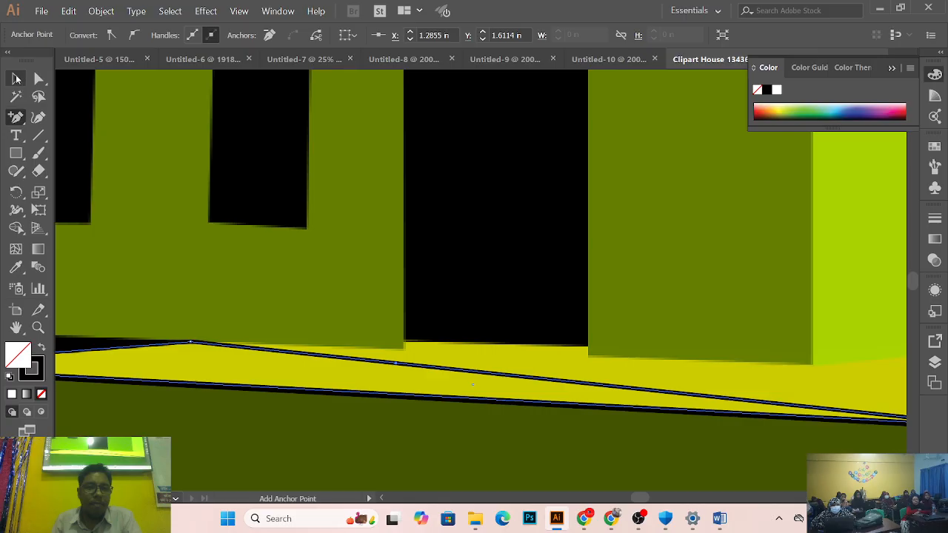
key(a)
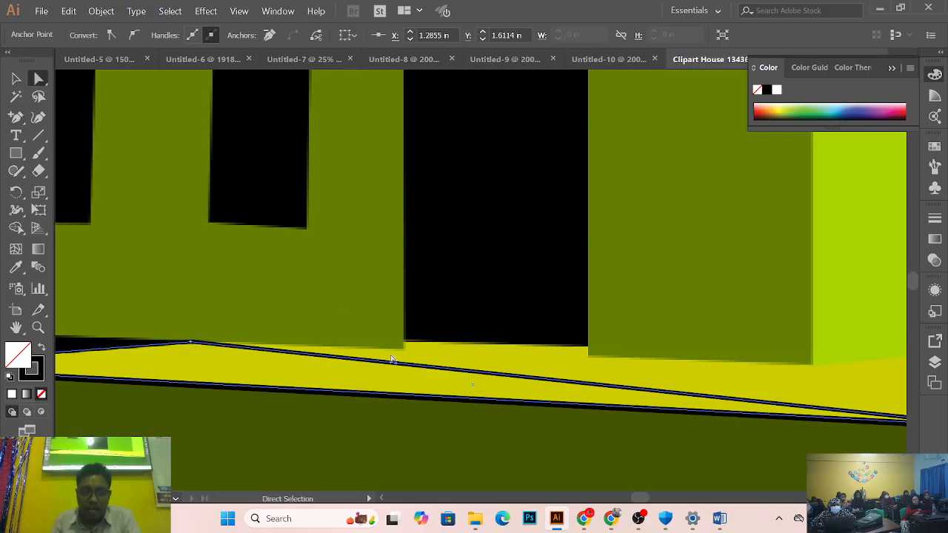
click(426, 444)
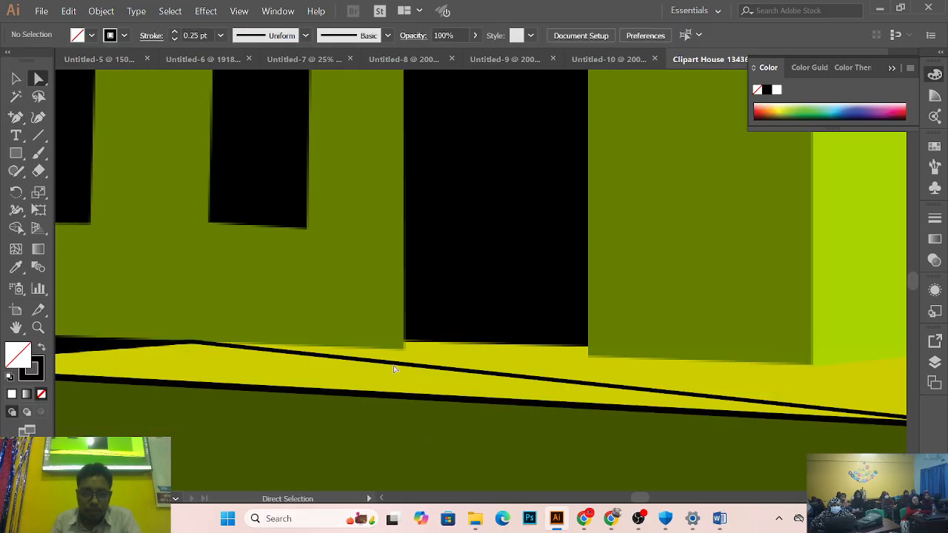
drag(396, 365, 402, 350)
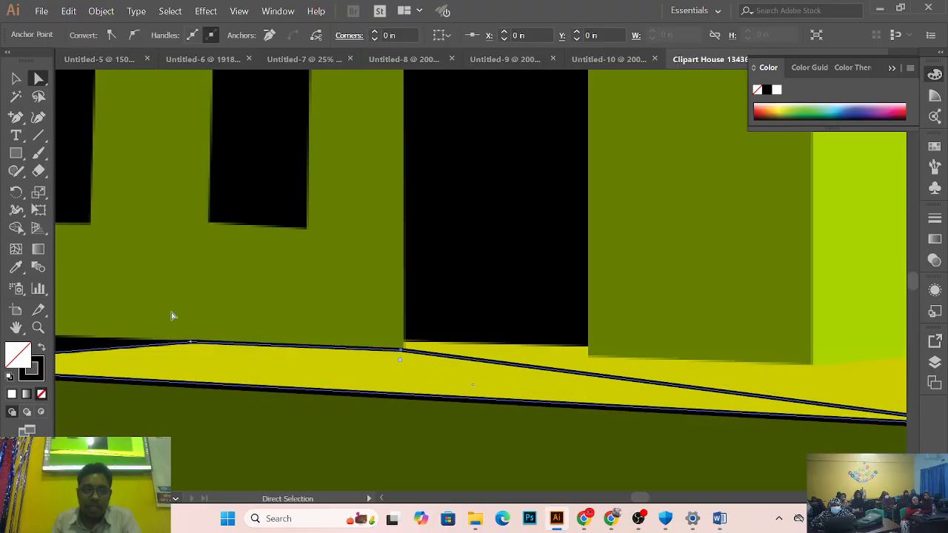
Step: Add another anchor point just right of the wall corner and move it to the door's lower-left corner, about X 1.2934 in, Y 1.5923 in
drag(437, 215, 189, 186)
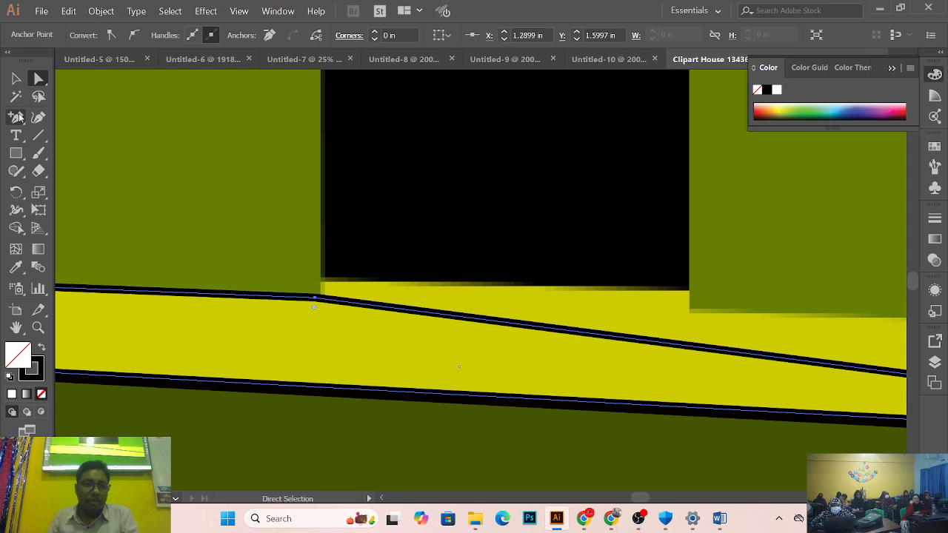
drag(17, 117, 37, 126)
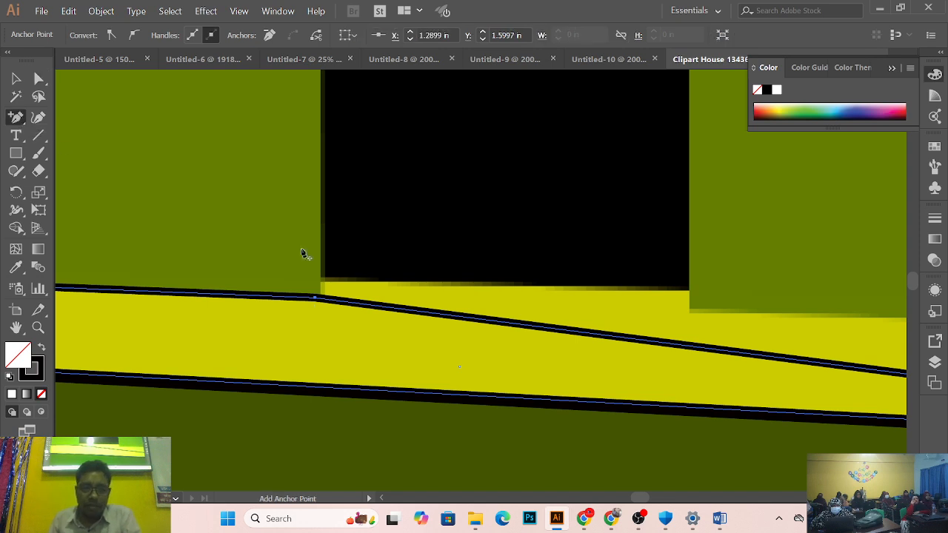
click(342, 301)
scroll(412, 248, up, 2)
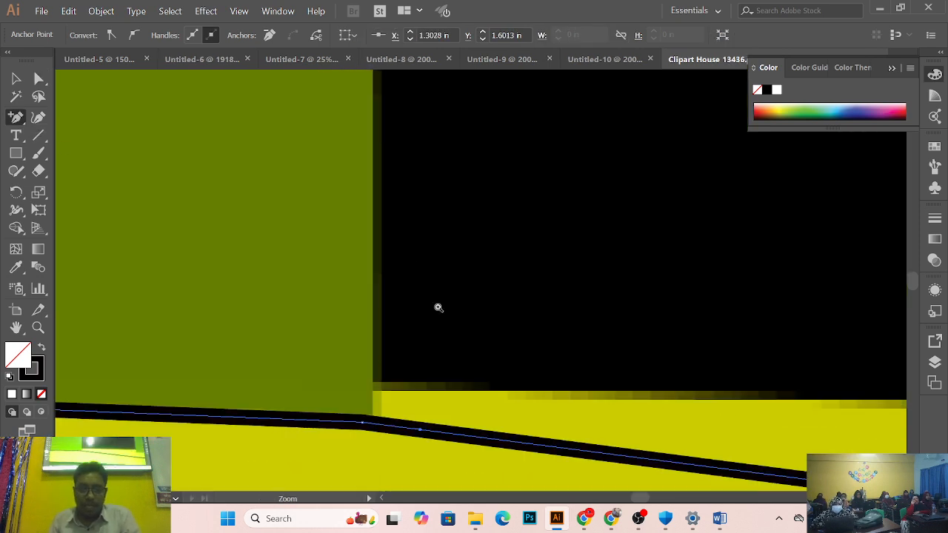
scroll(437, 308, down, 1)
click(38, 77)
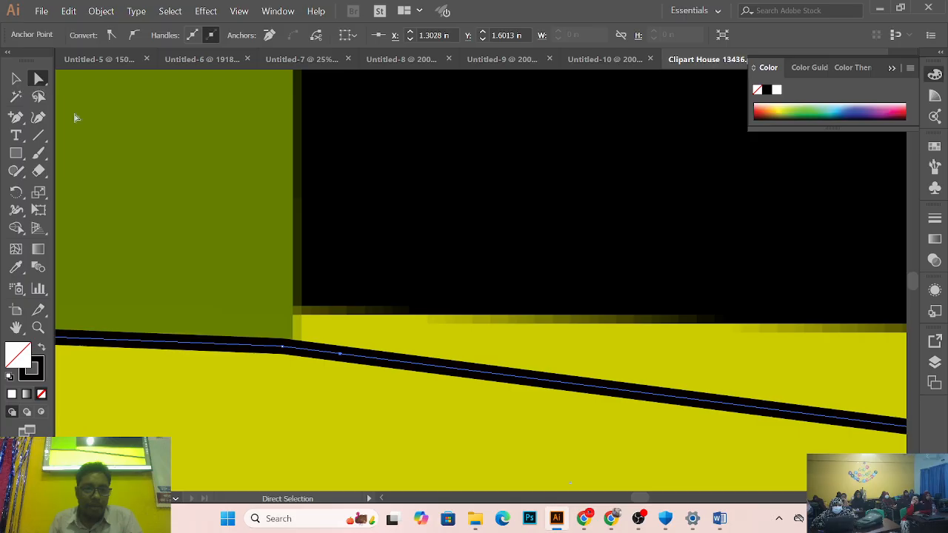
click(328, 394)
drag(339, 354, 297, 313)
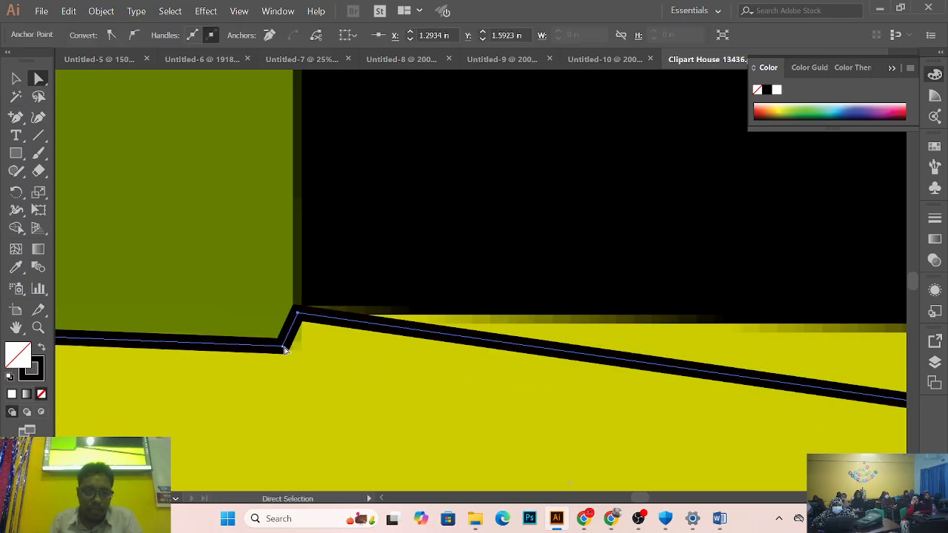
Step: Align the wall-corner anchor vertically beneath the door-corner anchor, at about X 1.2934 in, Y 1.5993 in
click(293, 351)
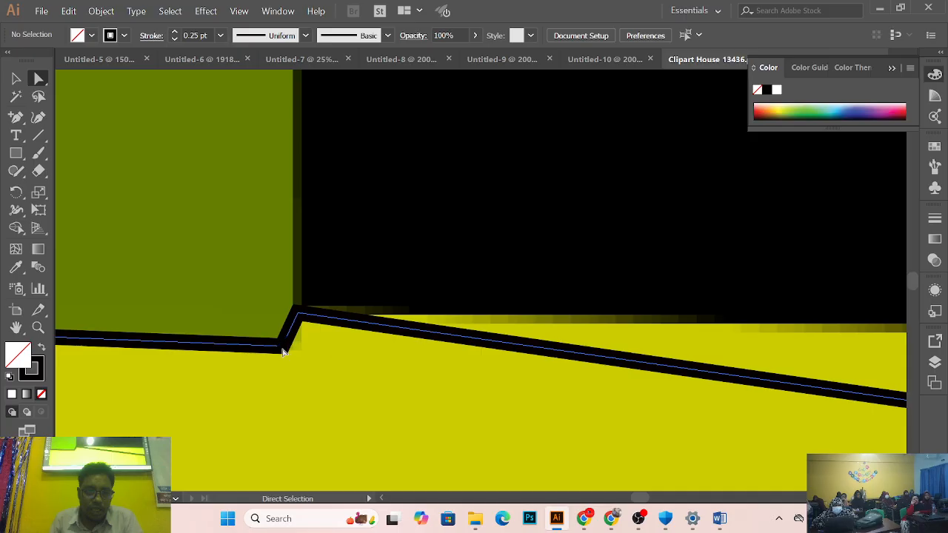
drag(285, 350, 298, 347)
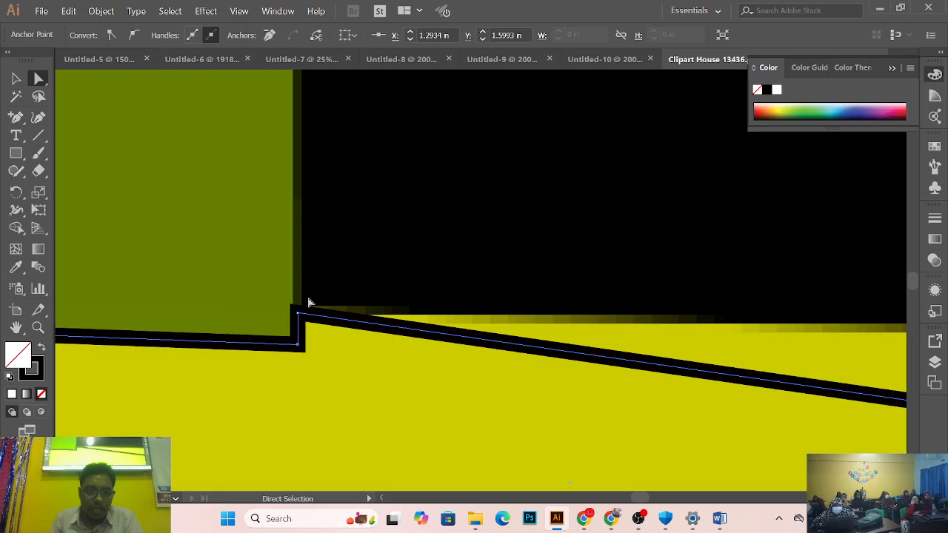
click(322, 303)
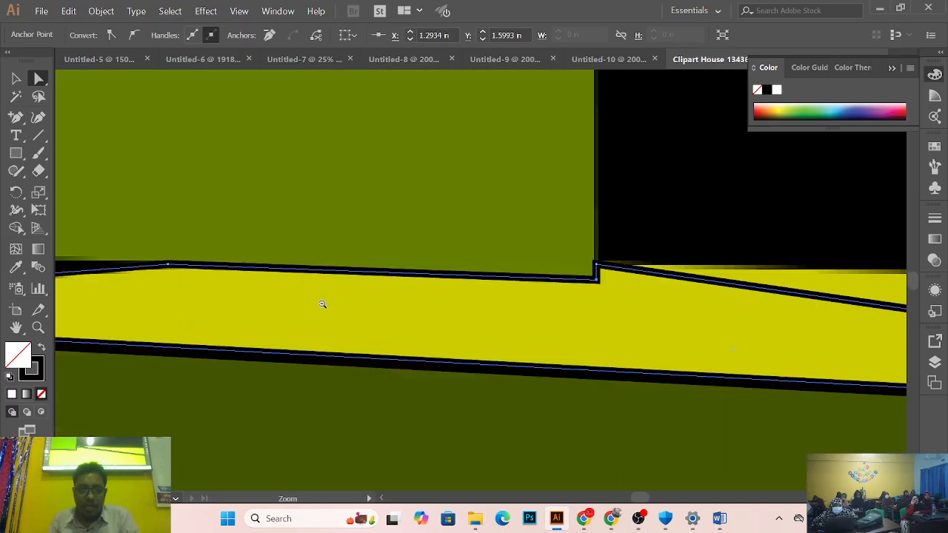
ctrl+alt+click(513, 291)
drag(514, 291, 388, 368)
key(ctrl+z)
click(393, 363)
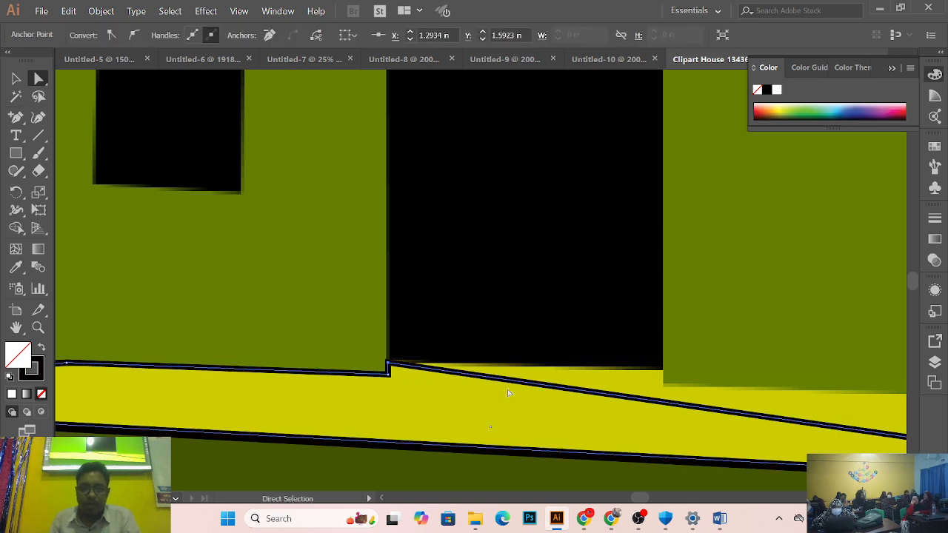
Step: Add an anchor point on the sloping upper edge and move it to the door's lower-right corner, about X 1.4543 in, Y 1.5971 in
drag(491, 385, 268, 361)
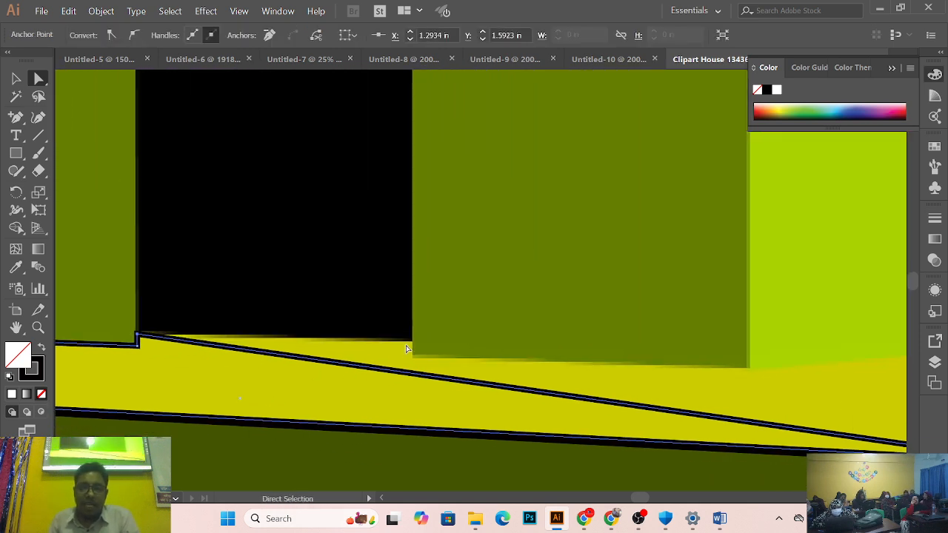
drag(14, 118, 59, 134)
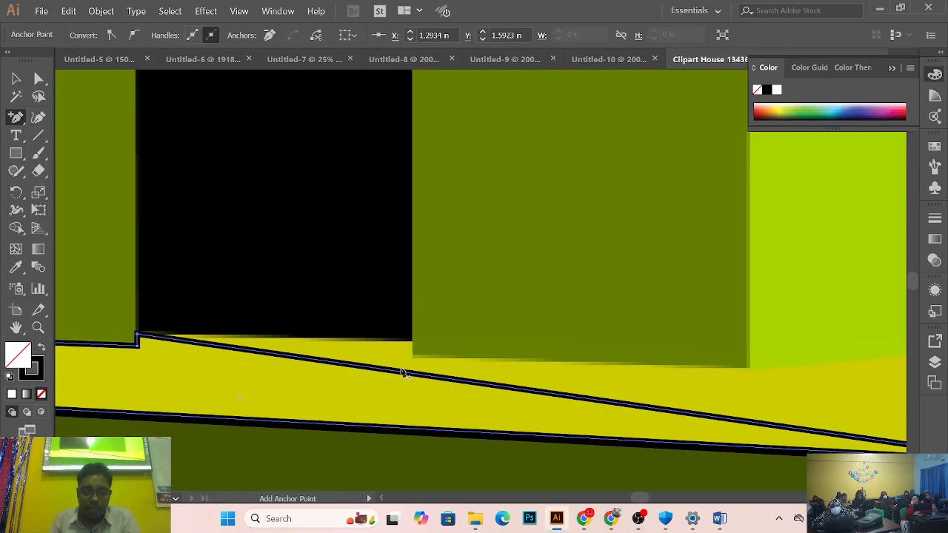
click(402, 371)
click(38, 79)
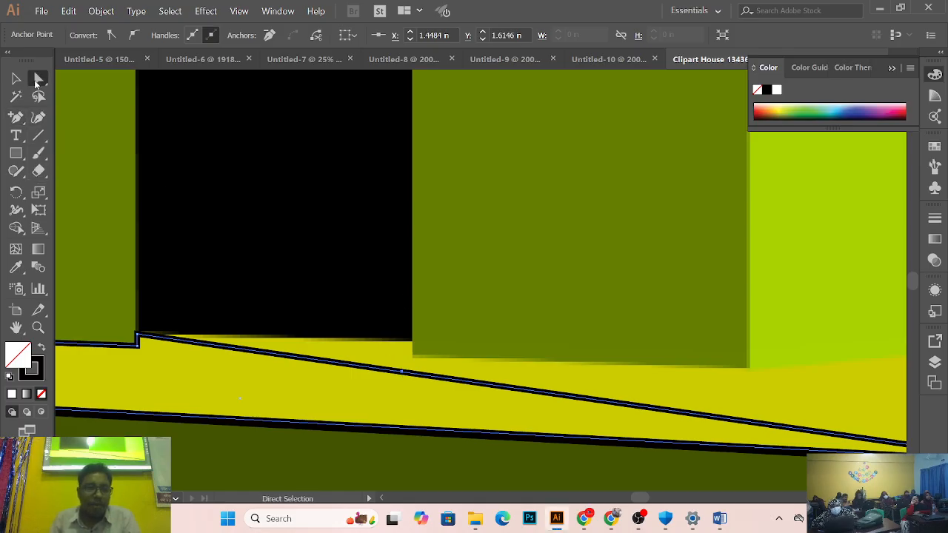
click(371, 381)
drag(400, 372, 412, 343)
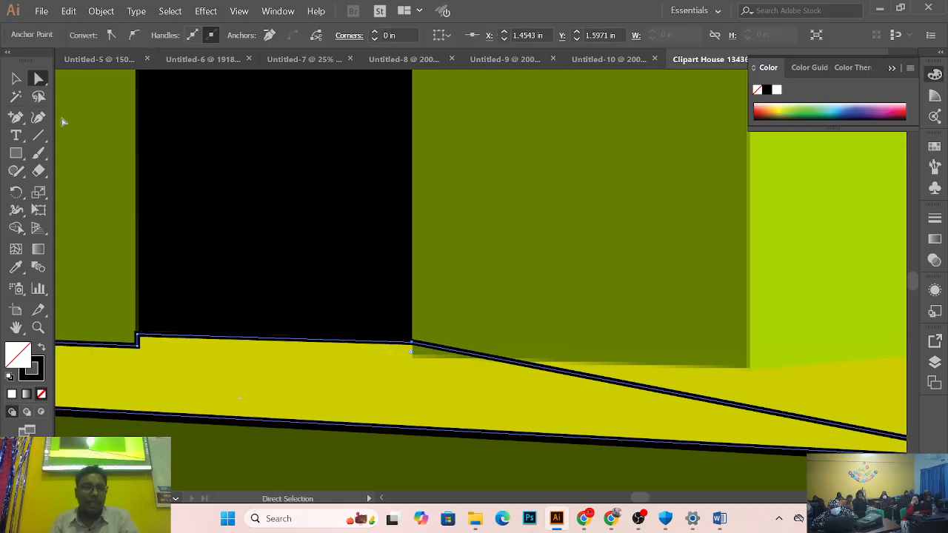
Step: Add an anchor point just right of the door's lower-right corner and move it to the wall base beneath that corner, about X 1.4546 in, Y 1.6063 in
click(15, 117)
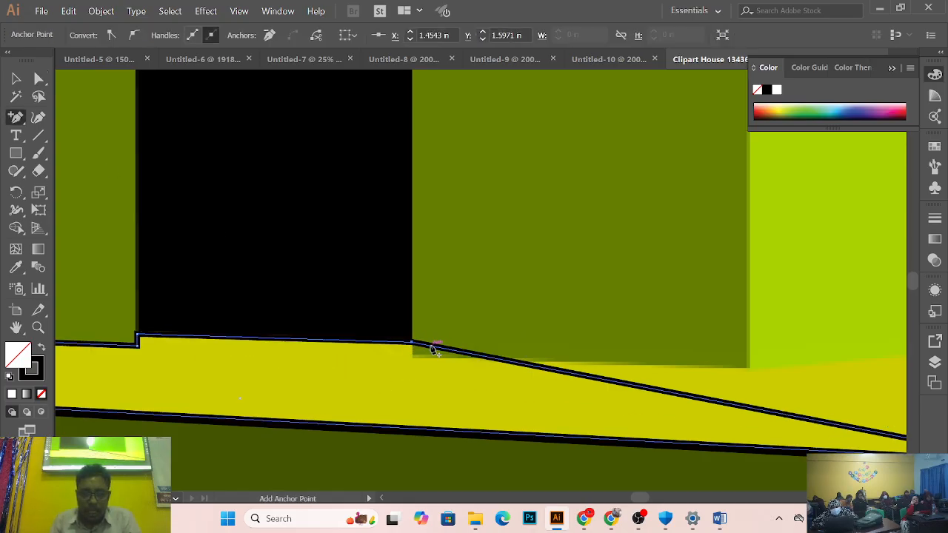
click(430, 346)
click(39, 78)
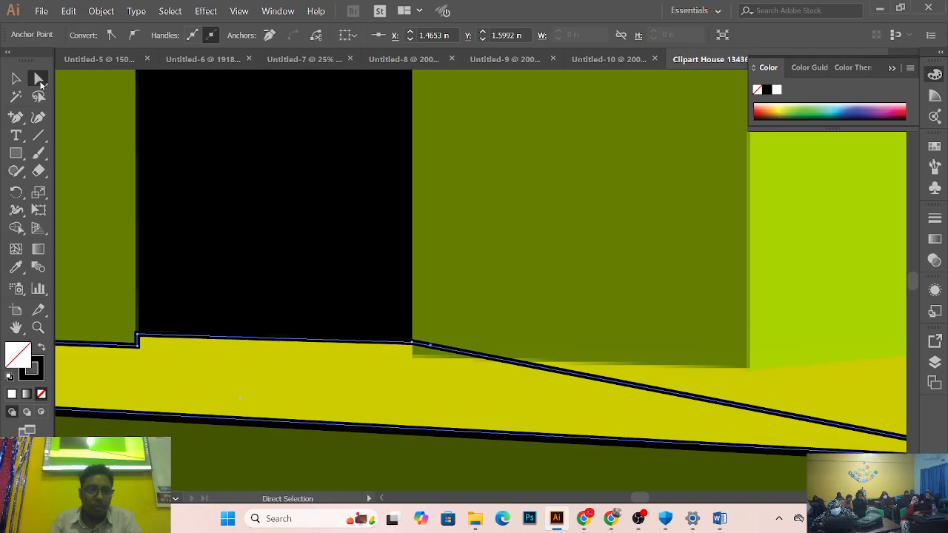
click(361, 381)
drag(428, 346, 411, 359)
Step: Add an anchor point on the sloping edge and move it to the base of the corner between the two green walls, about X 1.6516 in, Y 1.6121 in
drag(546, 351, 294, 341)
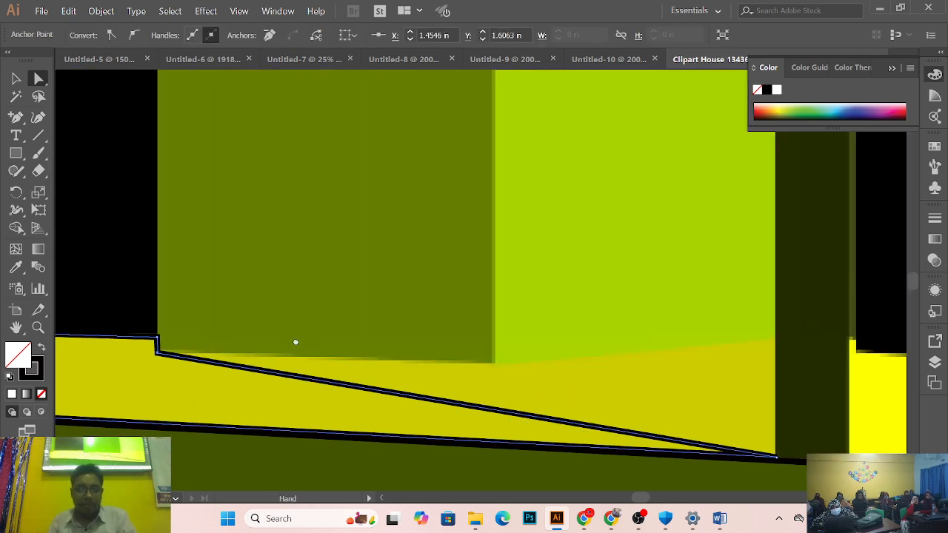
click(16, 117)
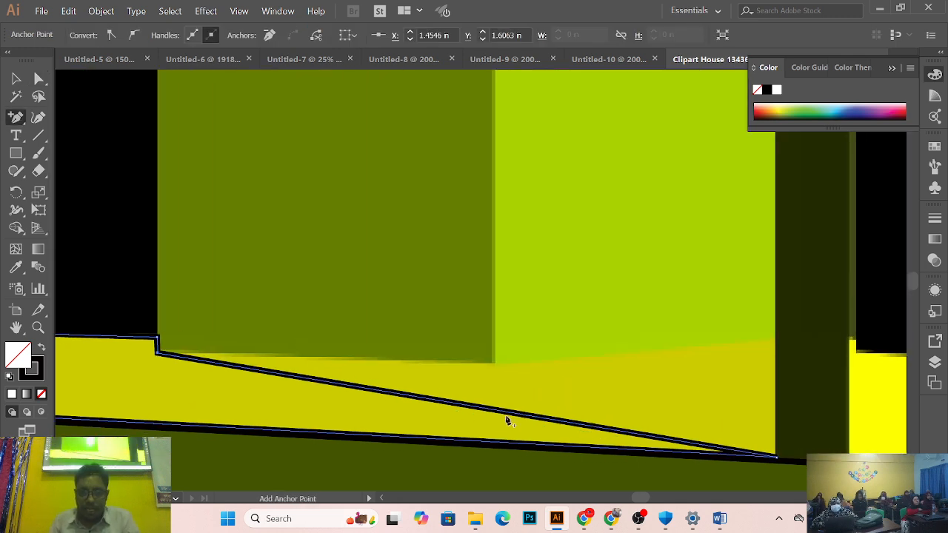
click(488, 407)
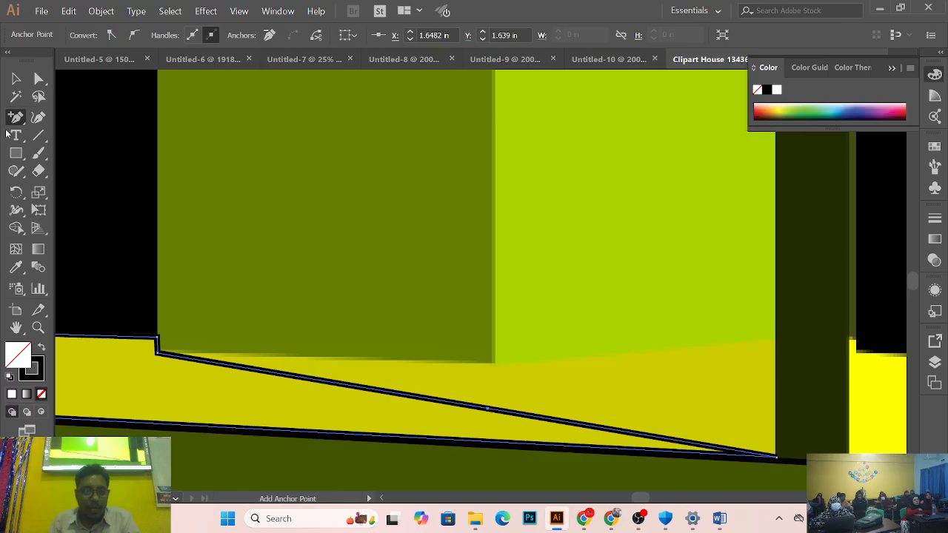
click(38, 79)
click(310, 402)
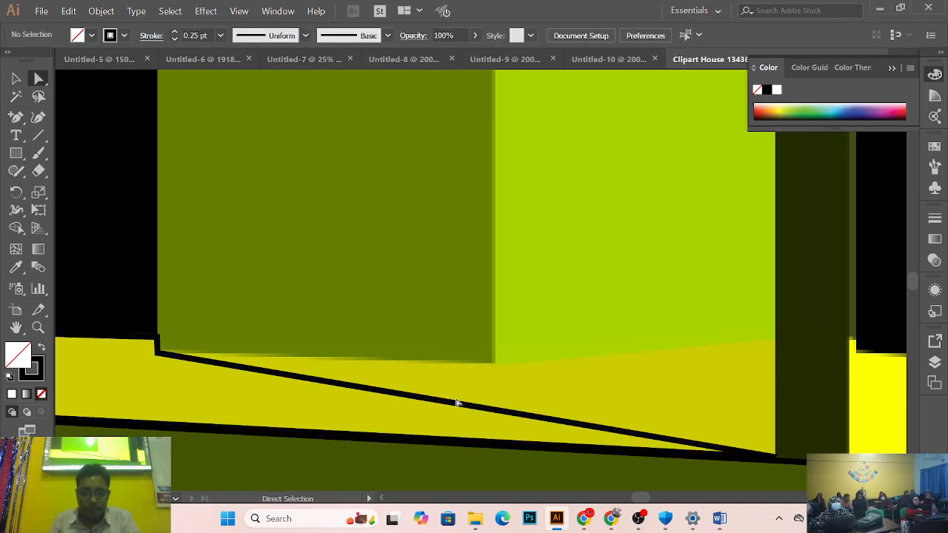
drag(488, 408, 182, 265)
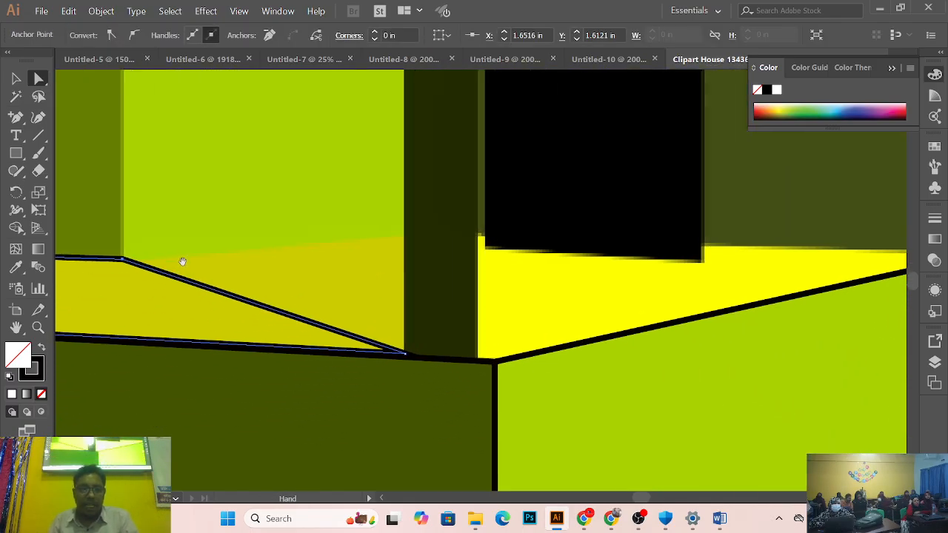
Step: Add an anchor point on the sloping edge between the wall corner and the dark pillar, at about X 1.7349 in, Y 1.64 in
alt+click(16, 117)
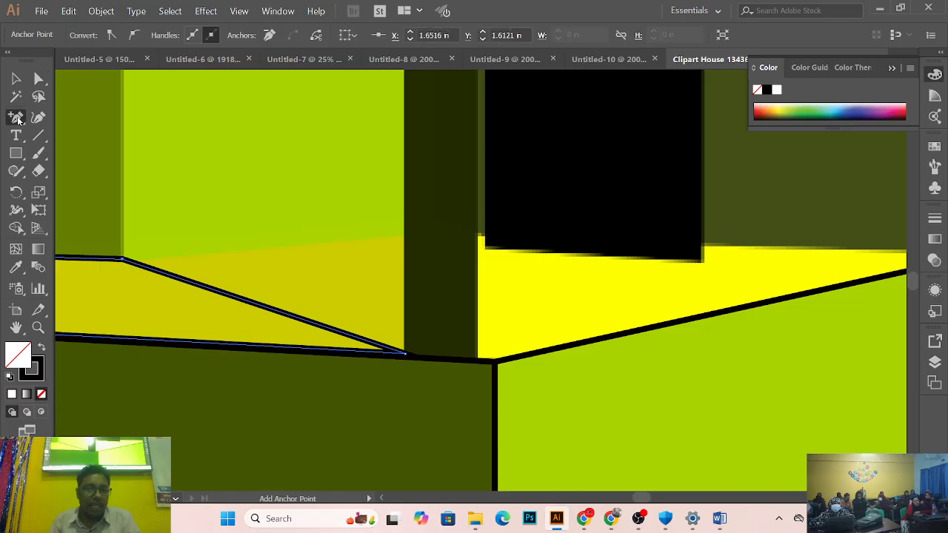
click(266, 306)
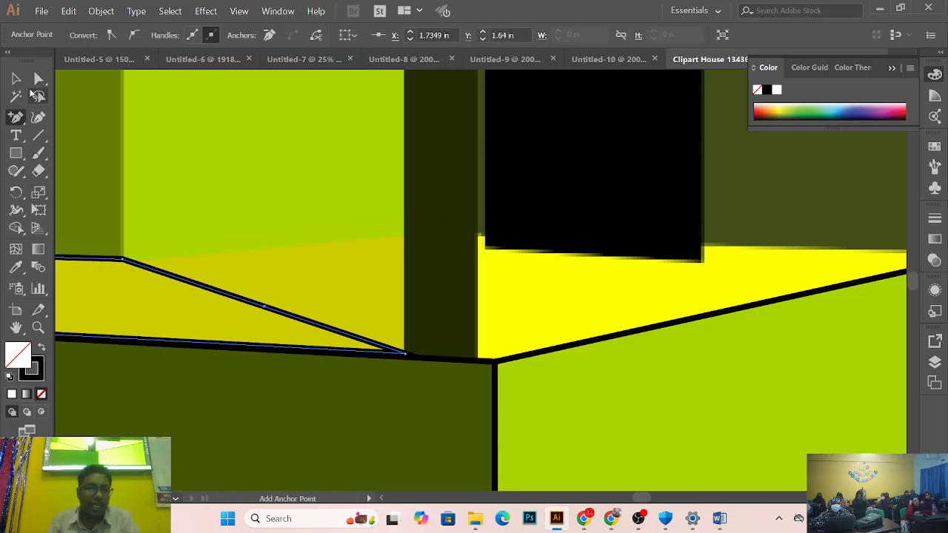
key(a)
click(221, 316)
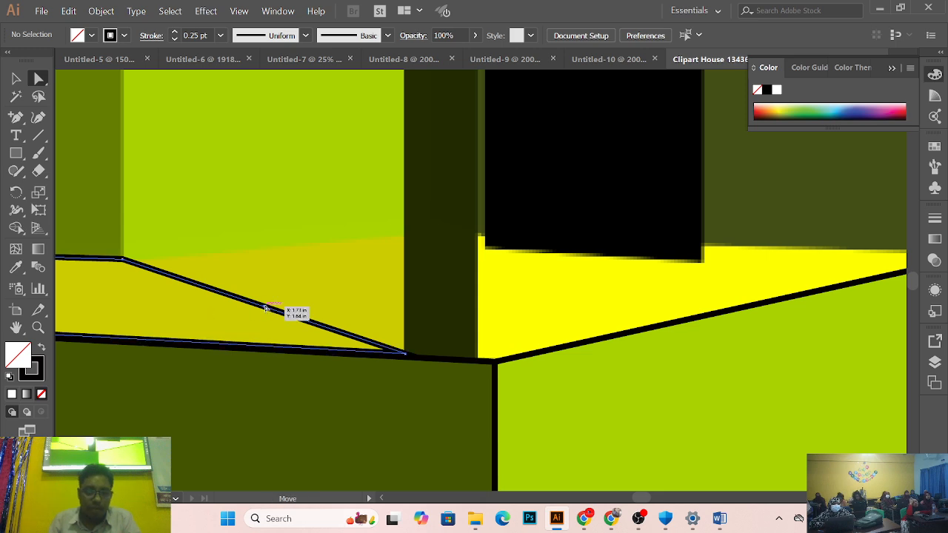
Step: Move the midpoint anchor of the porch floor outline's sloping edge to the corner where the side wall's base meets the porch post
click(266, 306)
click(264, 310)
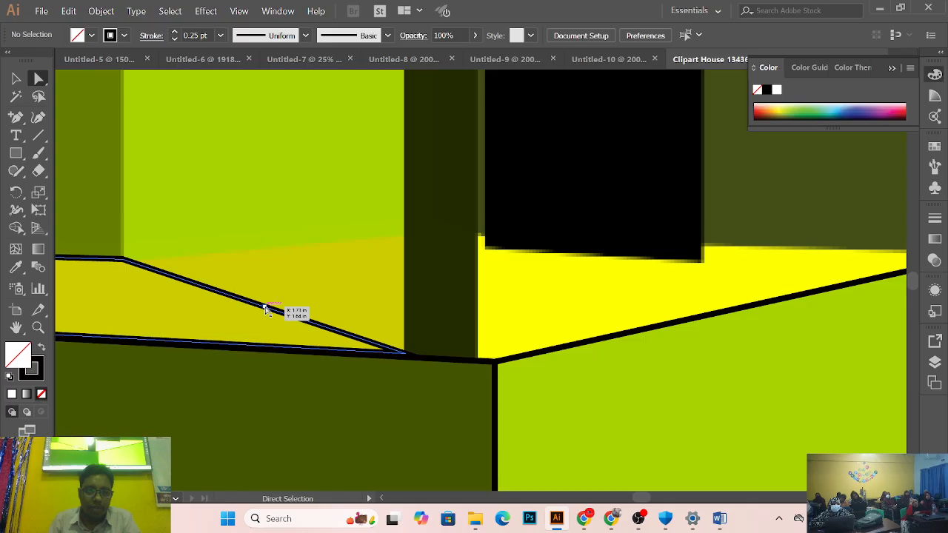
drag(264, 306, 404, 237)
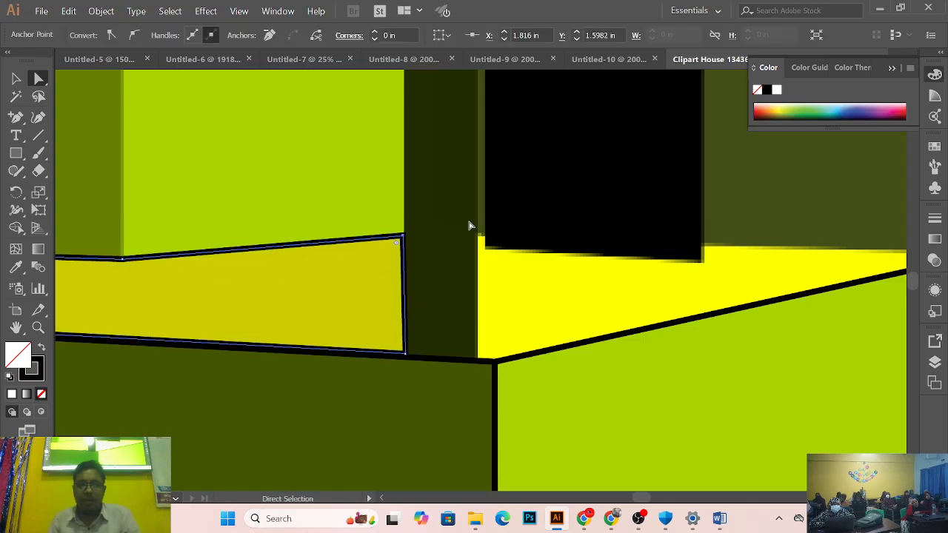
Step: Draw a rectangle on the bright green side wall under the porch, starting at the wall's upper corner beside the front wall
ctrl+alt+click(384, 229)
ctrl+alt+click(384, 229)
ctrl+click(491, 309)
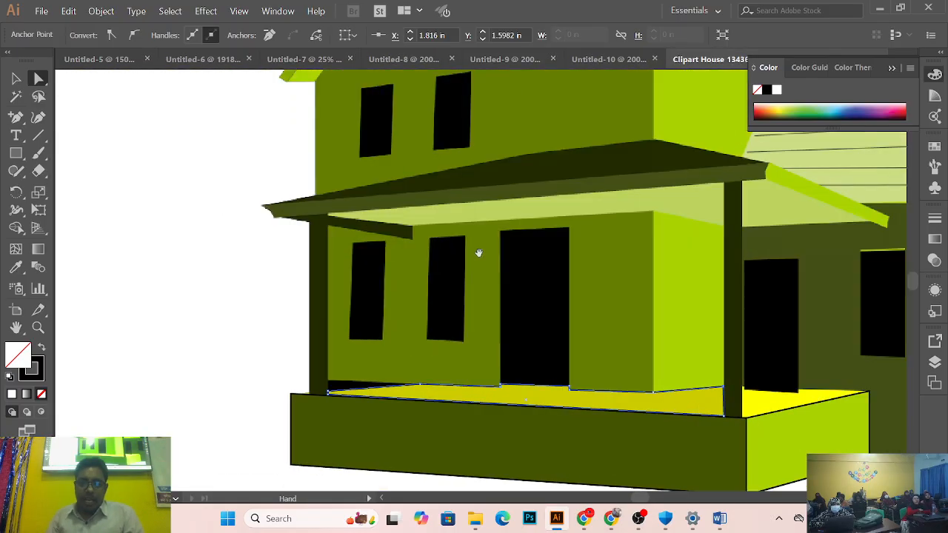
drag(479, 254, 277, 361)
ctrl+click(338, 375)
drag(374, 461, 302, 241)
drag(304, 359, 258, 291)
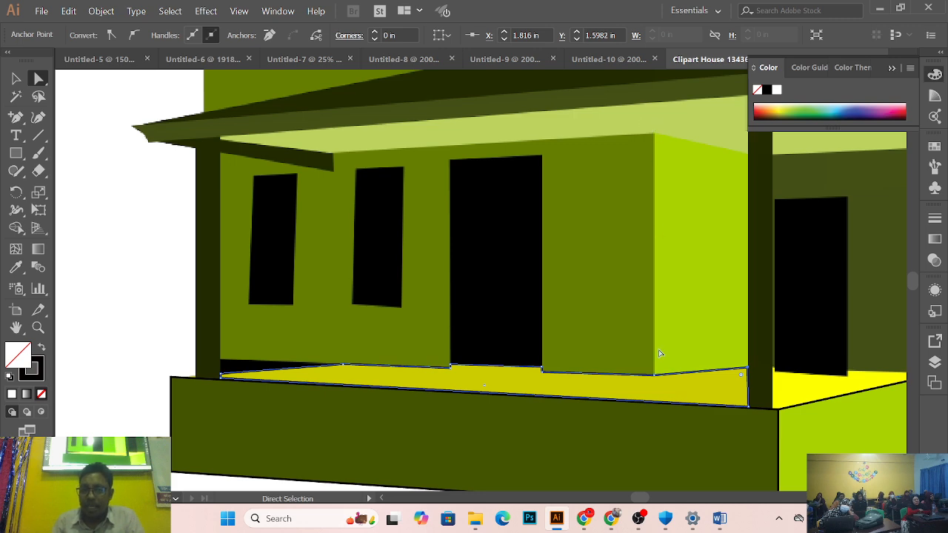
drag(658, 322, 311, 380)
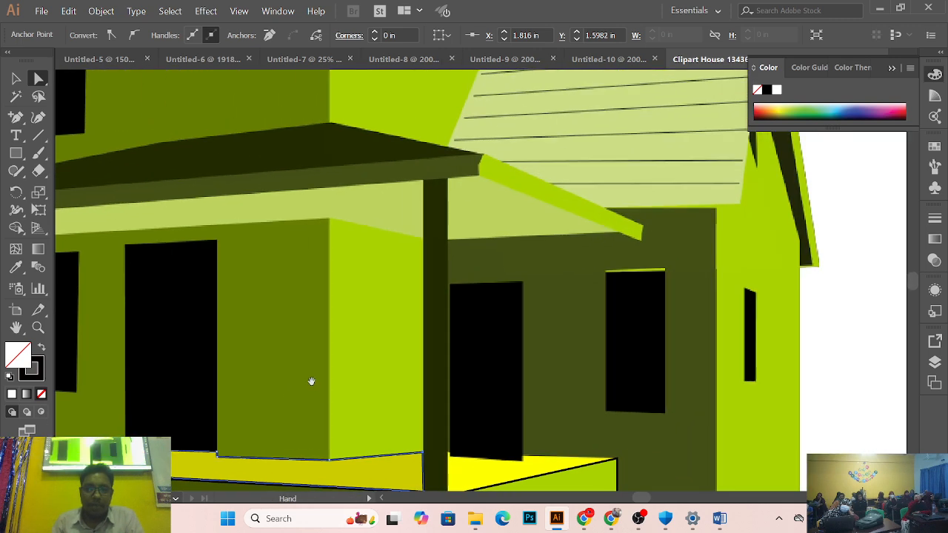
click(15, 153)
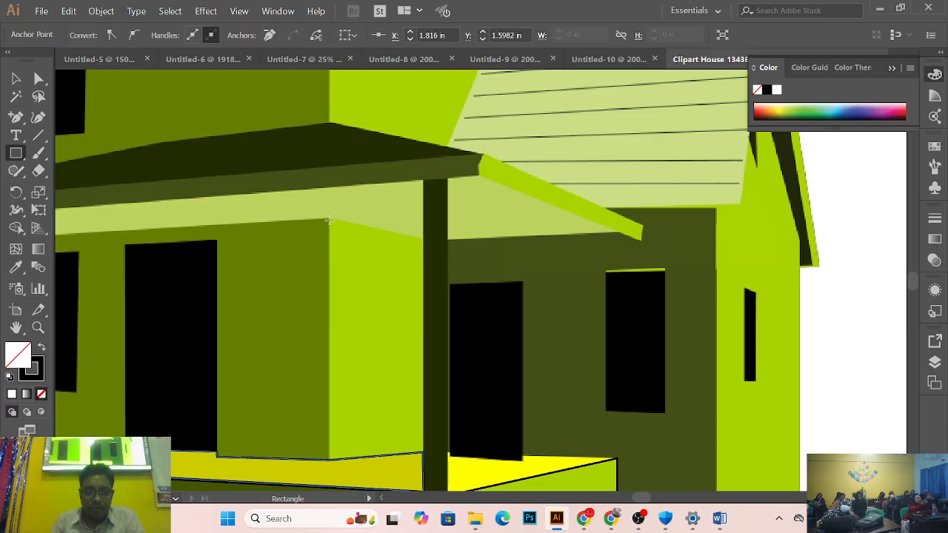
mouse_move(329, 219)
mouse_down()
mouse_move(402, 362)
mouse_move(385, 390)
mouse_up()
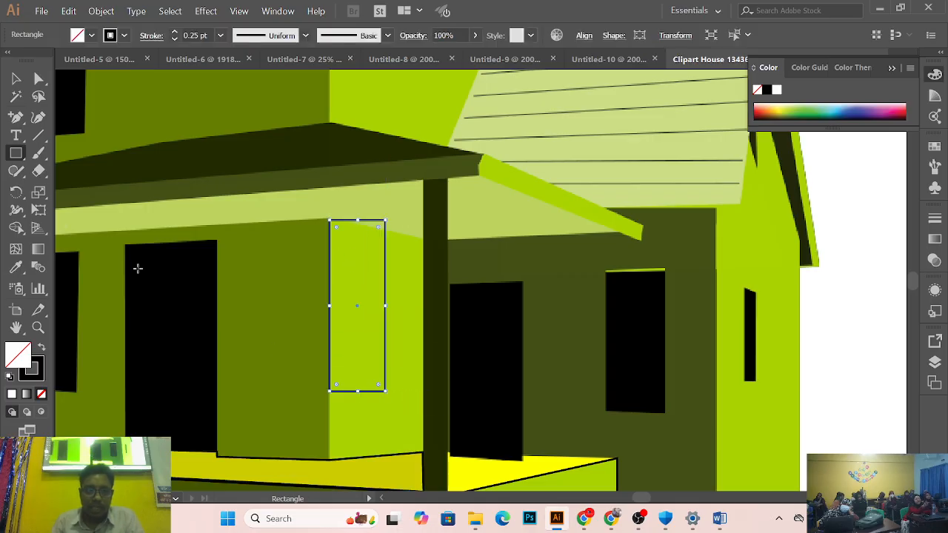
Step: Reshape the side wall rectangle with Direct Selection, moving its two post-side corners and lower front corner onto the wall's corners
click(38, 79)
click(318, 303)
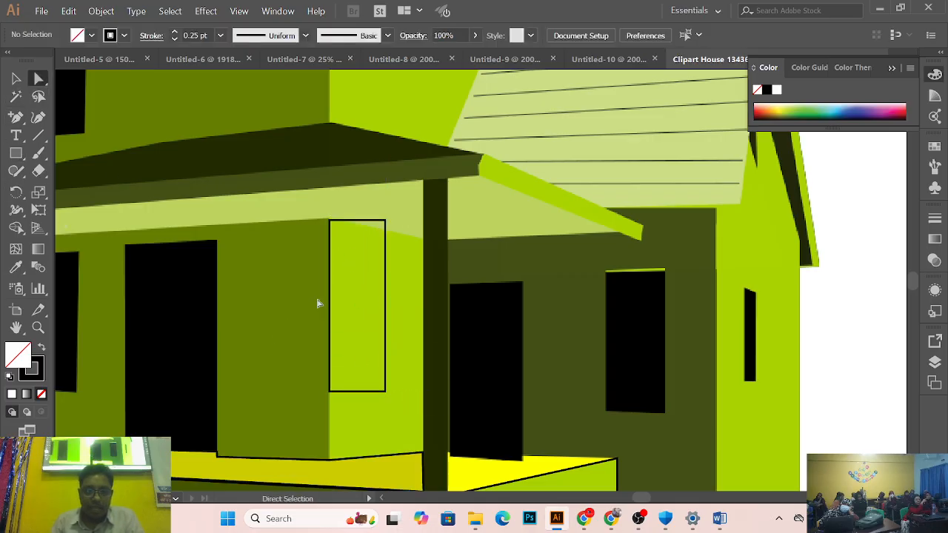
drag(385, 220, 423, 239)
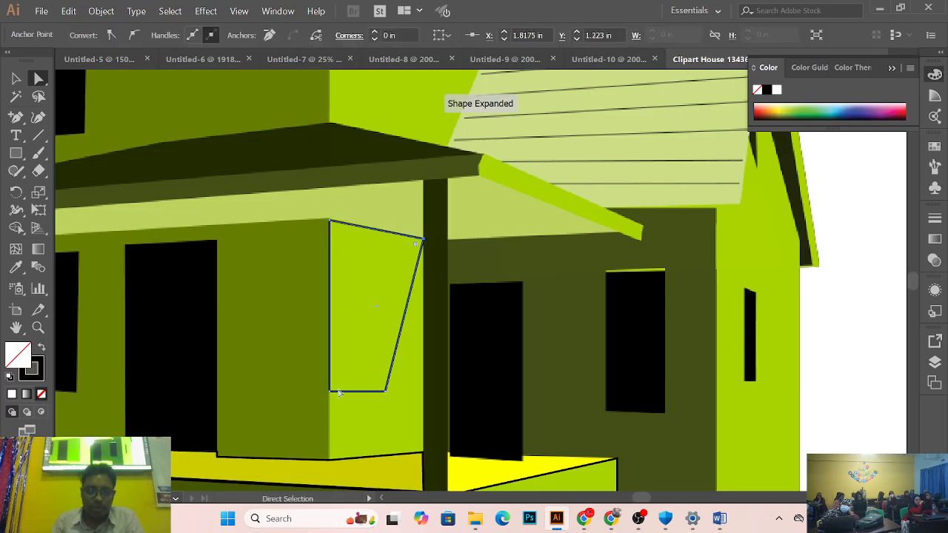
drag(386, 392, 423, 451)
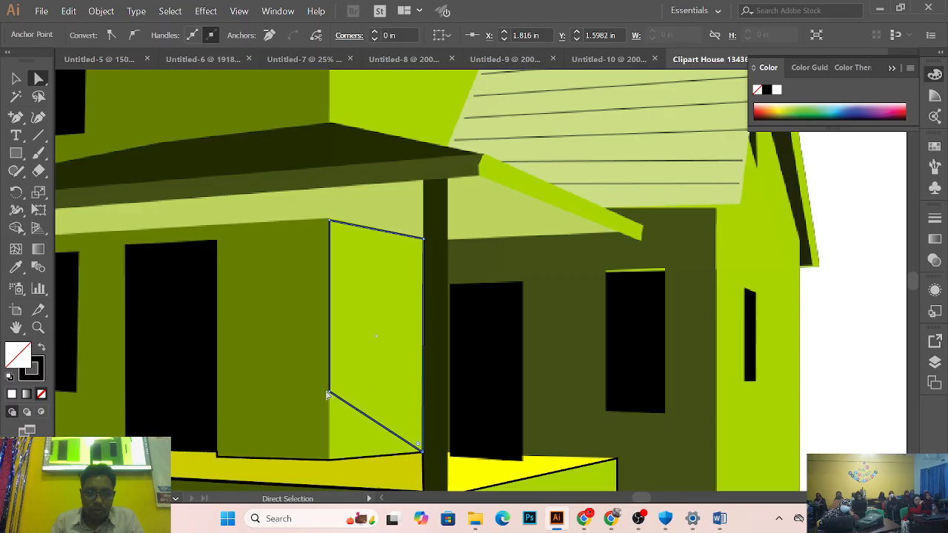
drag(330, 390, 330, 458)
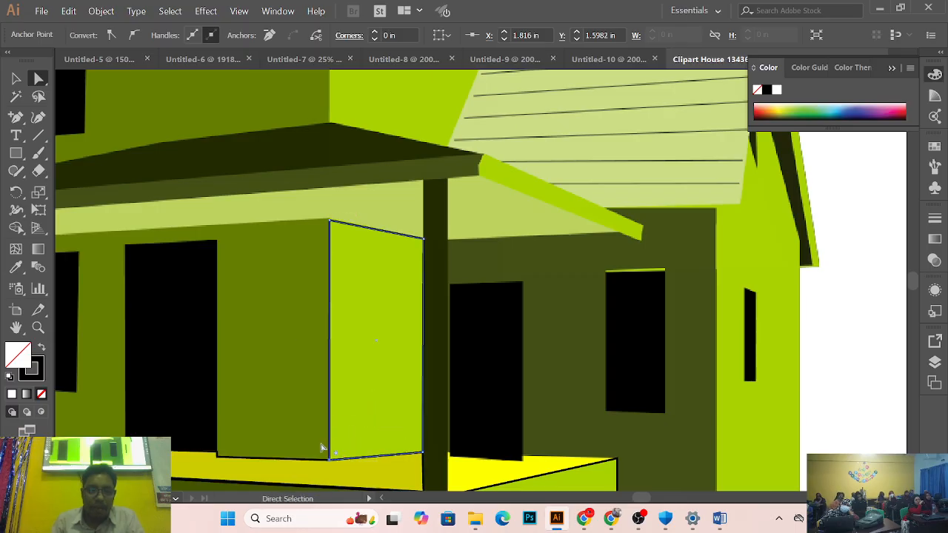
Step: Draw a rectangle across the ground-floor front wall, starting at its upper end beside the far porch post
drag(249, 288, 520, 282)
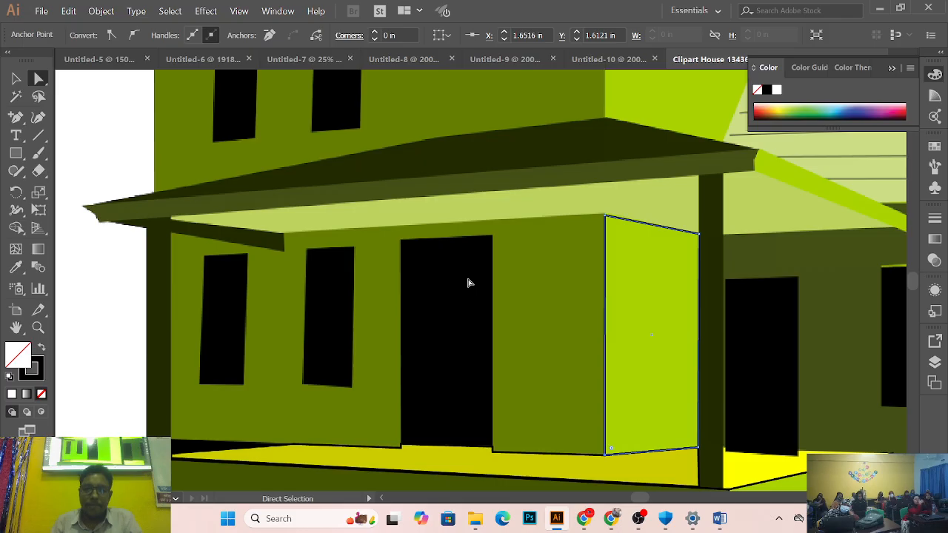
drag(468, 282, 423, 408)
drag(423, 408, 436, 274)
scroll(471, 289, down, 2)
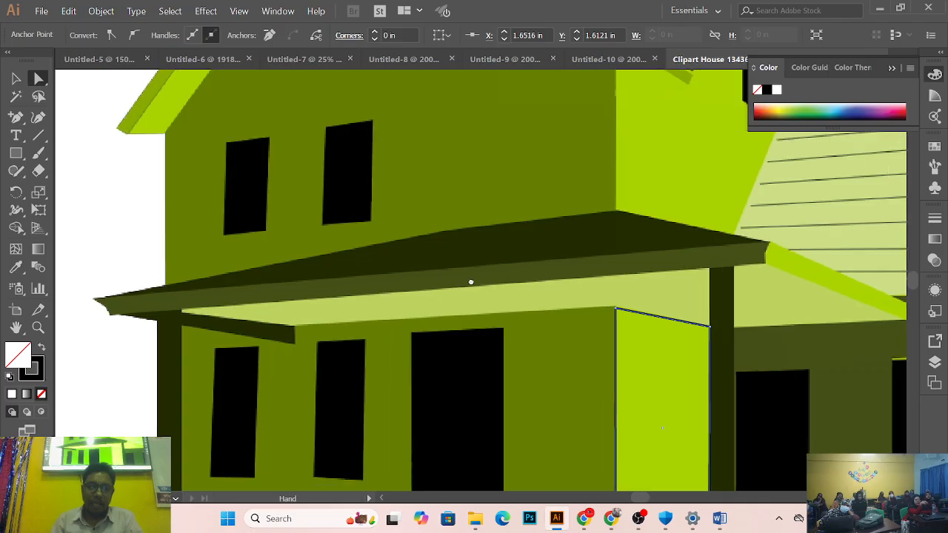
click(18, 154)
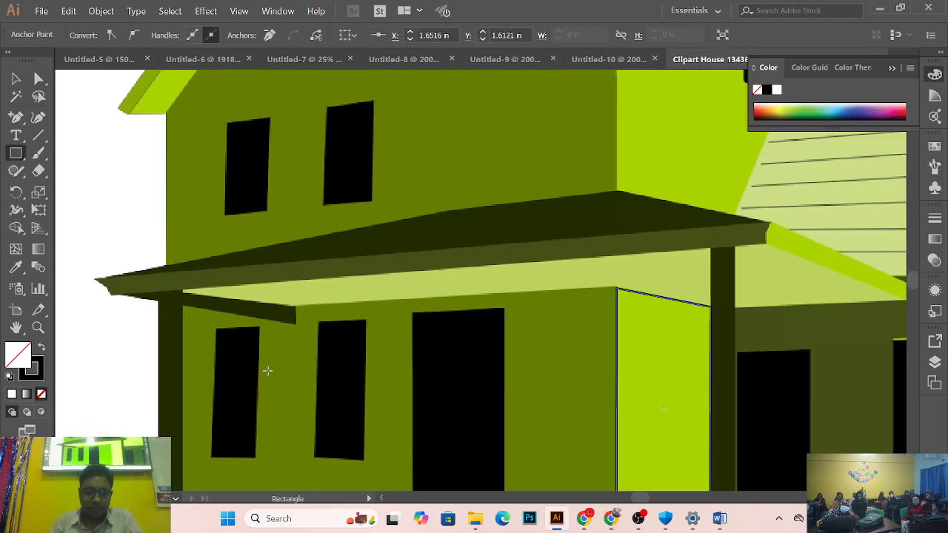
scroll(350, 351, down, 3)
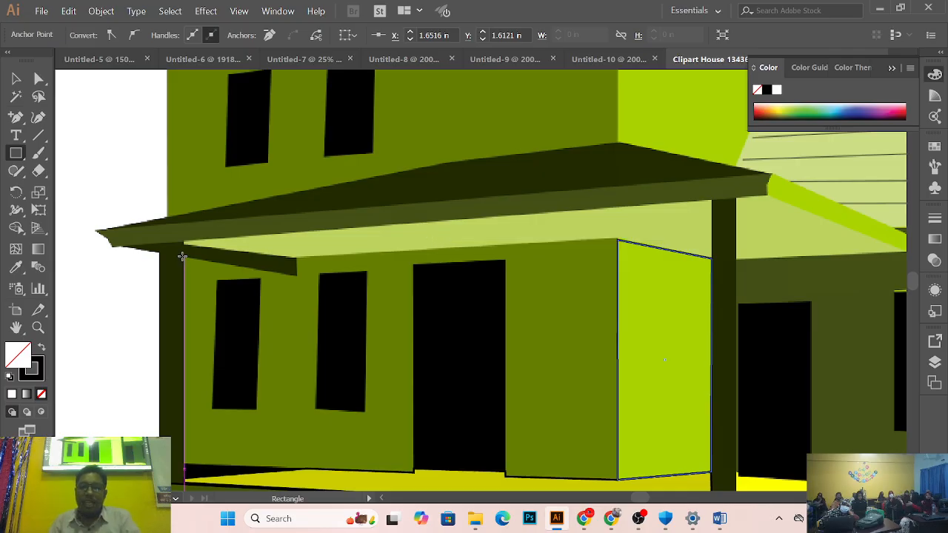
drag(182, 256, 571, 423)
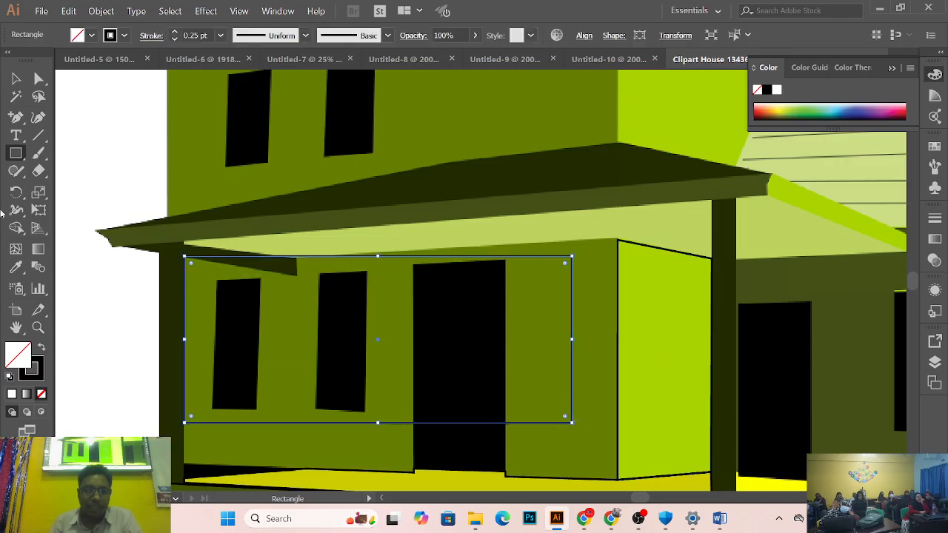
Step: Reshape the front wall rectangle by moving its upper-right, lower-right and lower-left anchors onto the wall's corners
click(16, 79)
click(39, 78)
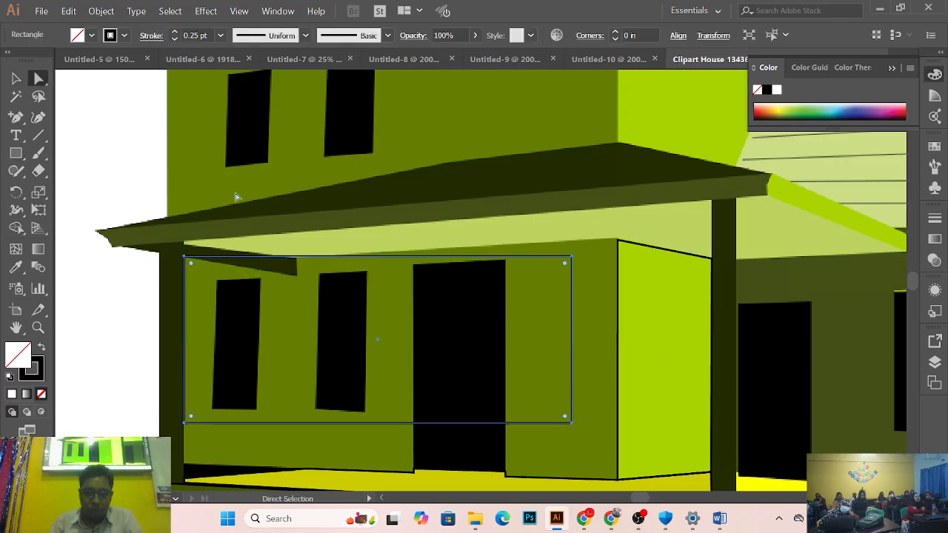
click(586, 309)
drag(570, 257, 615, 243)
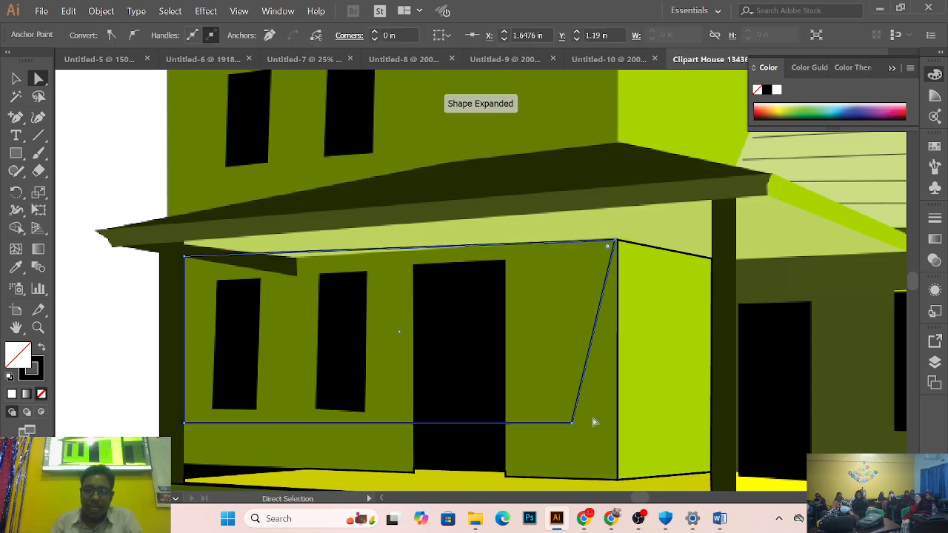
drag(571, 421, 616, 477)
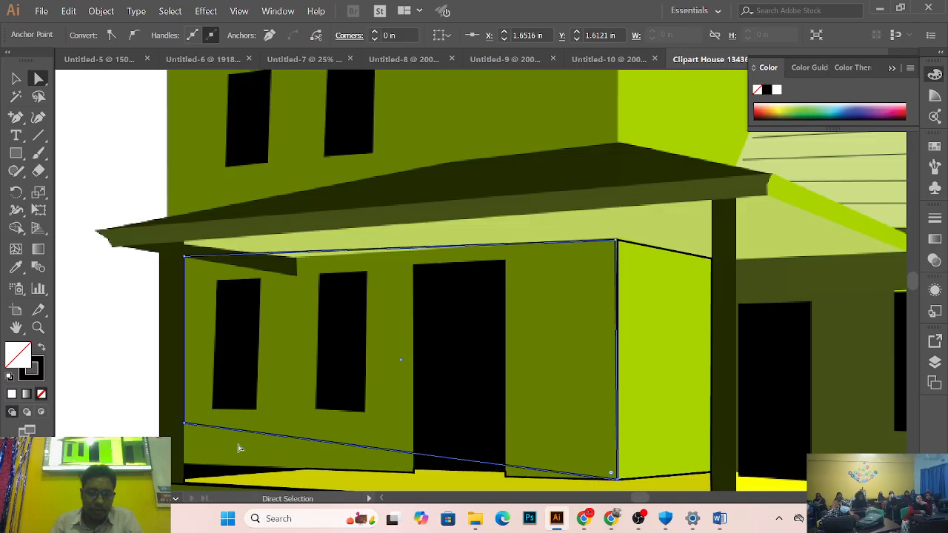
drag(187, 426, 187, 467)
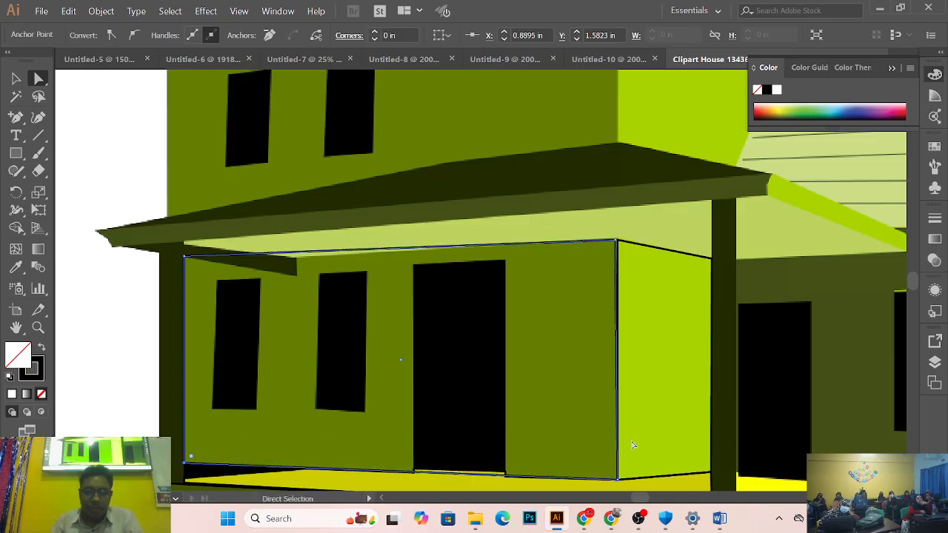
Step: Check the front wall outline along the door's base and nudge its upper-left anchor at the porch post
ctrl+click(469, 407)
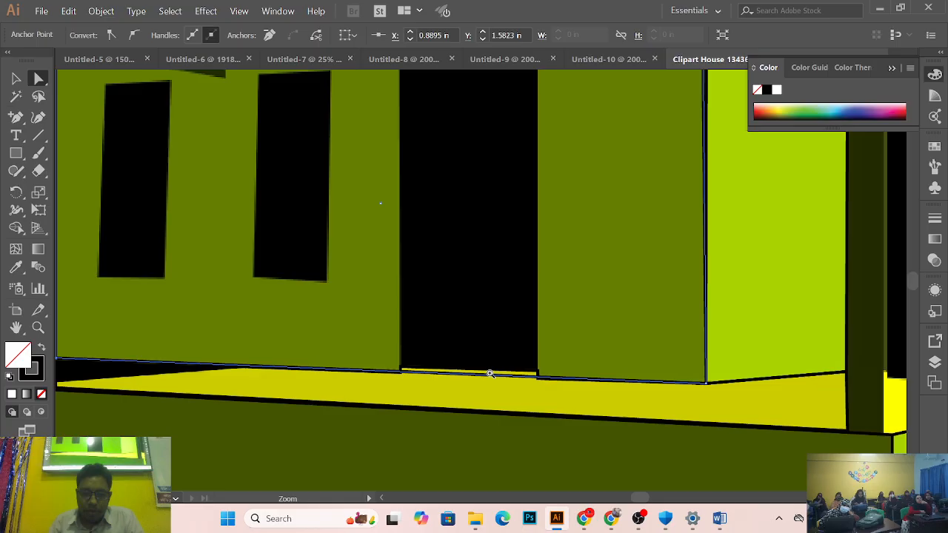
ctrl+click(462, 357)
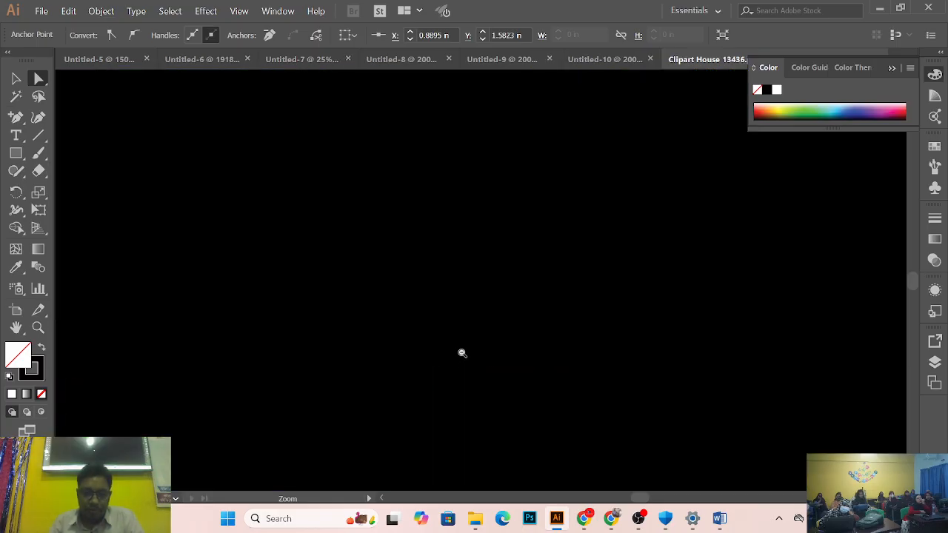
scroll(462, 353, down, 10)
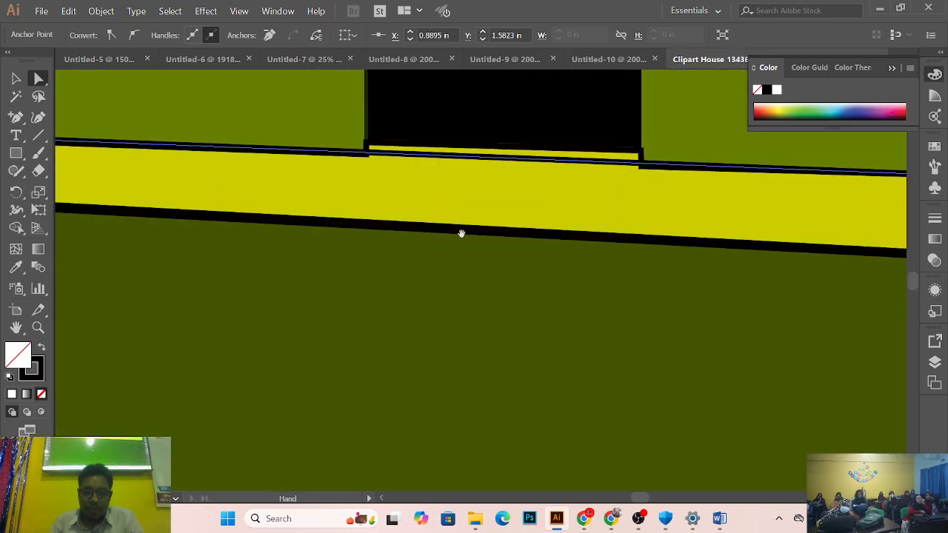
ctrl+alt+click(457, 203)
ctrl+alt+click(452, 201)
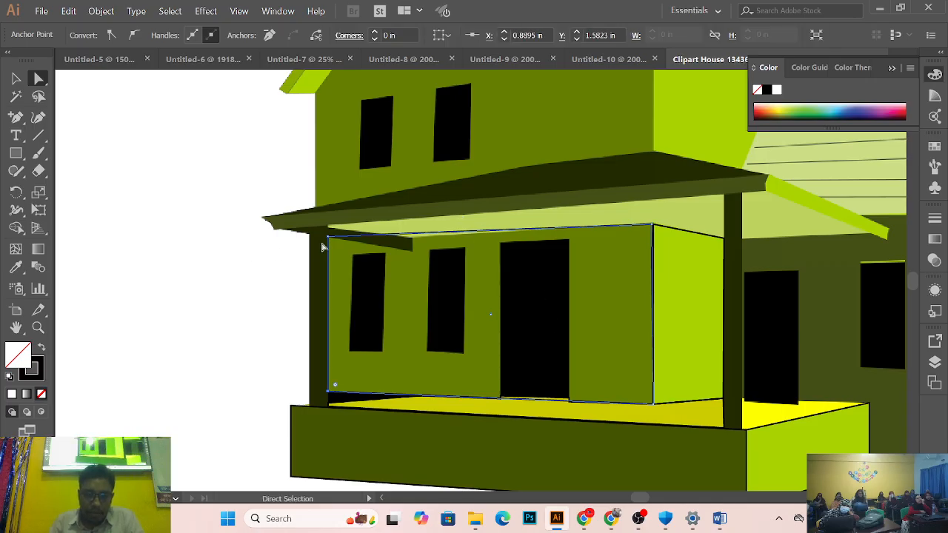
drag(327, 239, 327, 238)
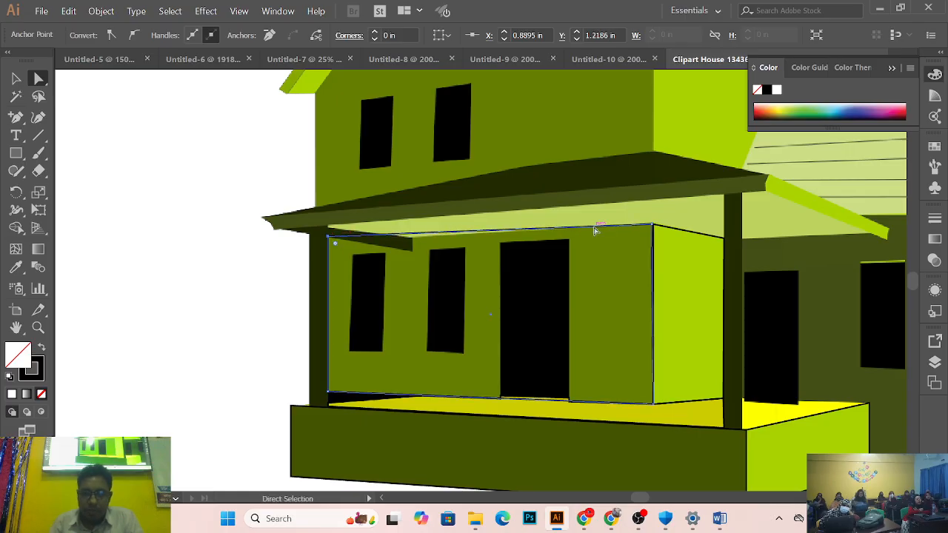
Step: Draw a rectangle over the ground-floor window nearest the far porch post
ctrl+click(561, 253)
ctrl+click(561, 253)
drag(425, 284, 628, 285)
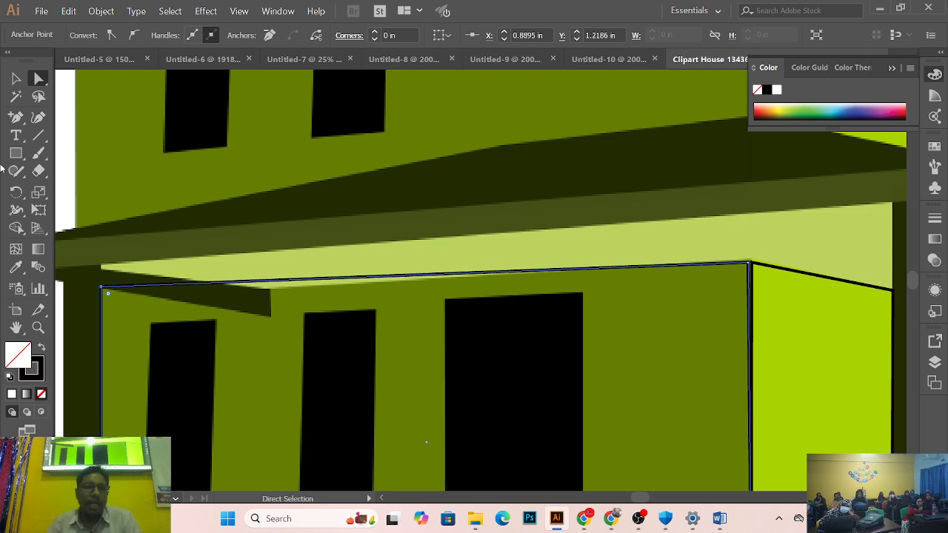
scroll(412, 341, down, 3)
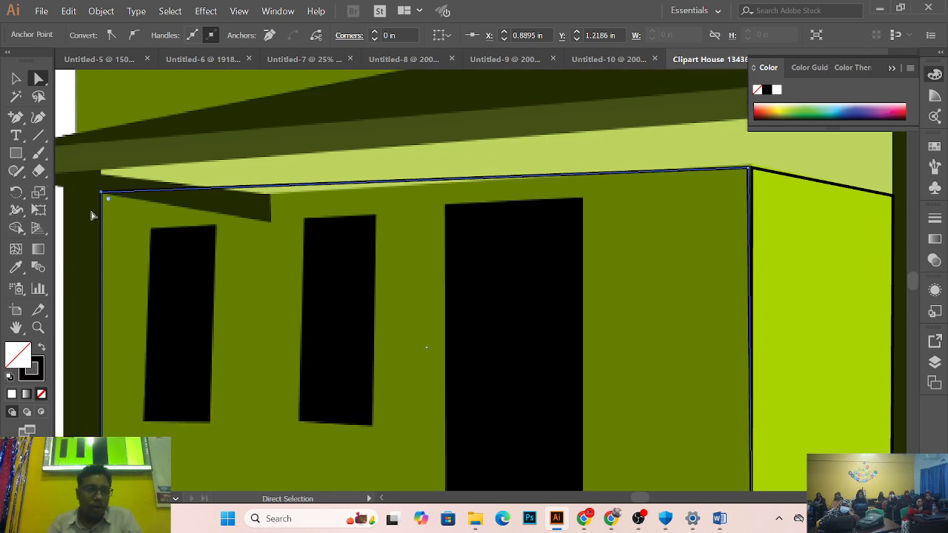
click(16, 154)
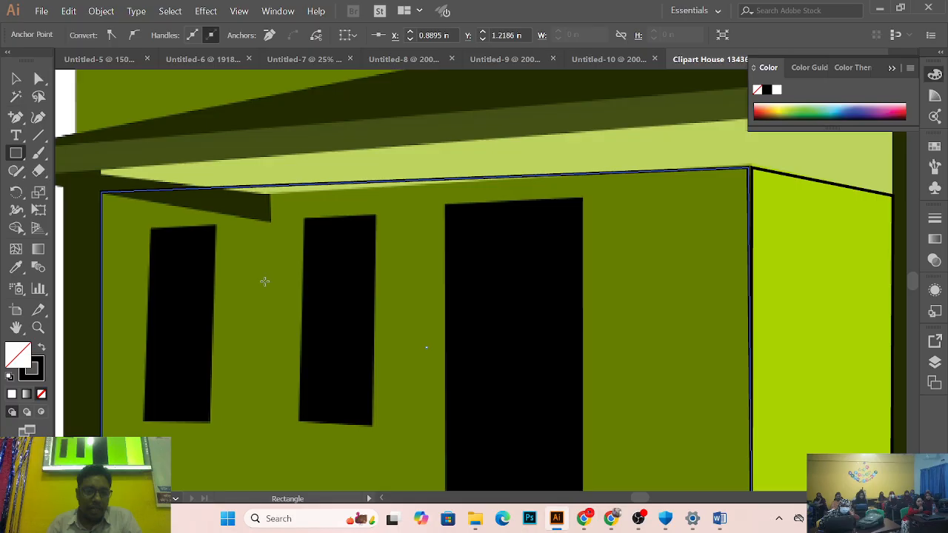
drag(150, 228, 210, 423)
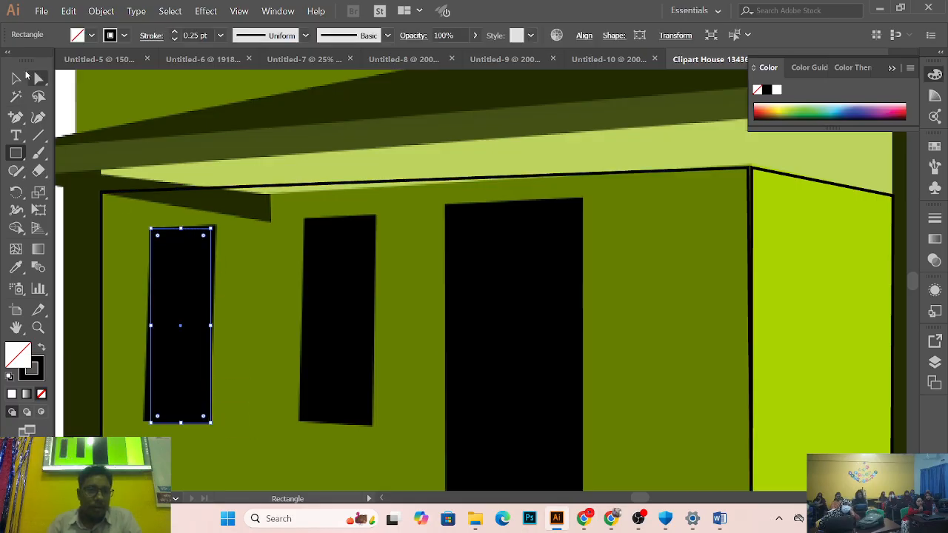
Step: Reshape the window rectangle by moving its upper-right and lower-left anchors onto the slanted window's corners
click(17, 79)
click(230, 252)
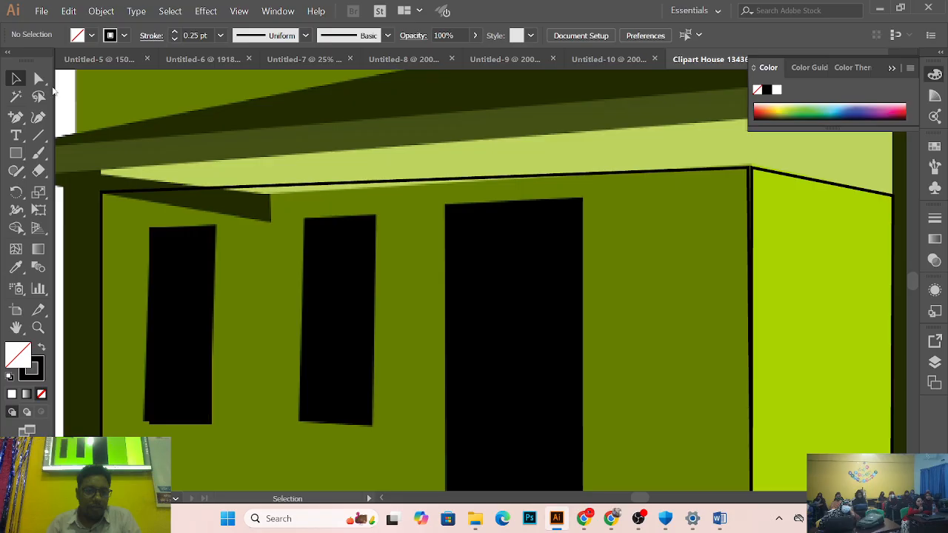
click(207, 281)
click(40, 84)
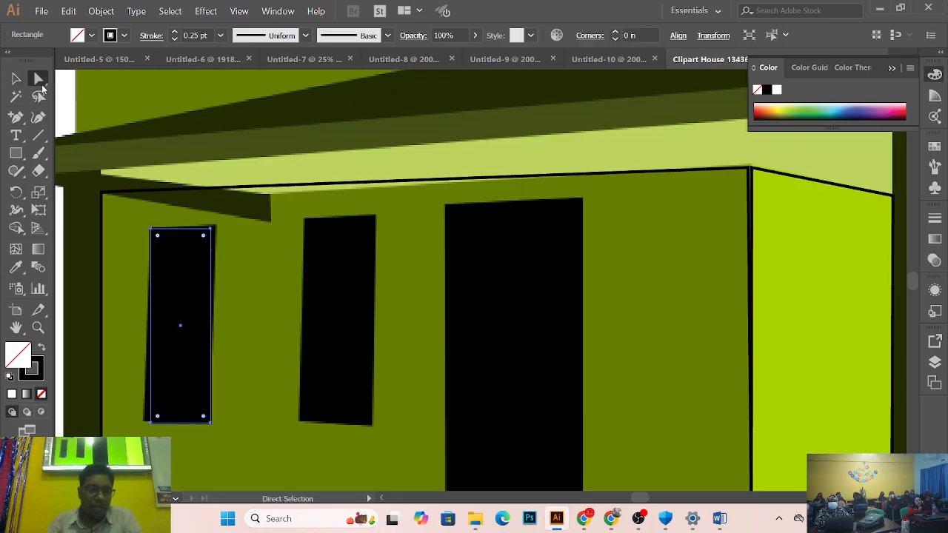
click(230, 233)
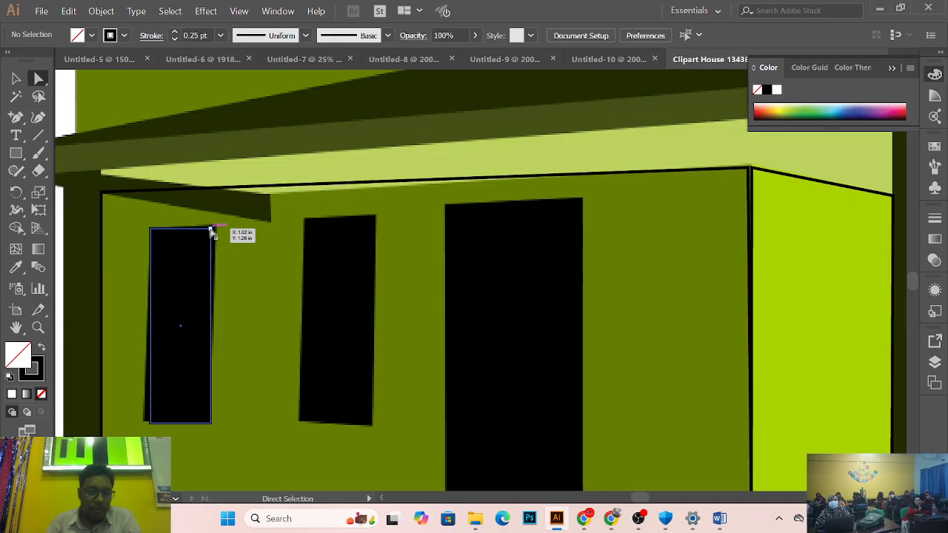
drag(215, 227, 216, 229)
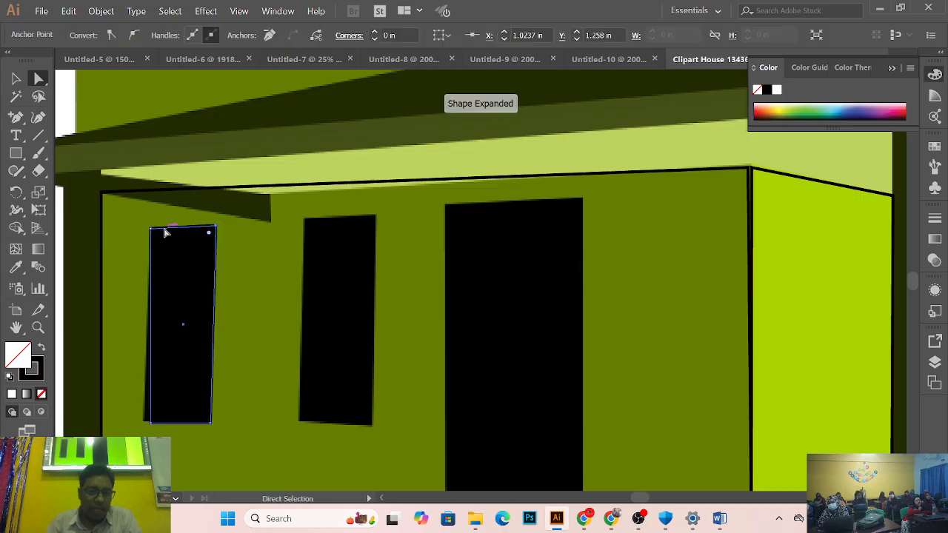
scroll(252, 250, up, 1)
drag(293, 284, 234, 245)
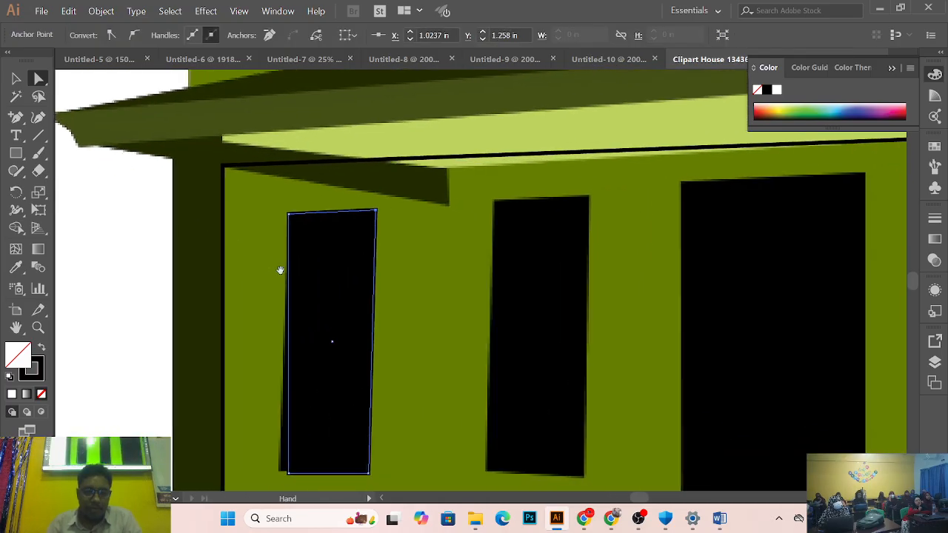
drag(288, 472, 283, 473)
click(286, 474)
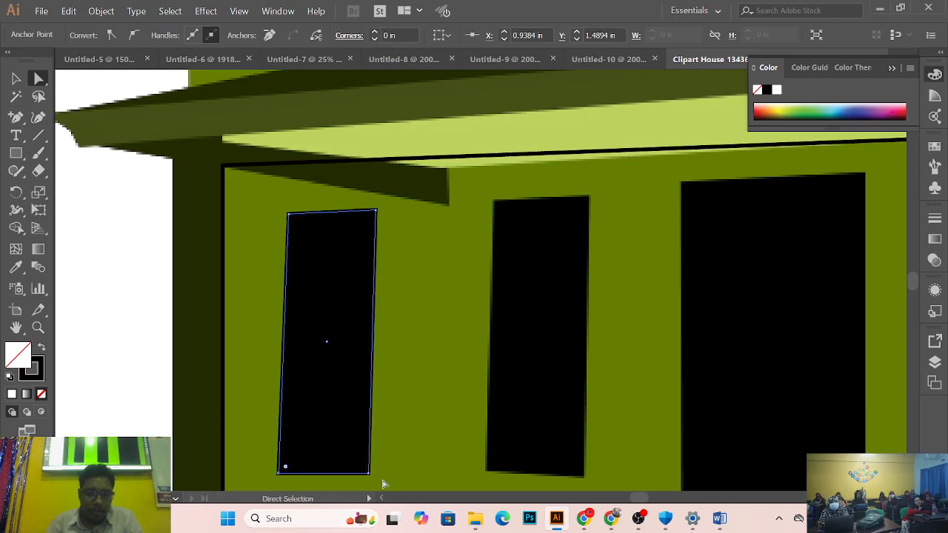
Step: Refine the window outline near the far porch post by adjusting its lower-right, upper-left and lower-left anchors to the window's corners
drag(370, 478, 373, 472)
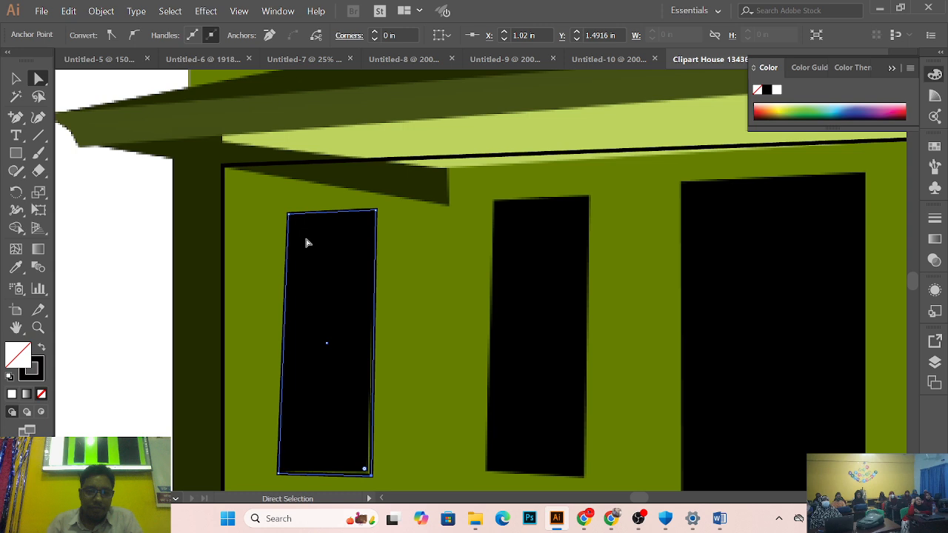
drag(288, 214, 288, 214)
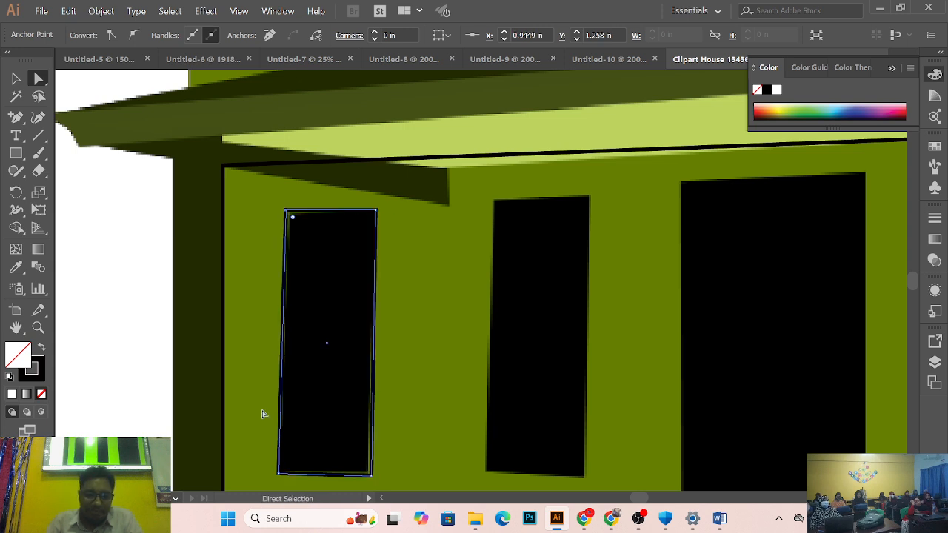
drag(278, 475, 277, 473)
Step: Examine the corner where the two ground-floor wall outlines meet, the upper storey and the porch front
scroll(438, 298, down, 2)
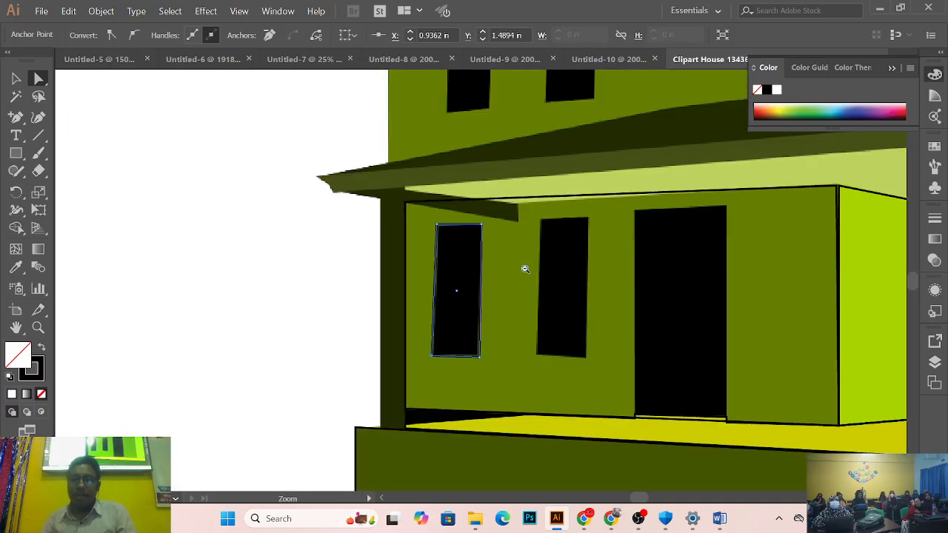
scroll(550, 237, down, 3)
scroll(415, 306, up, 5)
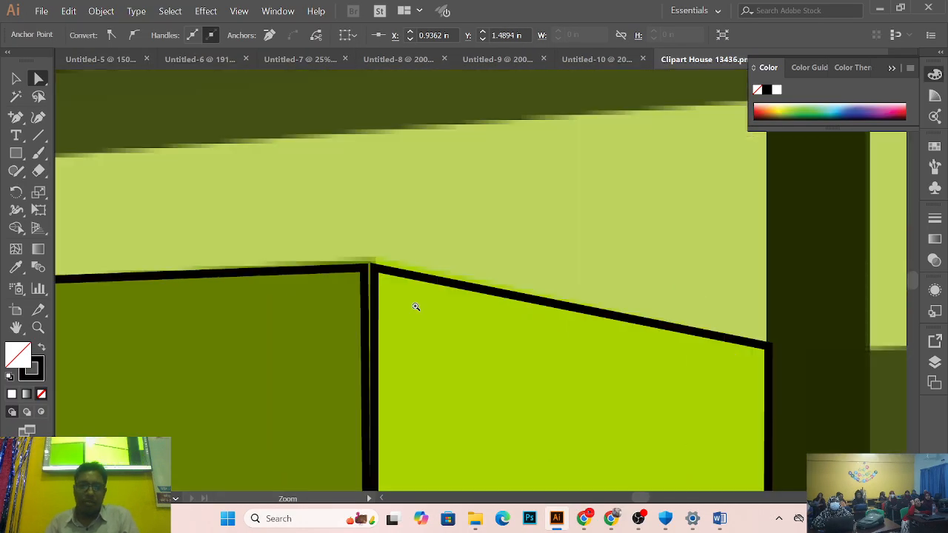
scroll(595, 311, down, 3)
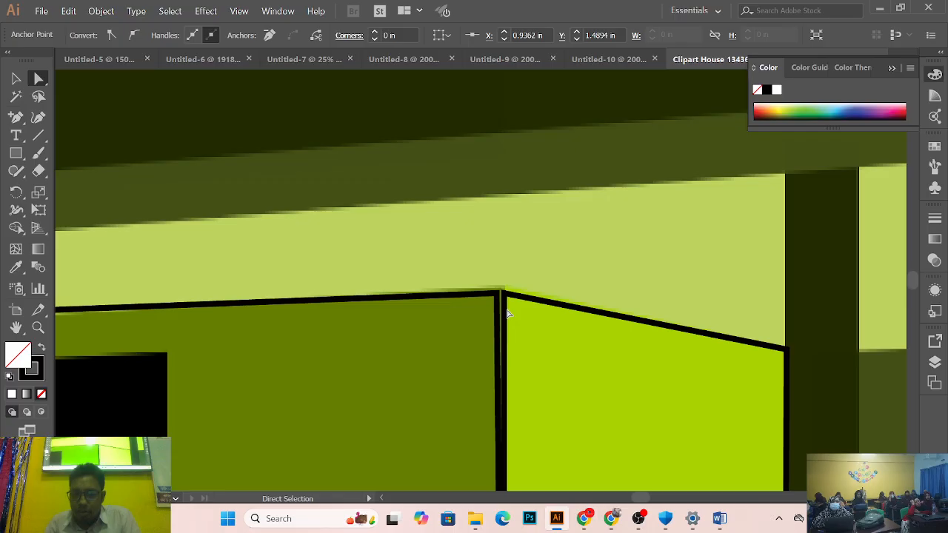
scroll(467, 279, down, 5)
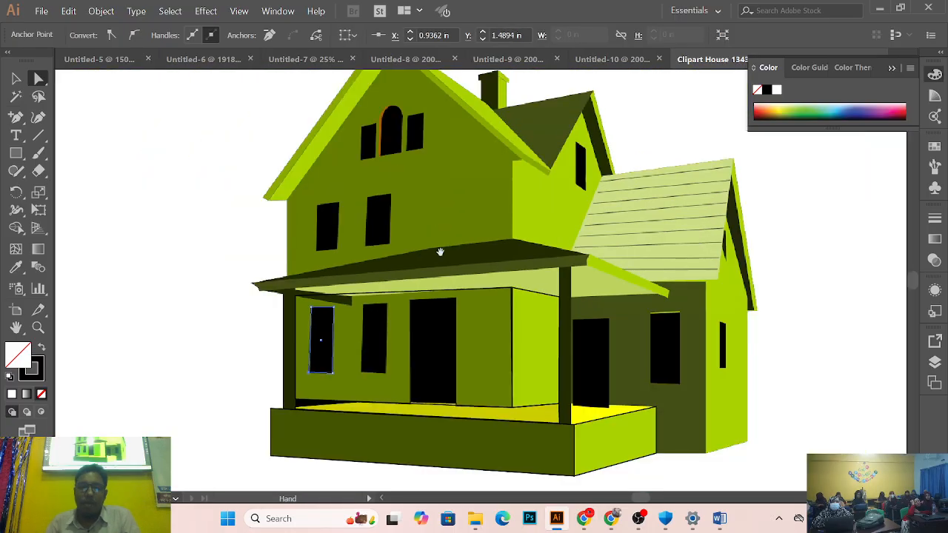
scroll(440, 252, up, 4)
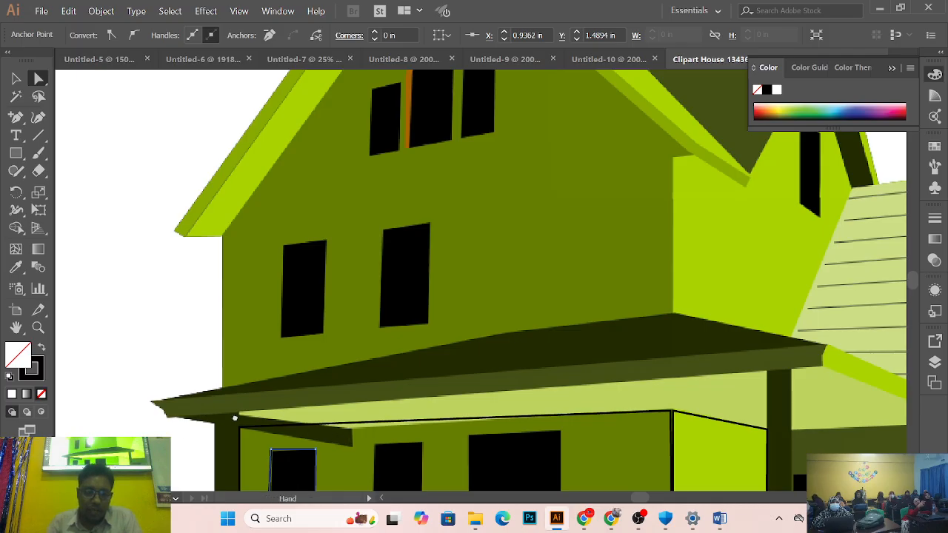
scroll(232, 416, down, 3)
scroll(318, 377, down, 2)
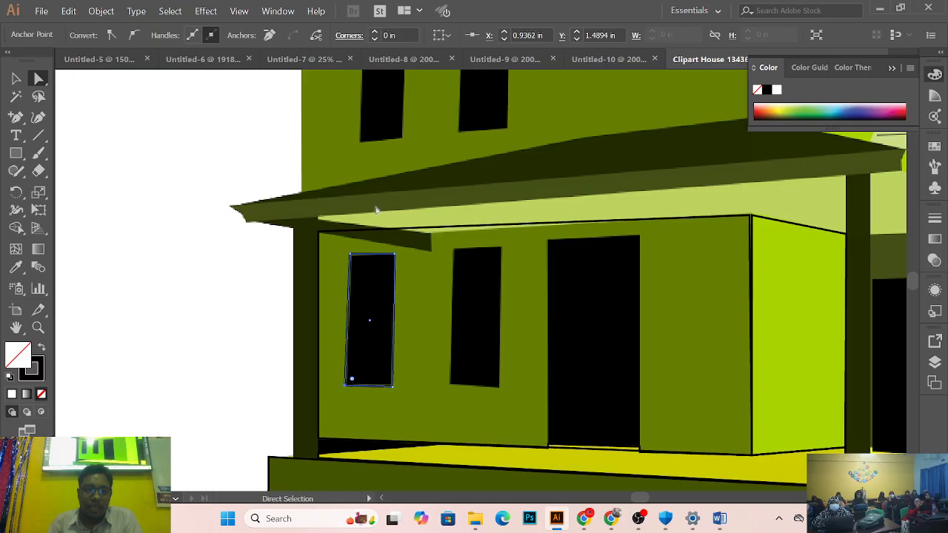
Step: Add a point on the top edge of the front wall outline with the Curvature tool, fitting it to the wall's edge
drag(375, 210, 305, 341)
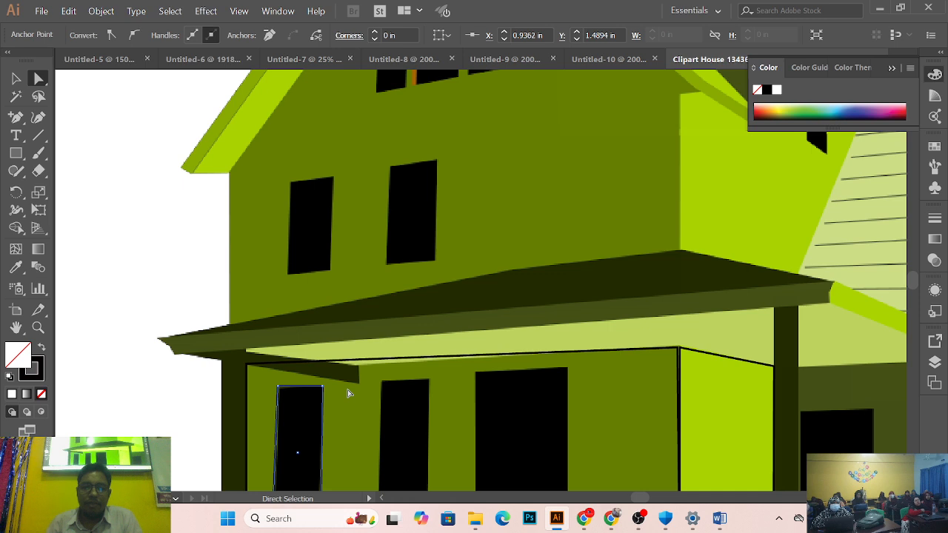
click(38, 117)
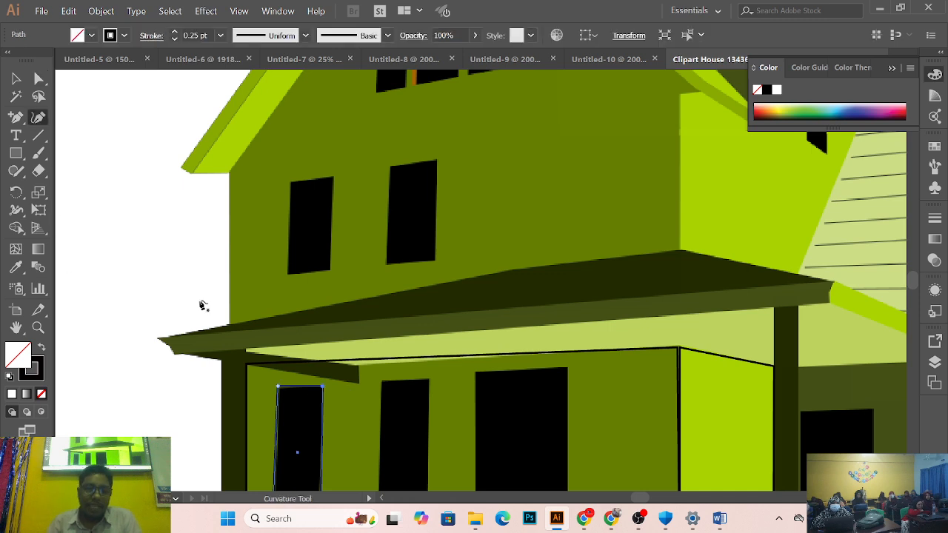
click(465, 359)
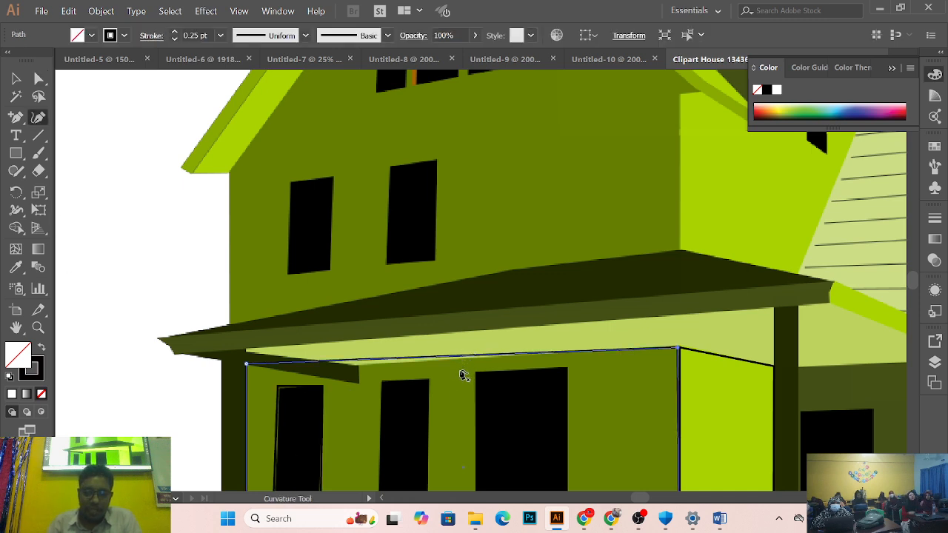
drag(457, 360, 460, 366)
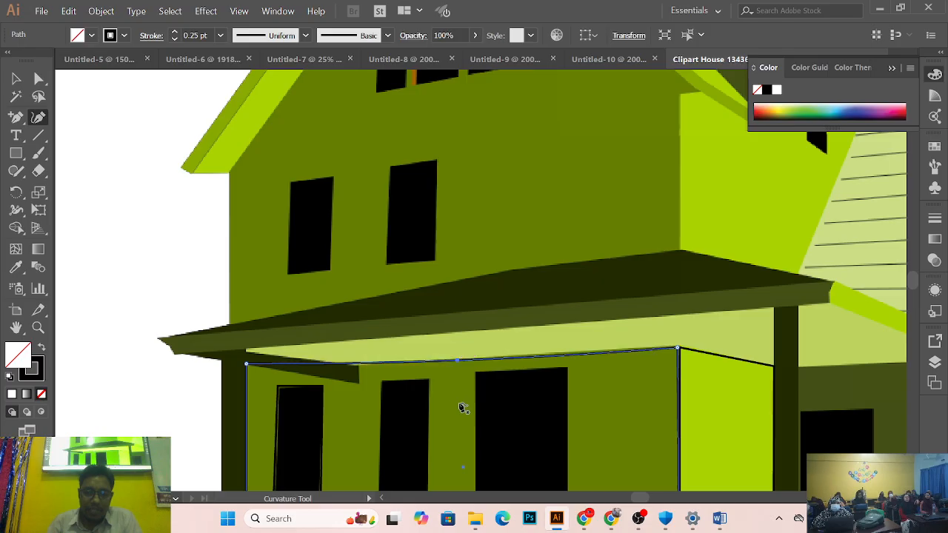
key(ctrl+space)
ctrl+alt+click(399, 380)
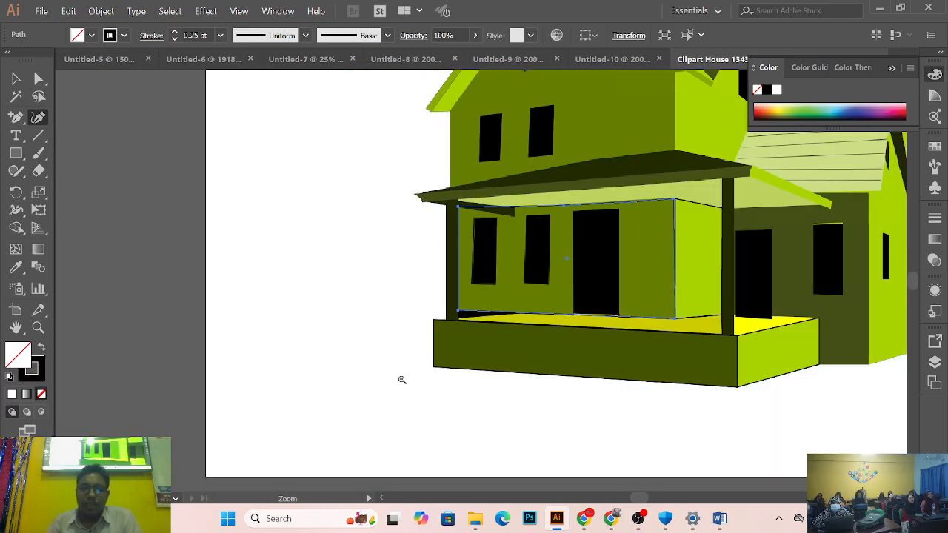
click(507, 287)
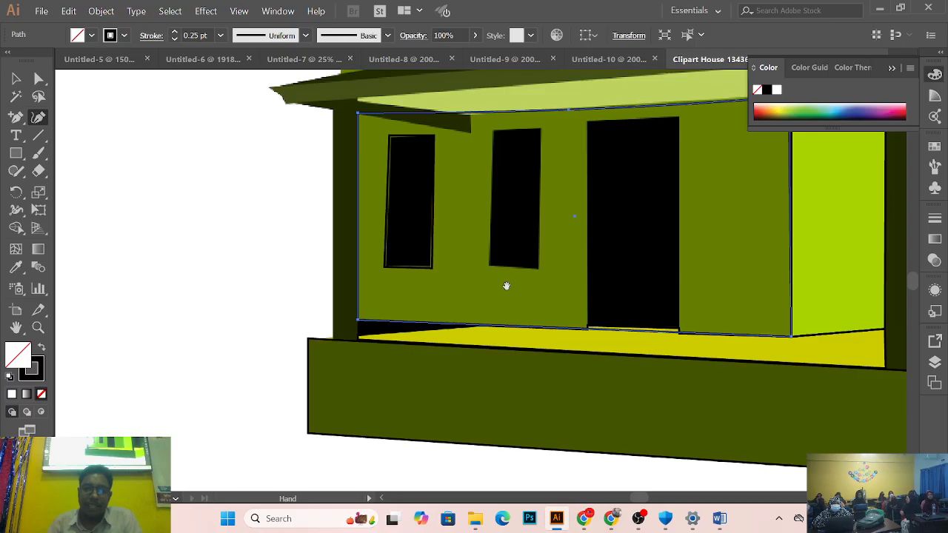
drag(506, 283, 322, 480)
scroll(318, 325, up, 1)
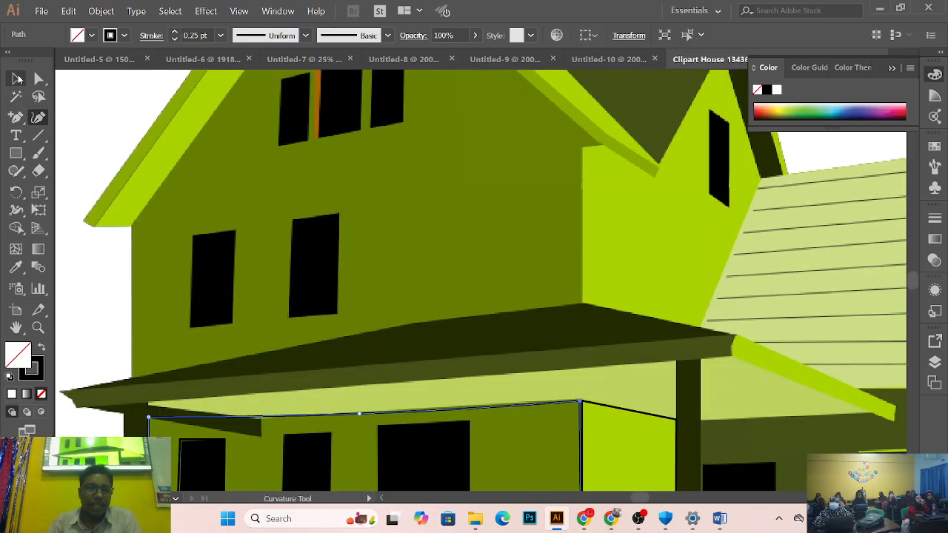
click(16, 153)
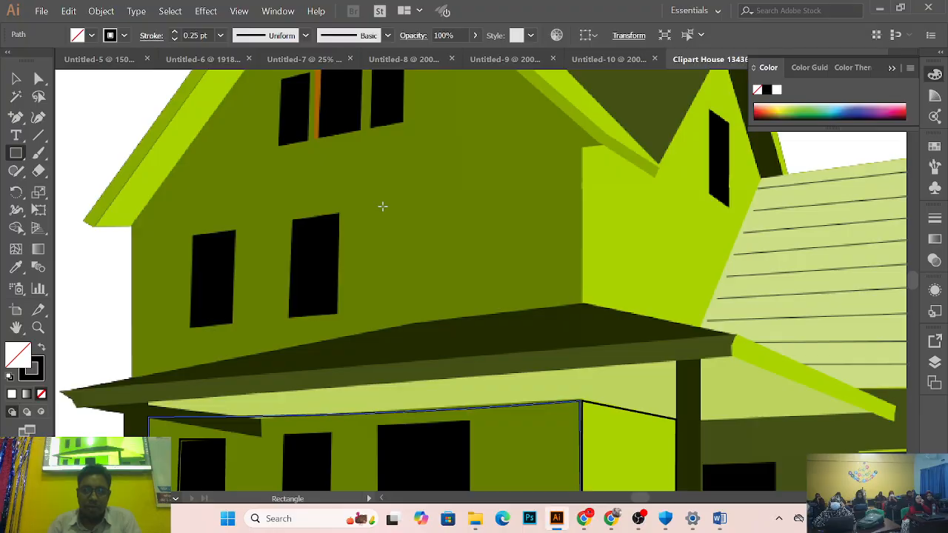
drag(382, 206, 402, 391)
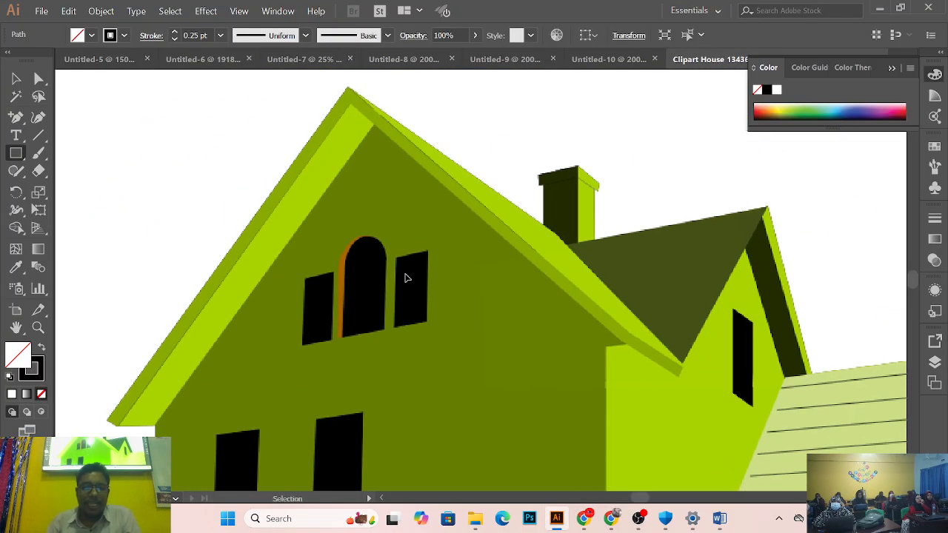
scroll(404, 277, up, 4)
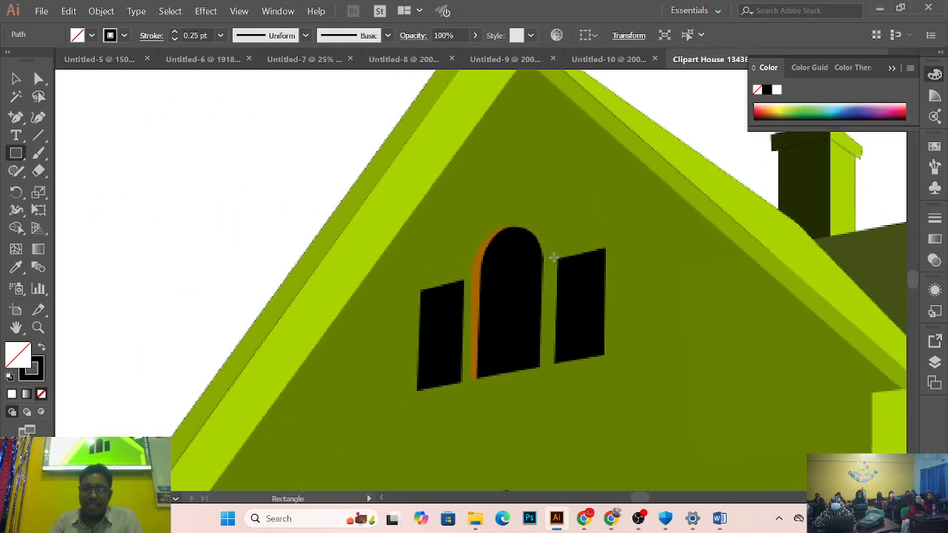
drag(486, 243, 528, 362)
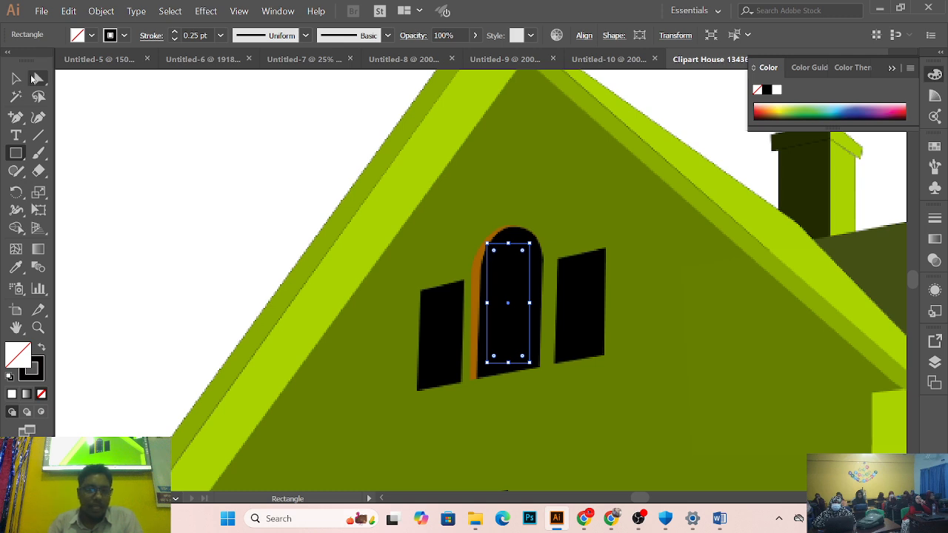
key(v)
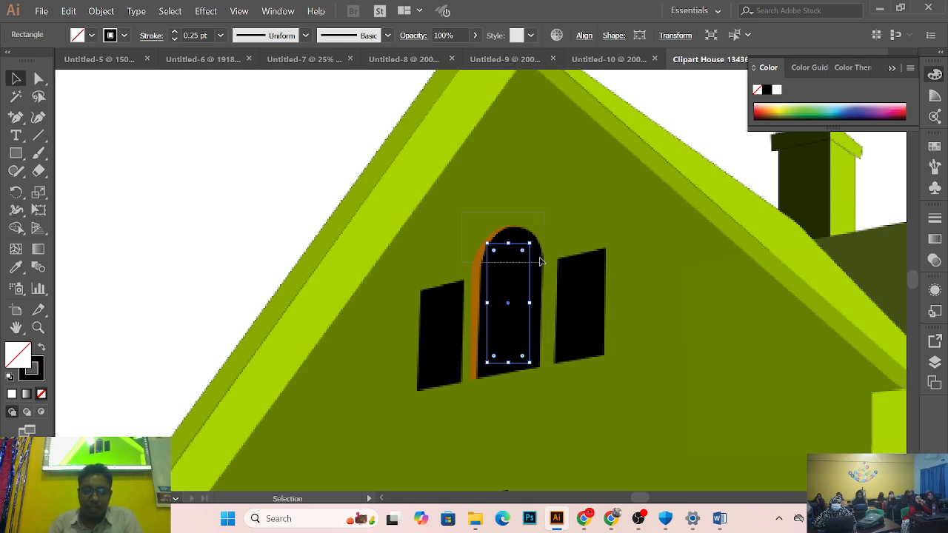
click(39, 78)
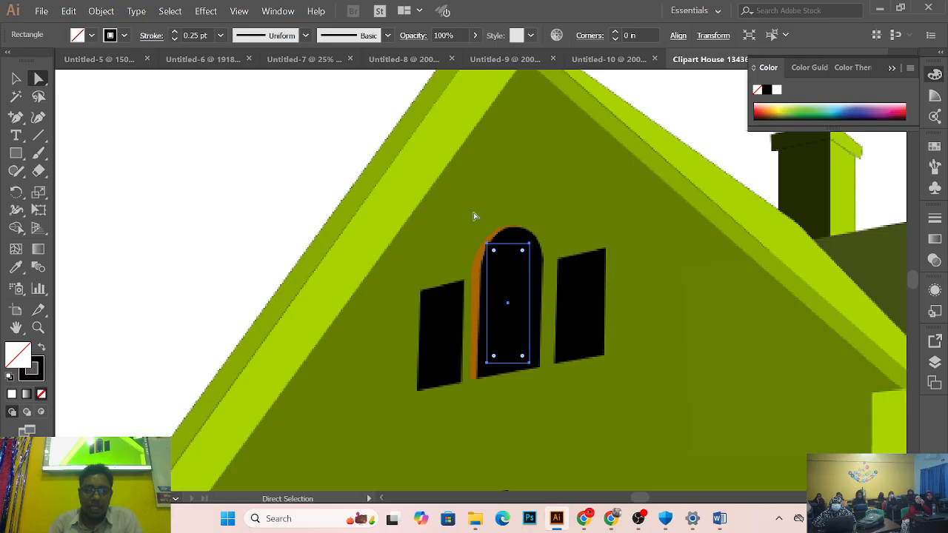
drag(550, 269, 548, 268)
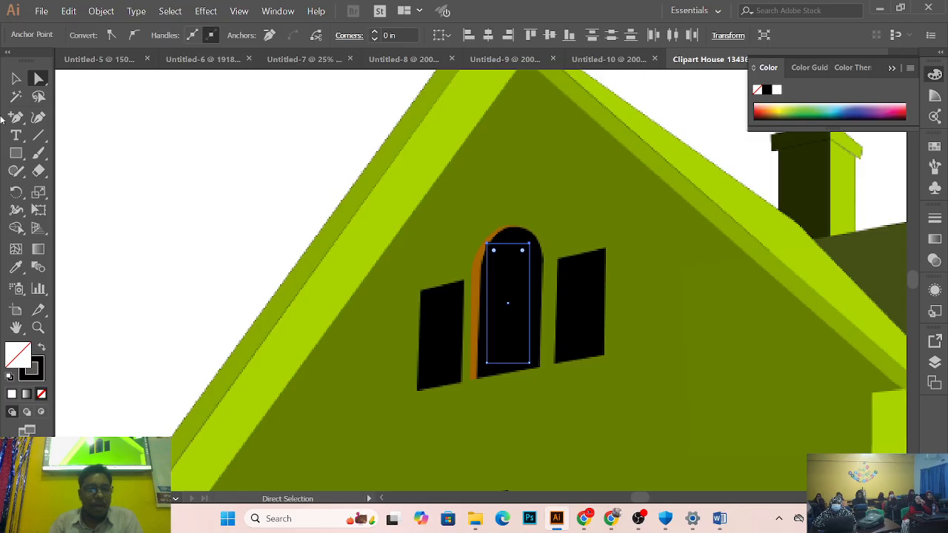
click(16, 79)
click(255, 236)
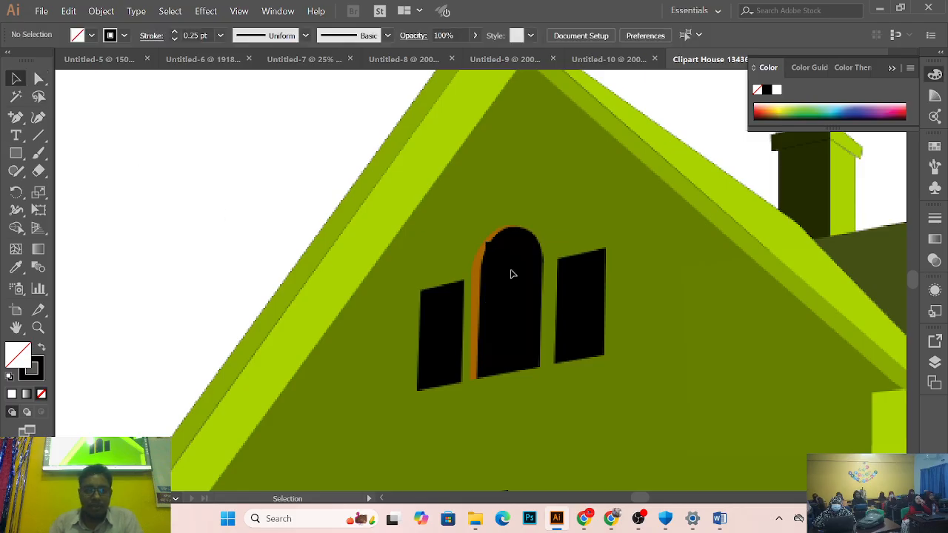
click(522, 311)
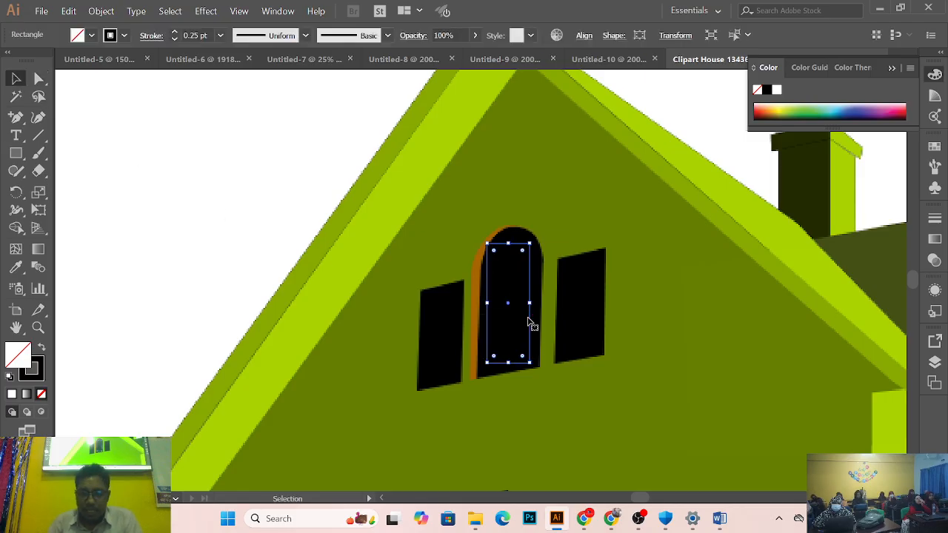
click(255, 245)
Step: Draw an unfilled, black-outlined rectangle over the straight part of the arched gable window
click(15, 152)
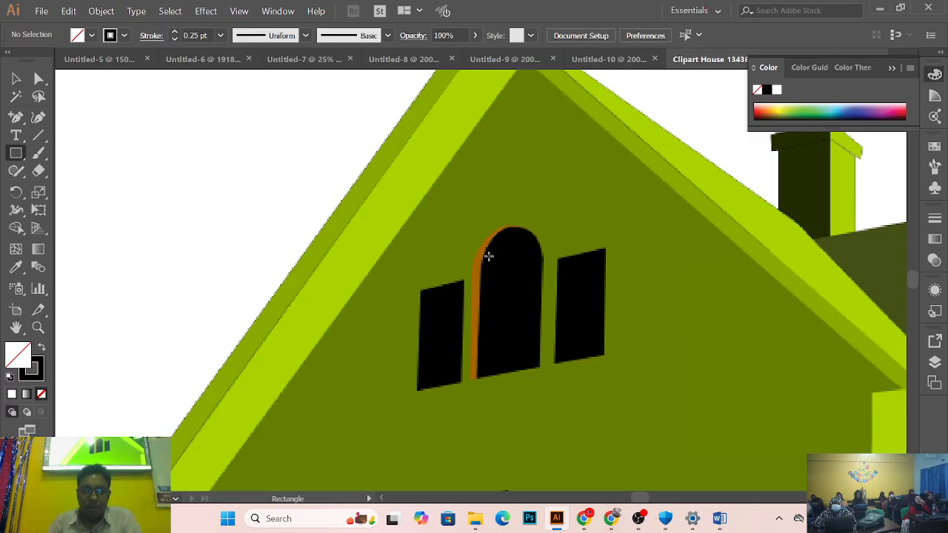
mouse_move(489, 256)
mouse_down()
mouse_move(544, 348)
mouse_move(549, 364)
mouse_move(539, 365)
mouse_up()
click(16, 78)
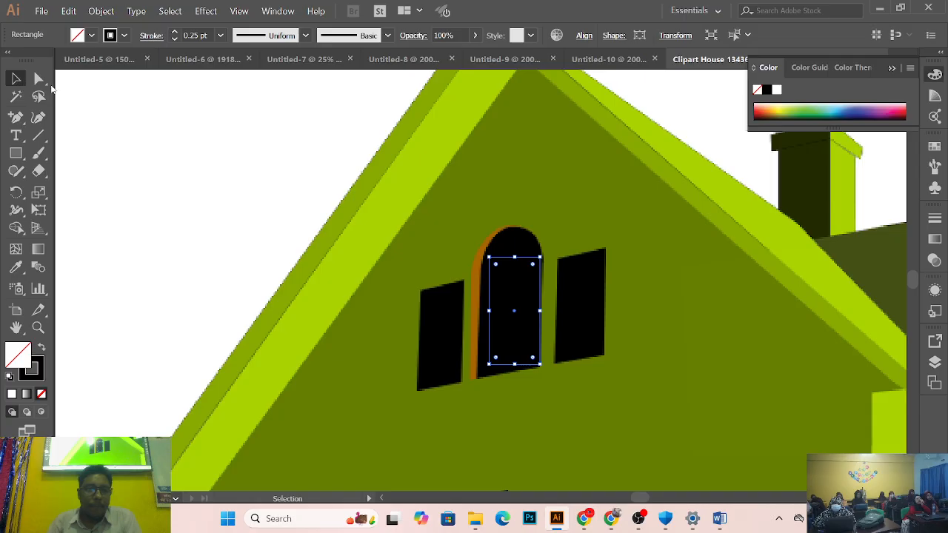
key(ctrl+shift+a)
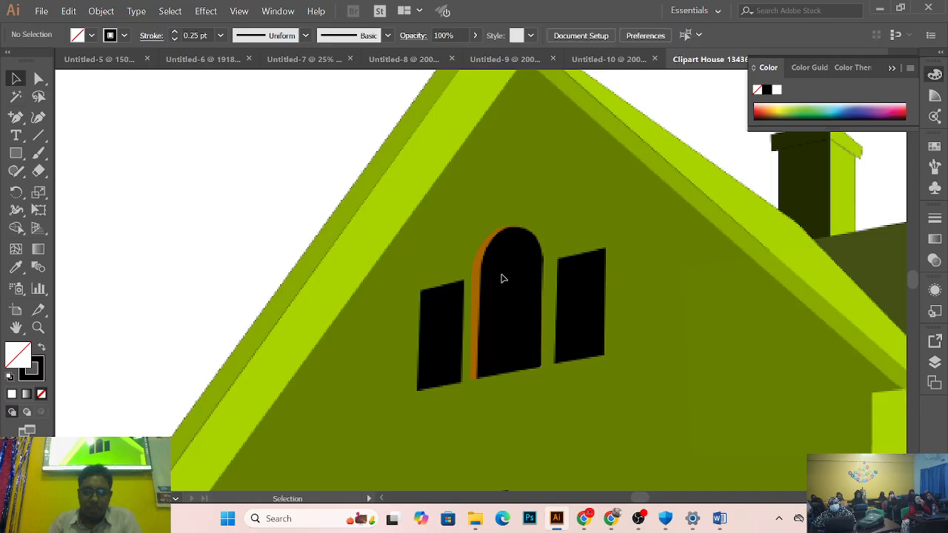
Step: Resize the gable window rectangle to match the width of the arched window
click(514, 311)
mouse_move(500, 259)
mouse_down()
mouse_move(493, 240)
mouse_move(495, 253)
mouse_up()
drag(535, 301, 541, 301)
drag(510, 356, 510, 363)
click(40, 78)
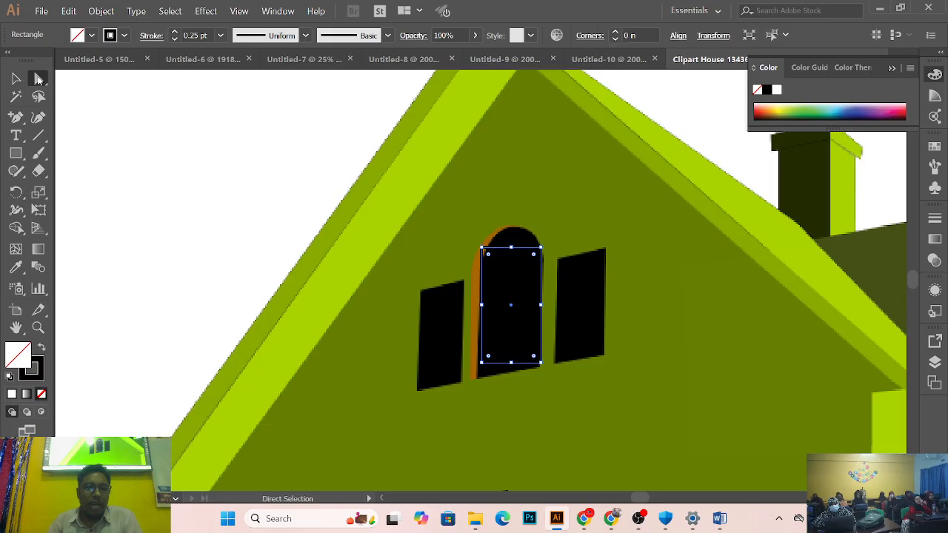
Step: Round the rectangle's two top corners to a 0.03 in radius to form the window's arch
click(456, 218)
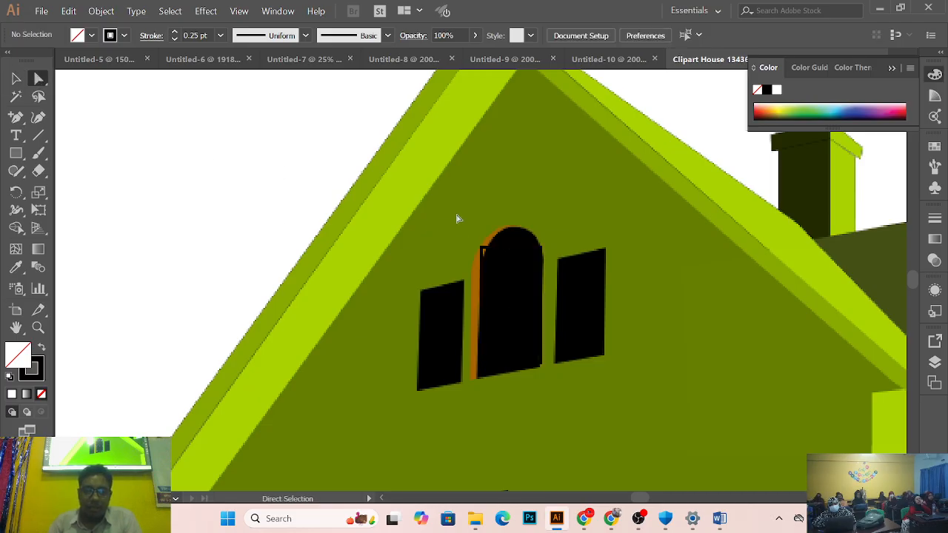
drag(515, 262, 557, 279)
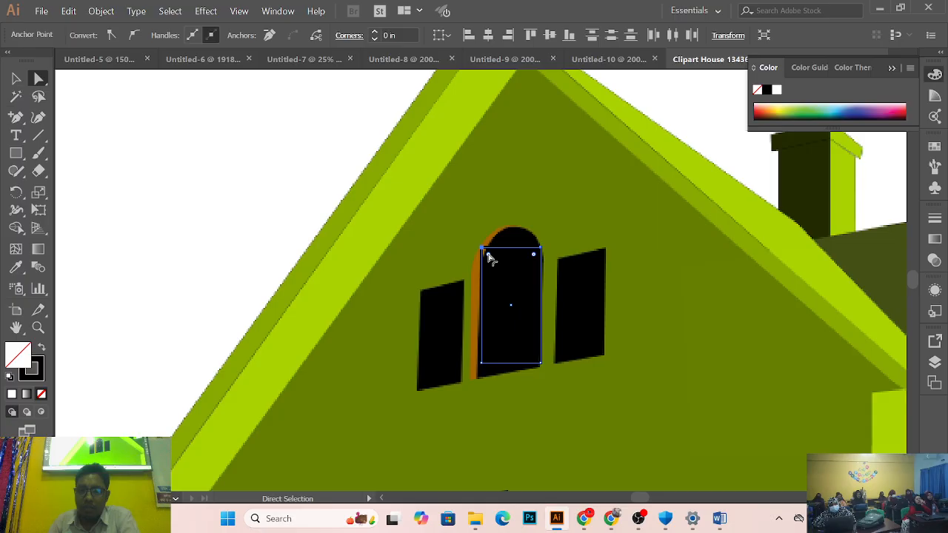
drag(489, 257, 501, 288)
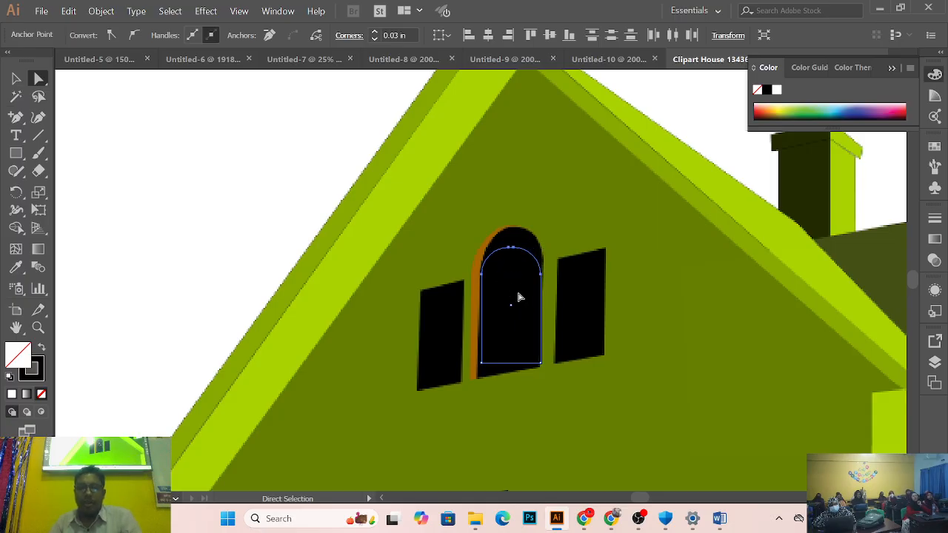
Step: Move the arched shape up so its top aligns with the top of the gable window's arch
key(ctrl+shift+a)
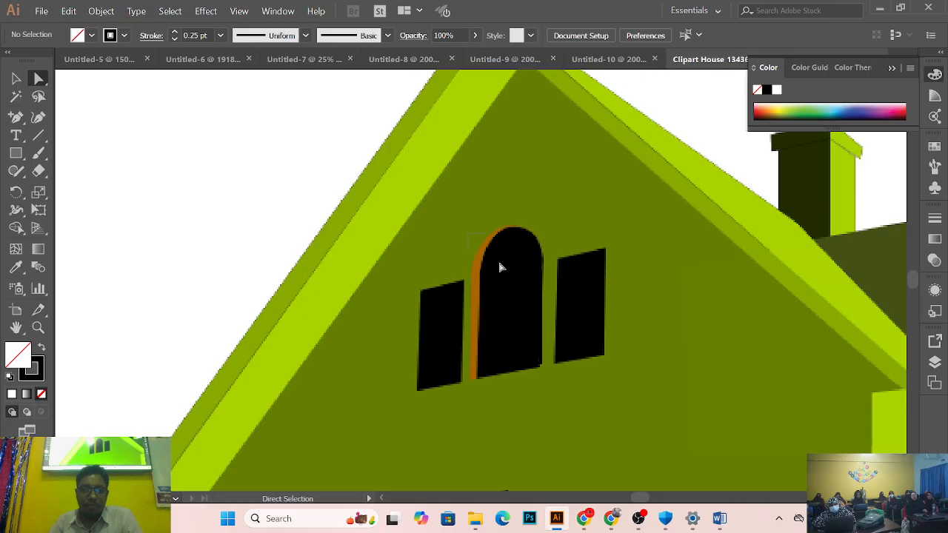
click(500, 267)
key(v)
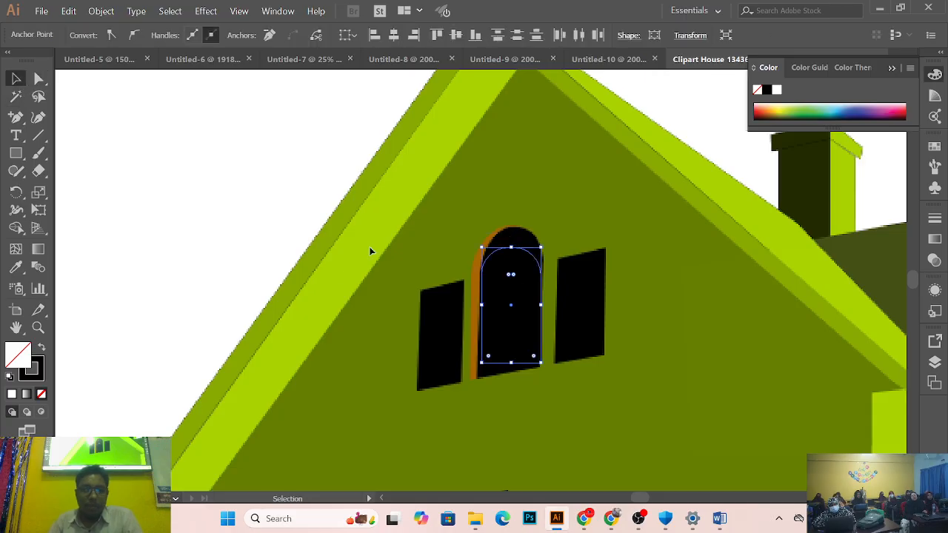
click(505, 251)
drag(505, 237, 505, 230)
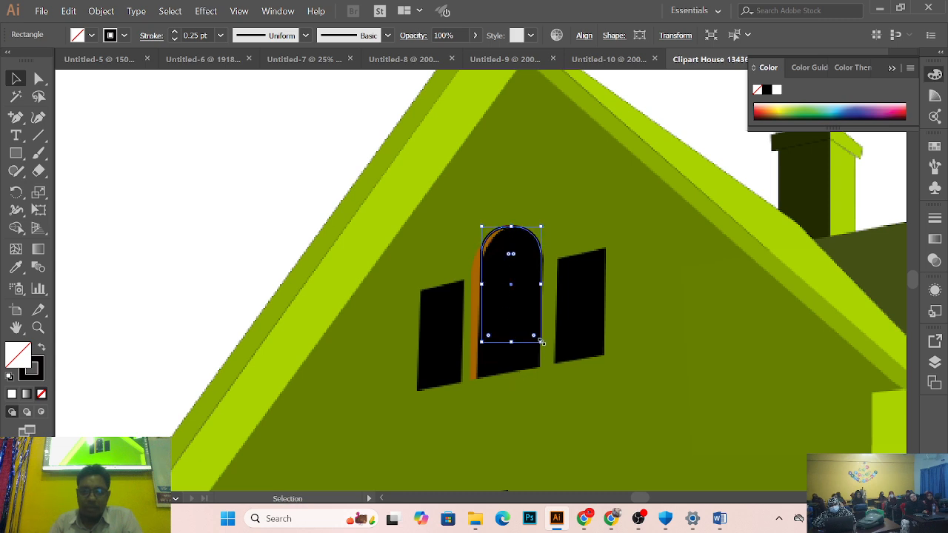
ctrl+click(302, 282)
drag(561, 317, 223, 261)
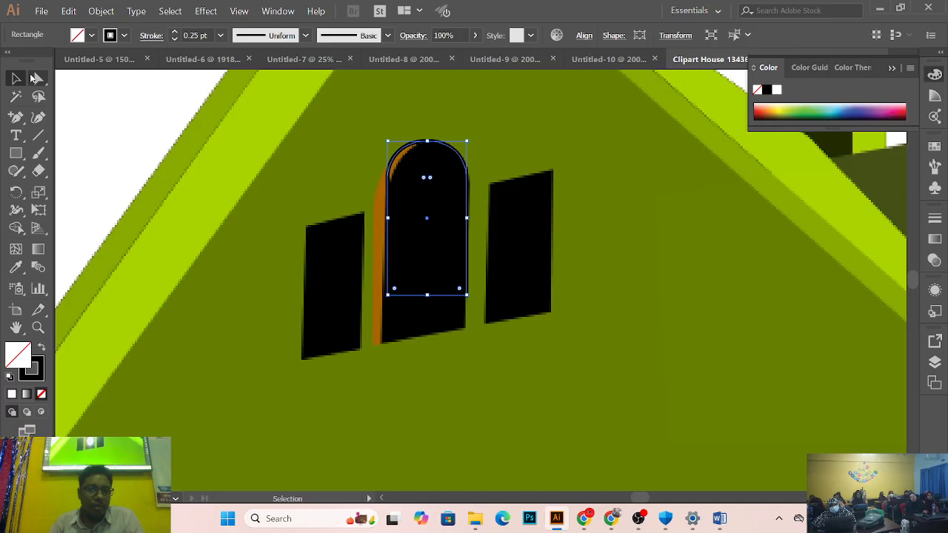
Step: Move the arched shape's two lower corner points onto the slanted base corners of the gable window
click(37, 78)
click(307, 281)
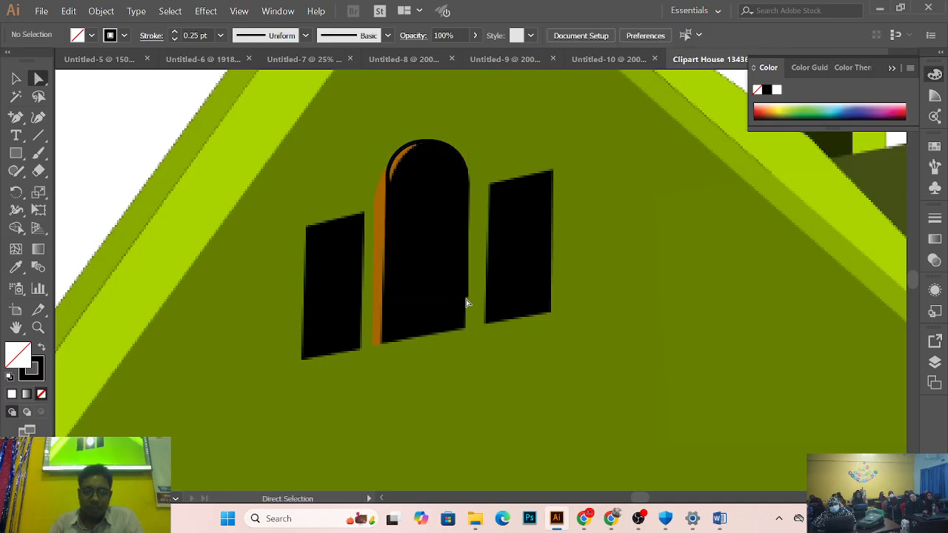
drag(466, 296, 465, 331)
drag(391, 299, 380, 345)
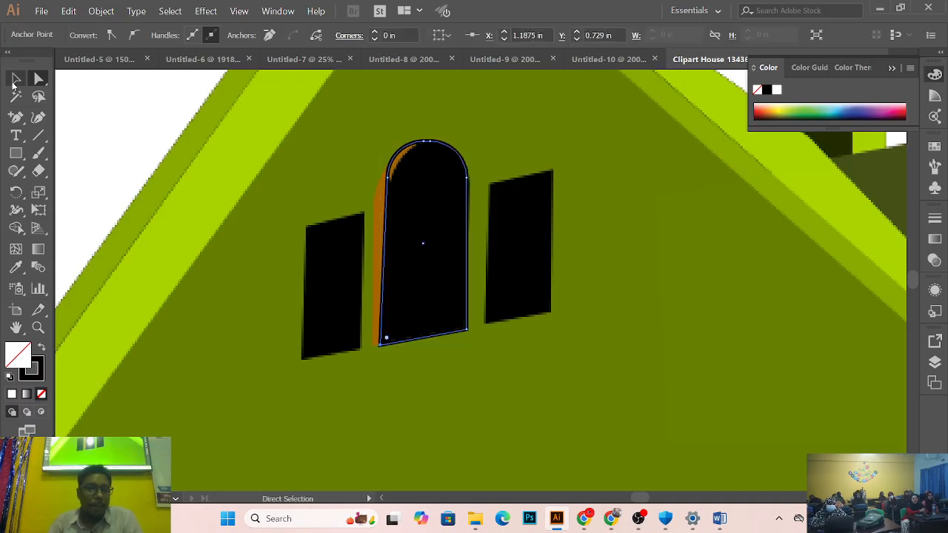
Step: Shift the arched shape's two shoulder points to fit the window outline and adjust the direction handle left of the peak
drag(369, 150, 438, 208)
drag(466, 175, 469, 171)
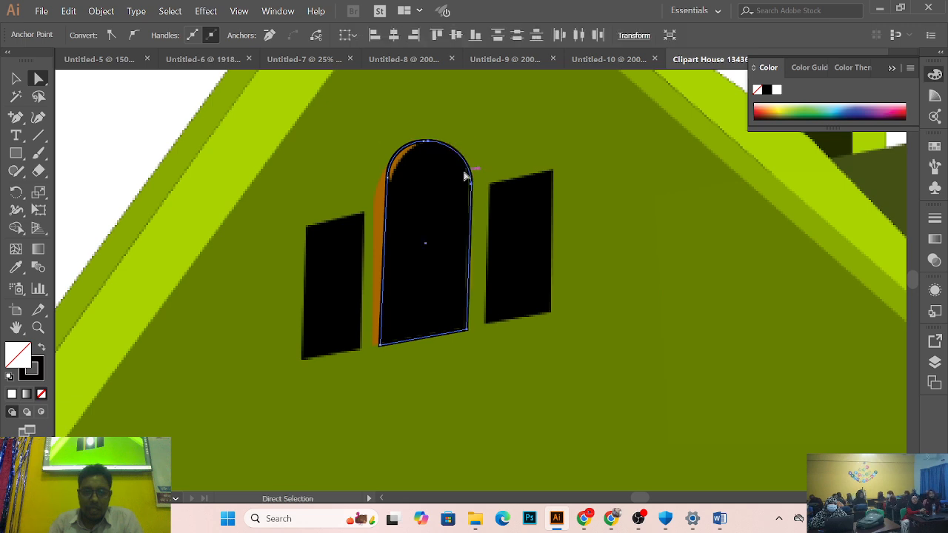
drag(392, 178, 390, 197)
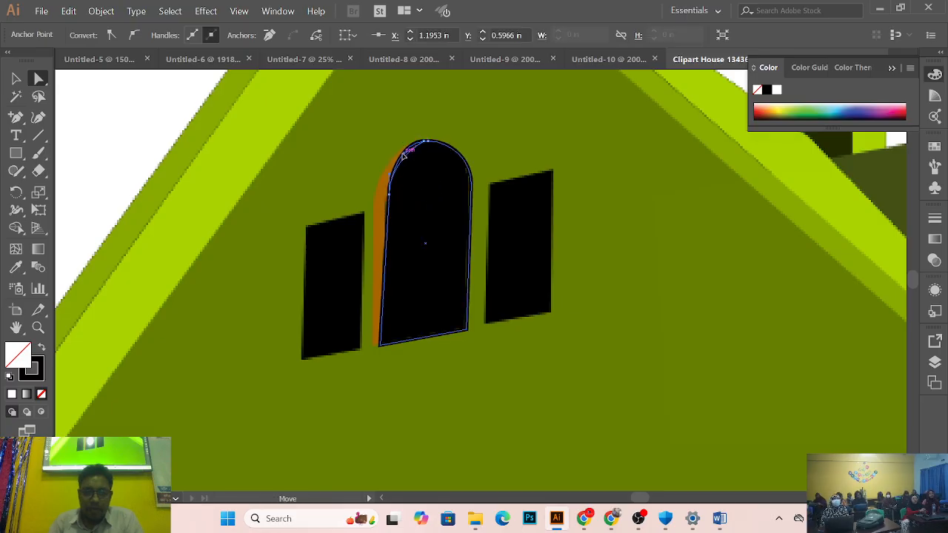
drag(399, 155, 395, 143)
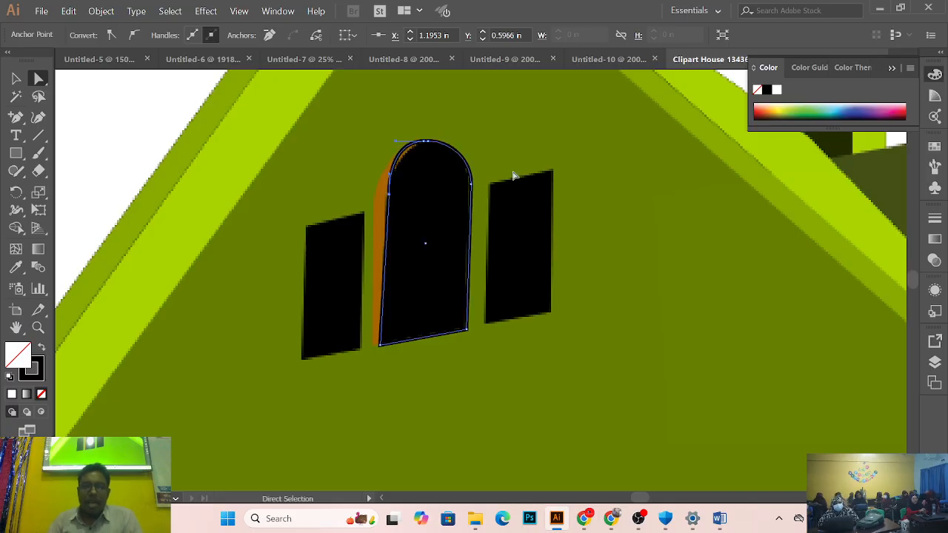
Step: Fine-tune the direction handles on the left curve of the arched shape to follow the window's edge
ctrl+alt+click(478, 146)
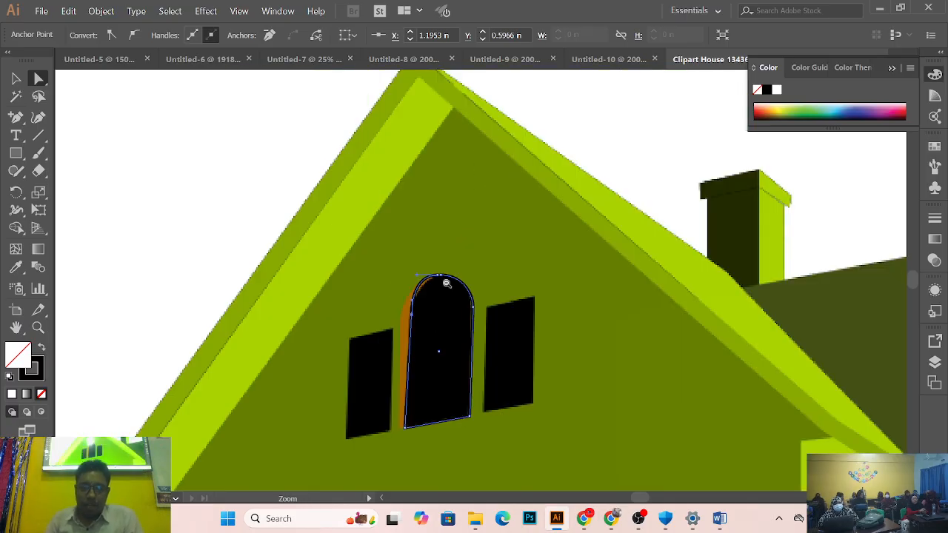
ctrl+click(461, 269)
drag(501, 331, 477, 219)
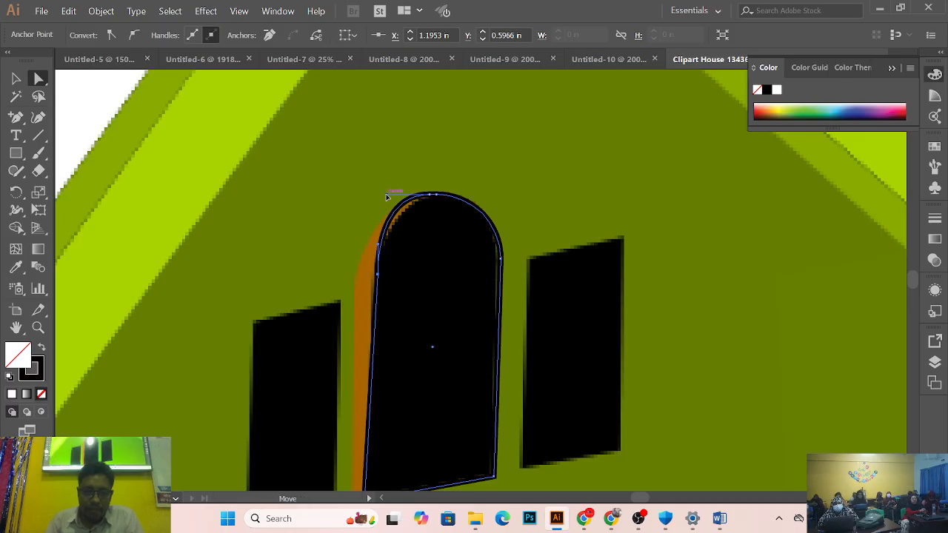
click(387, 201)
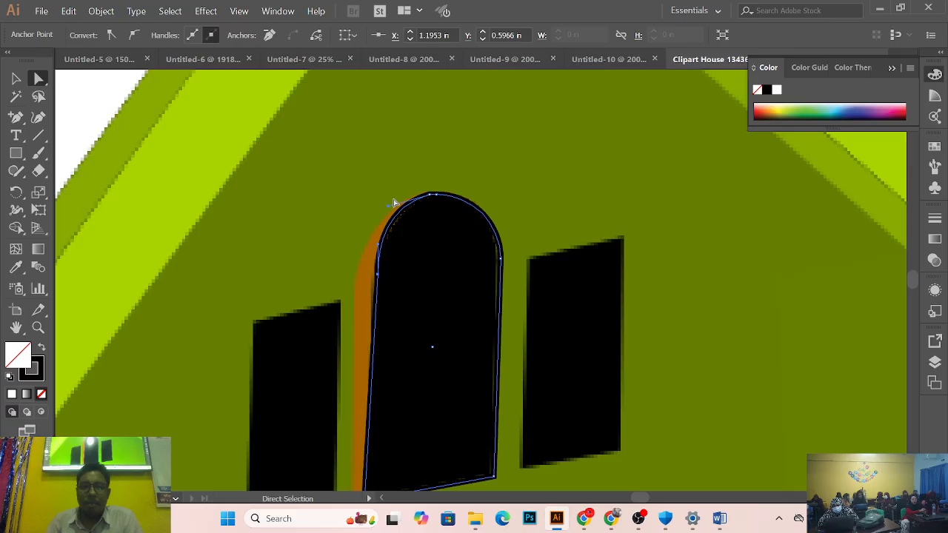
click(375, 247)
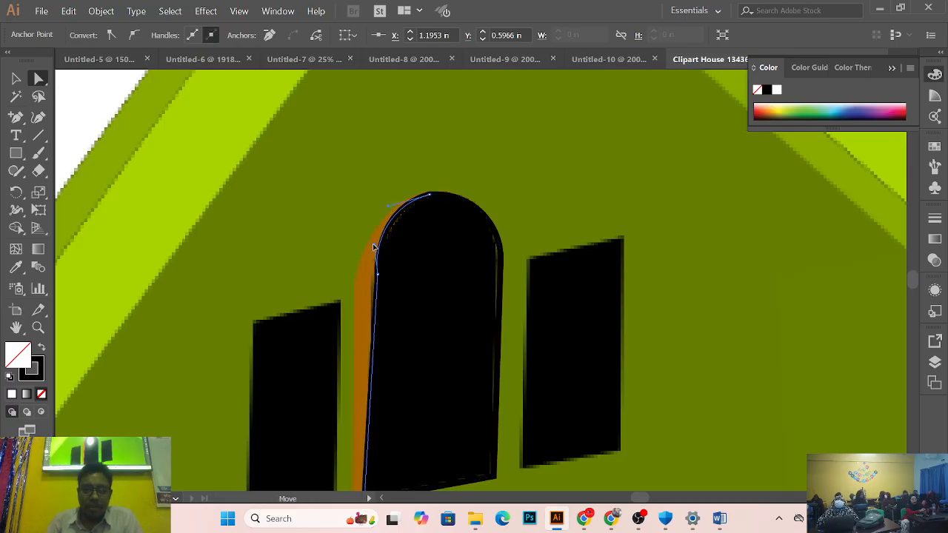
drag(375, 247, 385, 249)
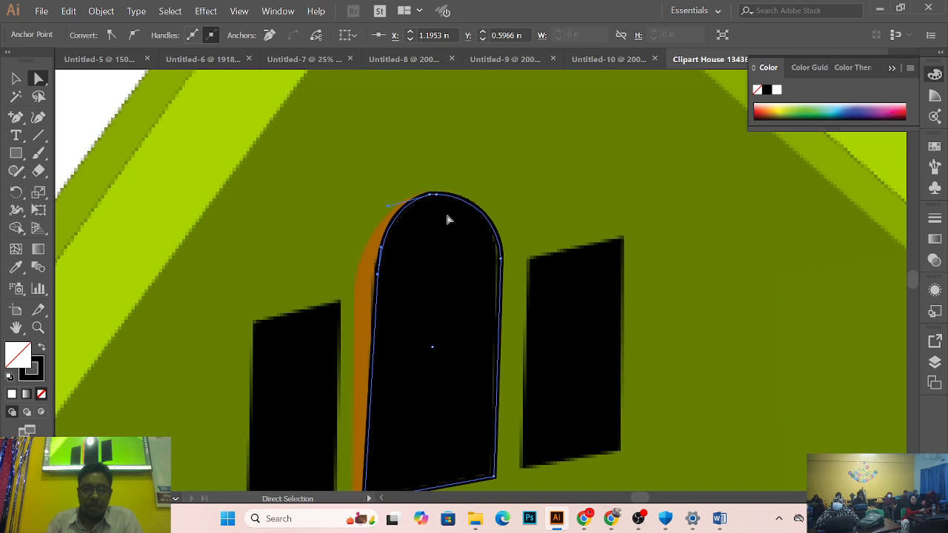
Step: Draw a narrow, unfilled, black-outlined rectangle over the orange frame strip along the arched window's left side
ctrl+click(508, 214)
drag(524, 230, 550, 112)
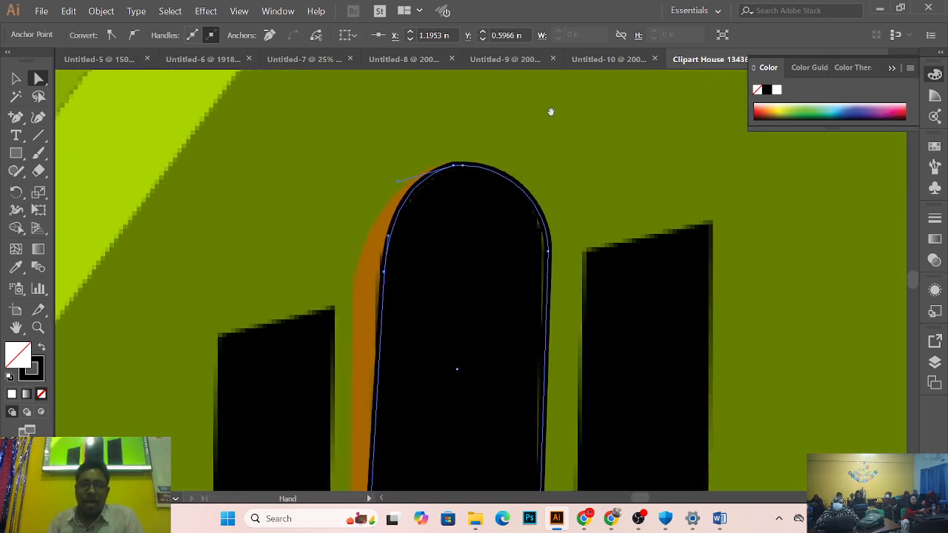
drag(441, 318, 482, 178)
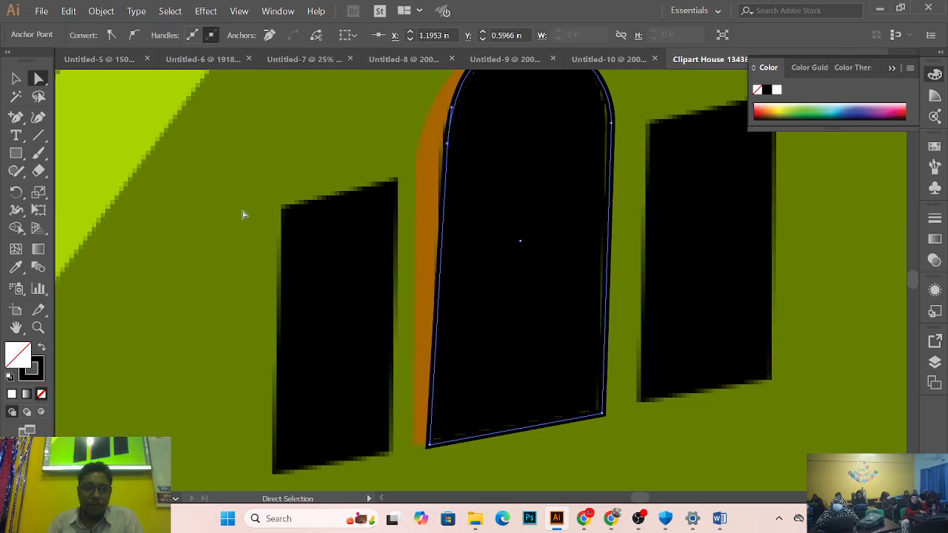
click(22, 152)
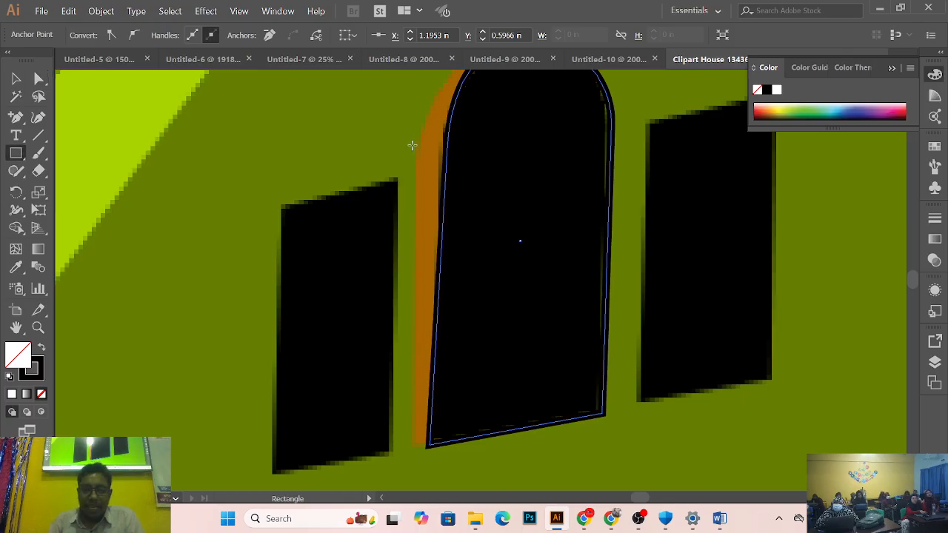
mouse_move(412, 148)
mouse_down()
mouse_move(425, 263)
mouse_move(426, 445)
mouse_up()
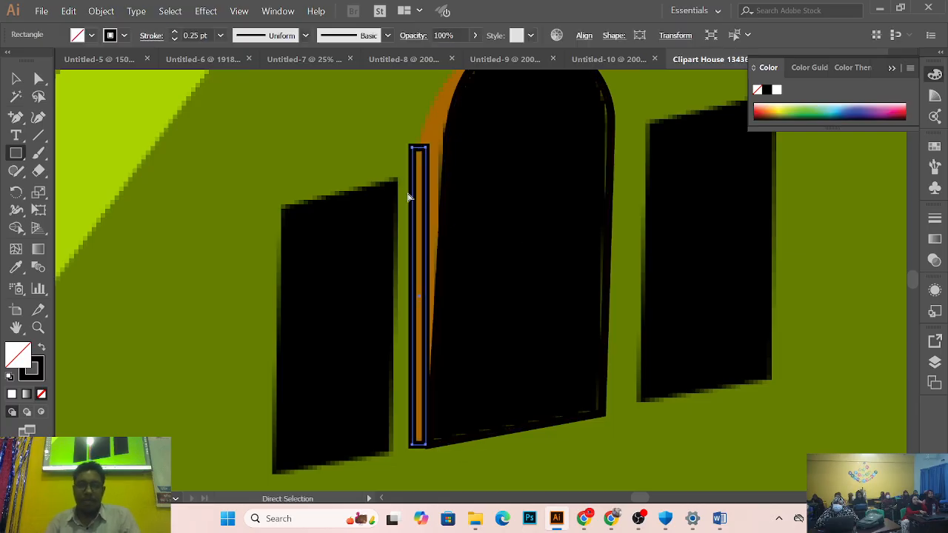
Step: Try to widen the narrow rectangle from its top edge to cover the orange frame strip
scroll(420, 192, up, 3)
drag(385, 239, 167, 88)
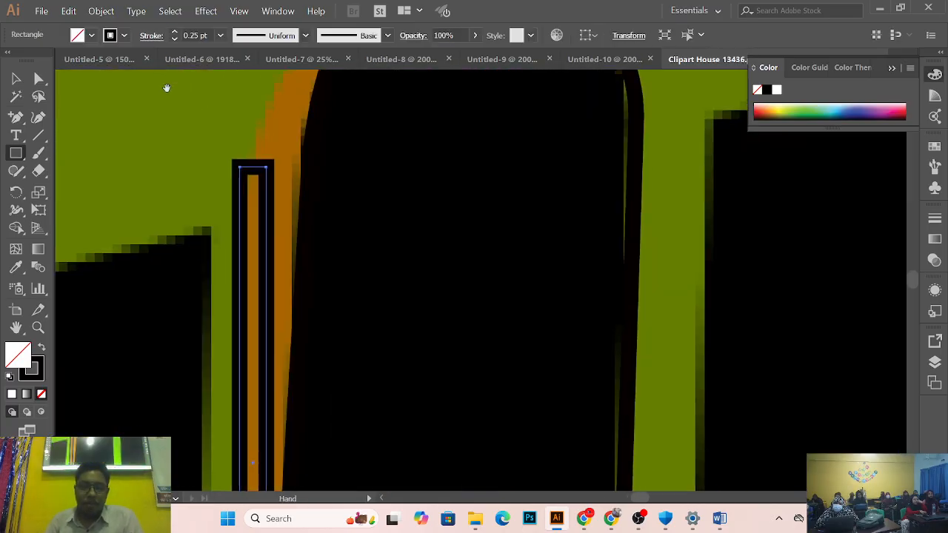
drag(255, 170, 283, 173)
scroll(328, 195, down, 5)
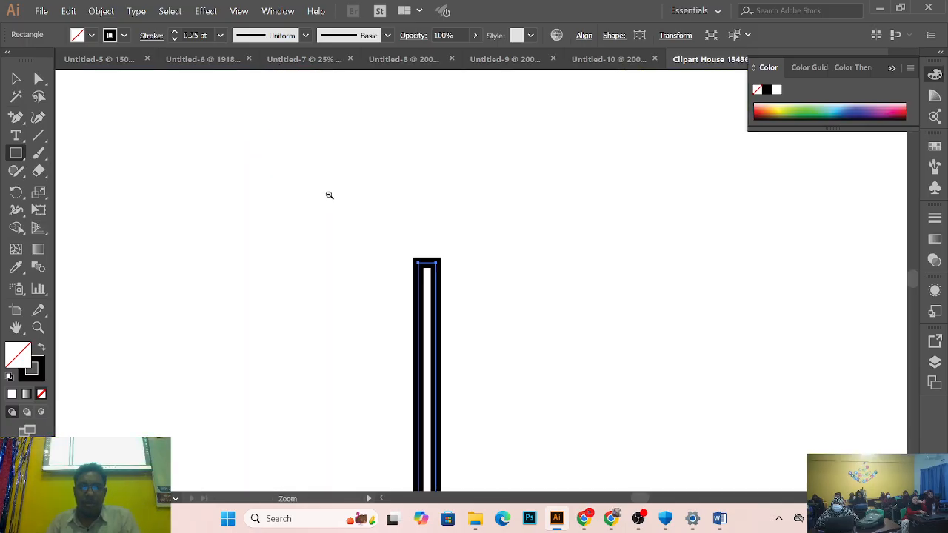
scroll(507, 292, down, 4)
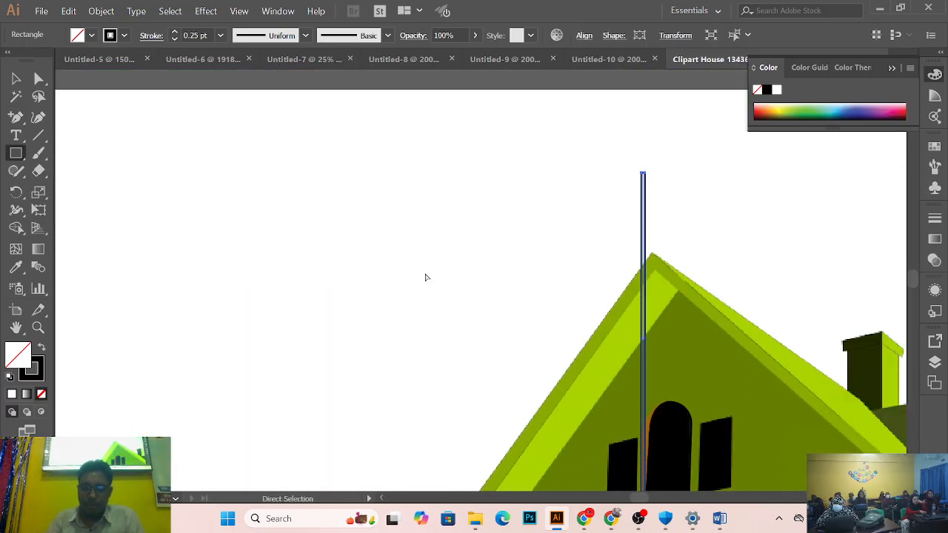
scroll(425, 275, down, 3)
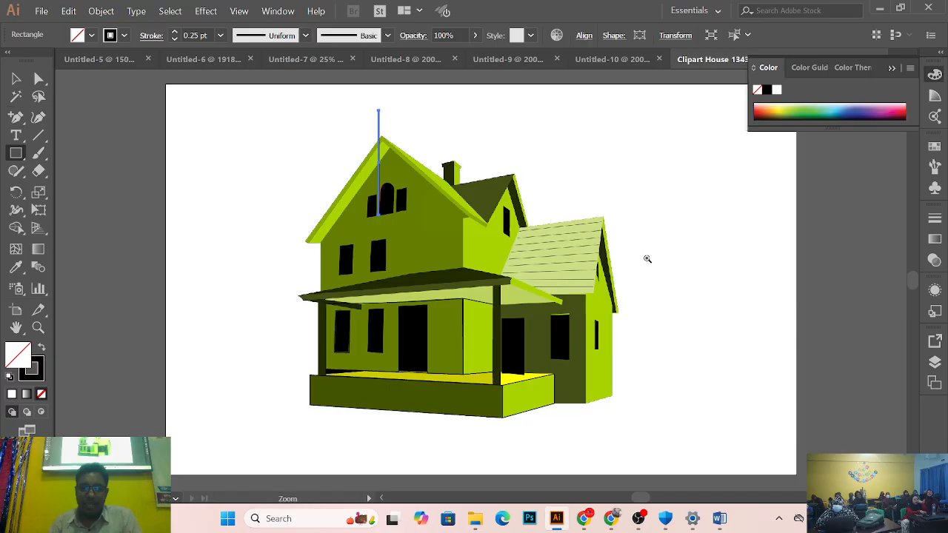
scroll(470, 218, up, 1)
scroll(470, 218, up, 5)
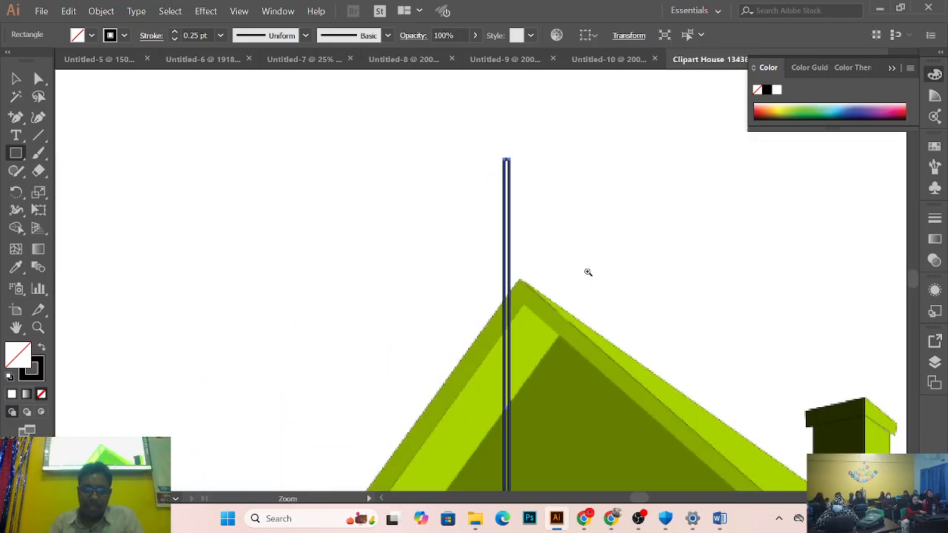
scroll(587, 257, up, 2)
Step: Shorten the narrow rectangle from the top so it ends just above the arched gable window
drag(444, 313, 734, 131)
drag(565, 157, 559, 324)
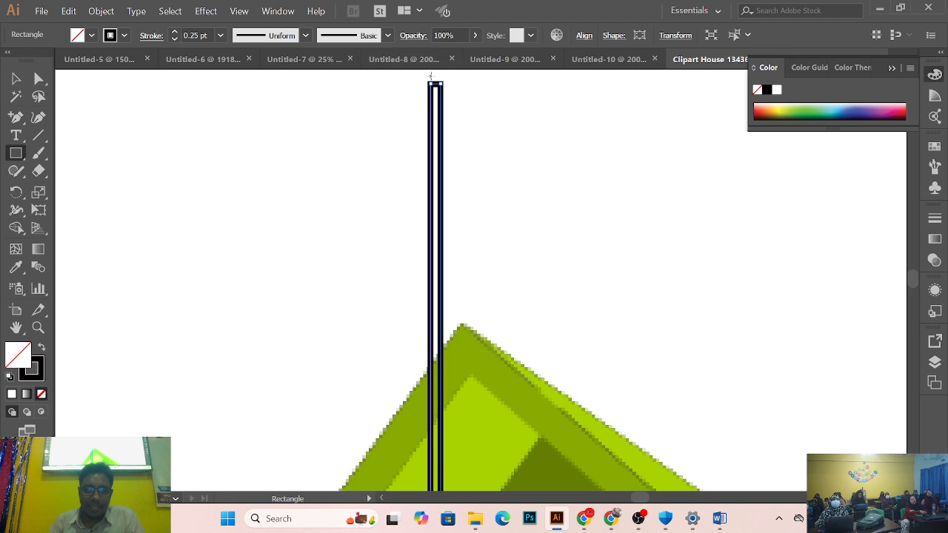
drag(434, 87, 447, 485)
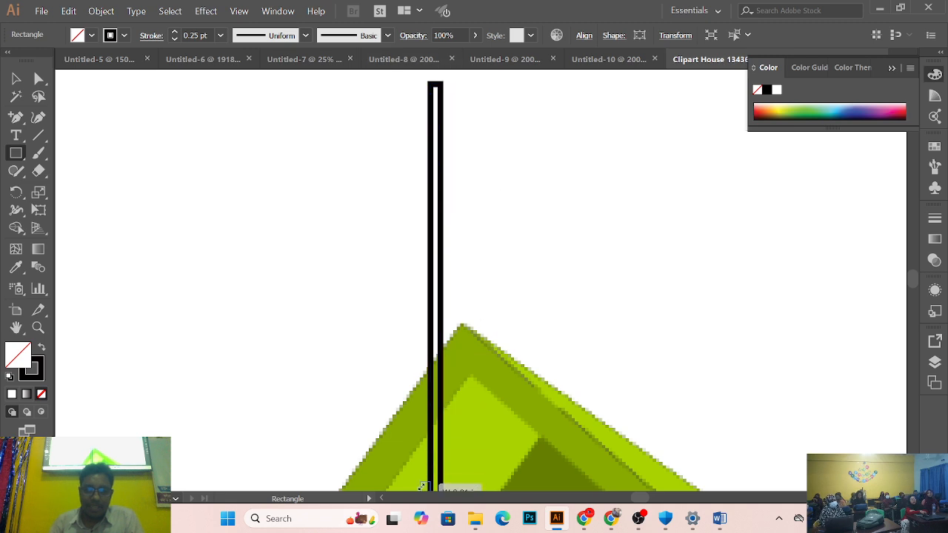
scroll(467, 298, down, 3)
scroll(460, 310, down, 4)
scroll(455, 315, up, 5)
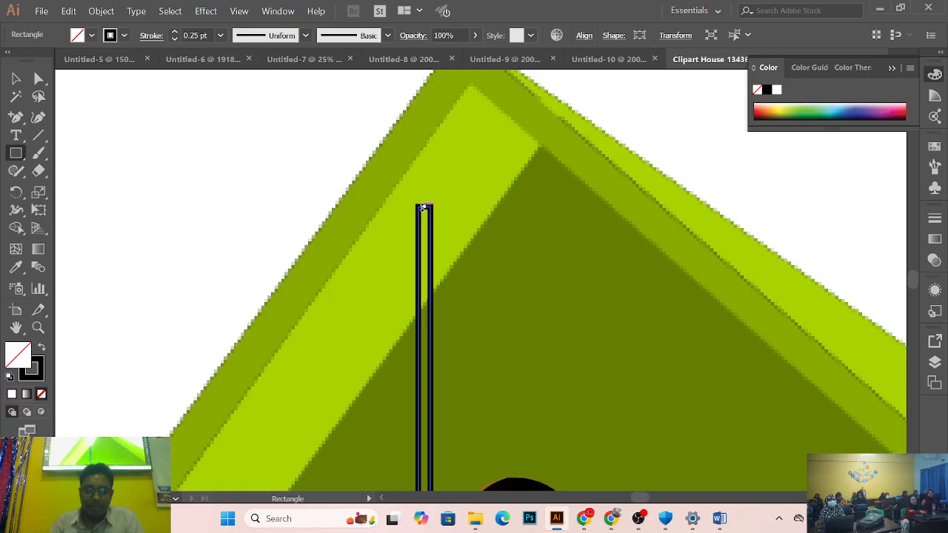
drag(422, 207, 423, 457)
scroll(499, 333, down, 6)
scroll(442, 219, up, 2)
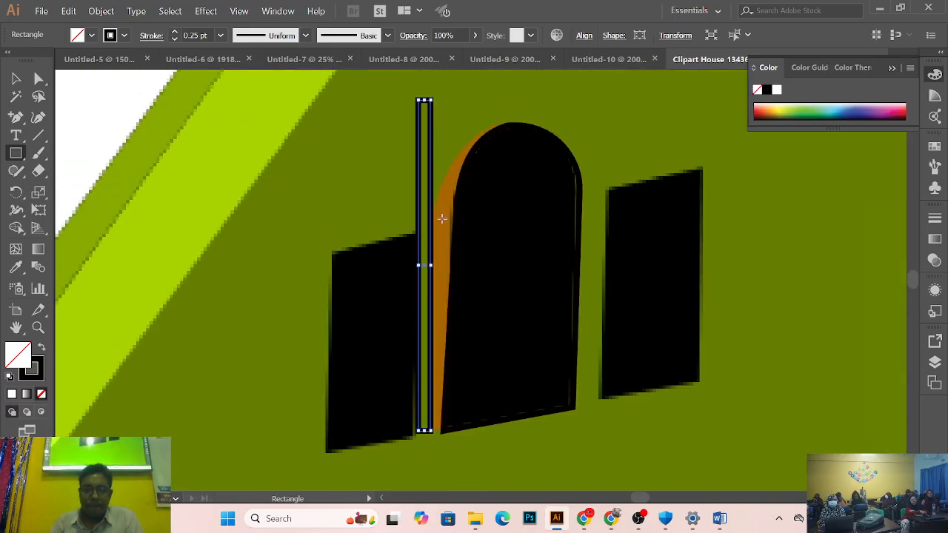
Step: Widen the narrow rectangle towards the arched window and pull its left edge in closer to the orange frame strip
drag(429, 102, 443, 101)
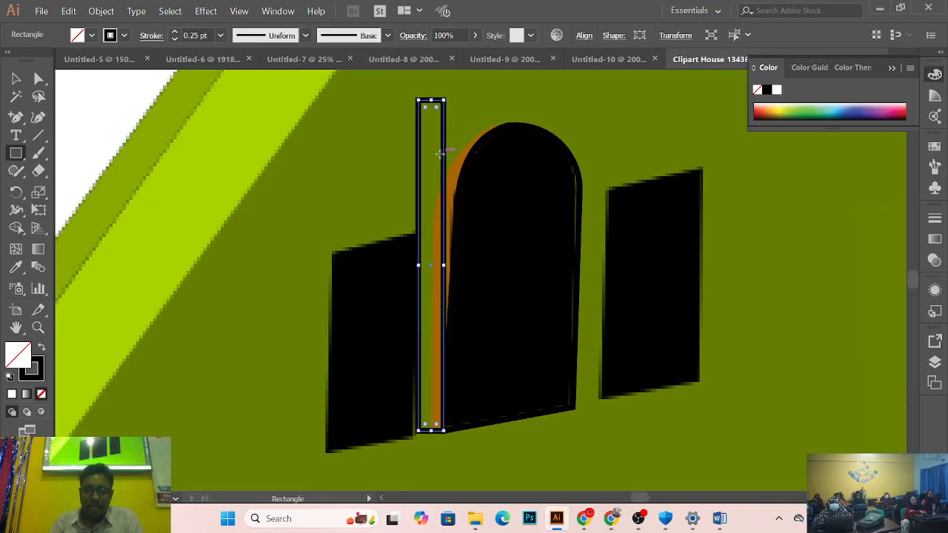
drag(420, 268, 424, 267)
scroll(424, 196, up, 3)
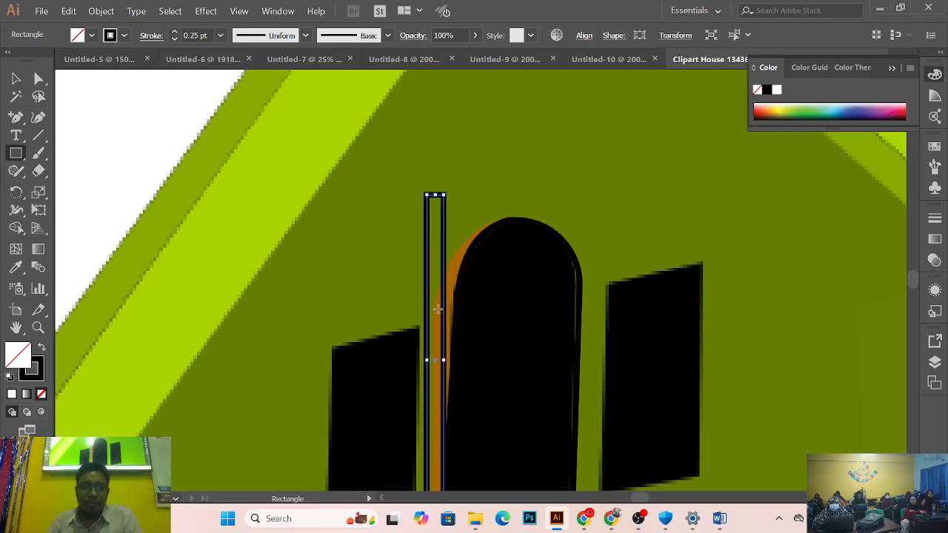
Step: Add an anchor point on each long side of the narrow rectangle at arch-shoulder height, and delete its top-left corner point
click(16, 118)
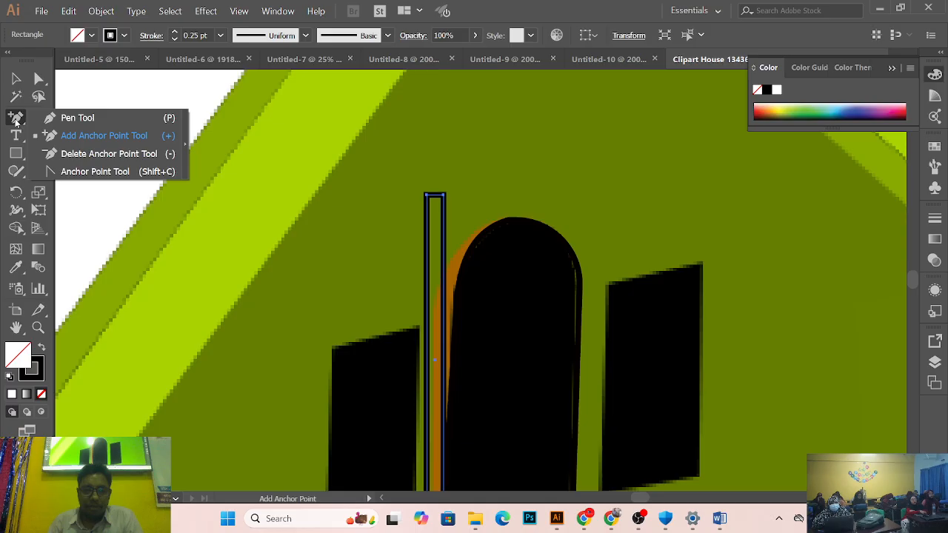
click(16, 119)
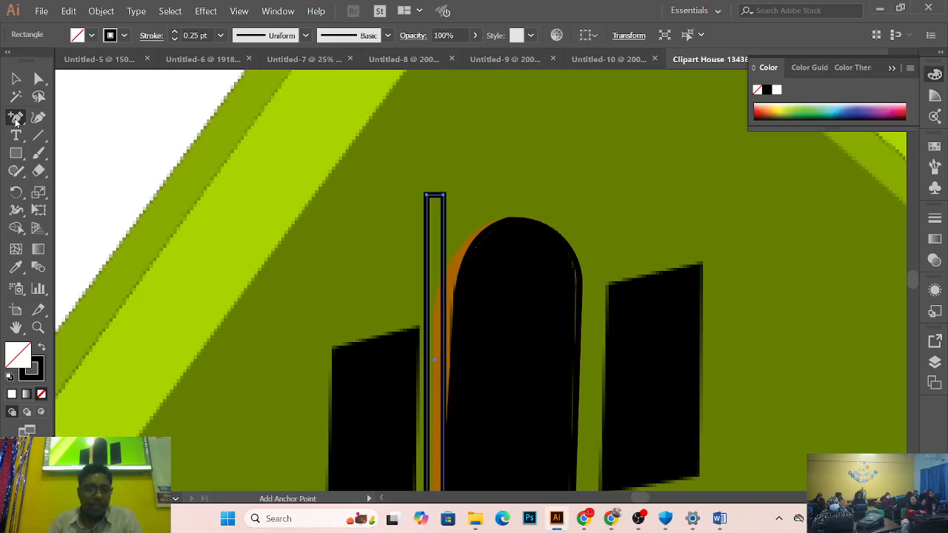
click(427, 288)
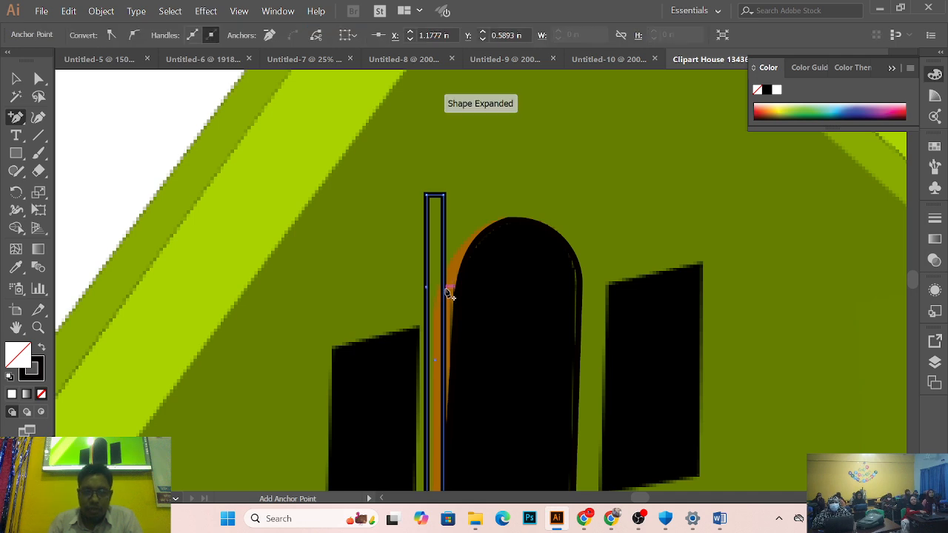
click(444, 285)
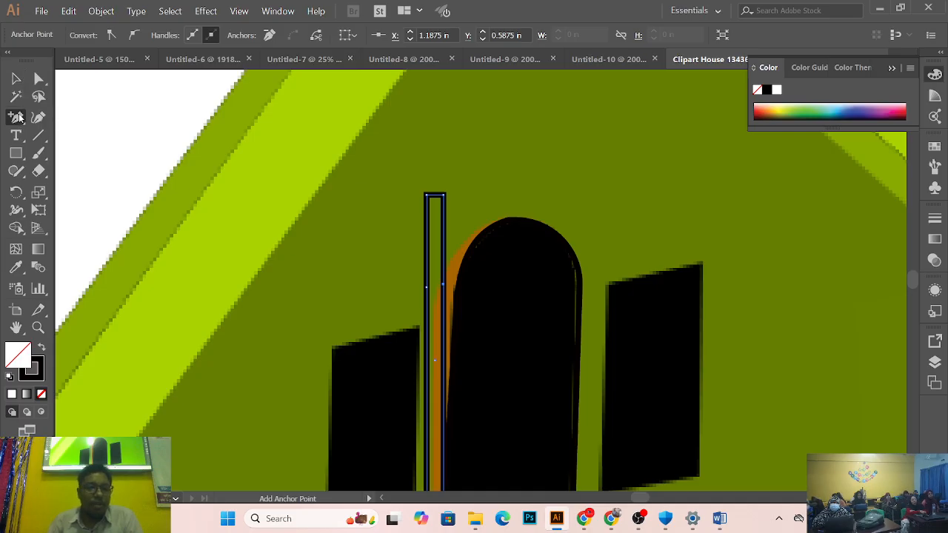
drag(16, 117, 69, 155)
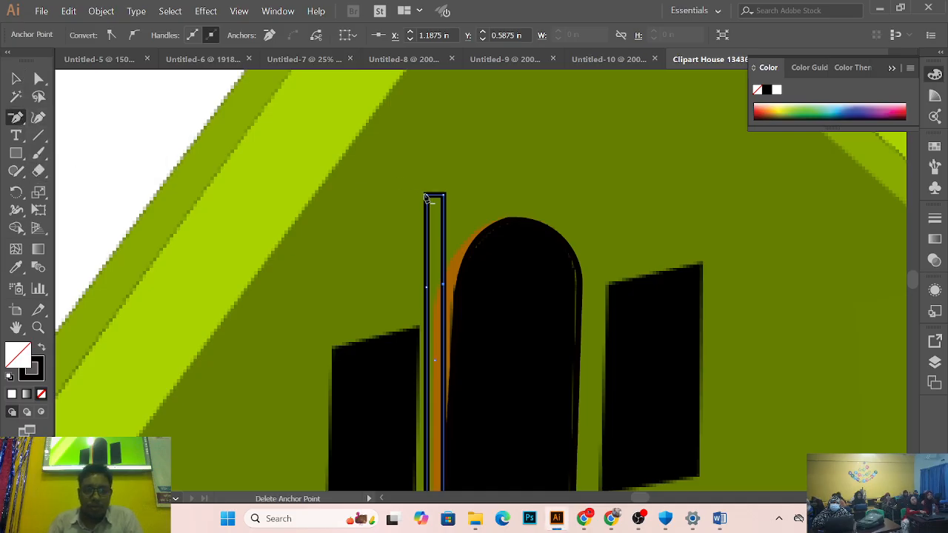
click(427, 196)
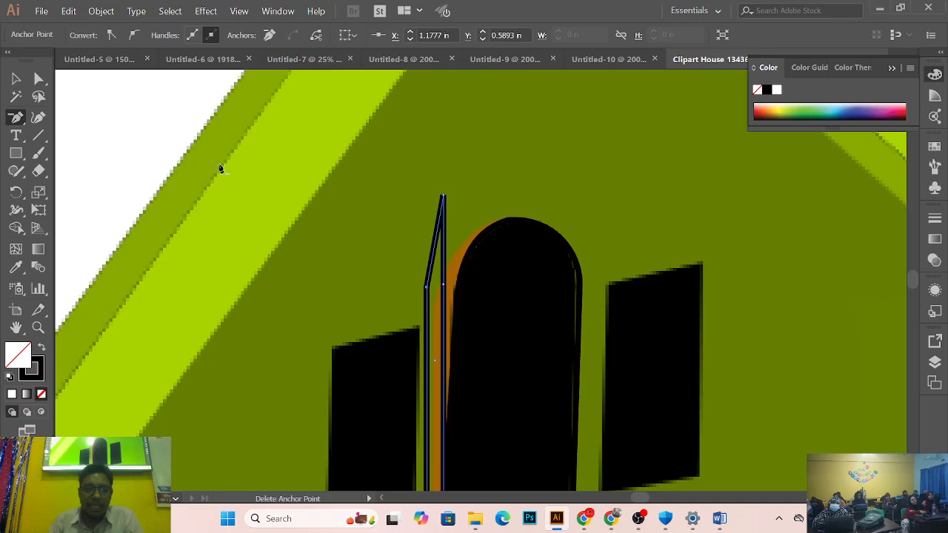
Step: Move the frame shape's top point to the arch's peak and its right shoulder point onto the window's left edge
click(16, 78)
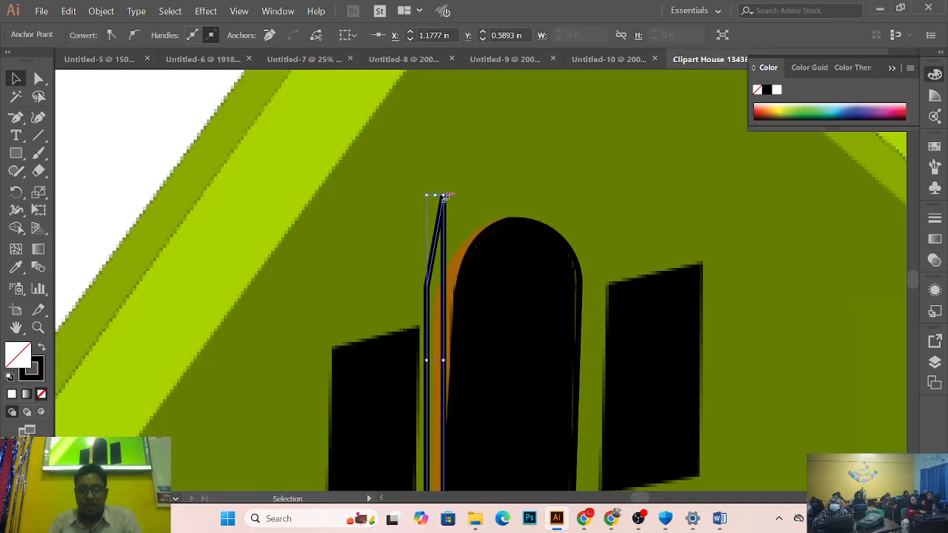
key(a)
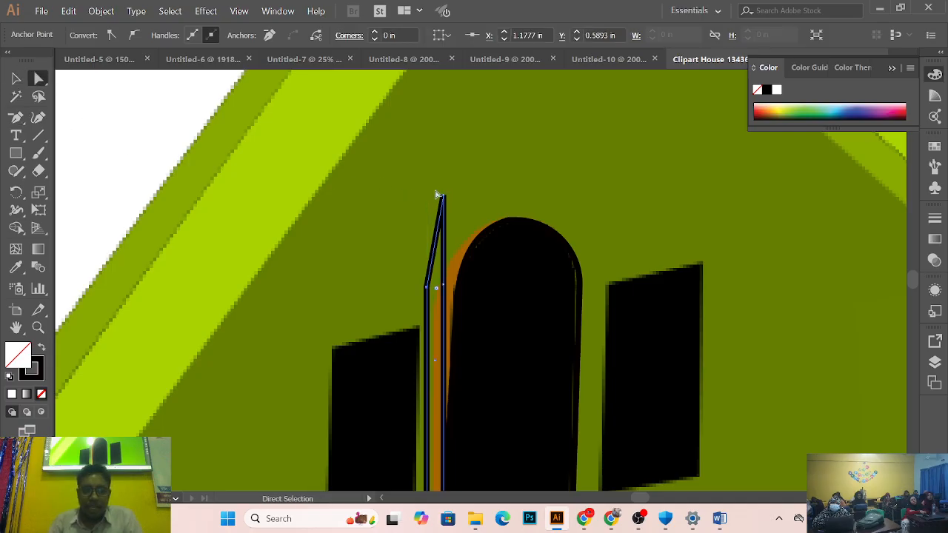
click(455, 177)
drag(442, 196, 501, 218)
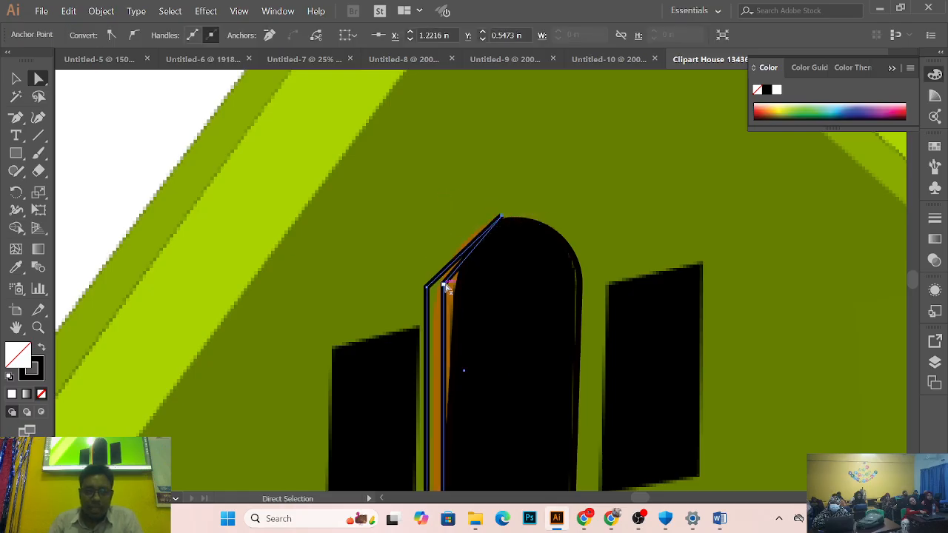
drag(447, 287, 459, 289)
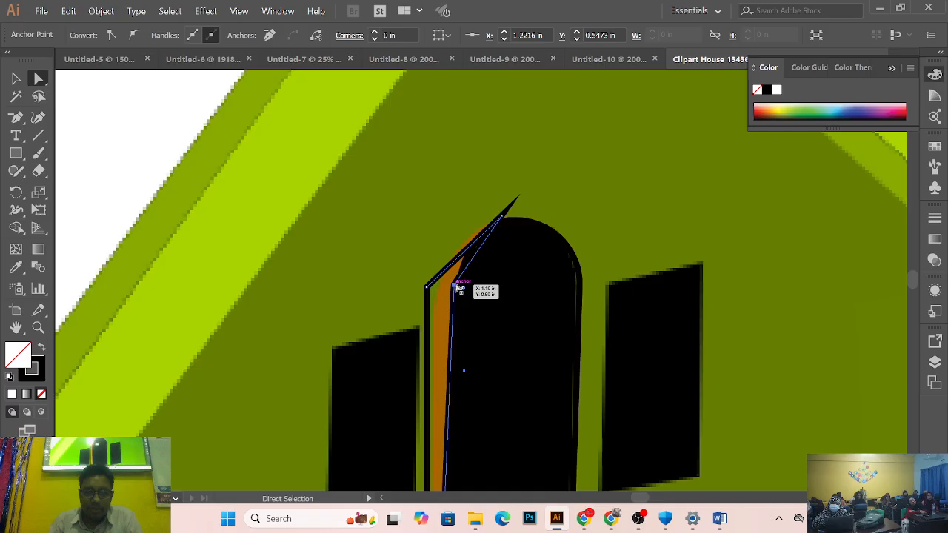
Step: Move the frame shape's top point along the arch and its left shoulder point to the orange strip's edge, and delete that shoulder point
drag(502, 216, 487, 223)
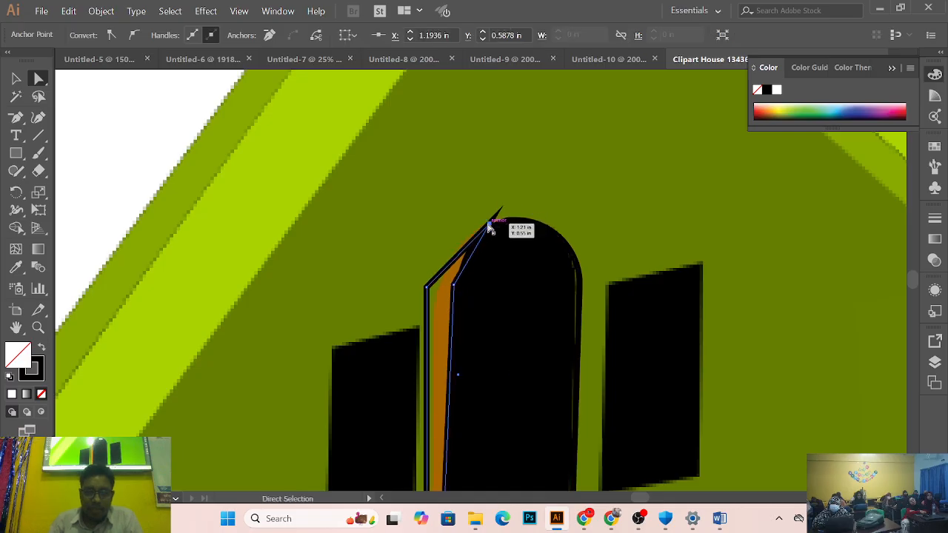
drag(434, 289, 436, 288)
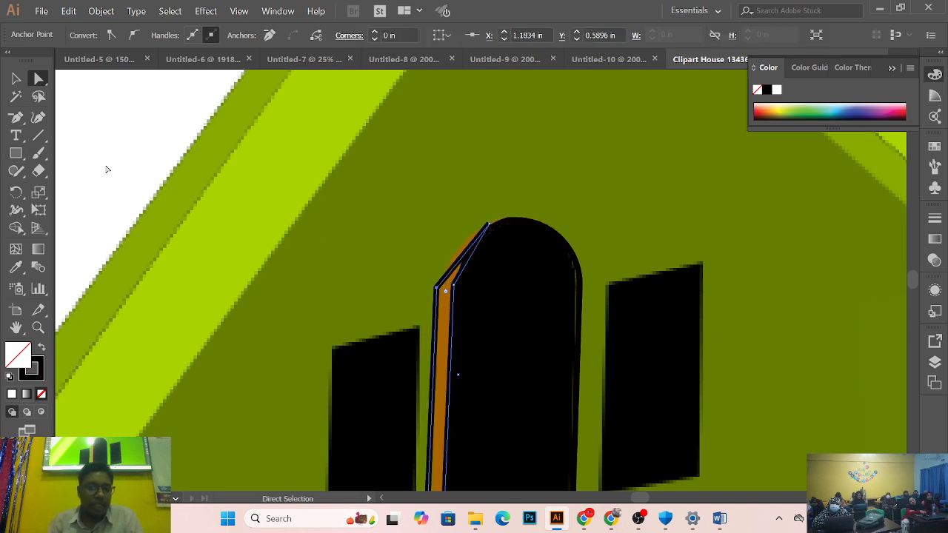
click(17, 120)
click(437, 291)
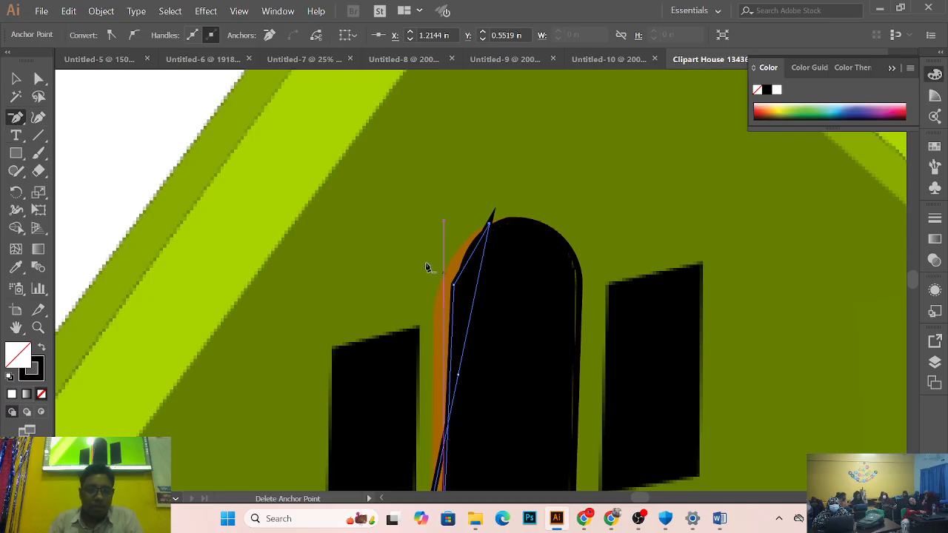
Step: Bow the frame shape's left side outward with the Curvature tool so its upper part follows the orange strip
click(40, 120)
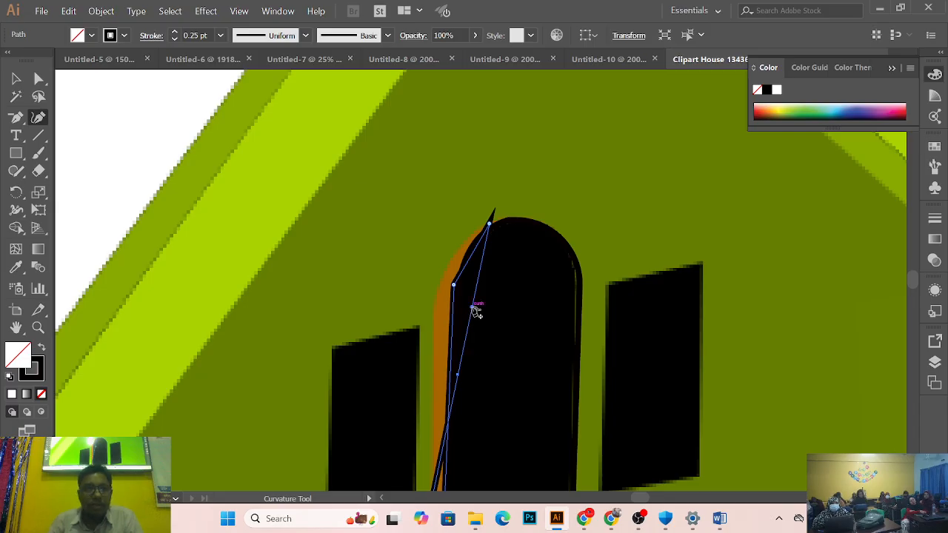
drag(451, 283, 459, 259)
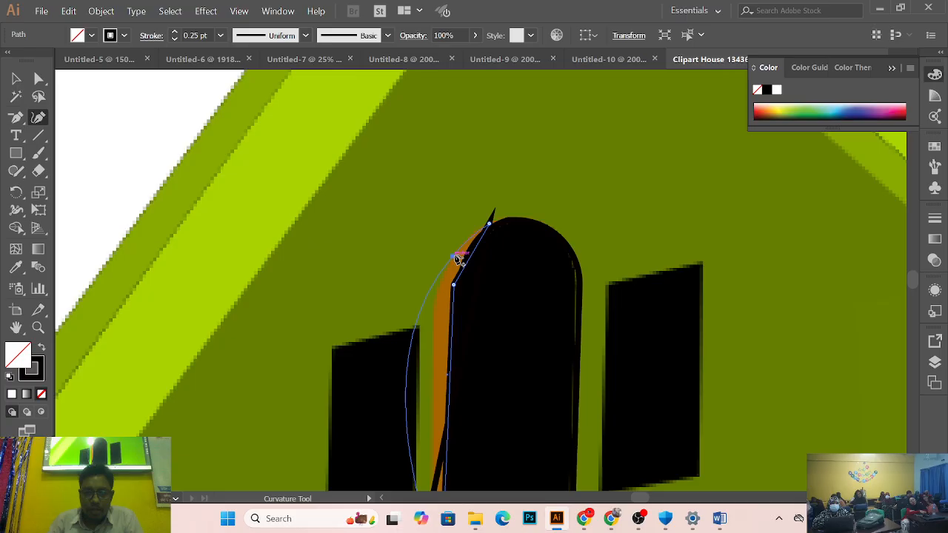
click(454, 256)
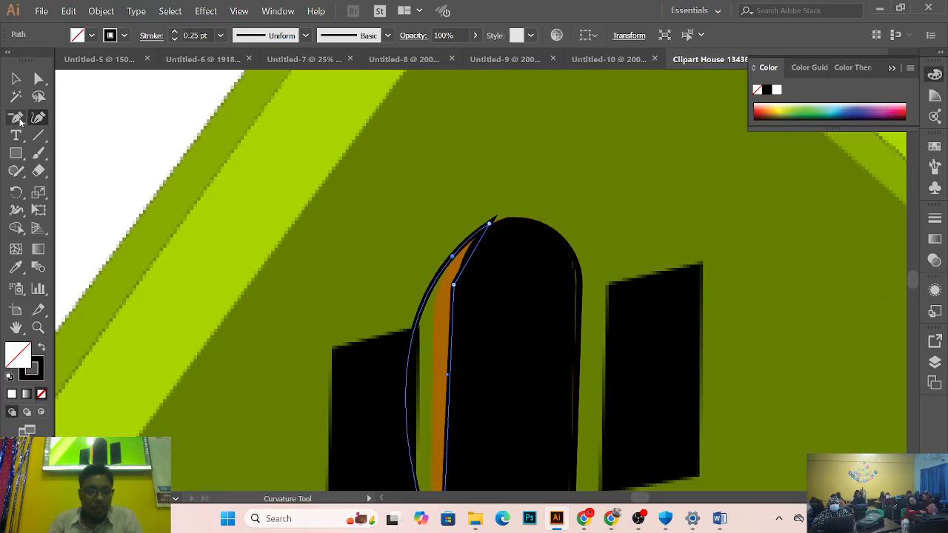
Step: Add anchor points on the frame shape's bowed left side at arch-shoulder height and try to select one for adjustment
drag(17, 118, 81, 134)
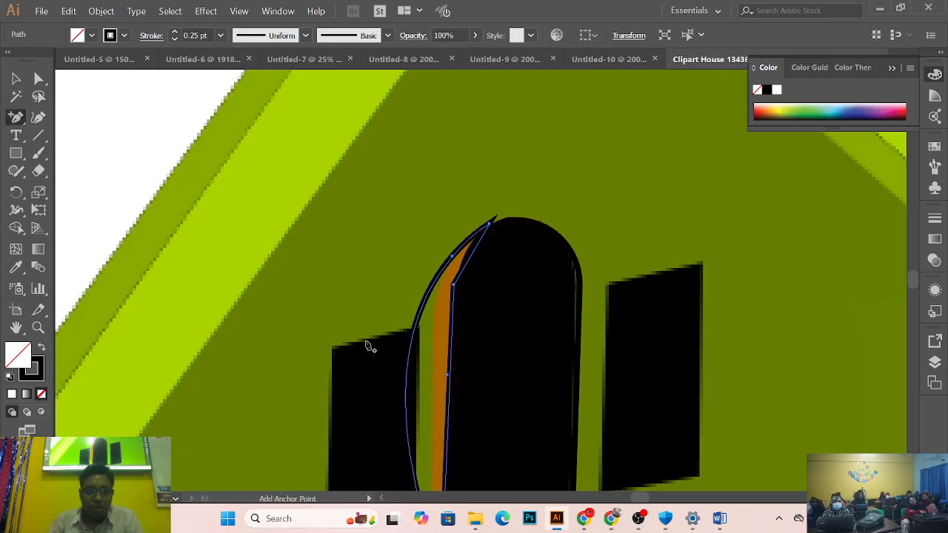
click(432, 289)
key(a)
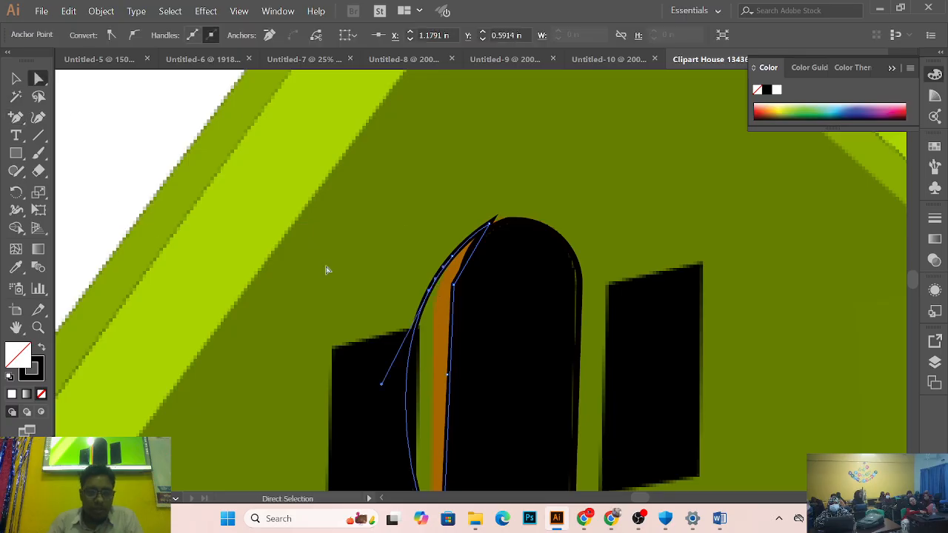
click(398, 282)
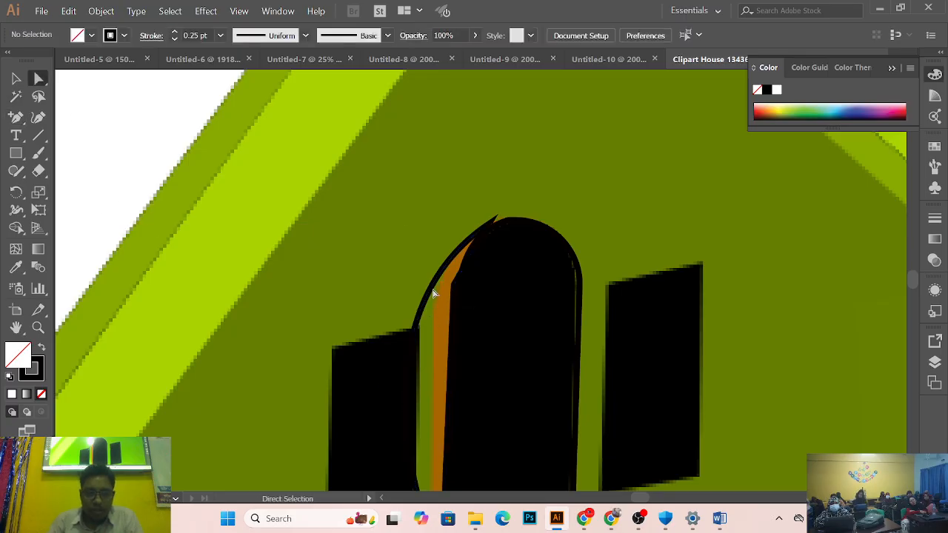
click(436, 284)
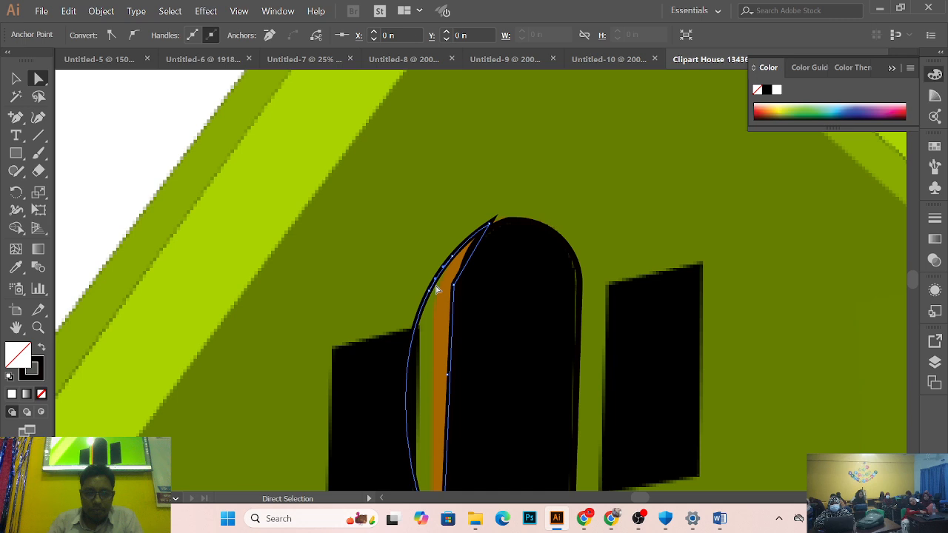
click(437, 286)
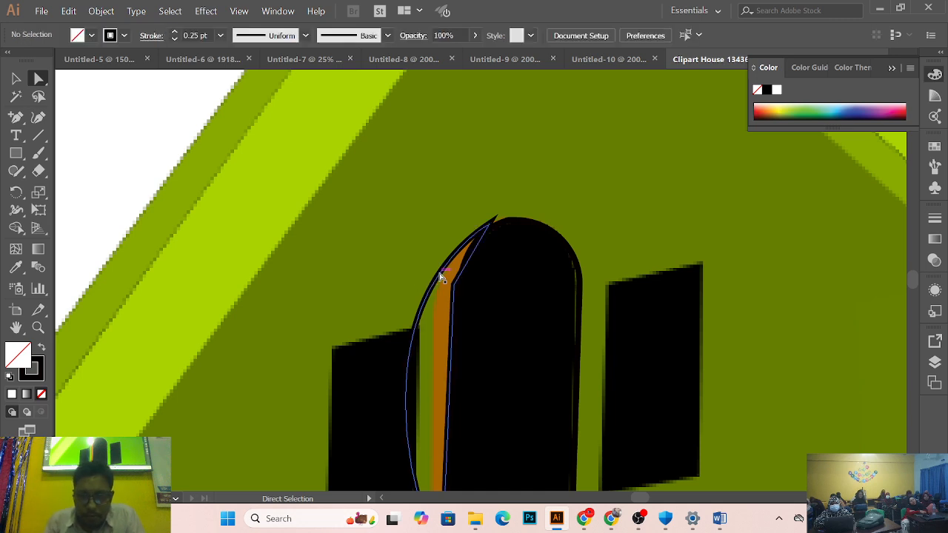
click(442, 278)
click(223, 264)
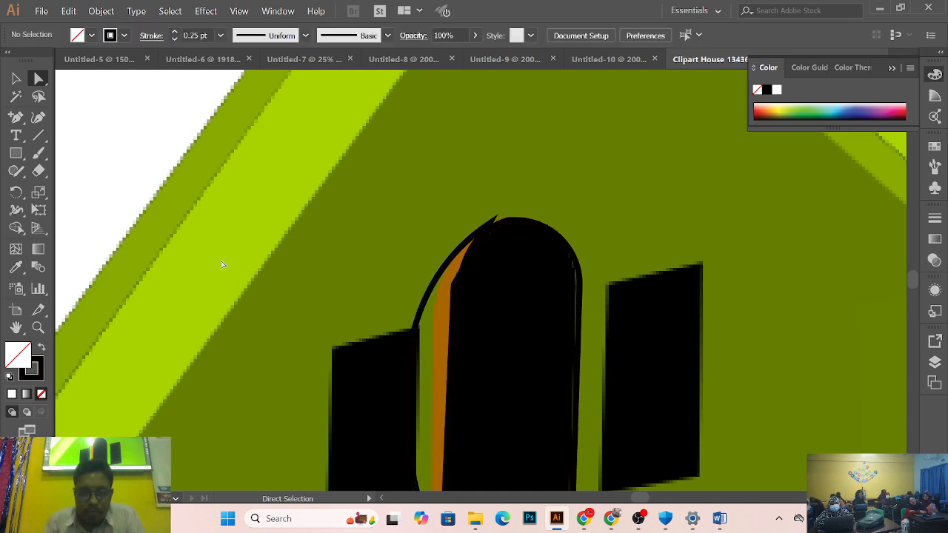
Step: Select the whole bowed frame shape beside the arched gable window and delete it
ctrl+click(388, 257)
drag(460, 321, 404, 258)
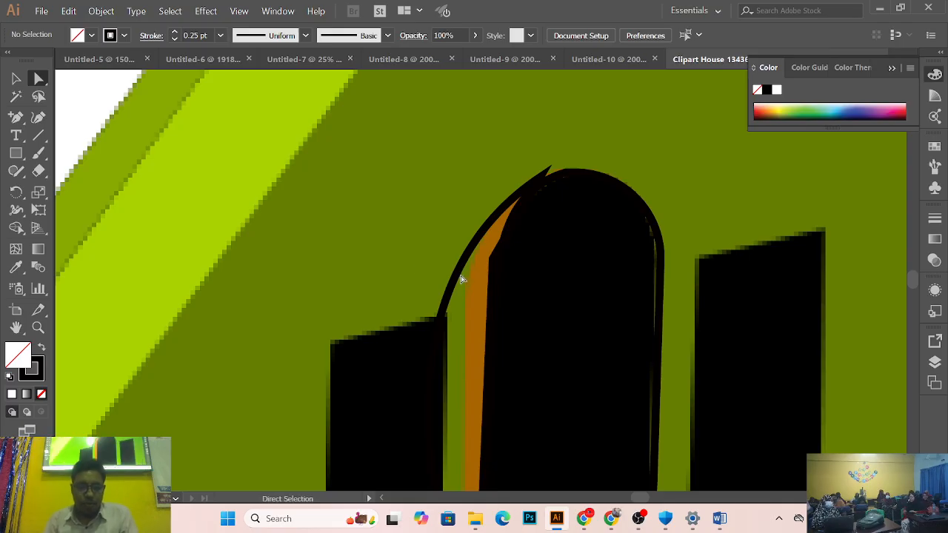
key(ctrl)
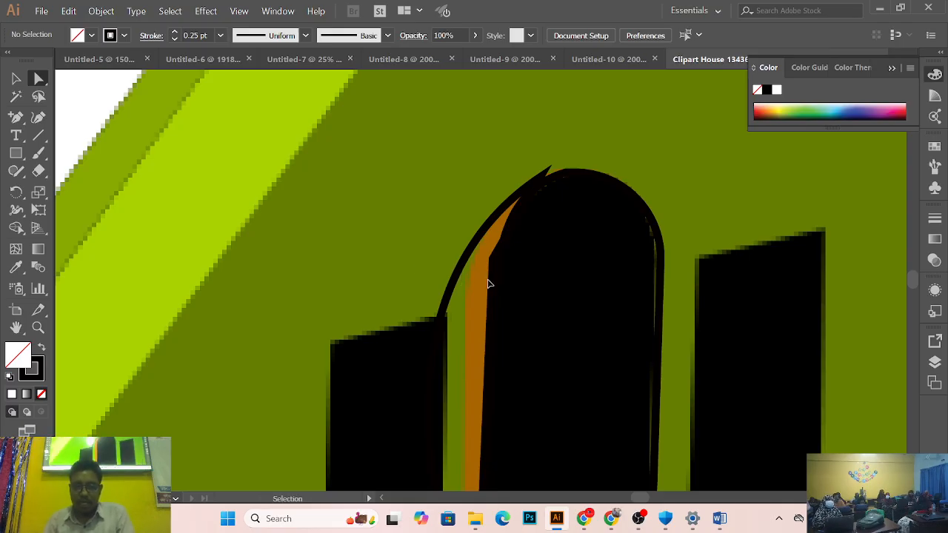
ctrl+alt+click(523, 261)
ctrl+click(510, 296)
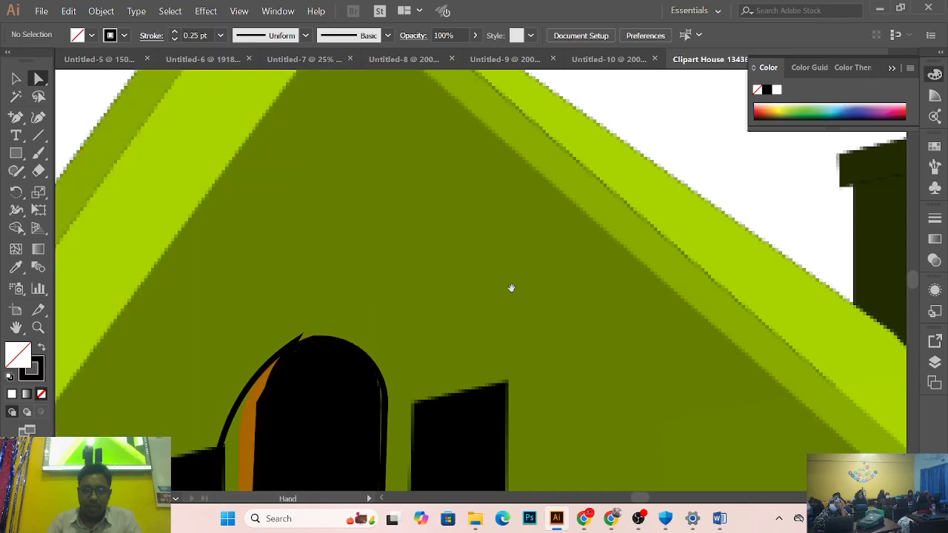
drag(510, 286, 754, 93)
click(15, 79)
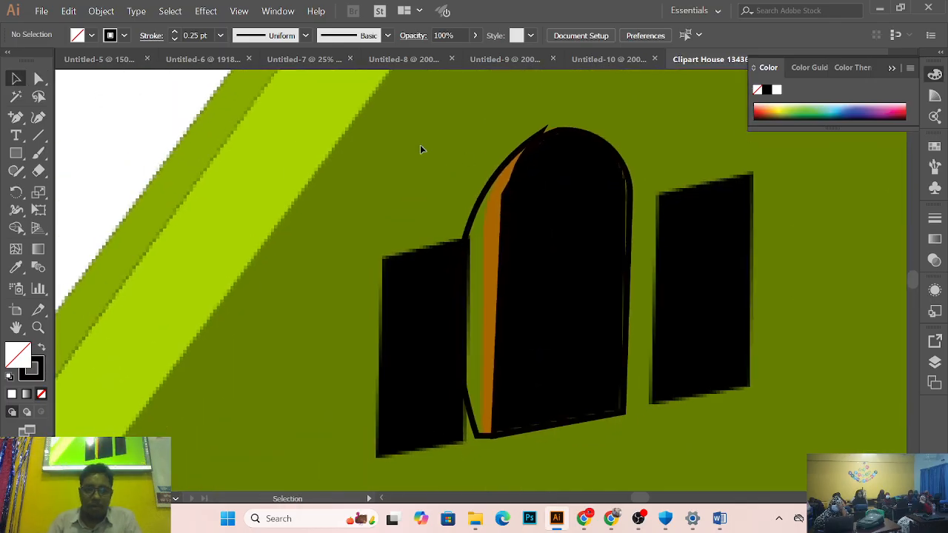
click(496, 207)
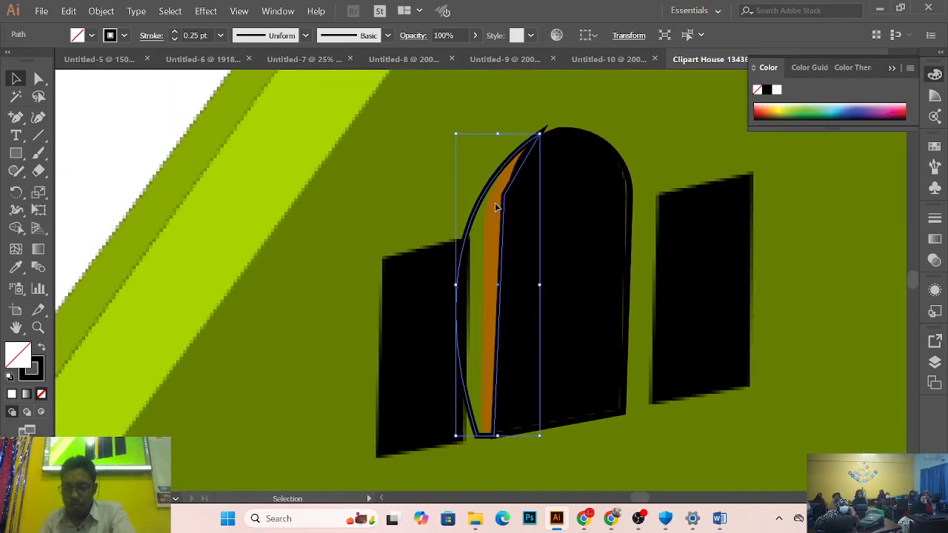
click(447, 224)
Step: Draw a narrow rectangle over the orange frame strip, shift it against the arched window, and extend its top just above the arch
click(16, 153)
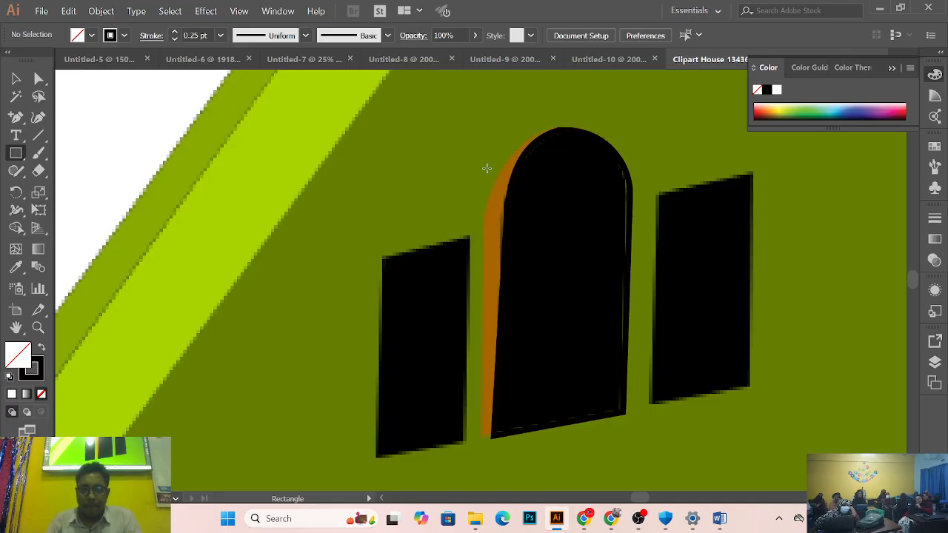
drag(475, 167, 493, 436)
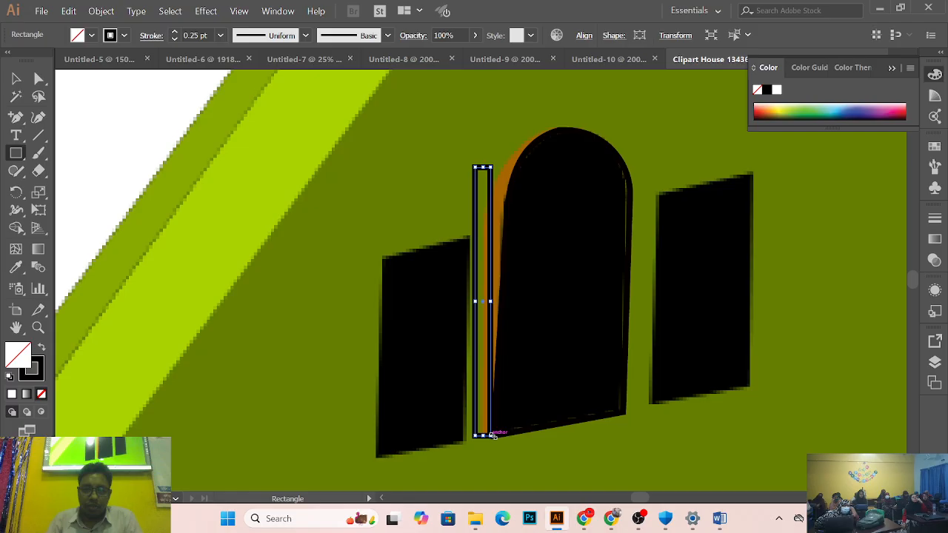
click(8, 83)
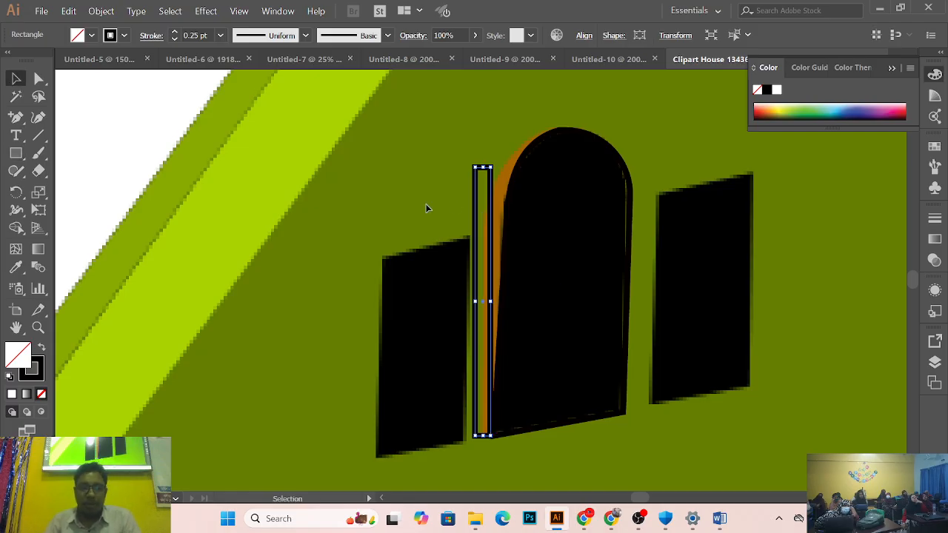
drag(490, 181, 498, 181)
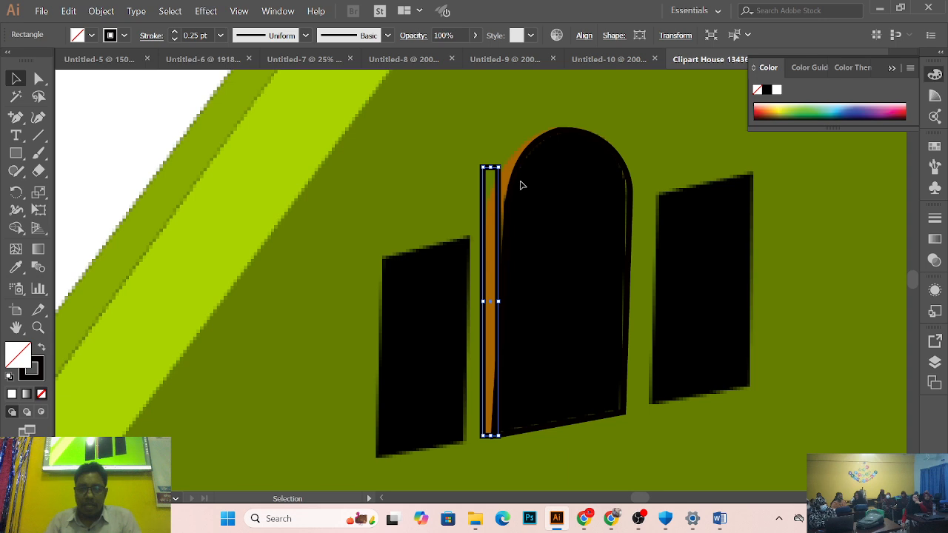
drag(492, 168, 501, 122)
key(ctrl+z)
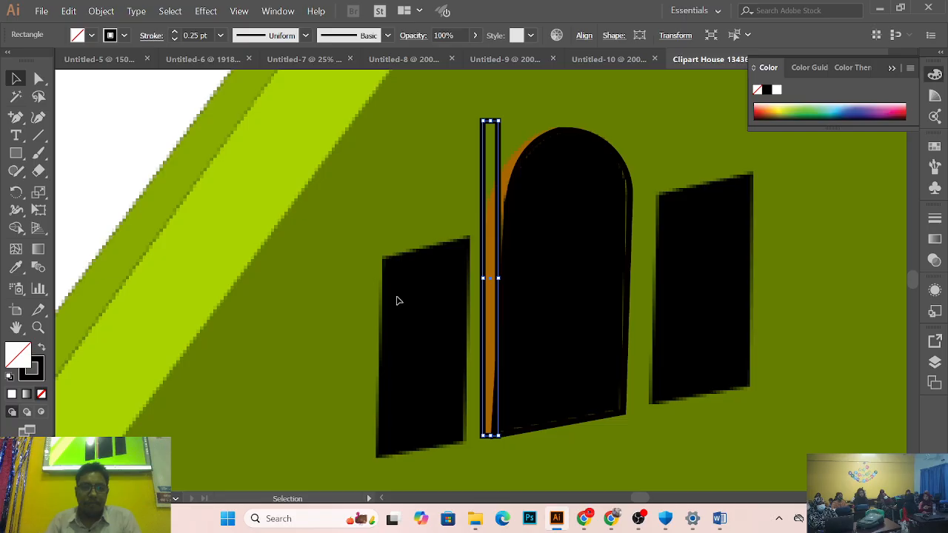
Step: Add an anchor point on the rectangle's right side at arch-shoulder height and delete its top-left corner point
click(16, 117)
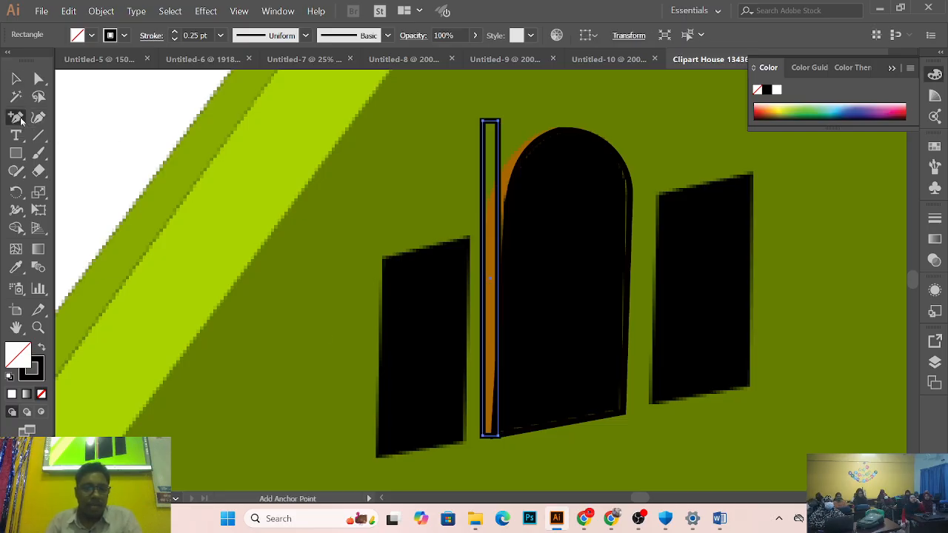
click(501, 205)
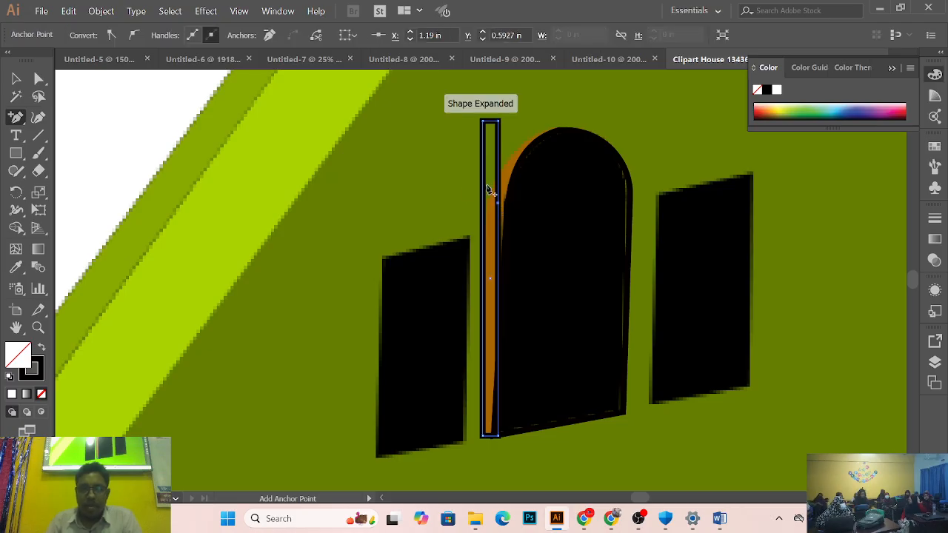
drag(17, 117, 109, 154)
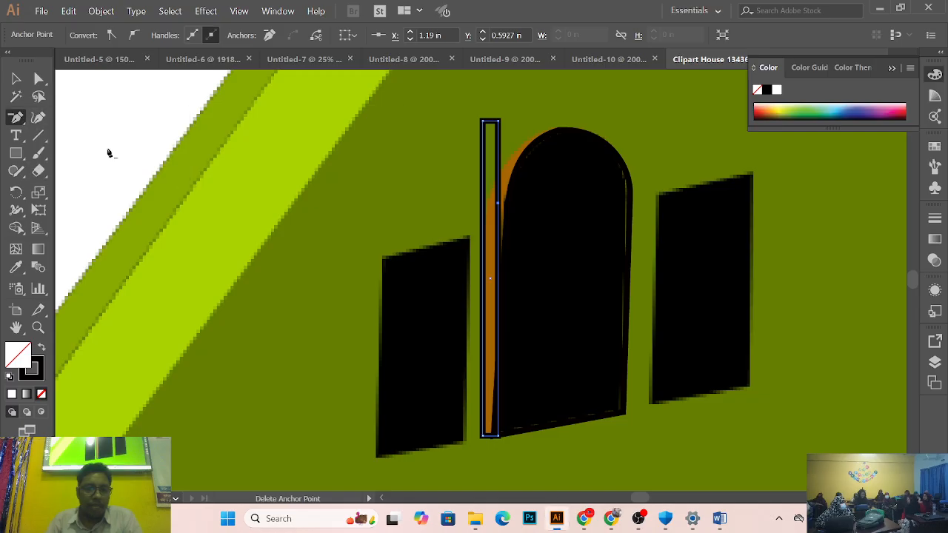
click(487, 125)
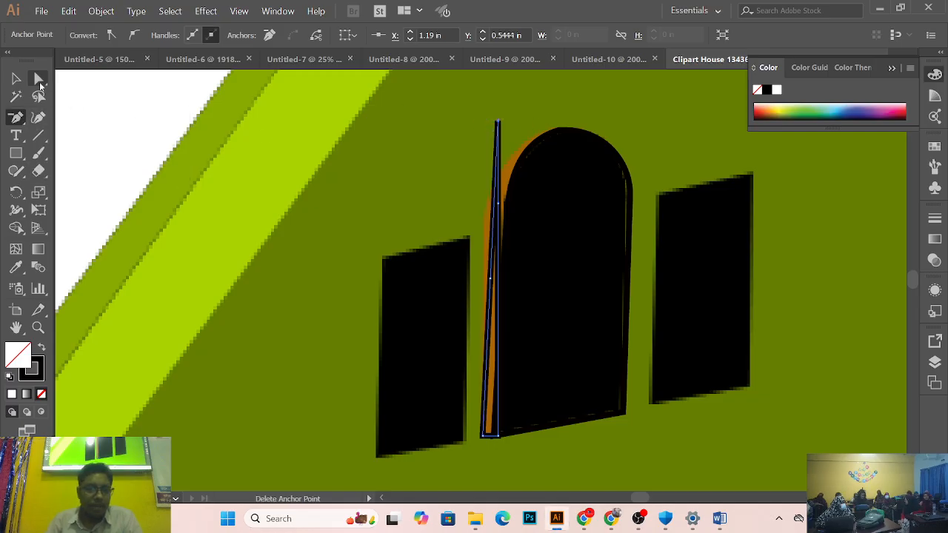
Step: Move the frame shape's top point to the arch's peak and curve the segment down to the shoulder point with the Curvature tool
click(40, 80)
click(425, 139)
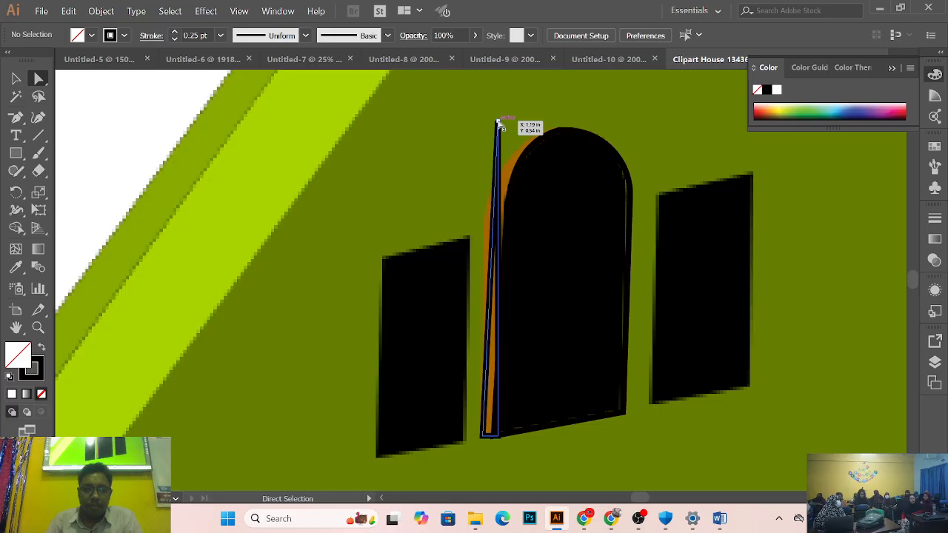
drag(497, 122, 555, 131)
click(39, 116)
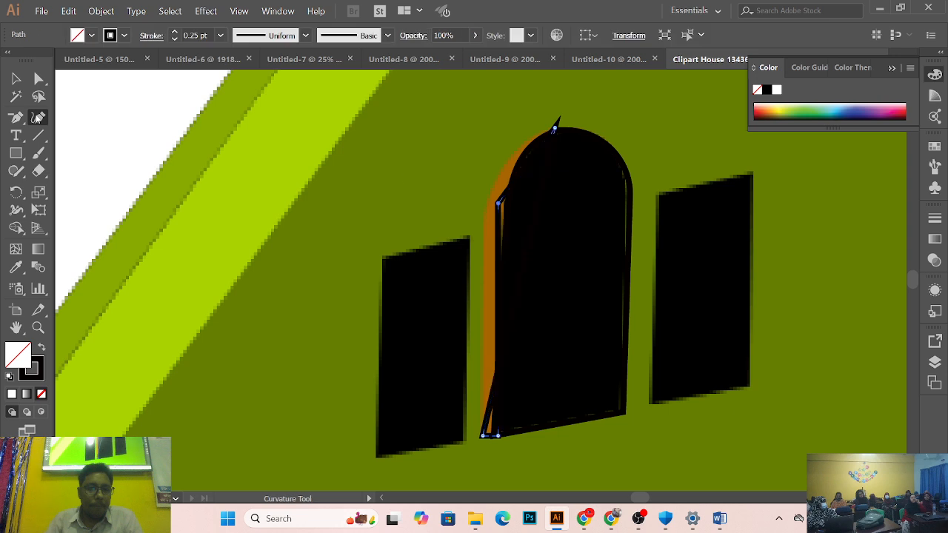
drag(527, 172, 510, 158)
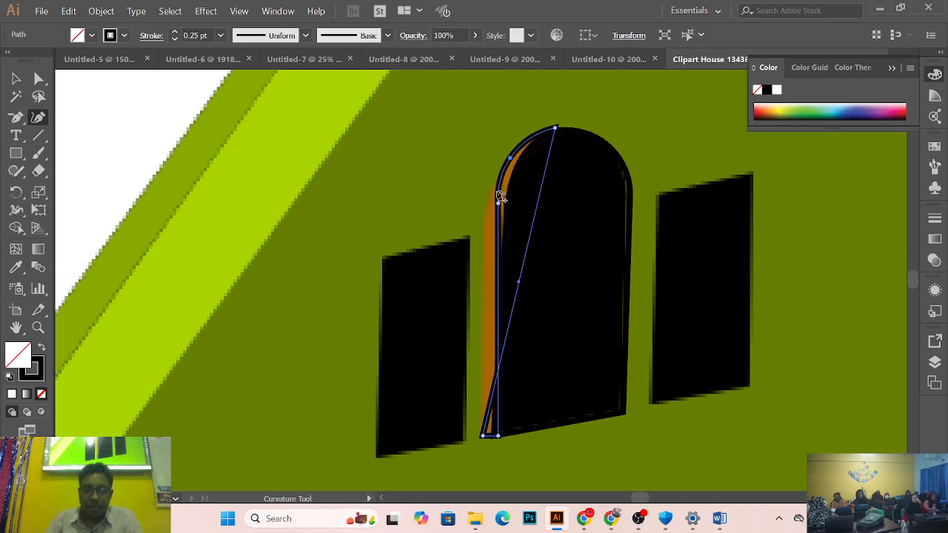
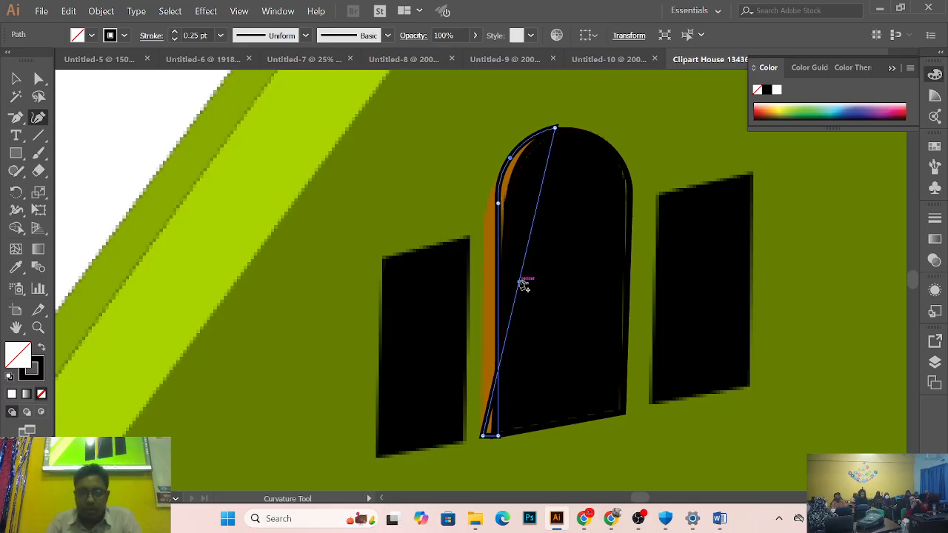
Step: Add an anchor point on the frame shape's diagonal side, move it to the orange strip's outer shoulder, and pull the top point above the arch's left side
click(22, 123)
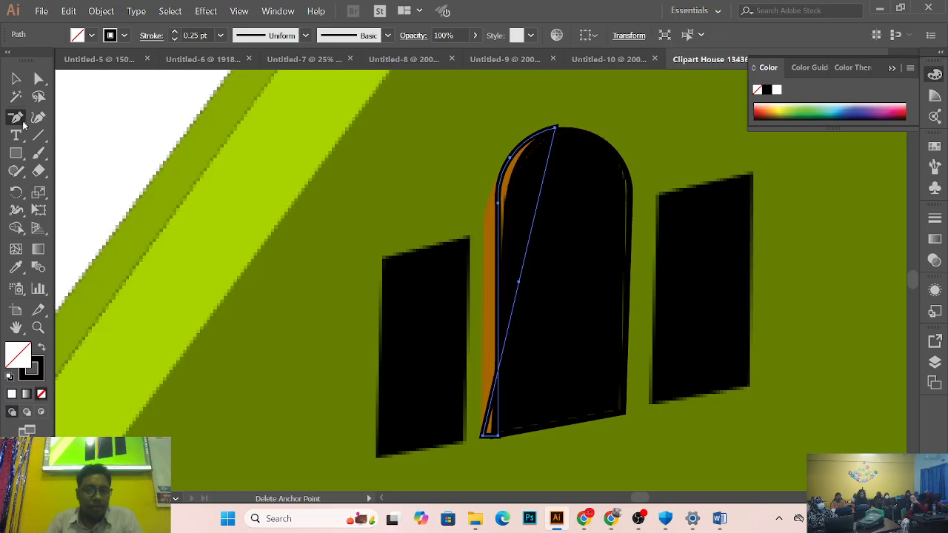
drag(24, 124, 57, 134)
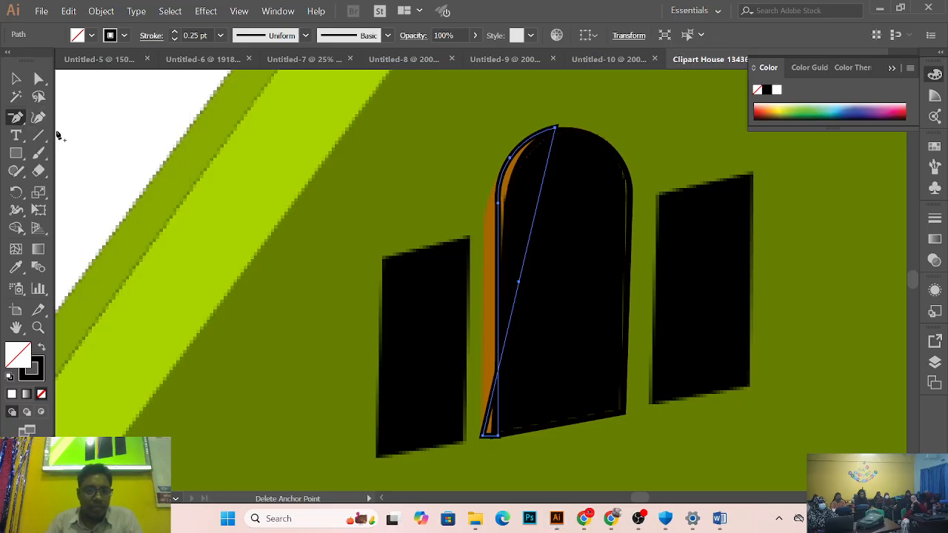
click(535, 212)
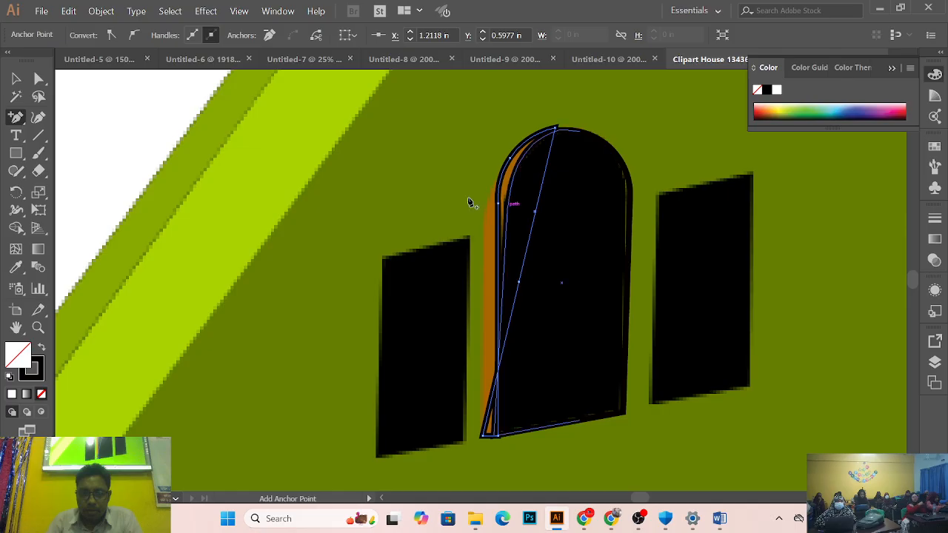
click(38, 78)
click(432, 206)
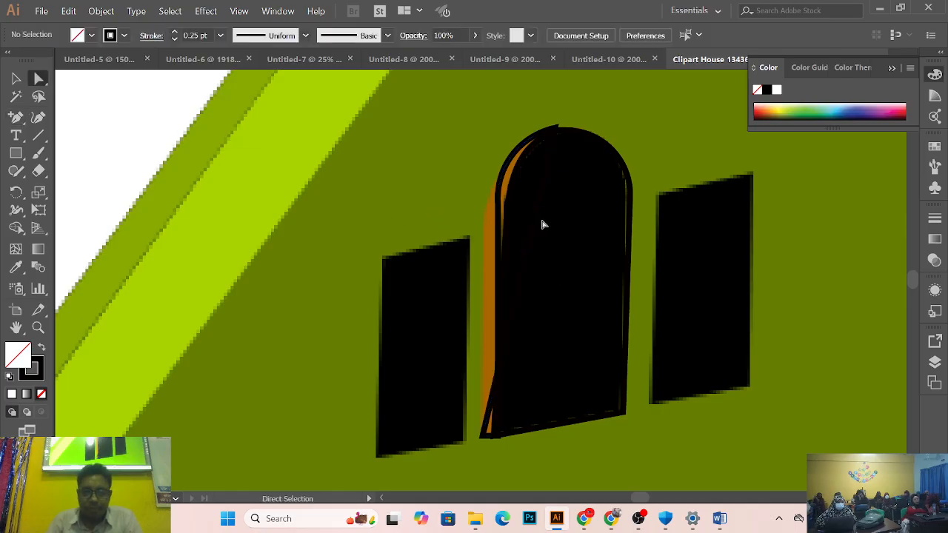
drag(535, 213, 485, 195)
drag(558, 135, 519, 107)
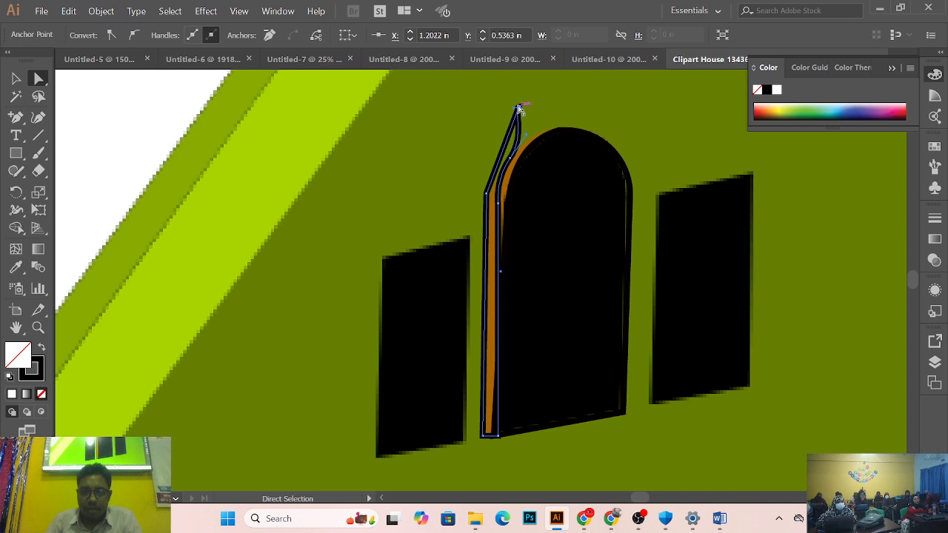
Step: Fit the frame shape's curved inner side to the arched window and delete its top point
click(519, 109)
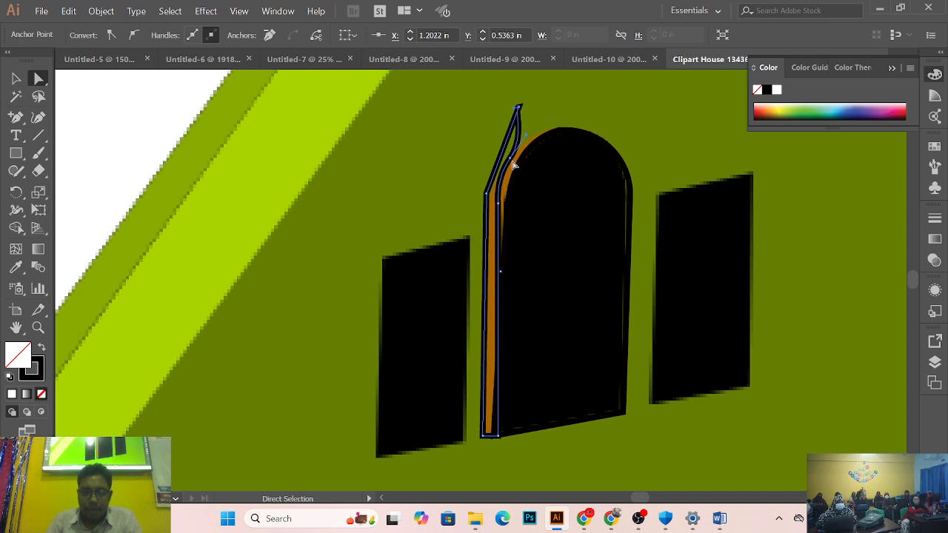
drag(514, 162, 519, 161)
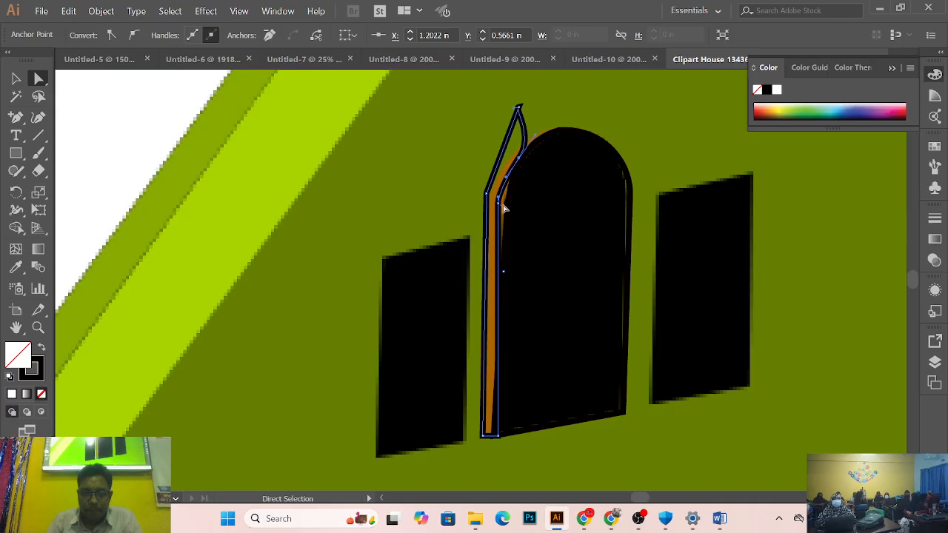
drag(504, 209, 502, 202)
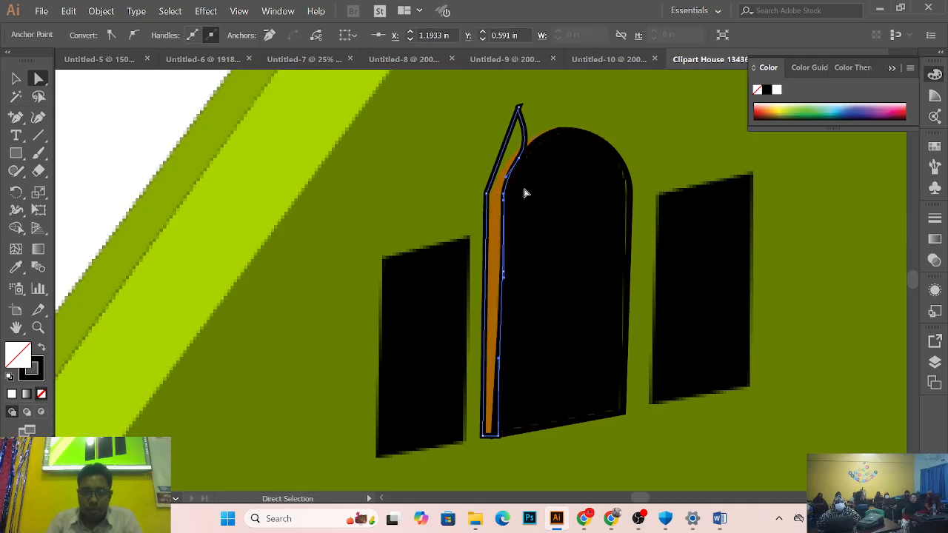
click(17, 117)
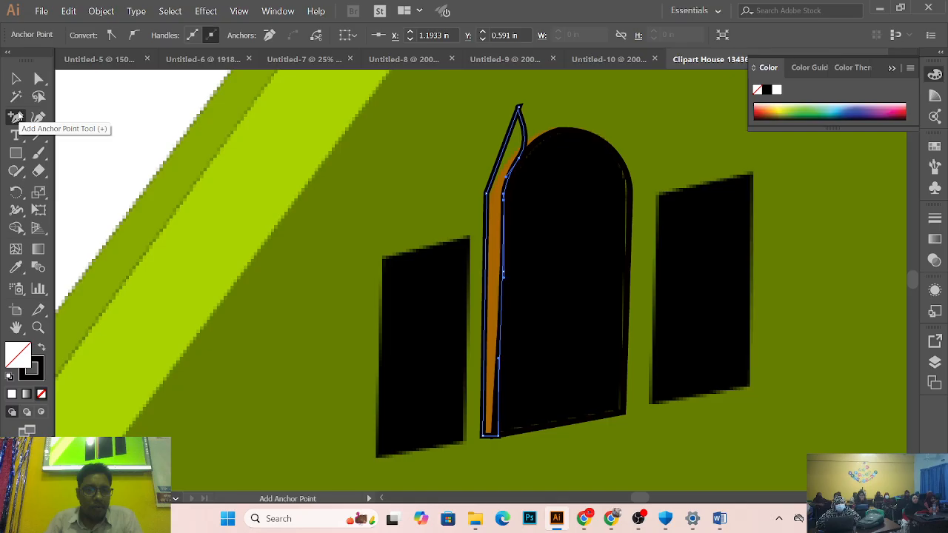
drag(17, 117, 75, 153)
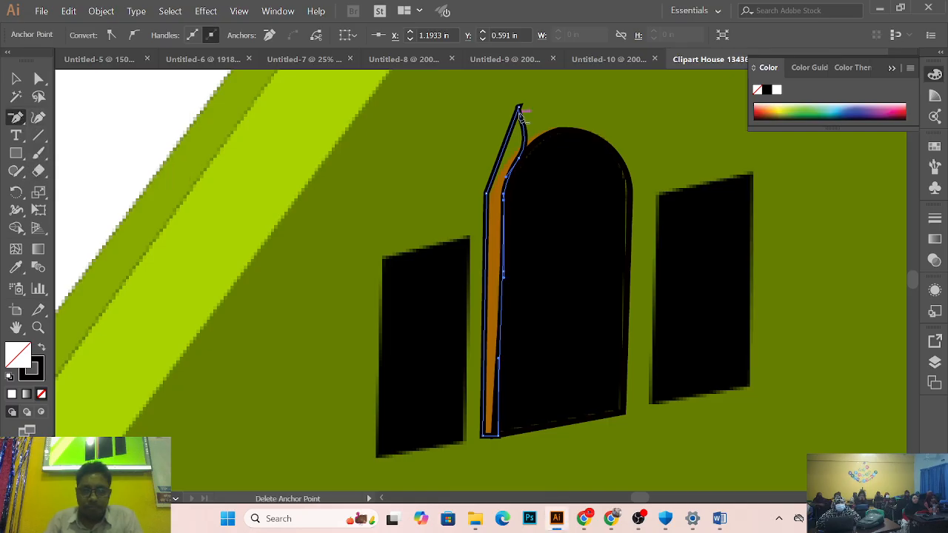
click(518, 108)
click(39, 79)
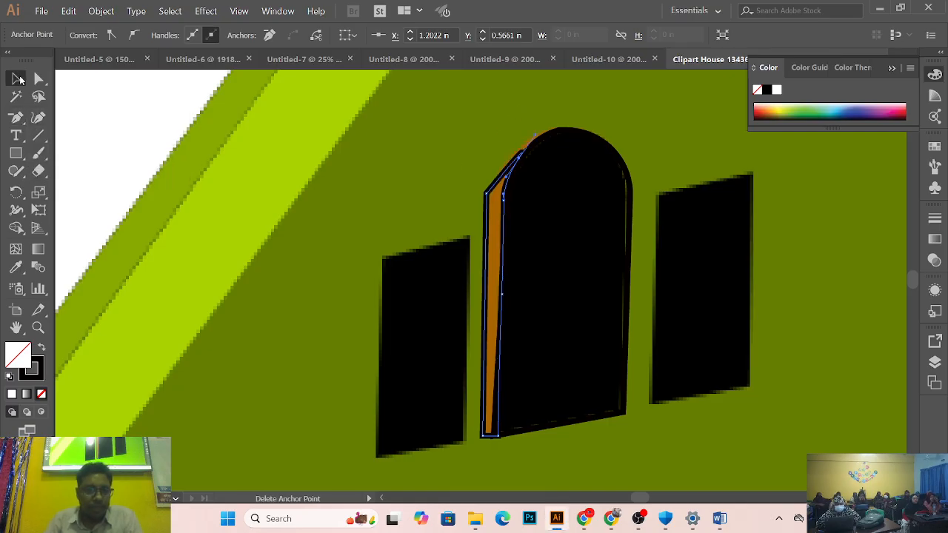
Step: Pull the frame shape's upper end point up along the arch's left side
click(370, 163)
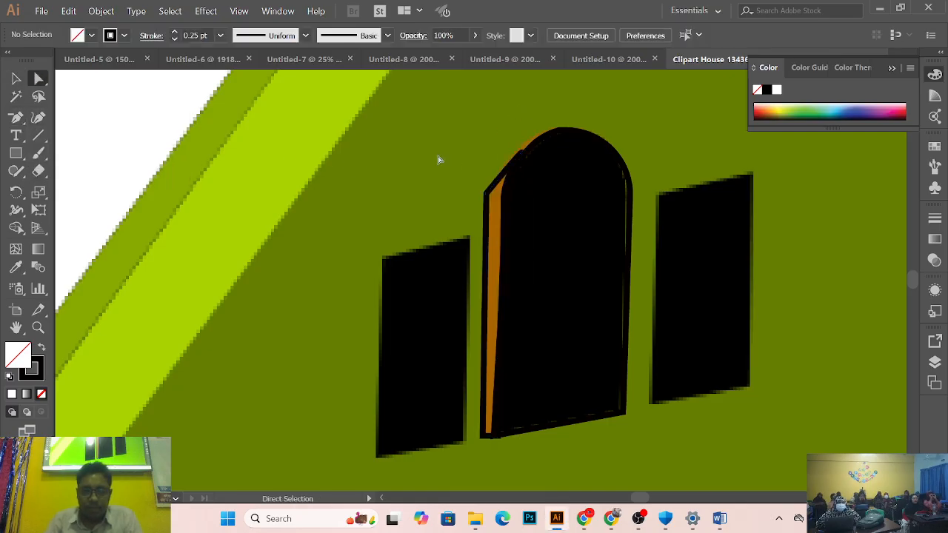
click(524, 155)
scroll(533, 120, up, 2)
drag(554, 175, 570, 75)
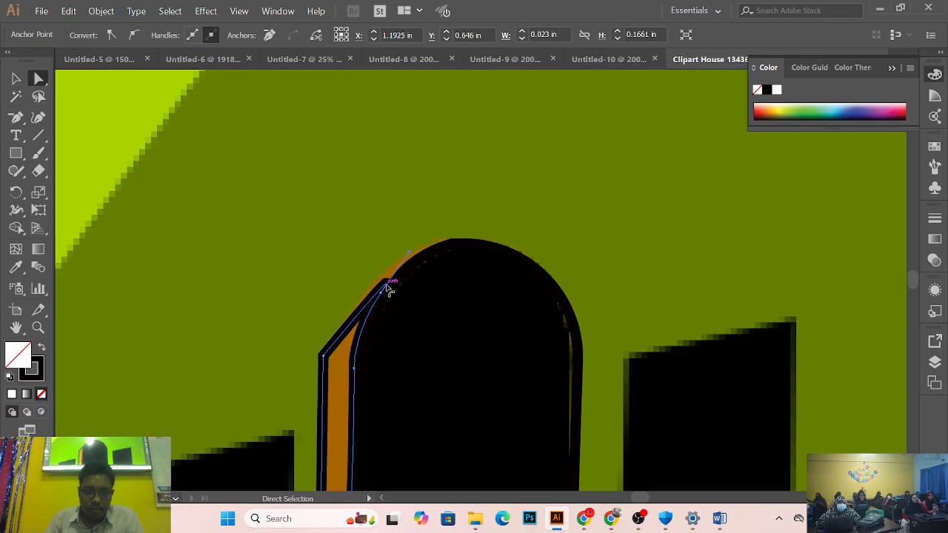
click(356, 250)
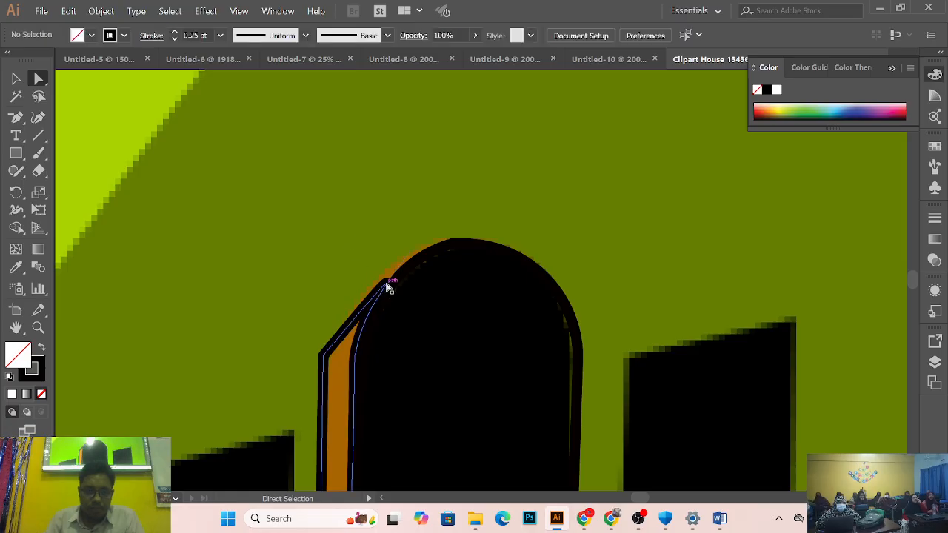
drag(389, 288, 411, 258)
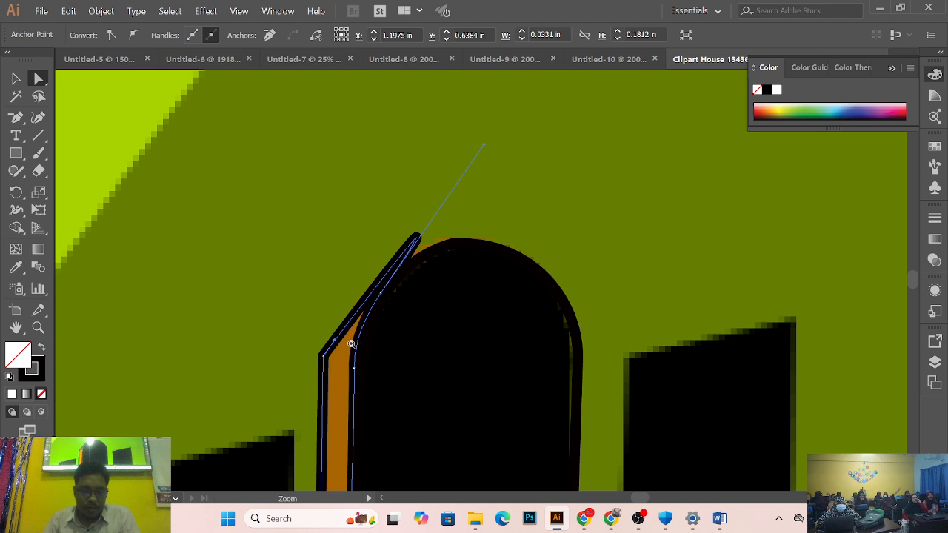
Step: Delete the outlined frame shape beside the arched gable window
ctrl+alt+click(372, 326)
ctrl+alt+click(371, 324)
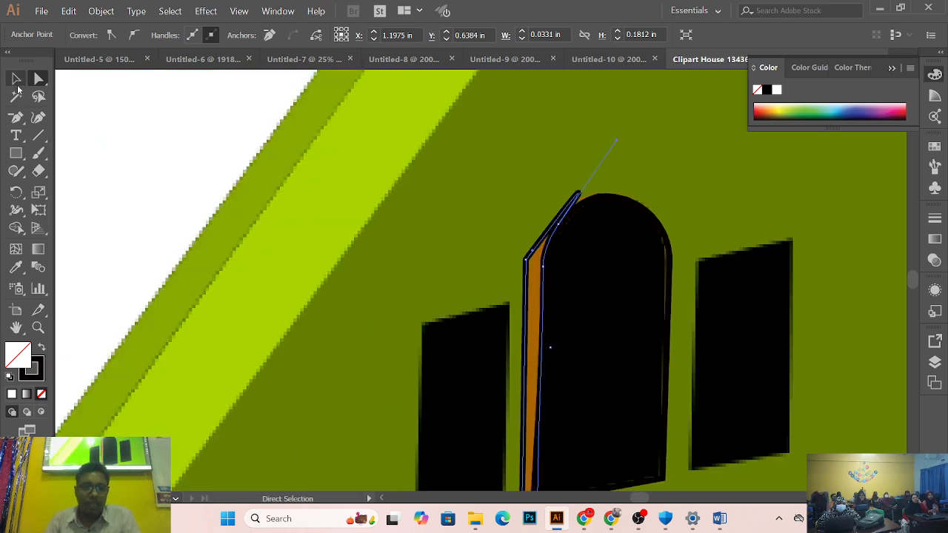
key(v)
key(ctrl+z)
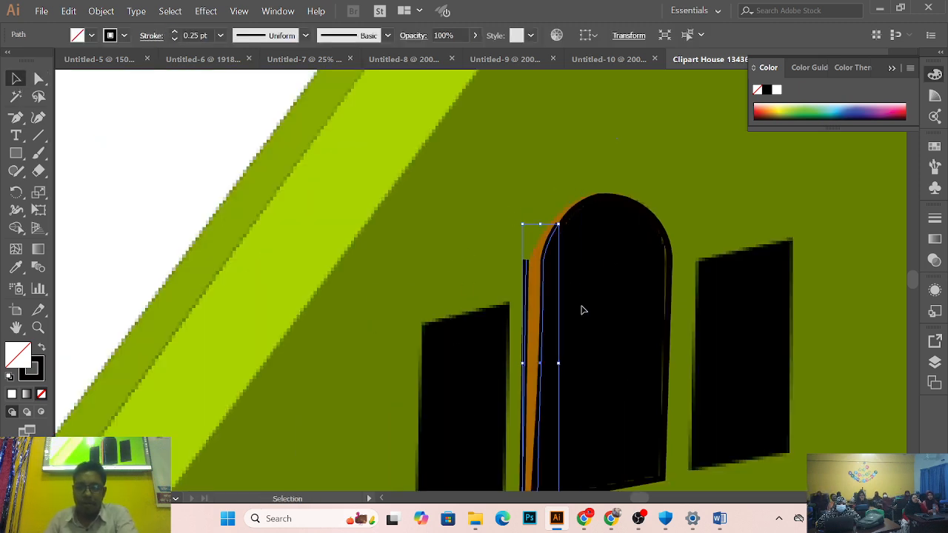
click(581, 310)
scroll(581, 310, down, 2)
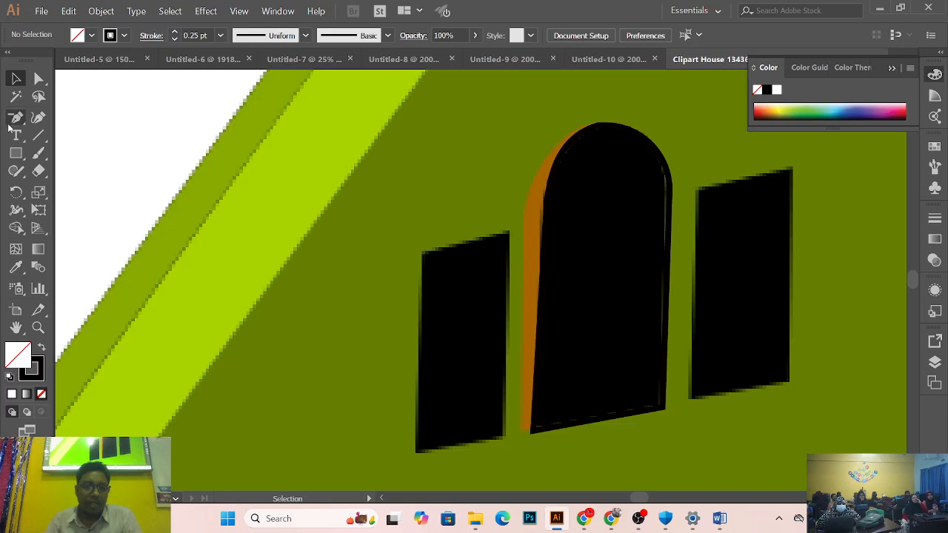
Step: Draw a narrow rectangle over the orange frame strip and extend its top to the height of the arch's peak
click(16, 153)
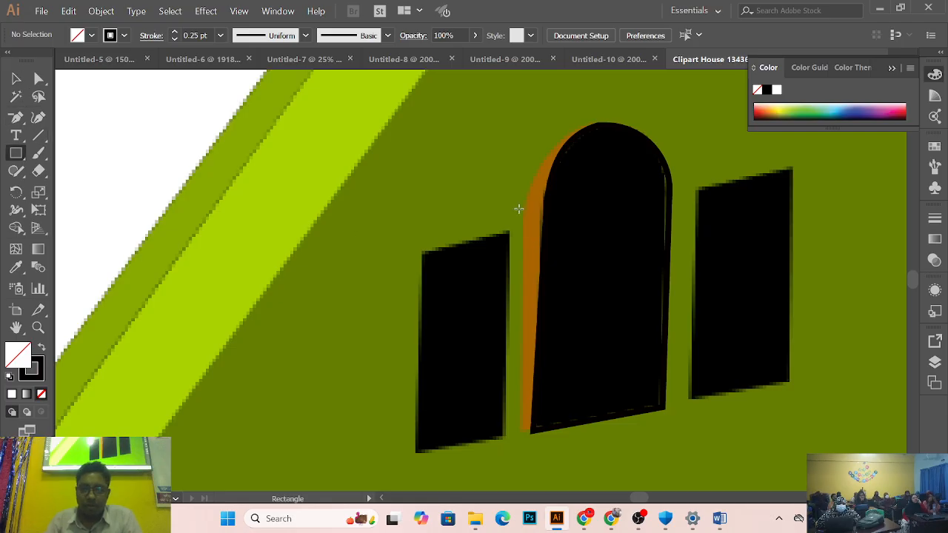
drag(519, 162, 530, 432)
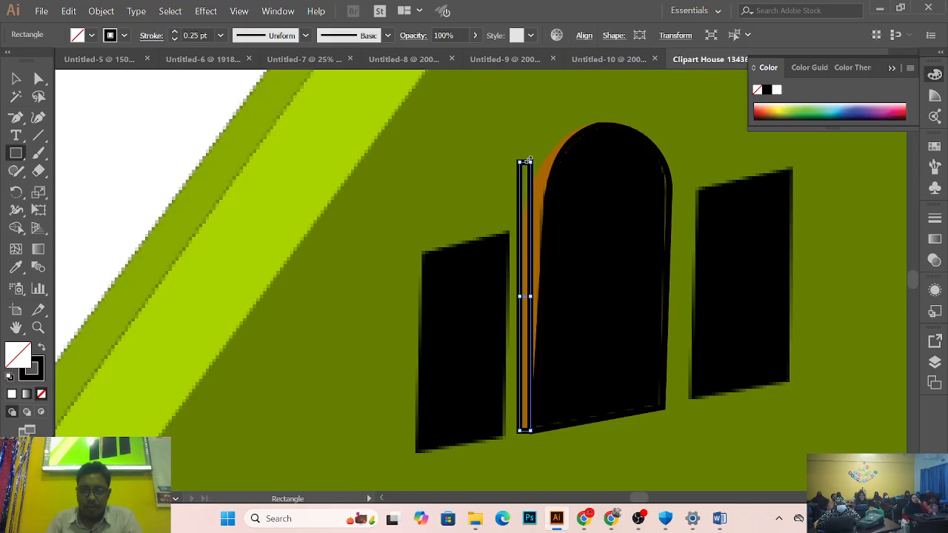
drag(530, 162, 532, 121)
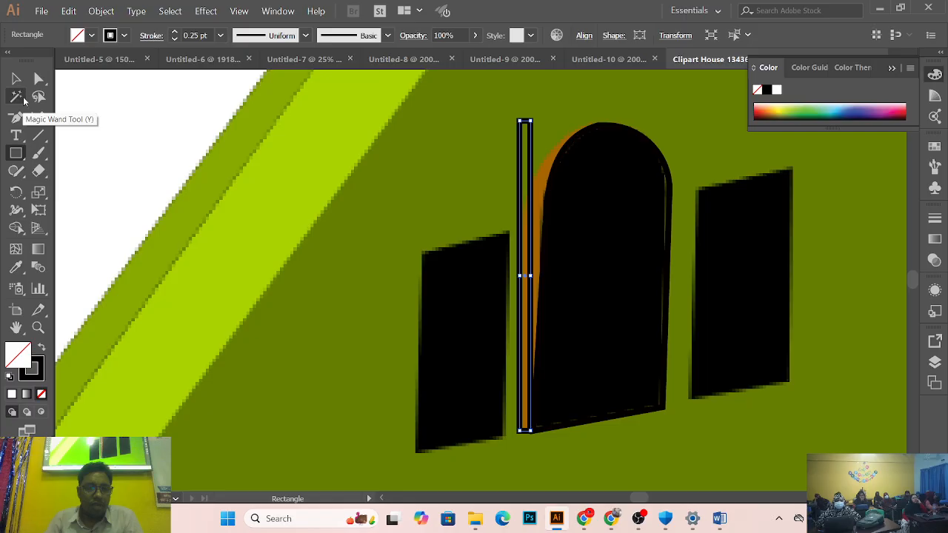
Step: Add an anchor point on each long side of the narrow rectangle at arch-shoulder height
drag(19, 128, 66, 136)
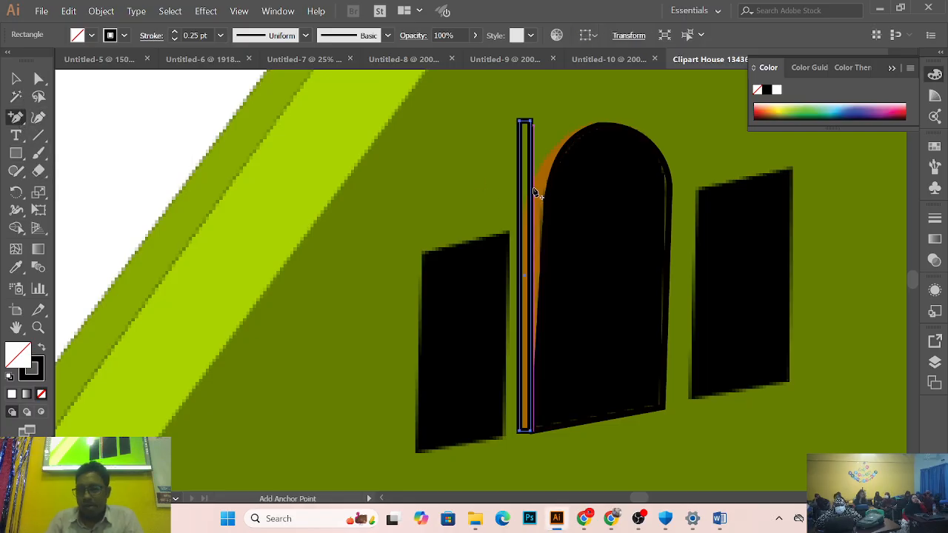
key(Right)
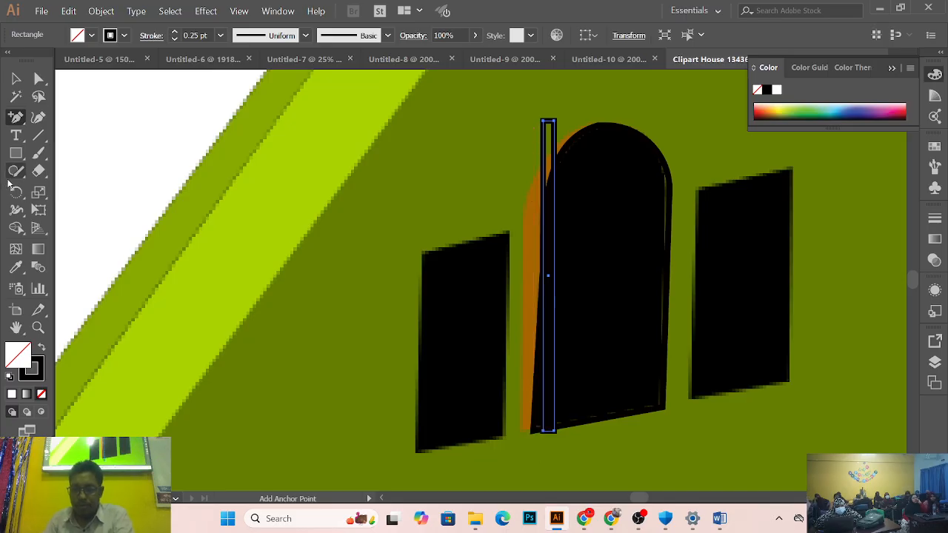
key(ctrl+z)
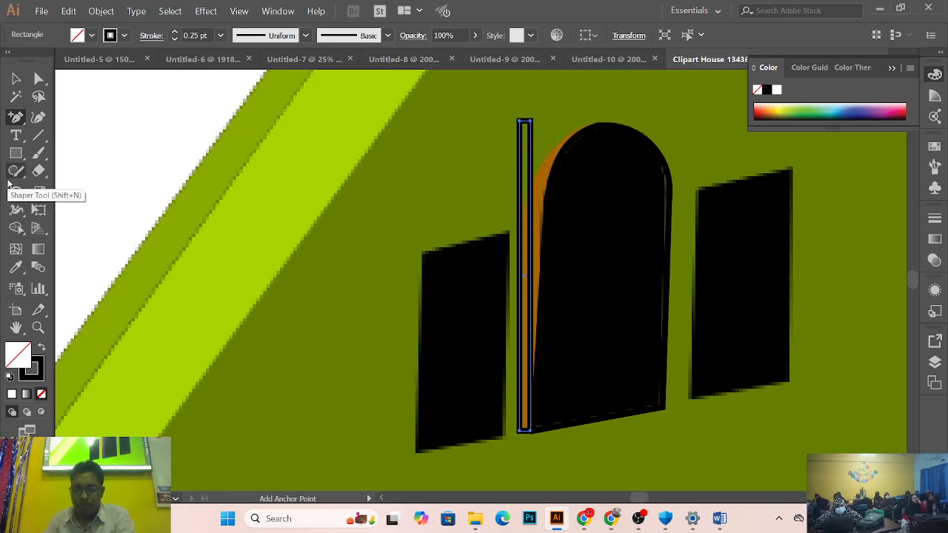
click(533, 198)
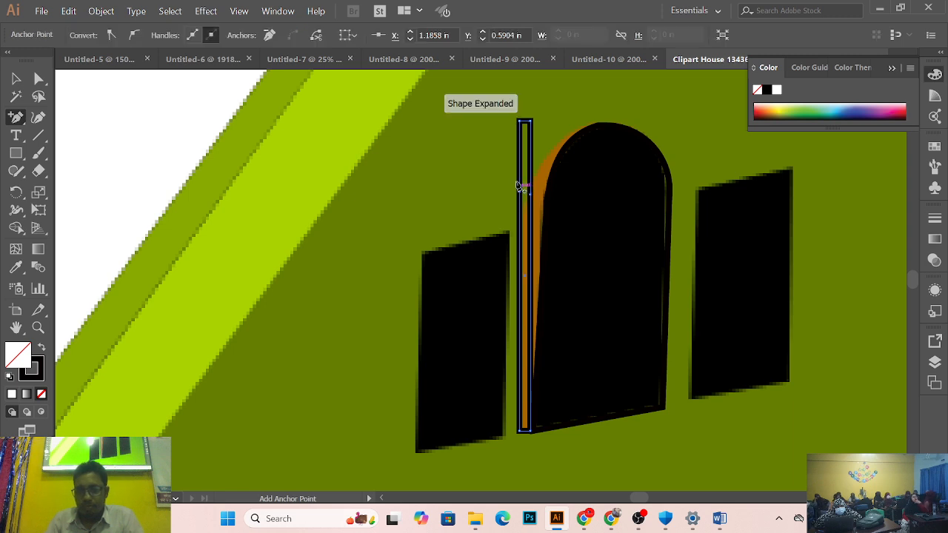
click(15, 78)
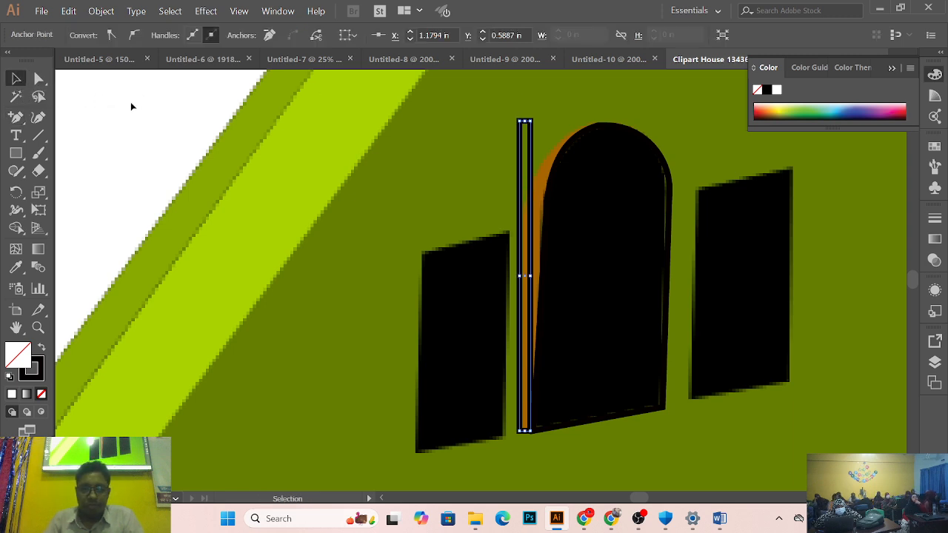
click(17, 117)
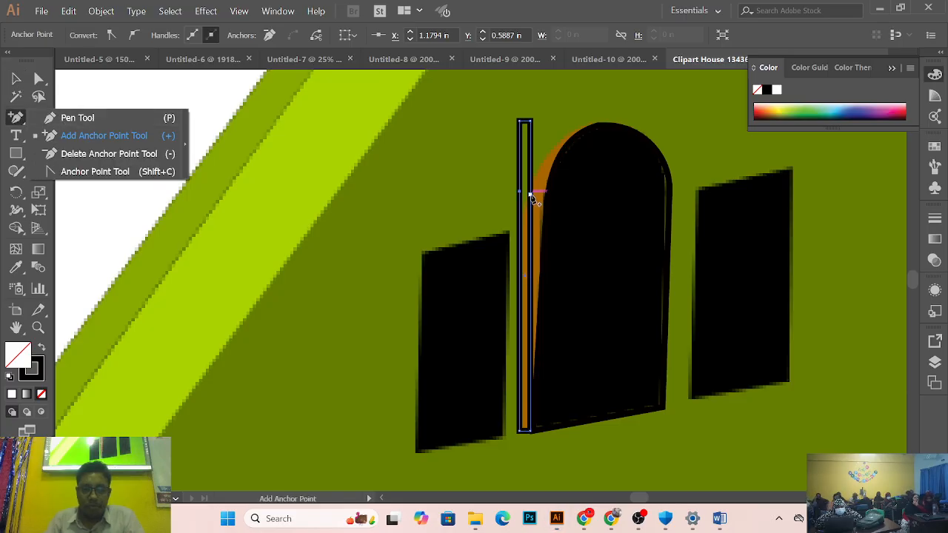
Step: Move the two shoulder-height anchor points onto the inner and outer edges of the orange strip
click(38, 79)
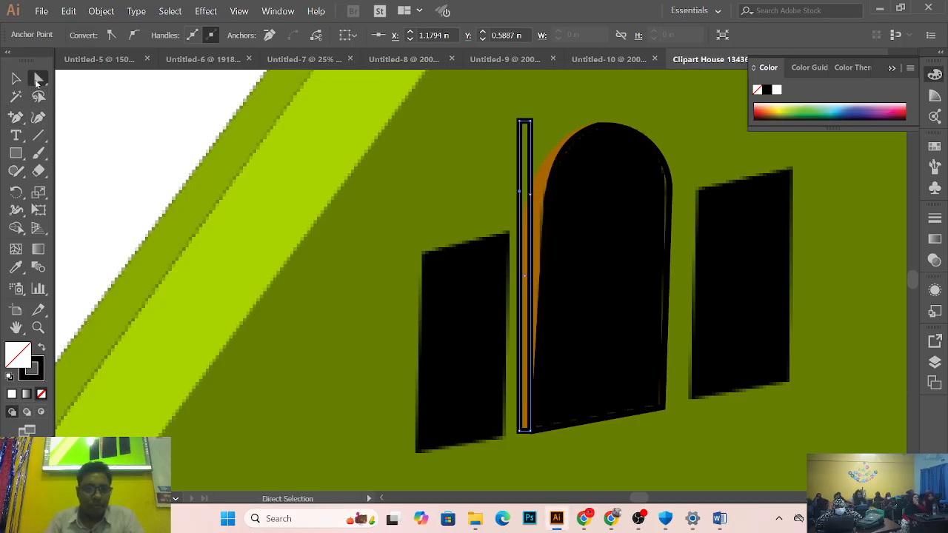
click(385, 234)
mouse_move(530, 197)
mouse_down()
mouse_move(544, 195)
mouse_move(518, 194)
mouse_up()
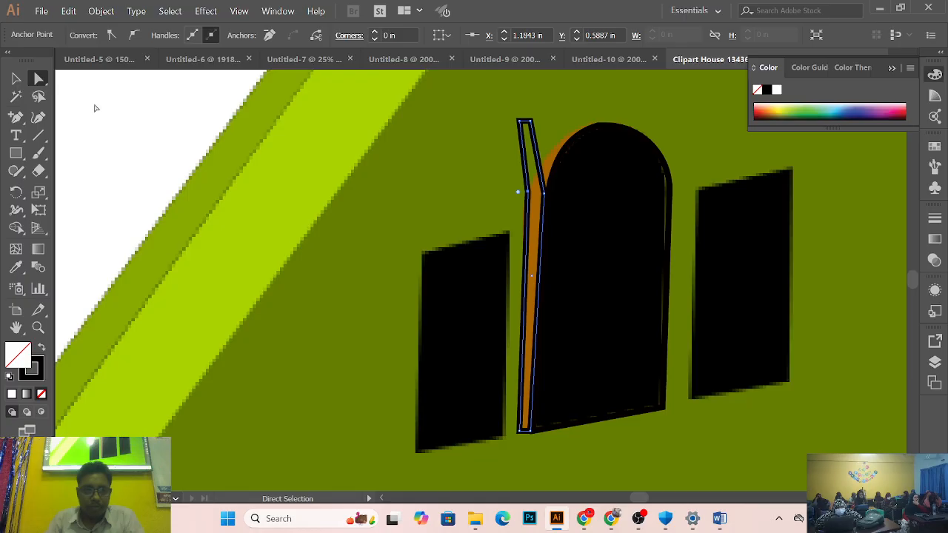
Step: Delete the frame shape's top-left corner point and move the remaining top point to the arch's peak
click(20, 122)
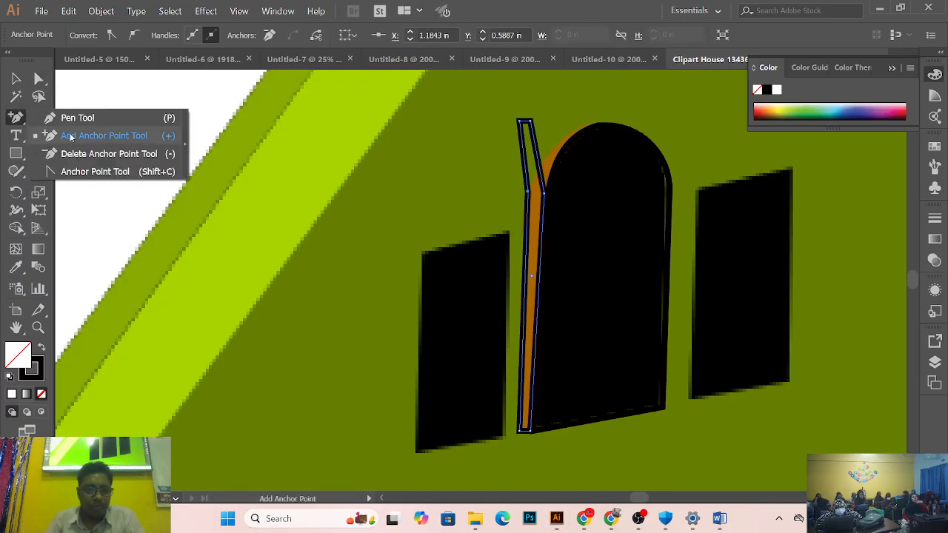
click(69, 151)
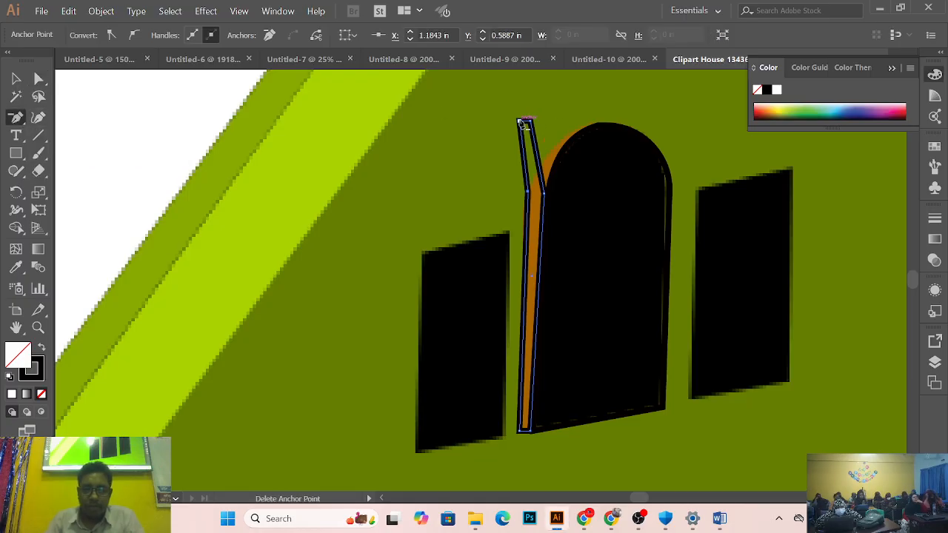
click(529, 122)
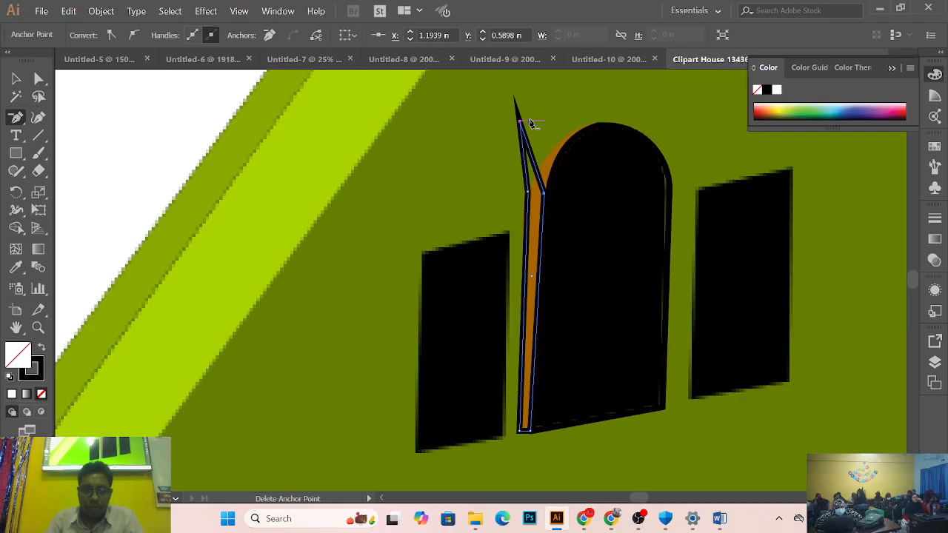
key(ctrl+z)
click(528, 123)
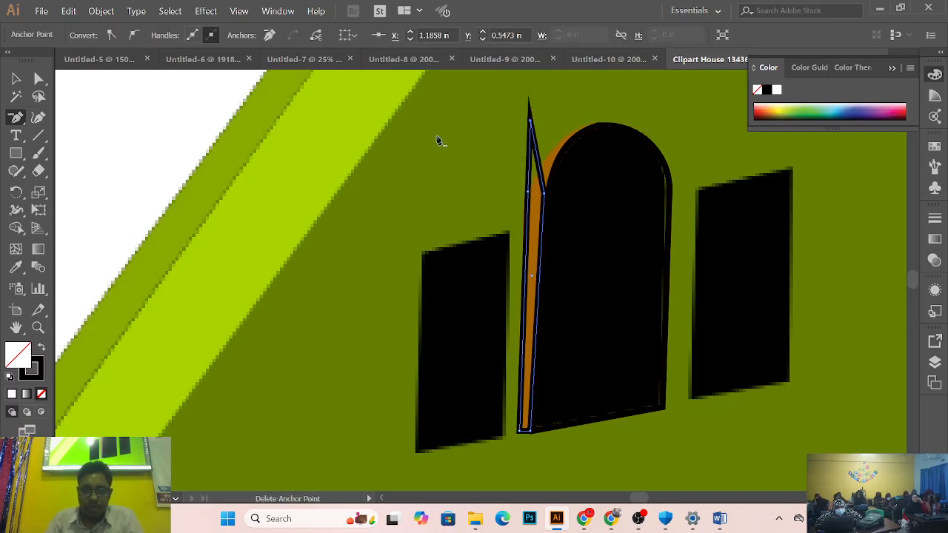
key(v)
key(a)
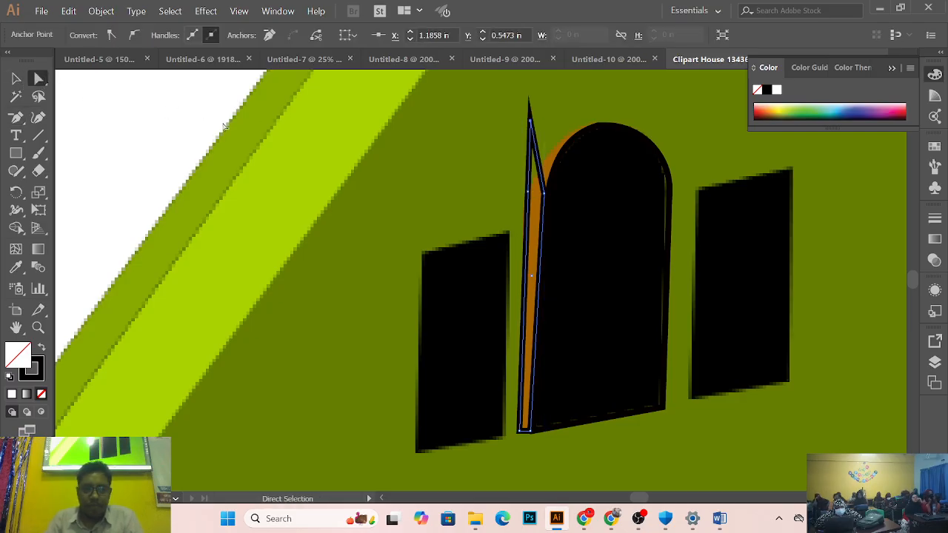
click(365, 175)
drag(529, 120, 592, 120)
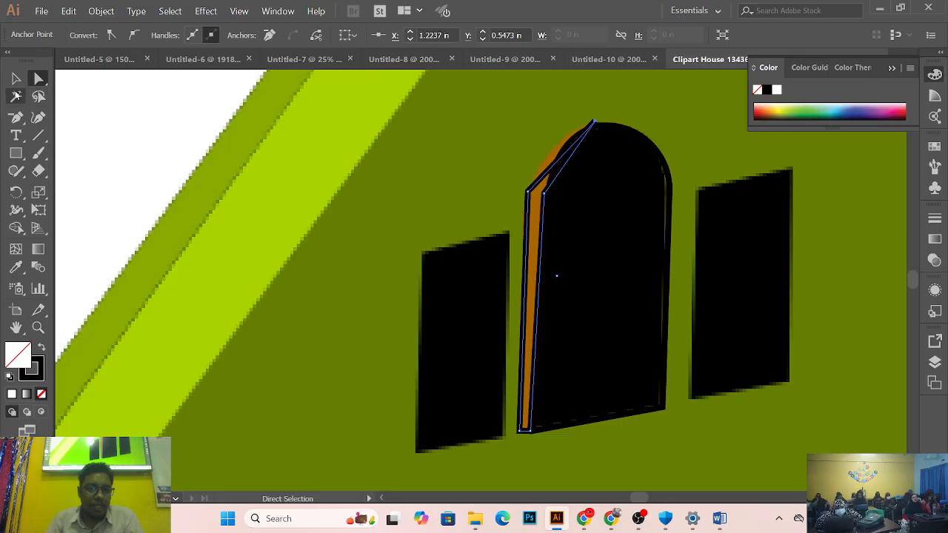
Step: Curve the frame shape's two upper segments along the orange strip's outer and inner edges with the Curvature tool
click(38, 117)
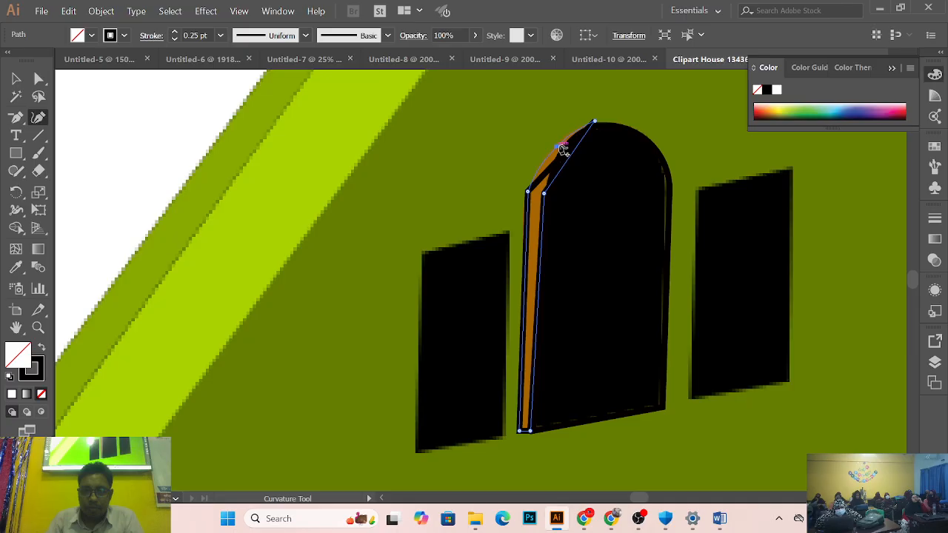
click(560, 139)
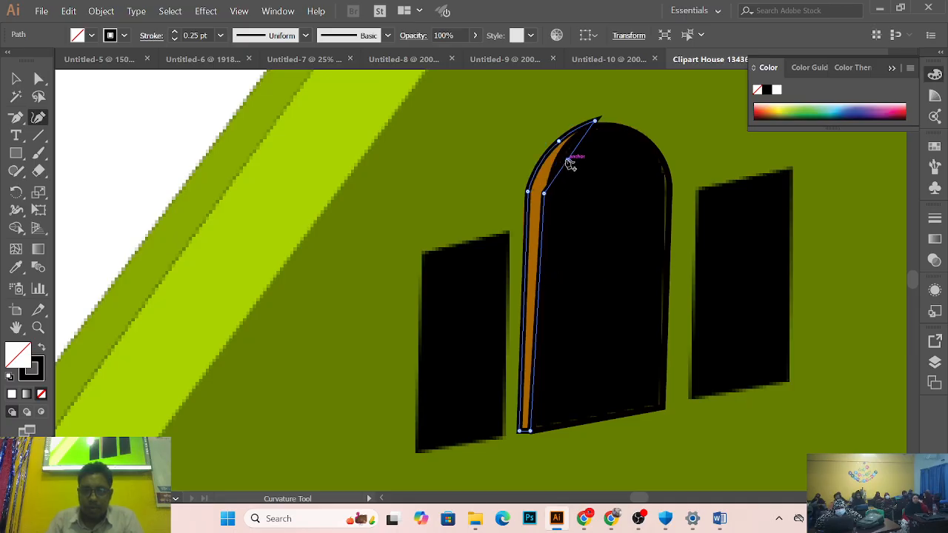
drag(562, 161, 563, 158)
ctrl+alt+click(600, 203)
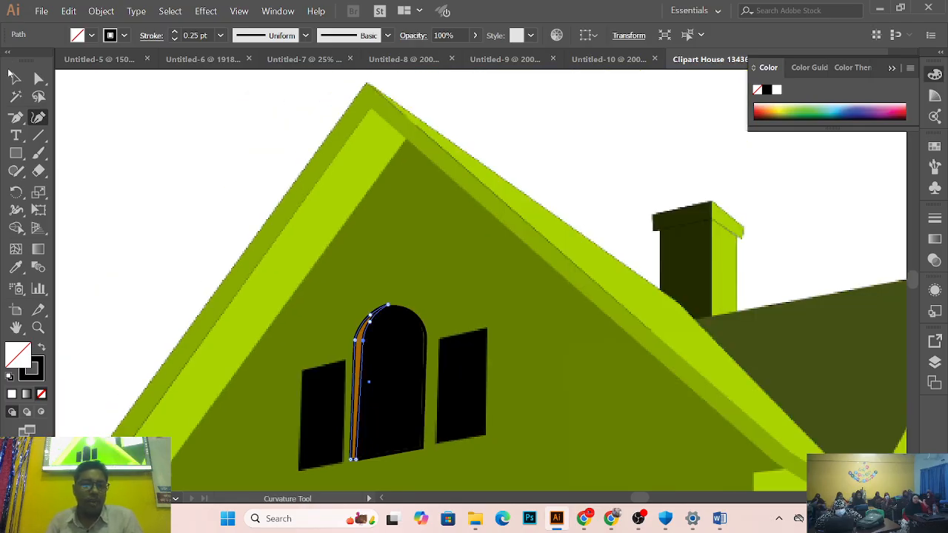
ctrl+alt+click(480, 224)
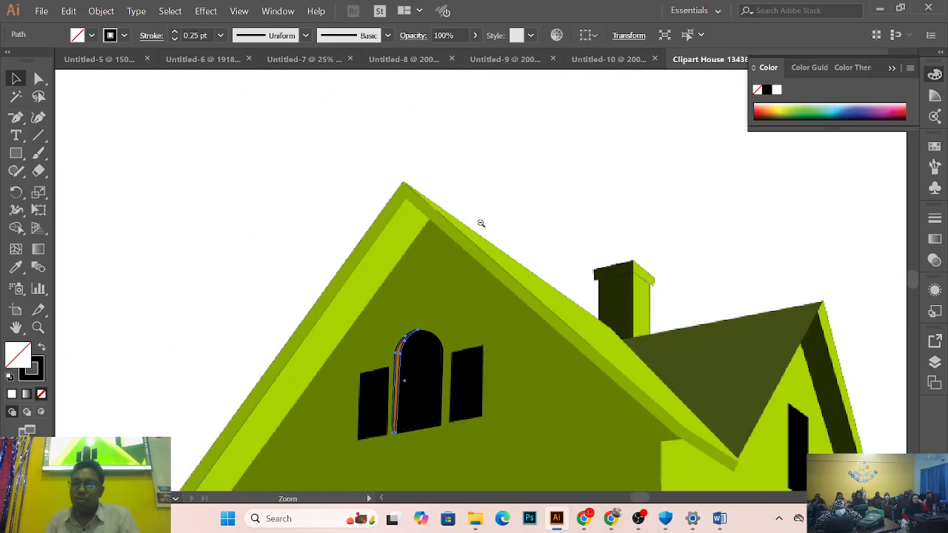
ctrl+alt+click(446, 235)
ctrl+alt+click(530, 319)
ctrl+click(518, 320)
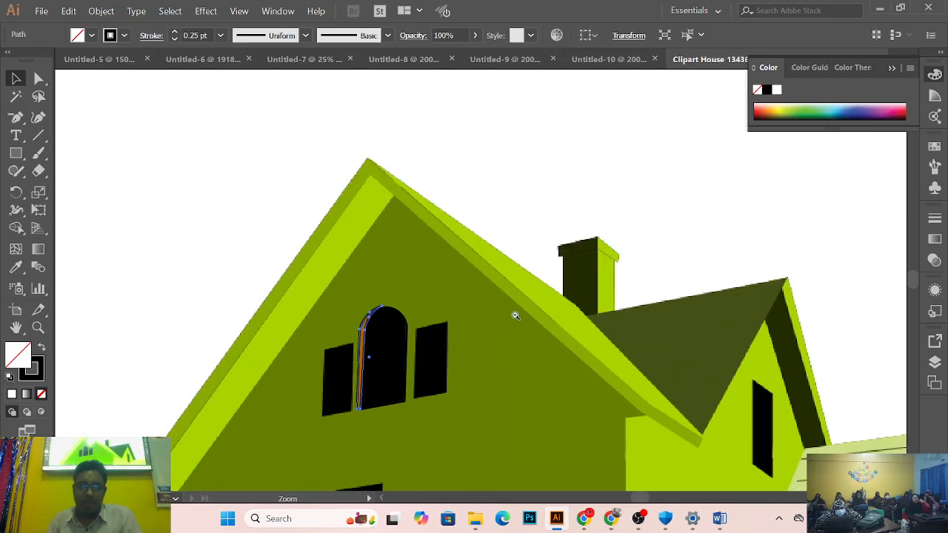
Step: Deselect the frame shape and display the artwork in outline view
ctrl+alt+click(514, 313)
ctrl+alt+click(510, 309)
ctrl+alt+click(510, 309)
key(ctrl+shift+a)
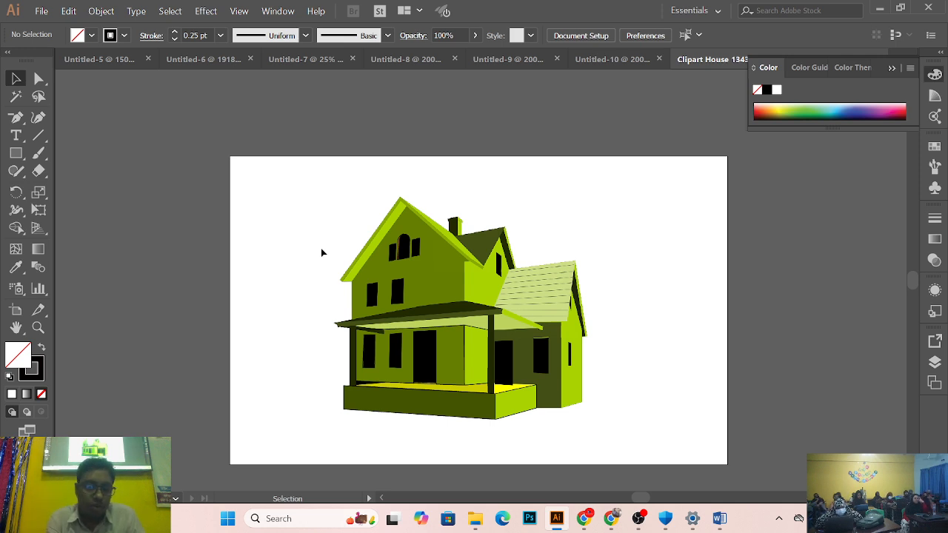
key(ctrl+y)
Step: Move the frame shape's inner shoulder point and its inner curve onto the arched window's outline
drag(375, 267, 626, 383)
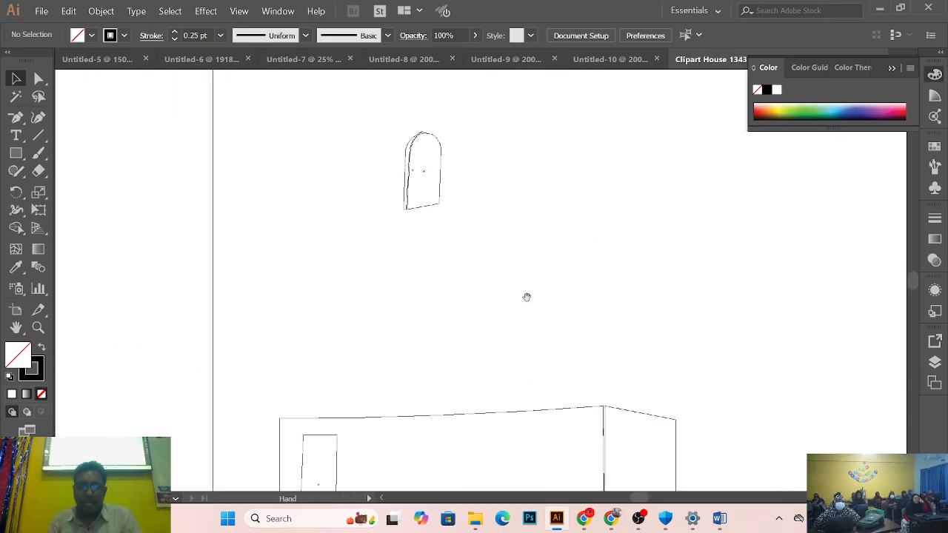
click(519, 259)
drag(214, 214, 837, 210)
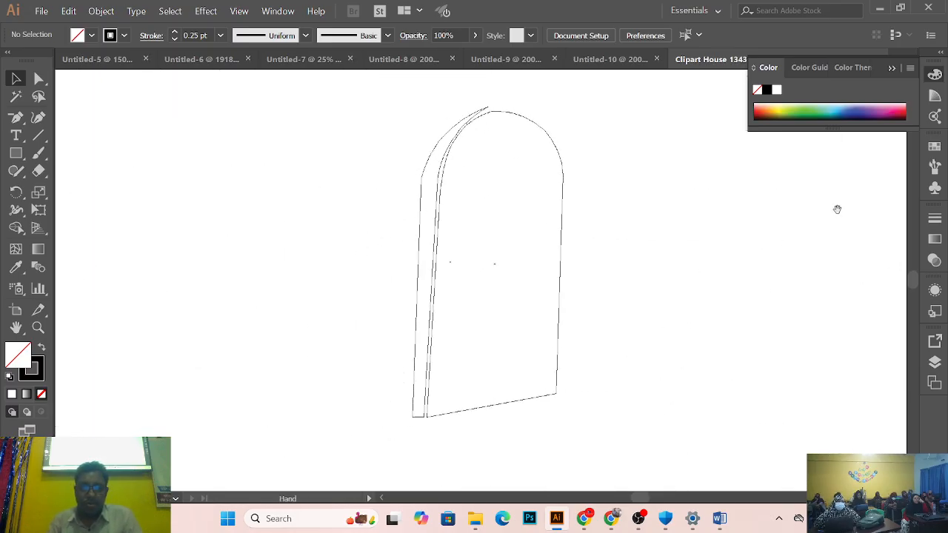
click(689, 228)
click(890, 239)
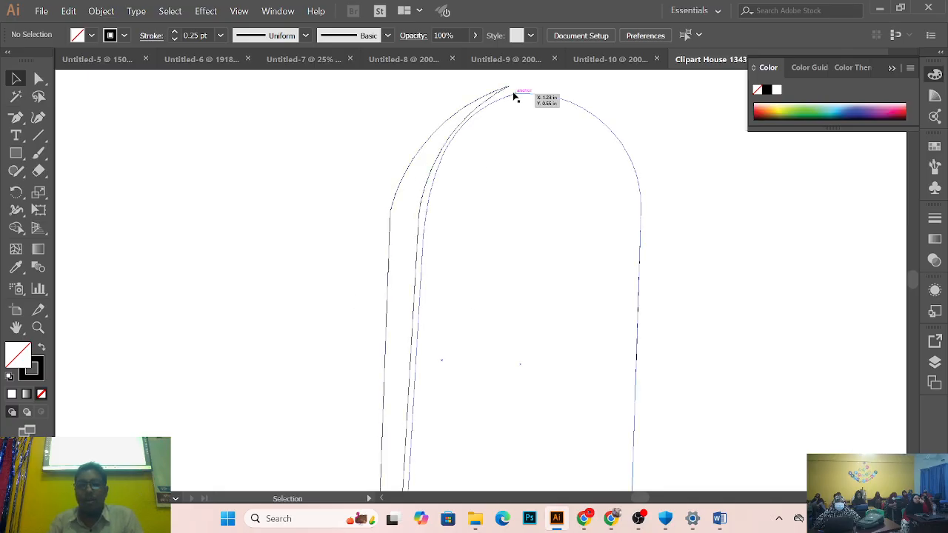
click(41, 78)
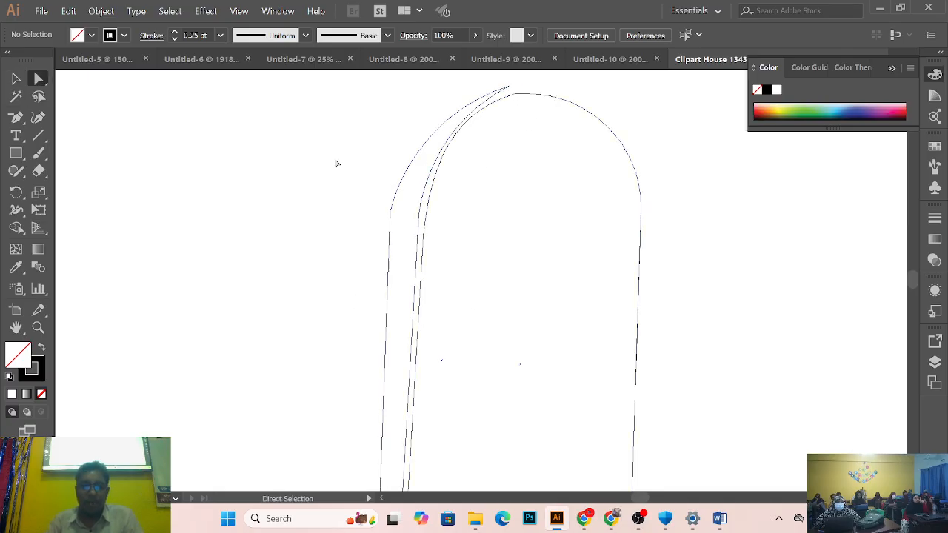
click(421, 221)
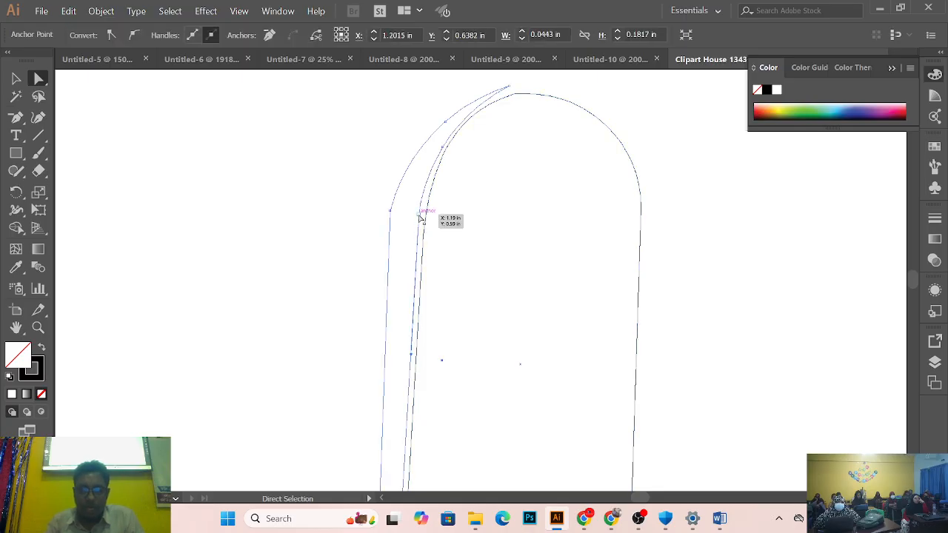
drag(422, 217, 427, 213)
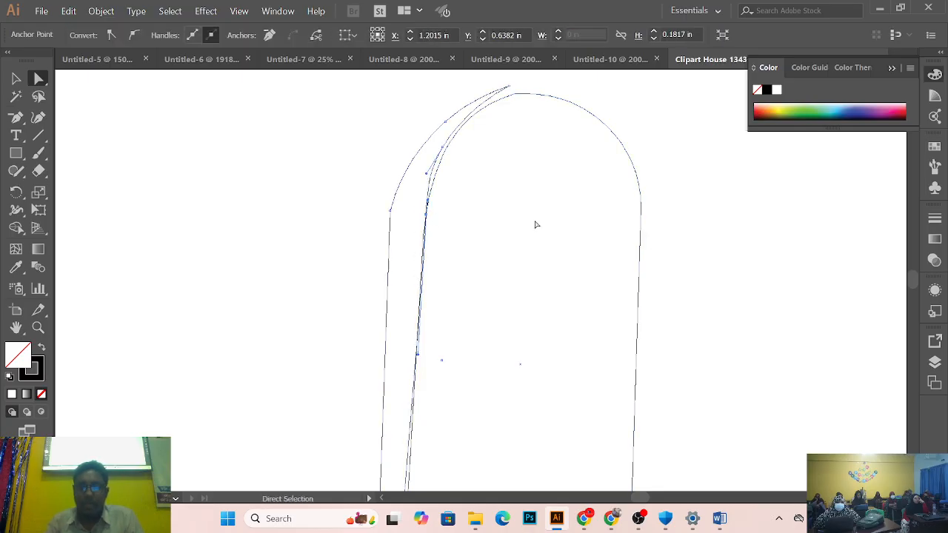
drag(440, 150, 446, 151)
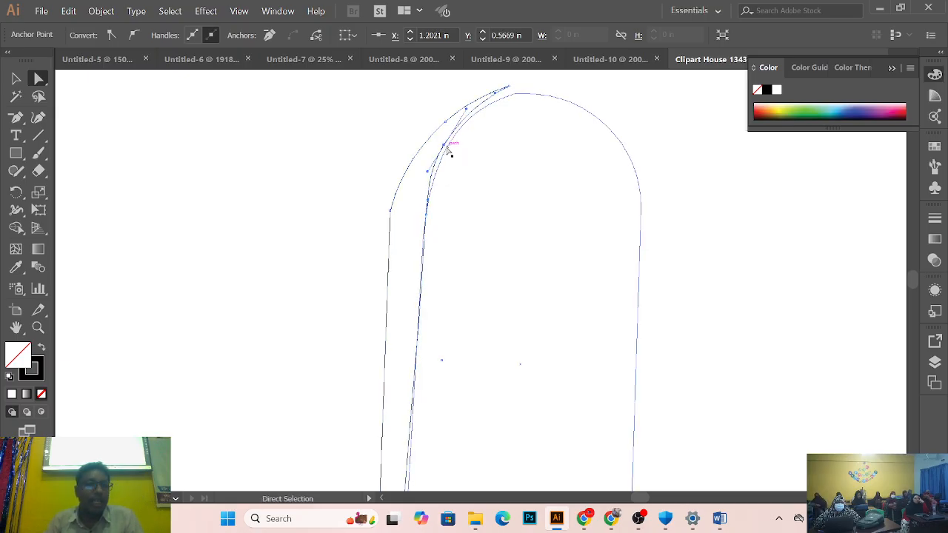
Step: Examine the arched window frame and the ground-floor shapes in the coloured preview
key(ctrl+space)
ctrl+alt+click(523, 222)
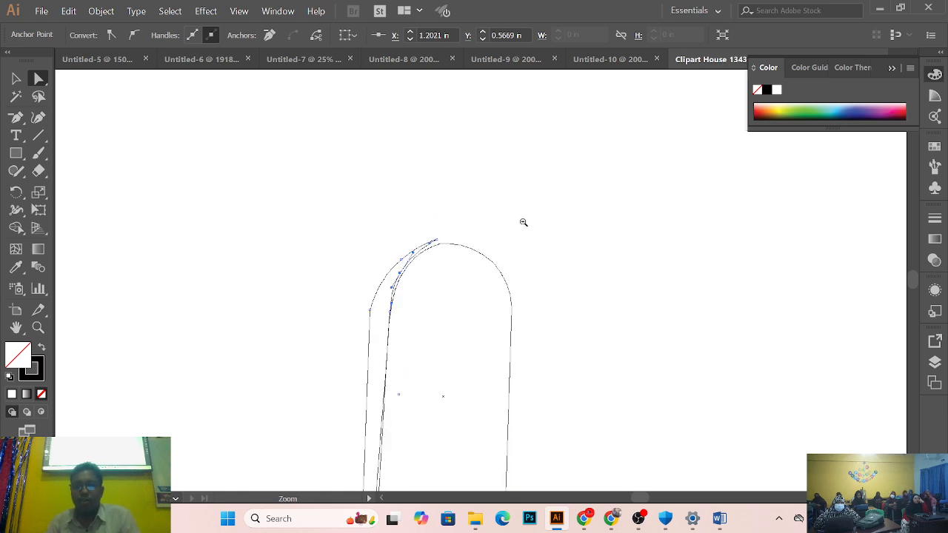
ctrl+alt+click(523, 222)
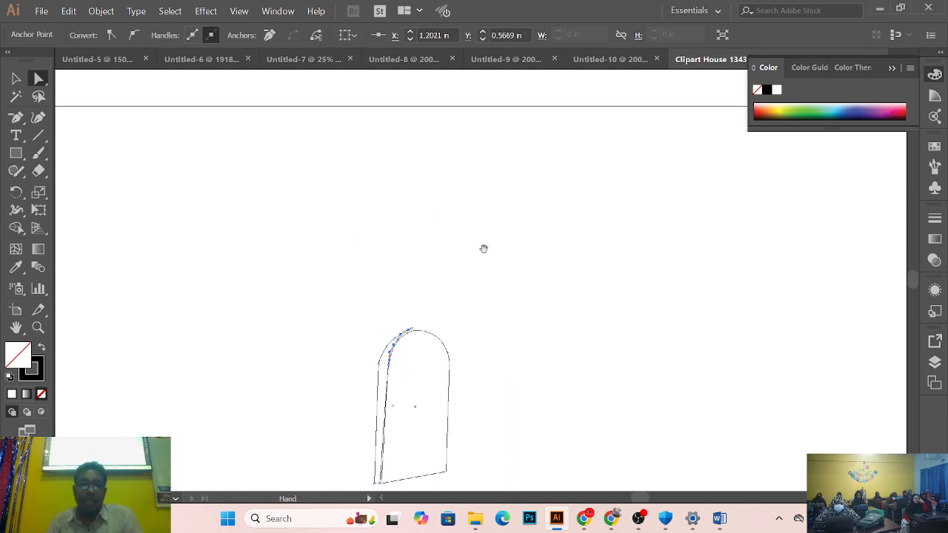
key(ctrl+space)
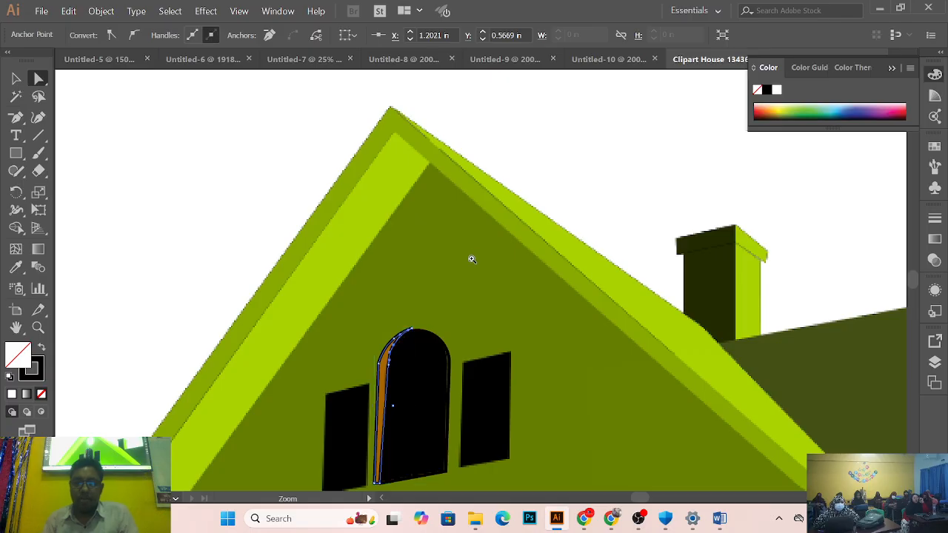
ctrl+alt+click(503, 322)
drag(539, 406, 504, 140)
drag(540, 317, 522, 231)
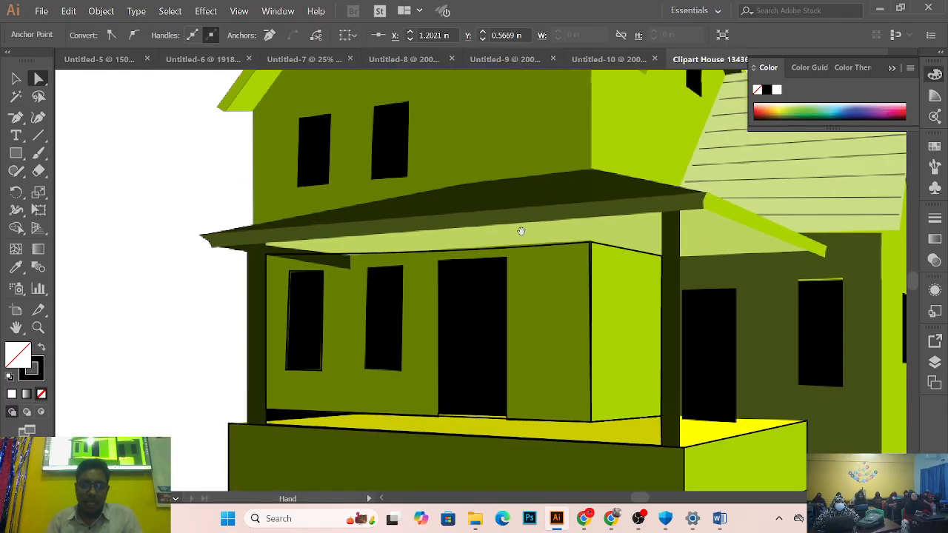
Step: In outline view, move the porch floor shape's front-left corner onto the top edge of the porch front
key(ctrl+y)
drag(601, 321, 626, 211)
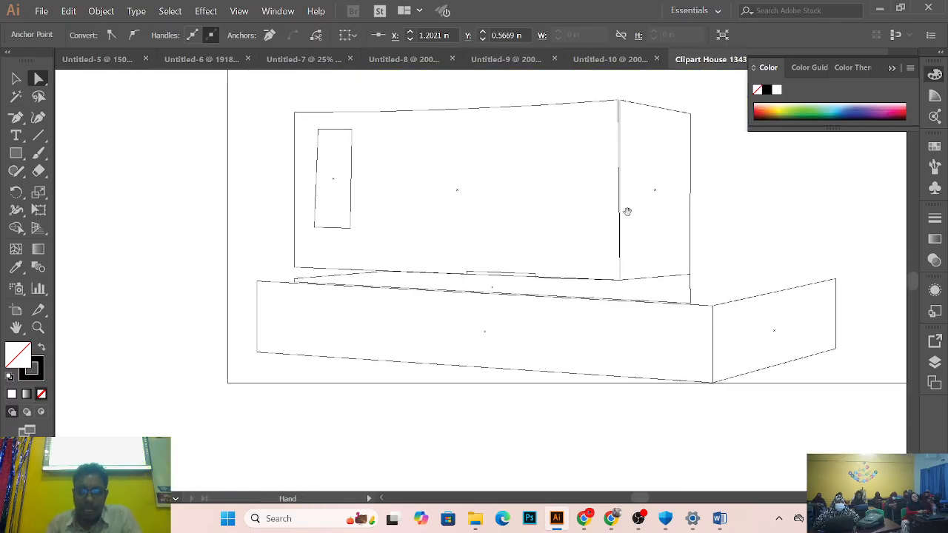
ctrl+click(564, 292)
ctrl+click(564, 291)
ctrl+click(564, 291)
ctrl+click(564, 291)
drag(484, 227, 896, 322)
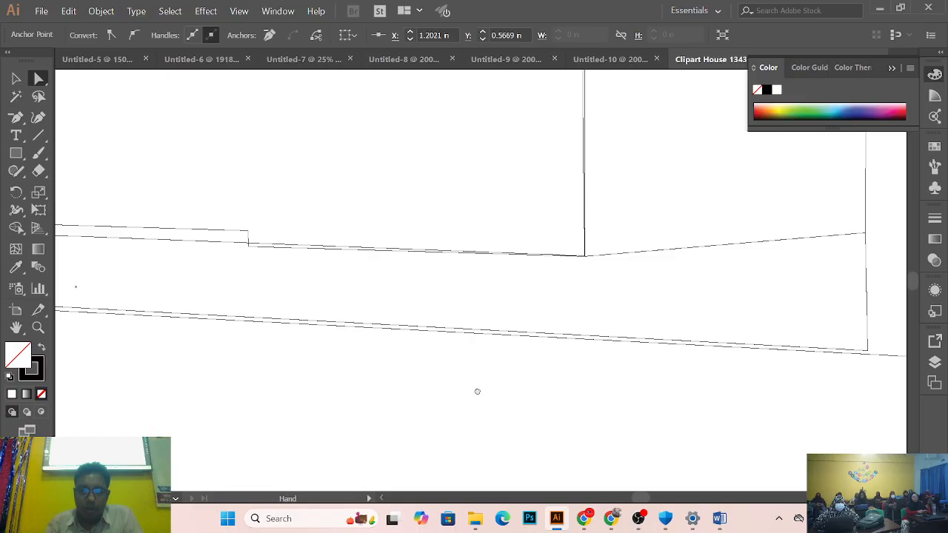
drag(477, 391, 787, 339)
drag(430, 245, 460, 247)
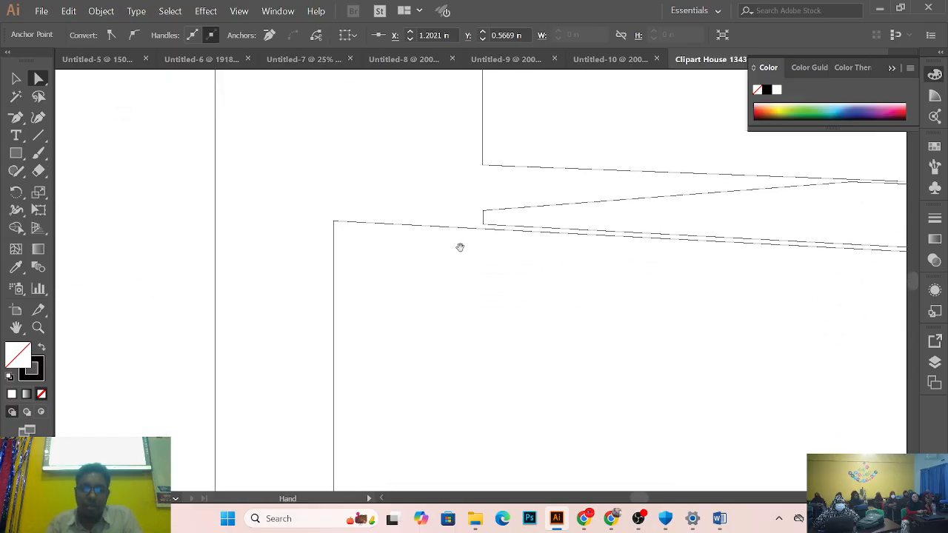
click(482, 230)
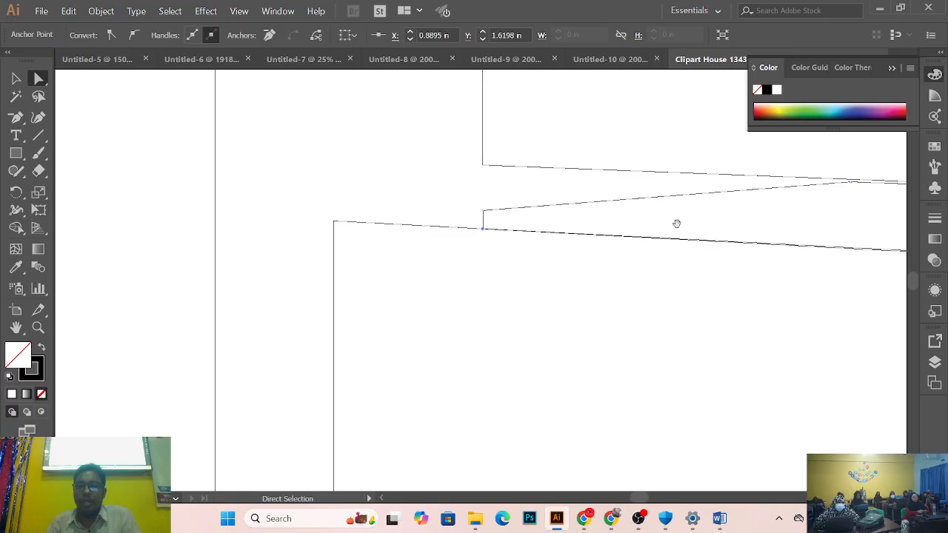
Step: Move the porch floor shape's front-right corner onto the top edge of the porch front
drag(676, 224, 622, 303)
drag(203, 296, 653, 349)
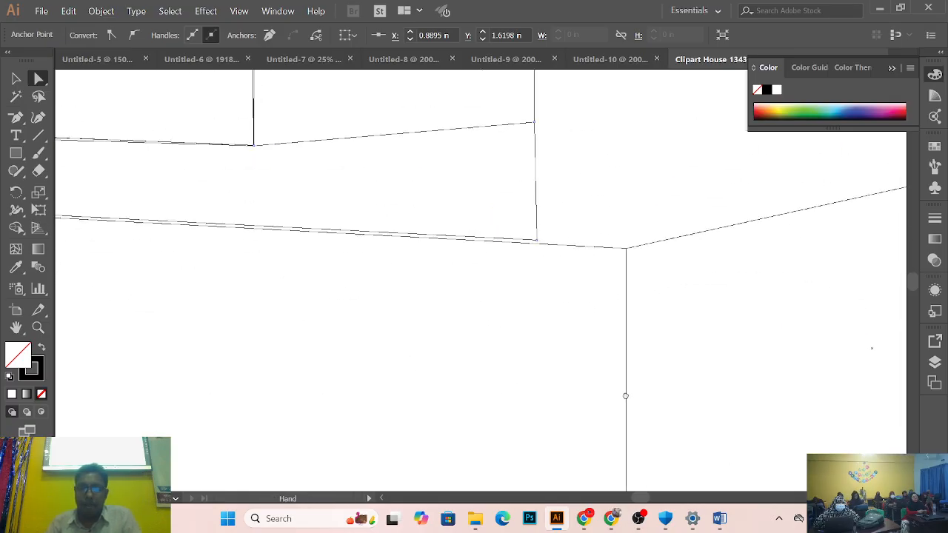
drag(625, 396, 619, 415)
click(531, 264)
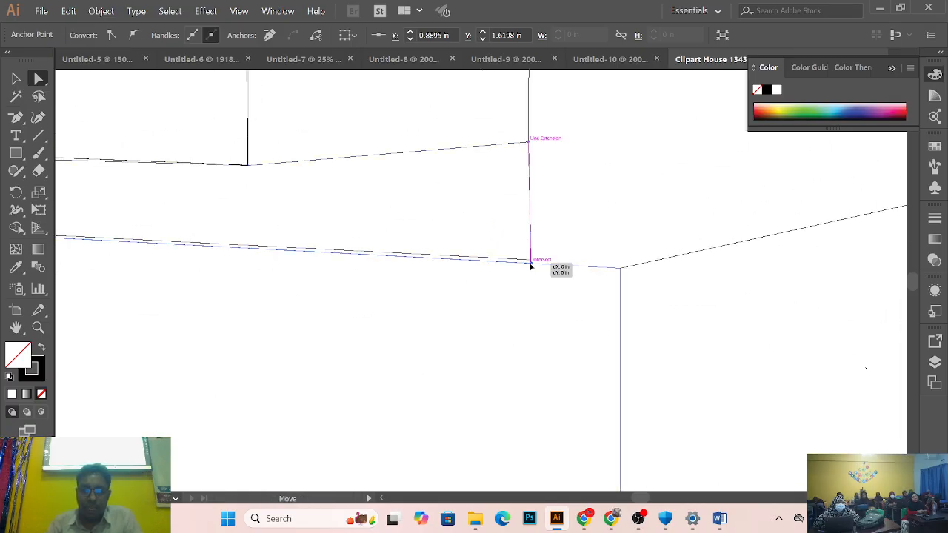
scroll(498, 266, down, 4)
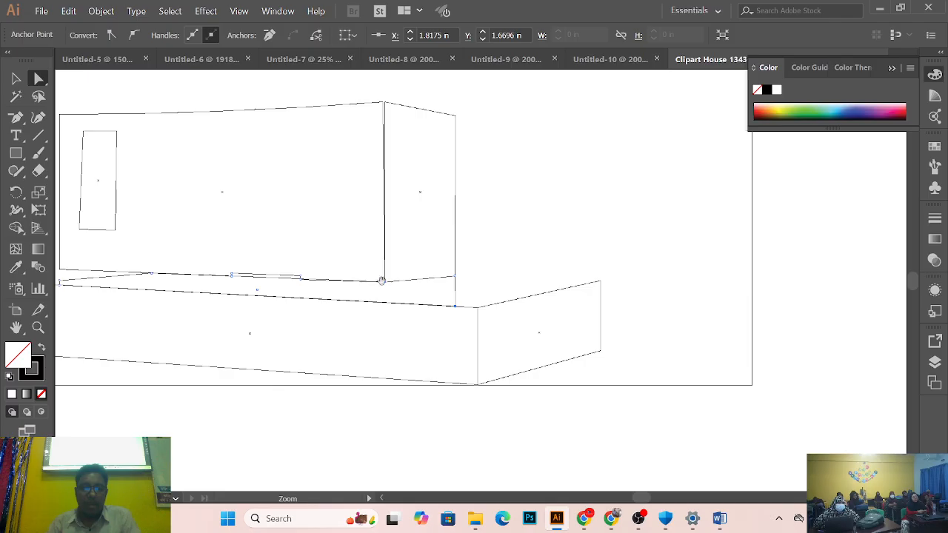
click(318, 265)
scroll(361, 264, down, 5)
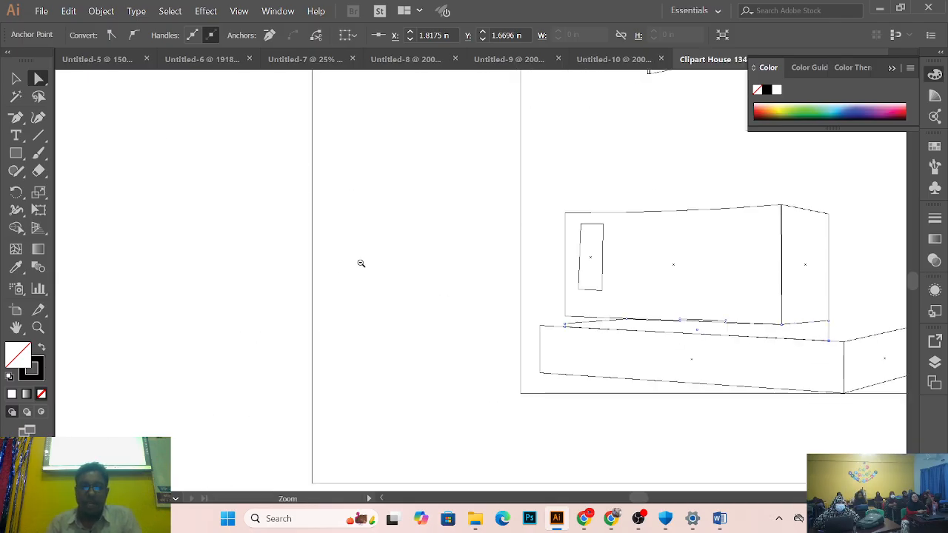
Step: Return the artwork from outline view to the coloured preview
key(ctrl+o)
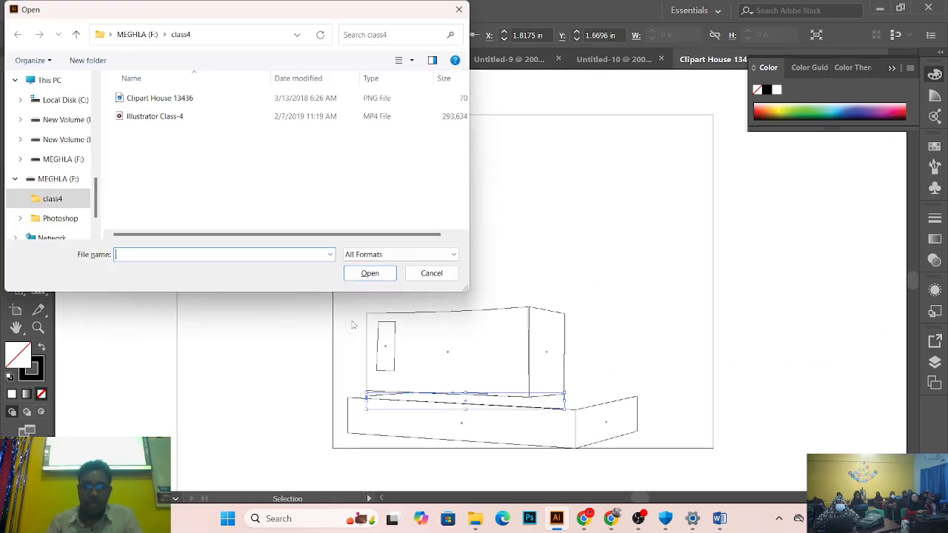
click(459, 9)
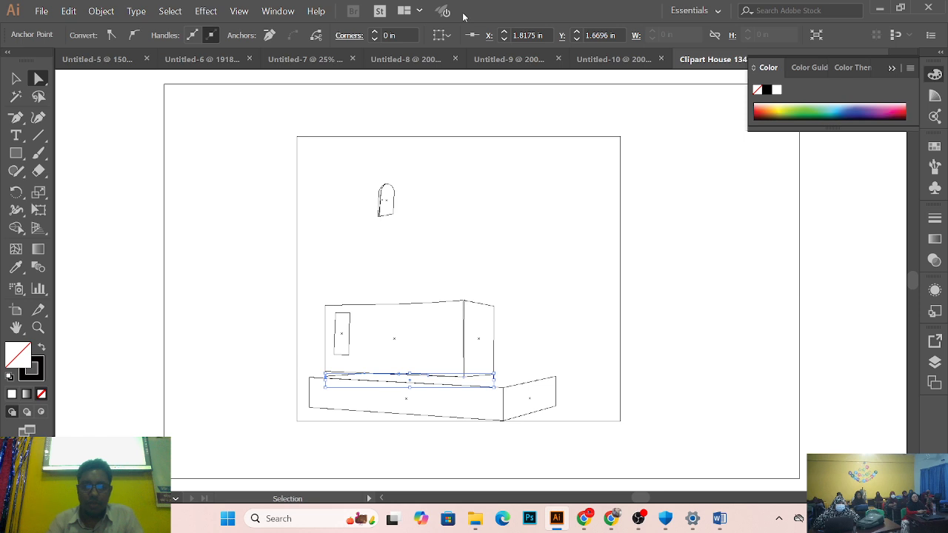
key(y)
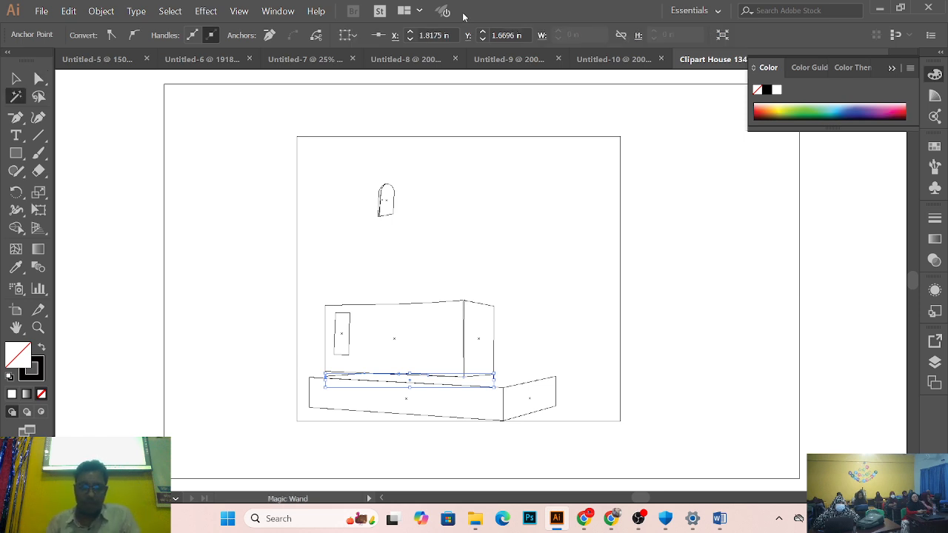
key(ctrl+y)
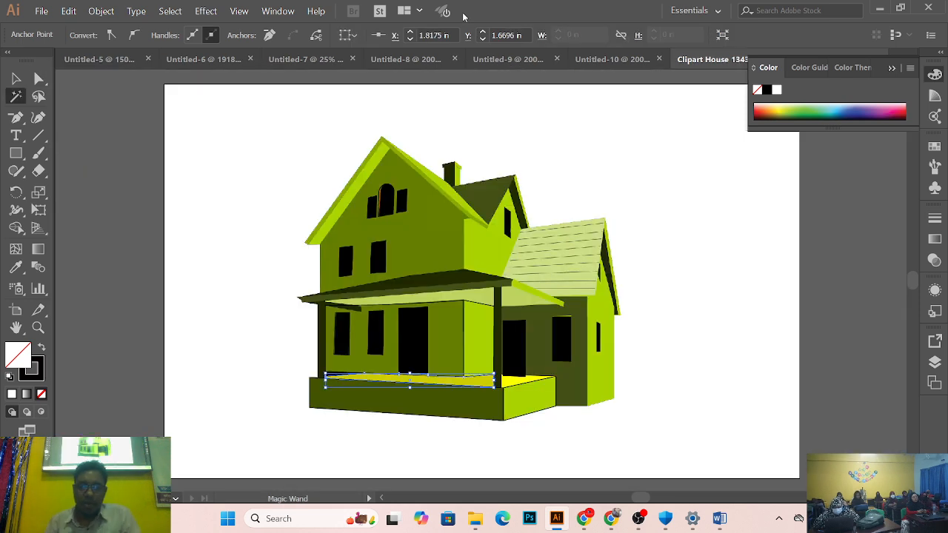
Step: Draw a sample rectangle on the blank area beside the house and choose a 0.25 pt stroke
scroll(525, 96, down, 3)
scroll(512, 353, up, 4)
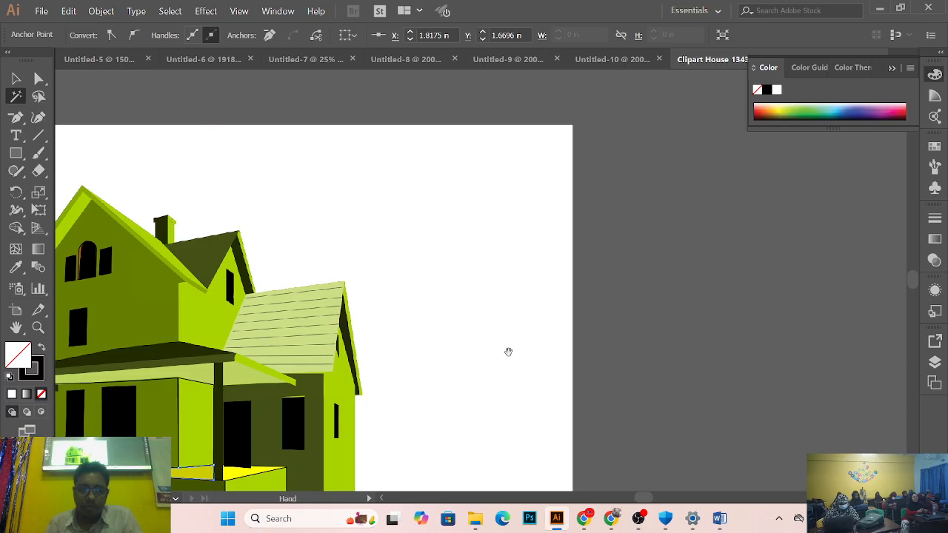
click(16, 153)
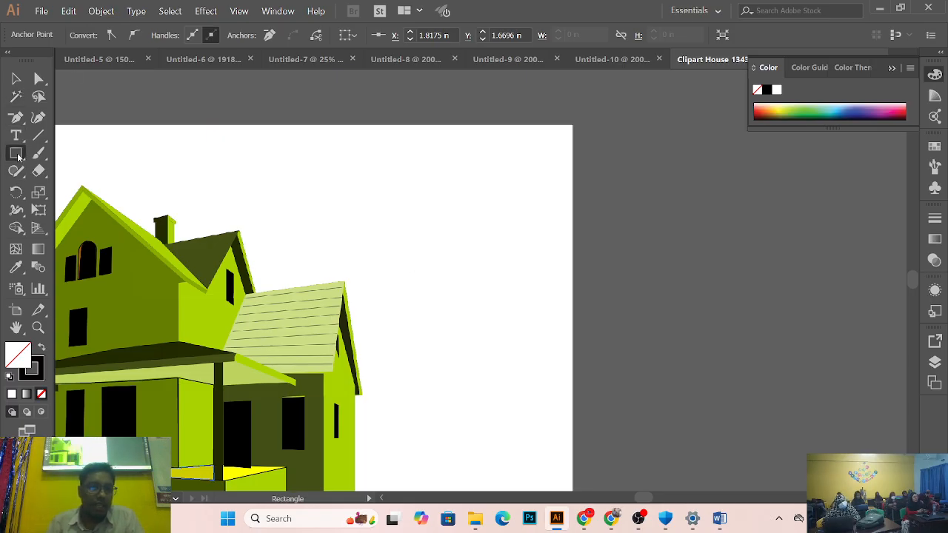
drag(411, 197, 476, 291)
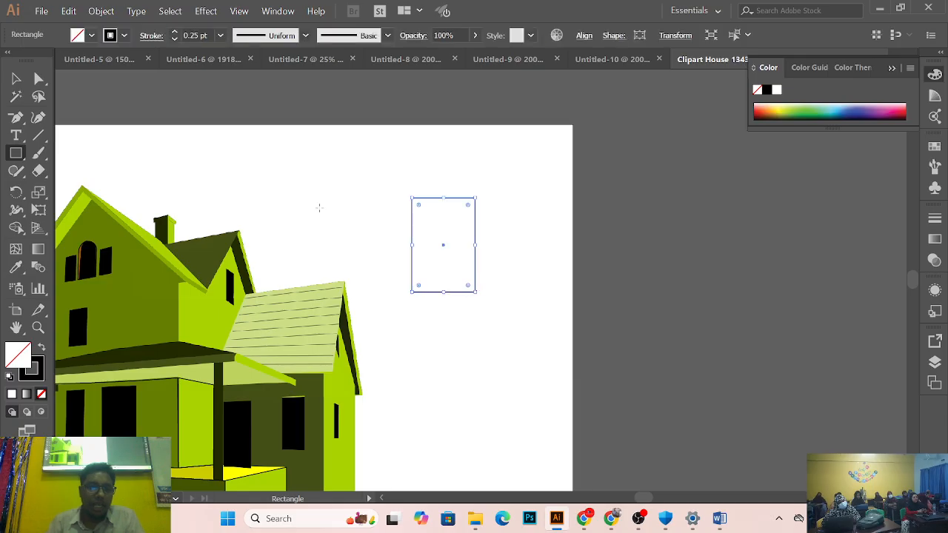
click(219, 36)
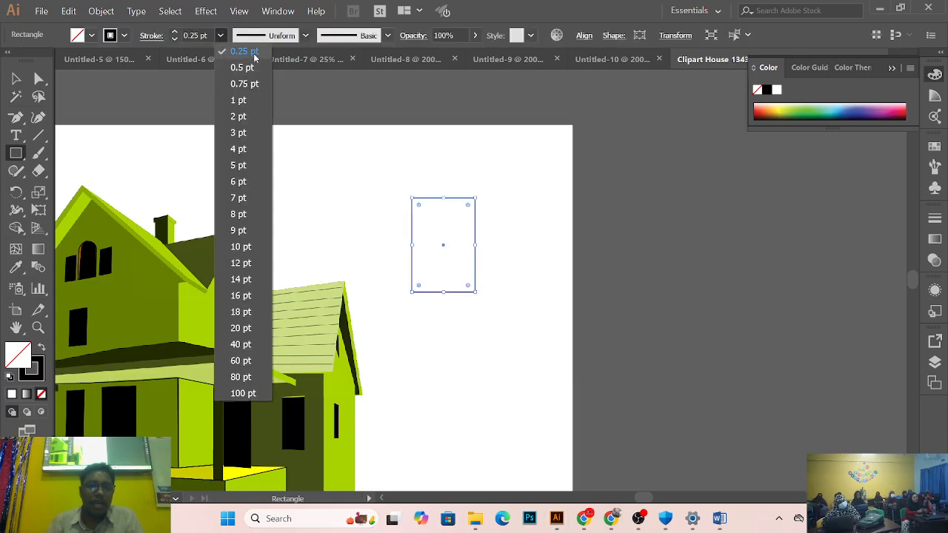
click(244, 51)
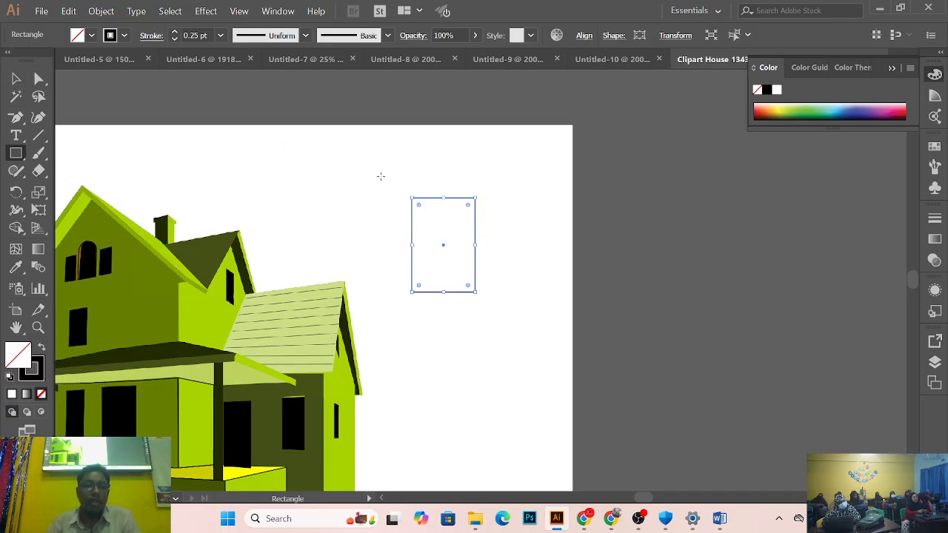
Step: Delete the sample rectangle from the blank area beside the house
click(15, 77)
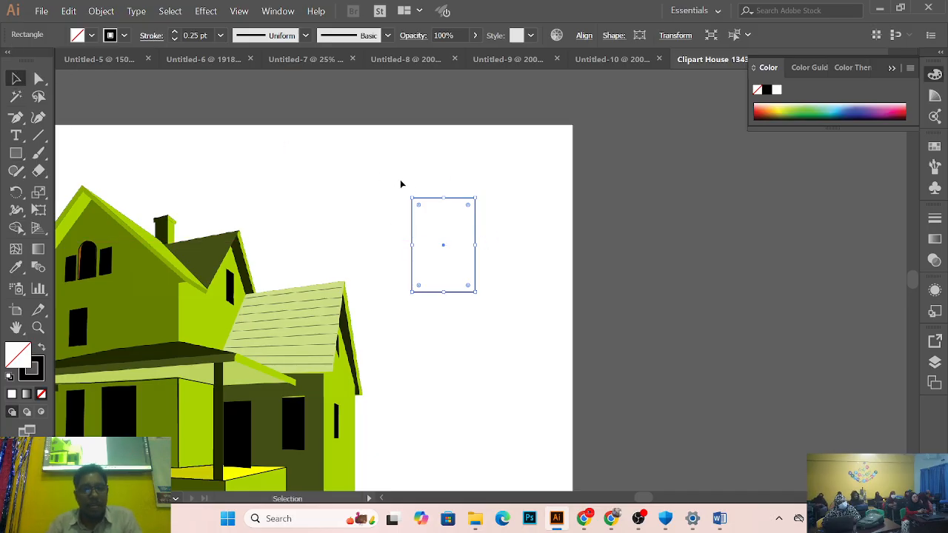
drag(400, 183, 491, 279)
click(491, 279)
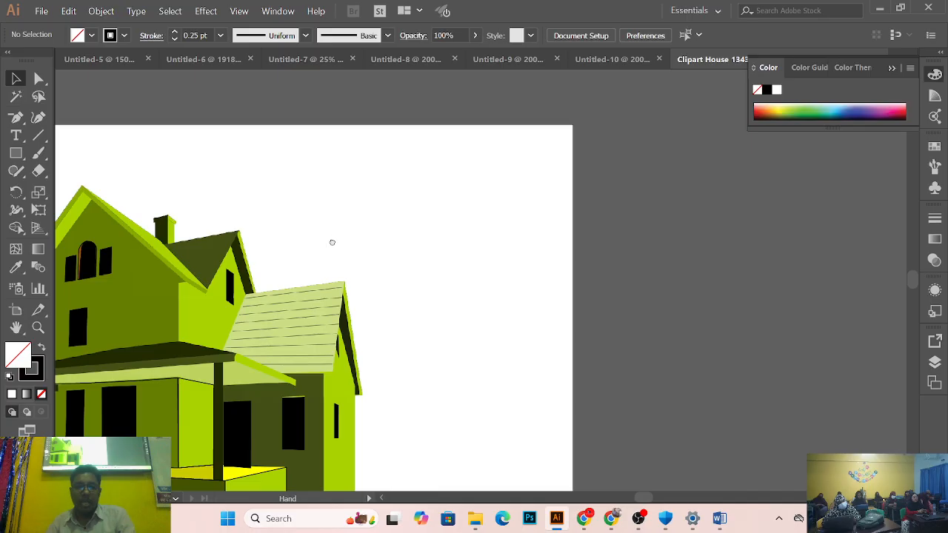
Step: Compare the traced outlines with the coloured preview of the whole house
drag(332, 242, 657, 198)
key(ctrl+y)
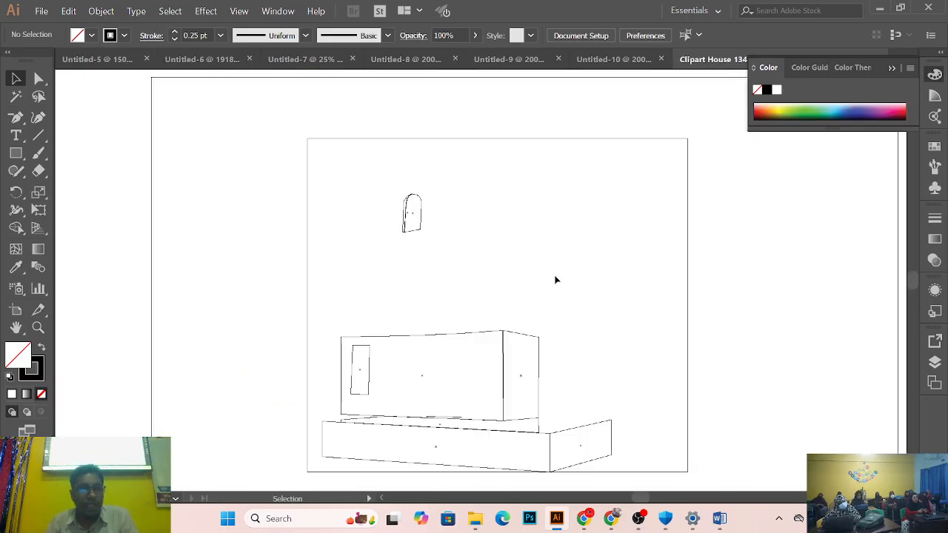
key(ctrl+y)
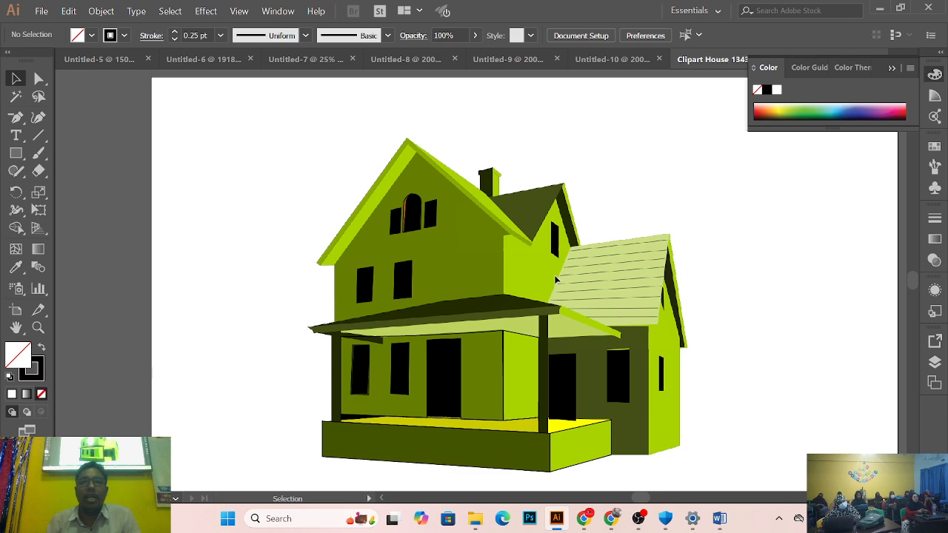
ctrl+alt+click(541, 262)
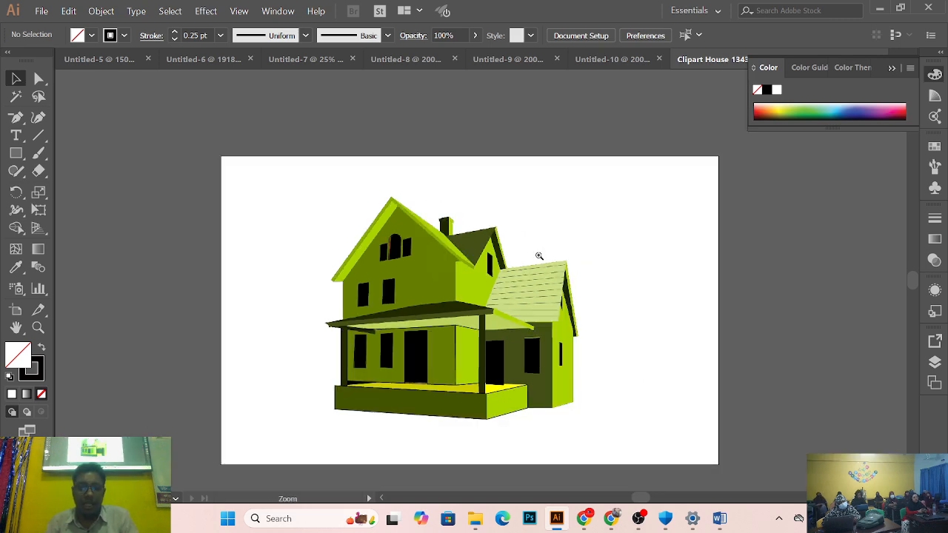
ctrl+alt+click(541, 251)
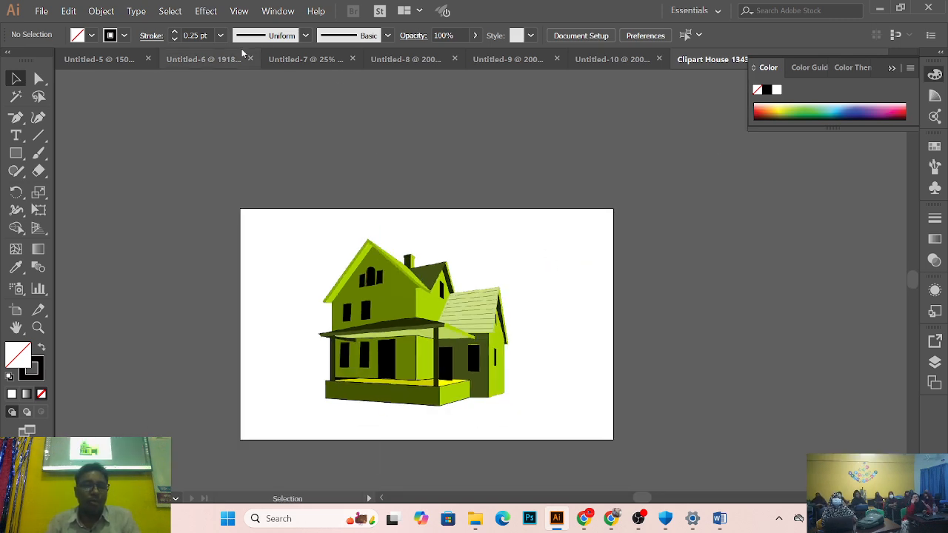
Step: Show the list of artboards and add a second, blank artboard beside the one with the house
click(280, 13)
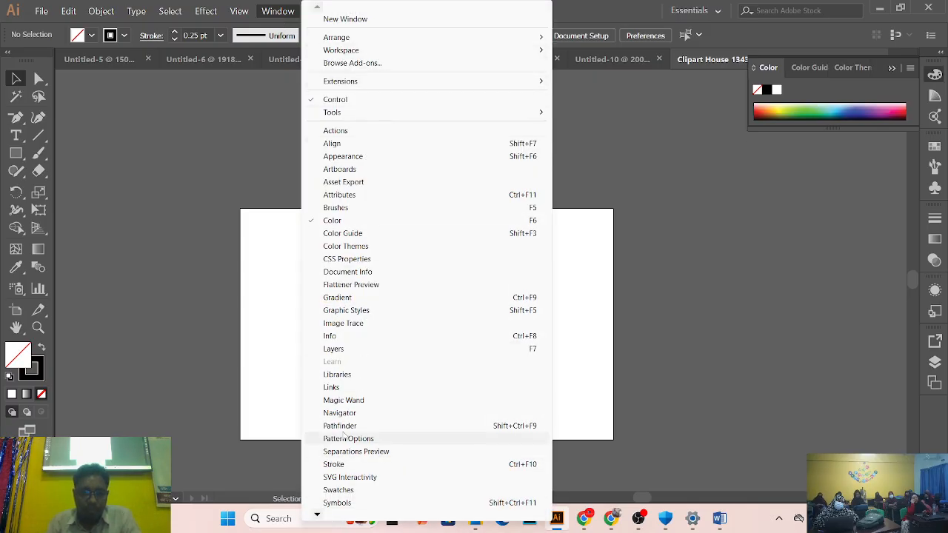
mouse_move(318, 514)
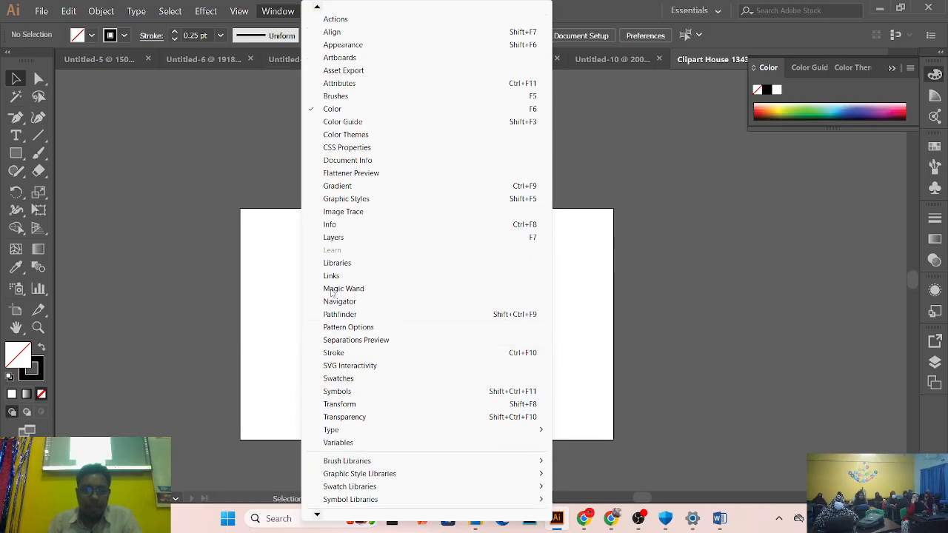
click(356, 58)
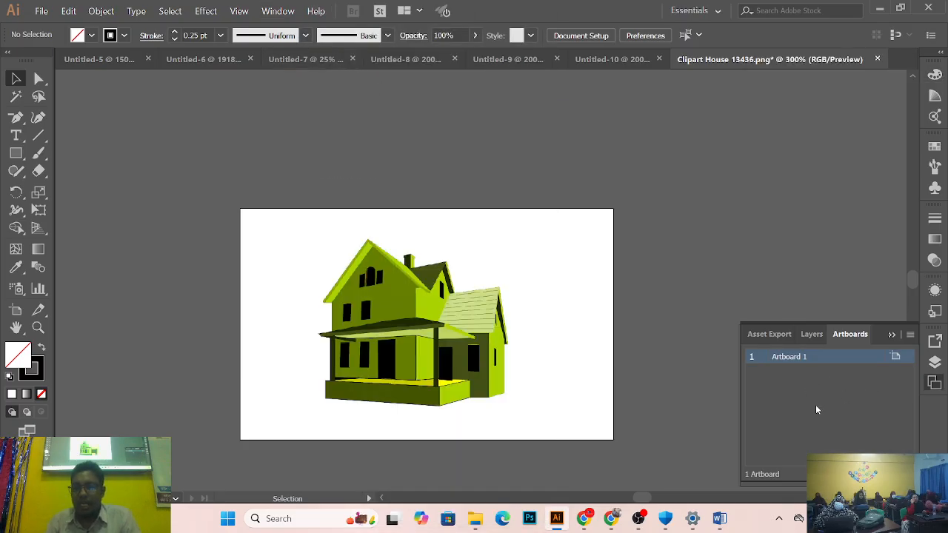
click(881, 474)
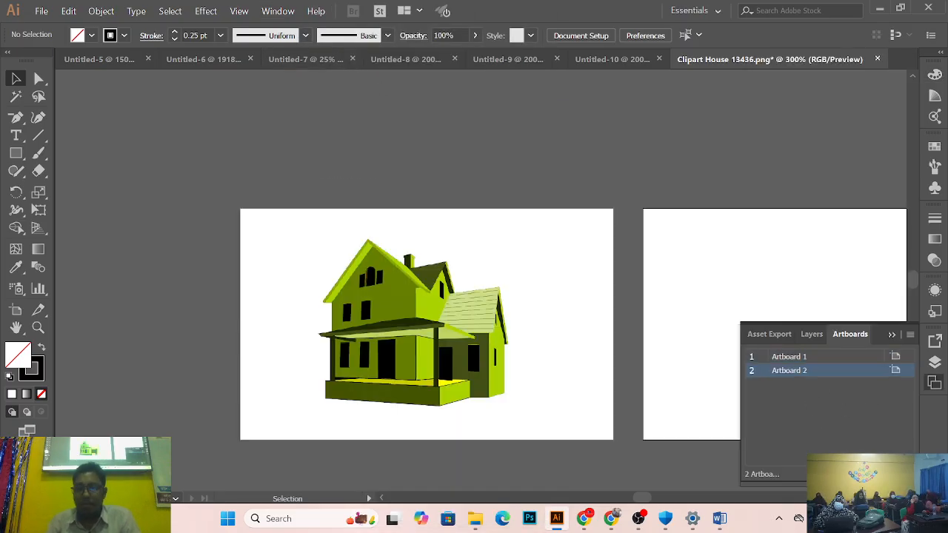
key(space)
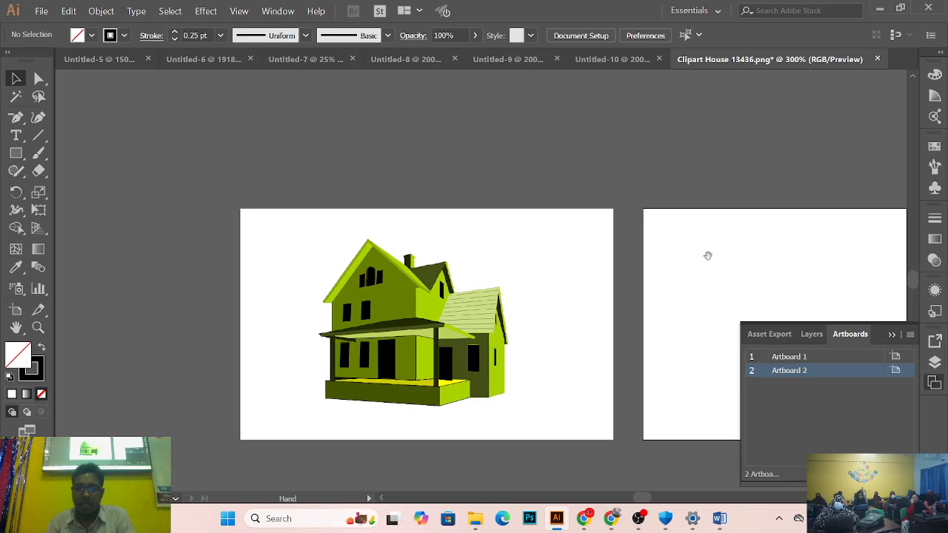
drag(707, 256, 469, 245)
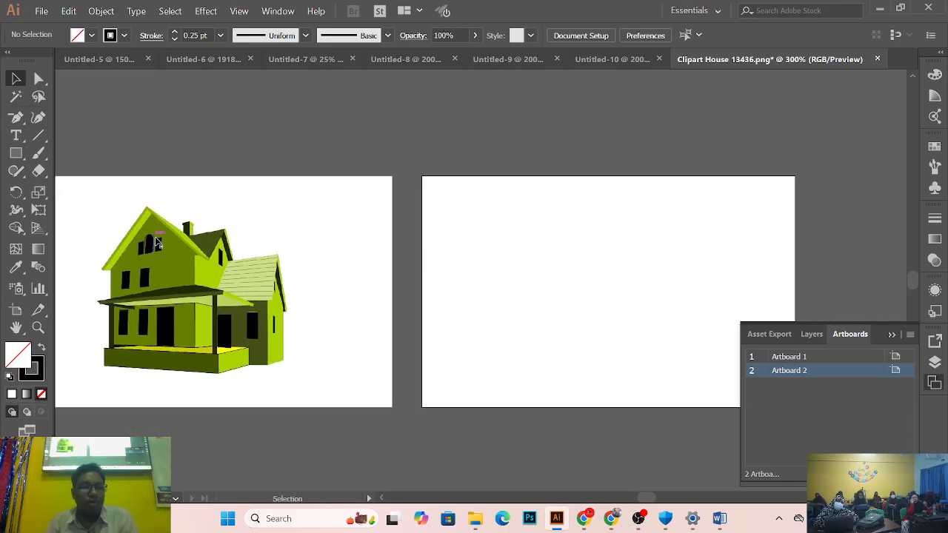
Step: Select all the traced outline shapes over the house together, move them onto the second artboard and deselect them
click(270, 276)
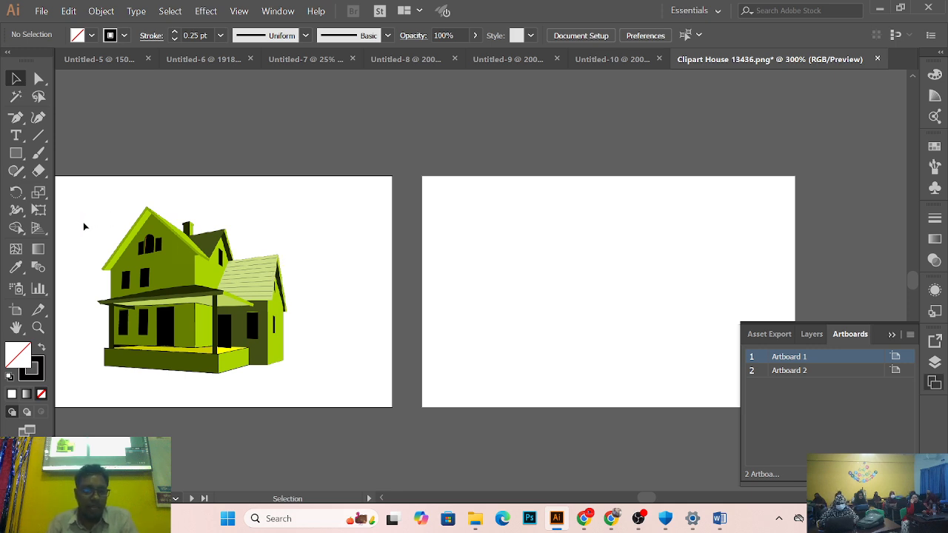
drag(80, 220, 82, 197)
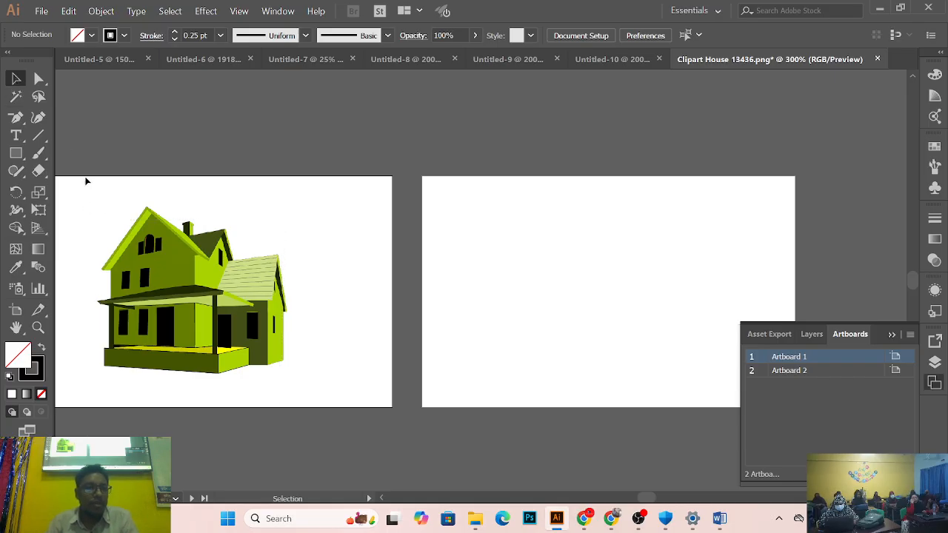
drag(167, 272, 305, 410)
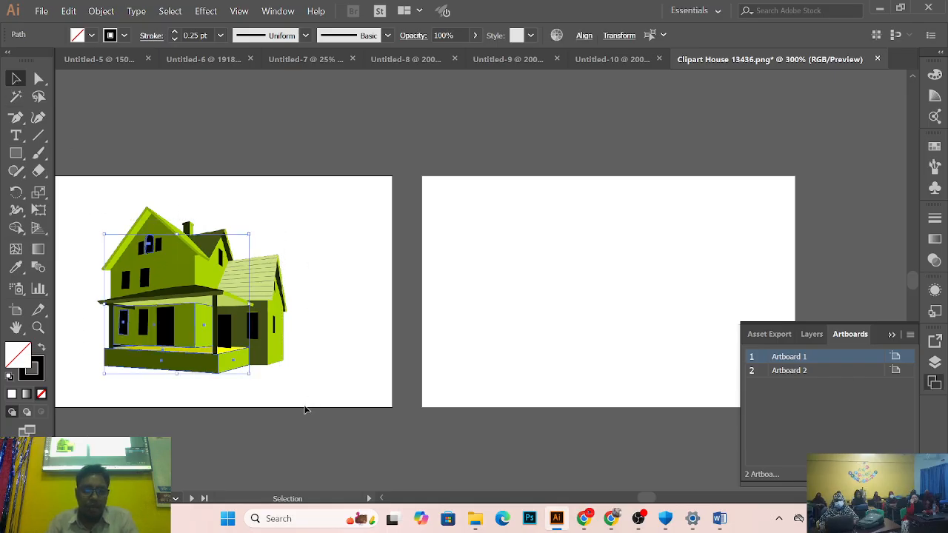
click(226, 334)
drag(74, 209, 314, 388)
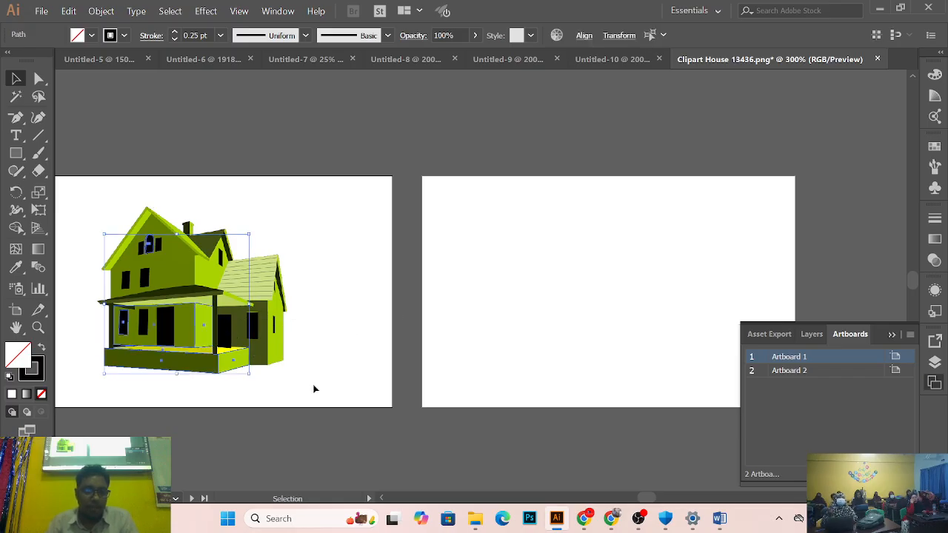
drag(193, 319, 613, 303)
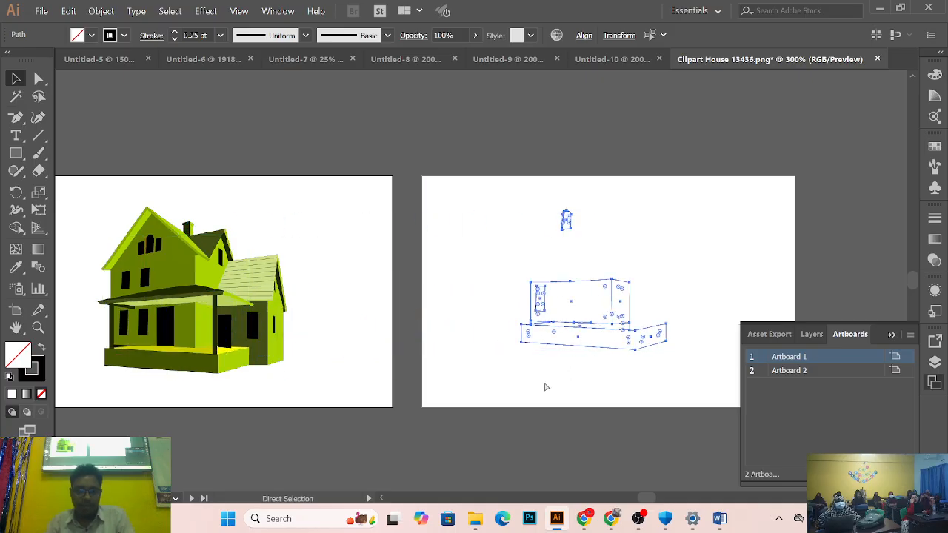
ctrl+click(569, 371)
ctrl+click(498, 234)
ctrl+alt+click(499, 234)
ctrl+alt+click(491, 208)
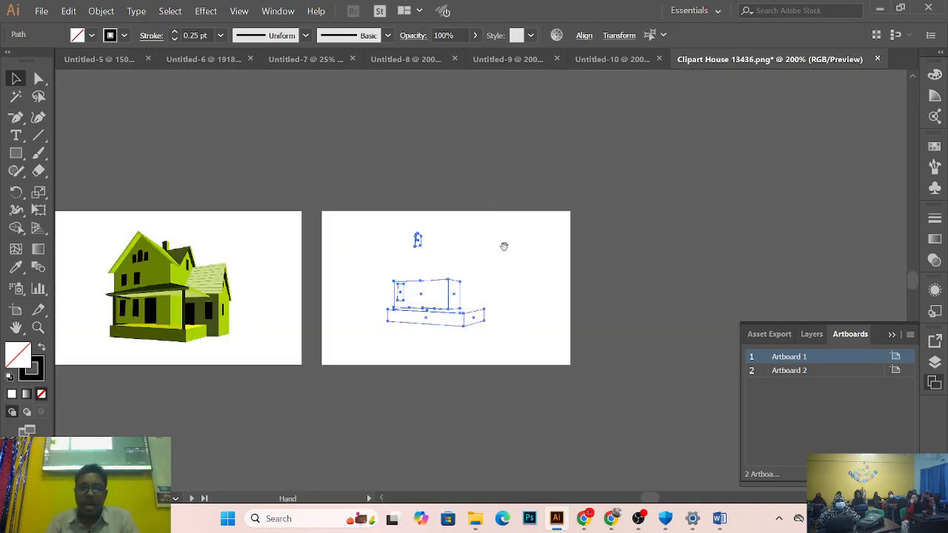
click(492, 259)
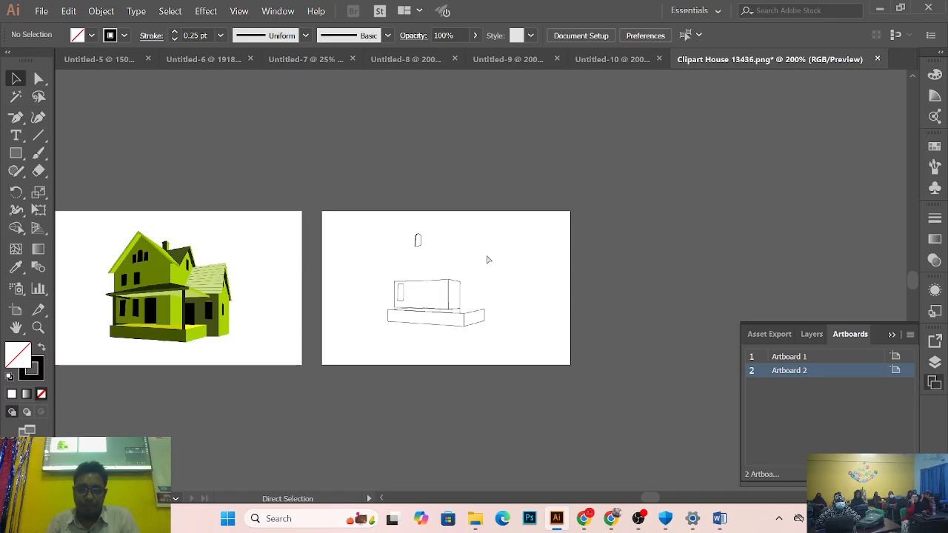
Step: Fill the traced porch base front with dark green sampled from the house, then resample the grey of the surrounding canvas
ctrl+click(471, 259)
ctrl+click(471, 258)
drag(471, 258, 738, 210)
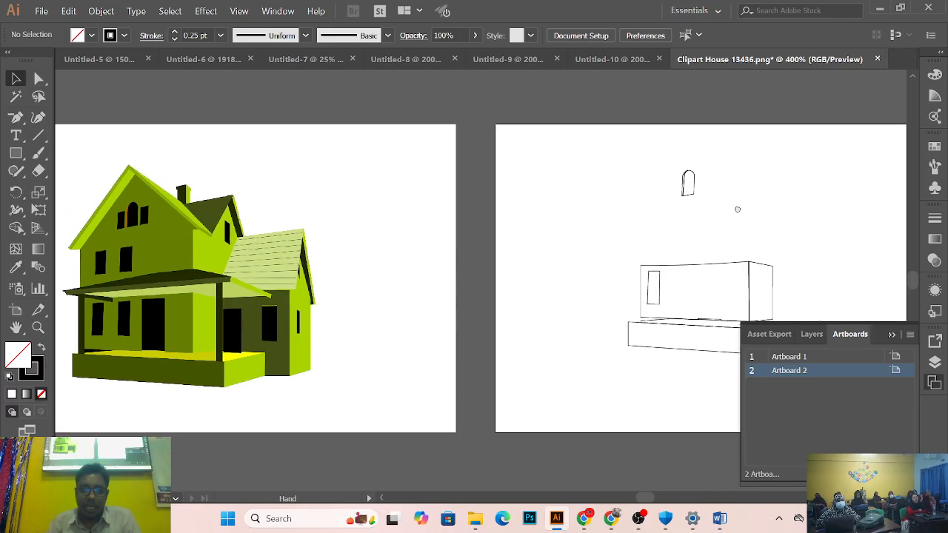
click(682, 354)
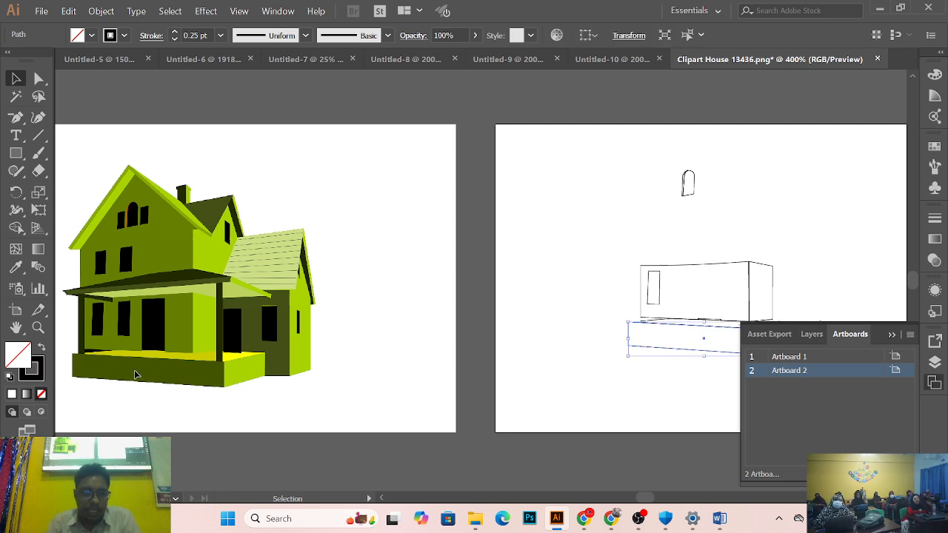
click(16, 266)
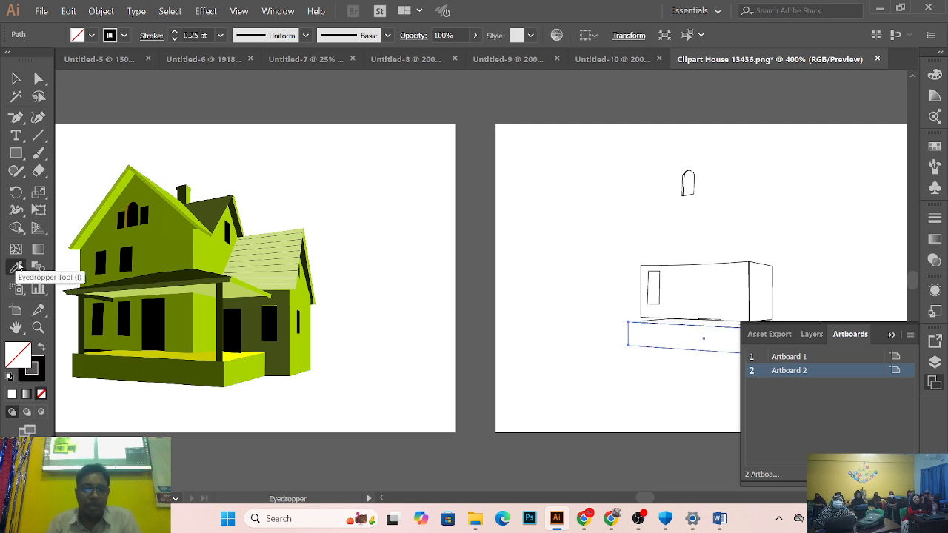
click(127, 361)
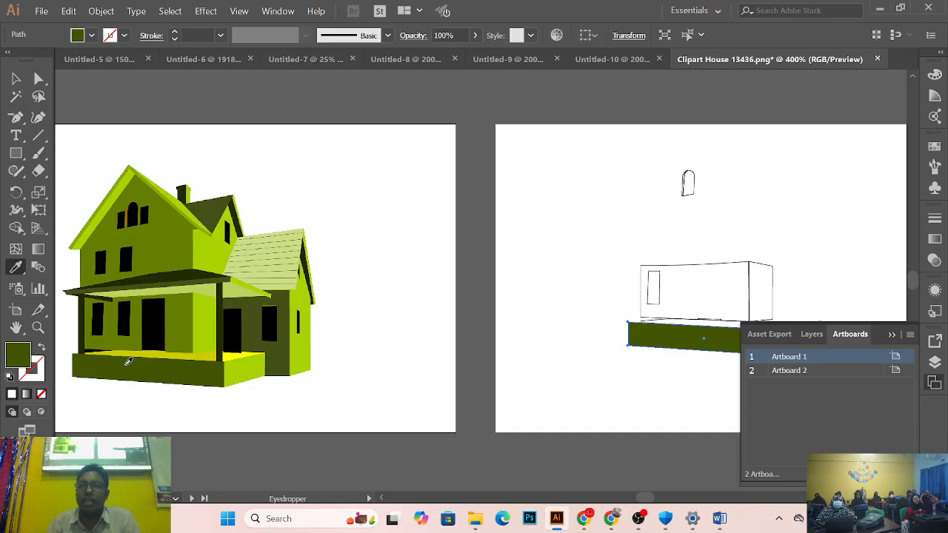
key(space)
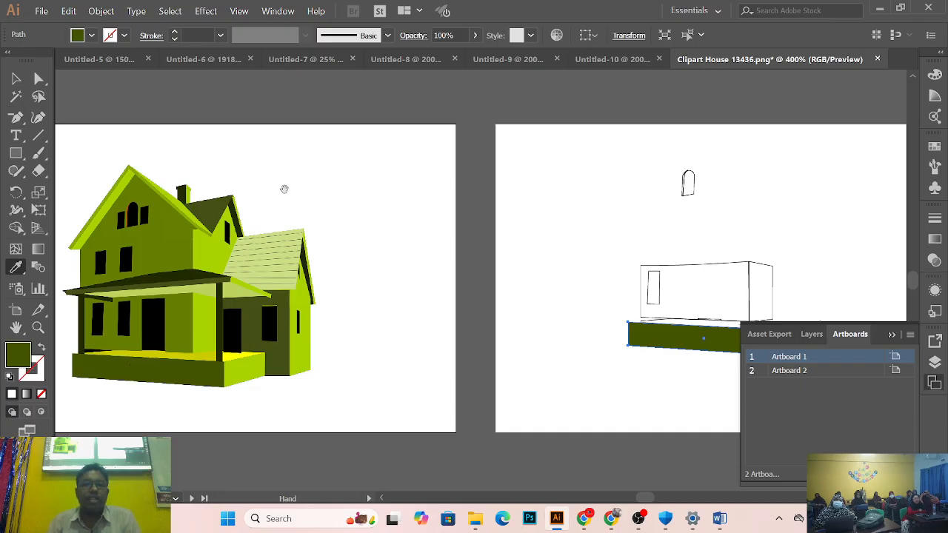
click(293, 102)
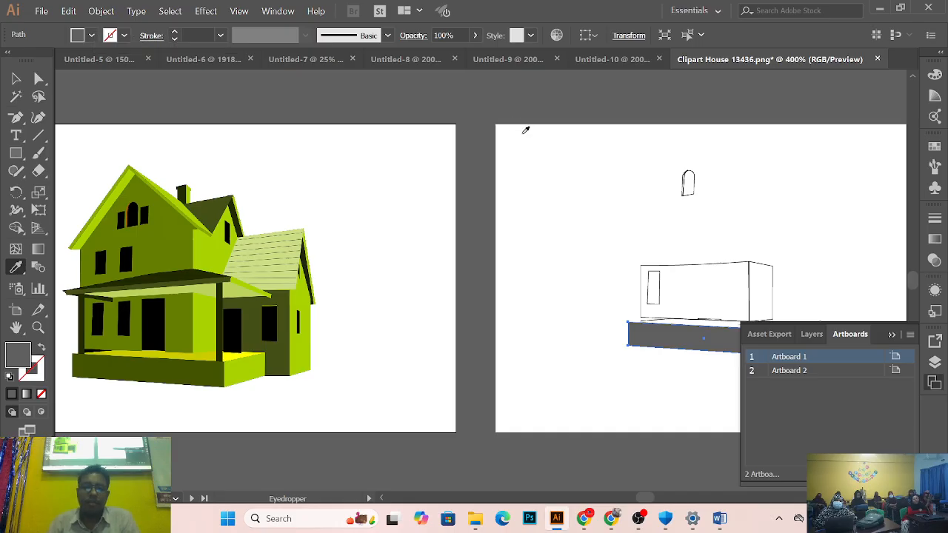
Step: Open the Where-s-Waldo-DELUXE costume JPEG from the F: drive
click(41, 11)
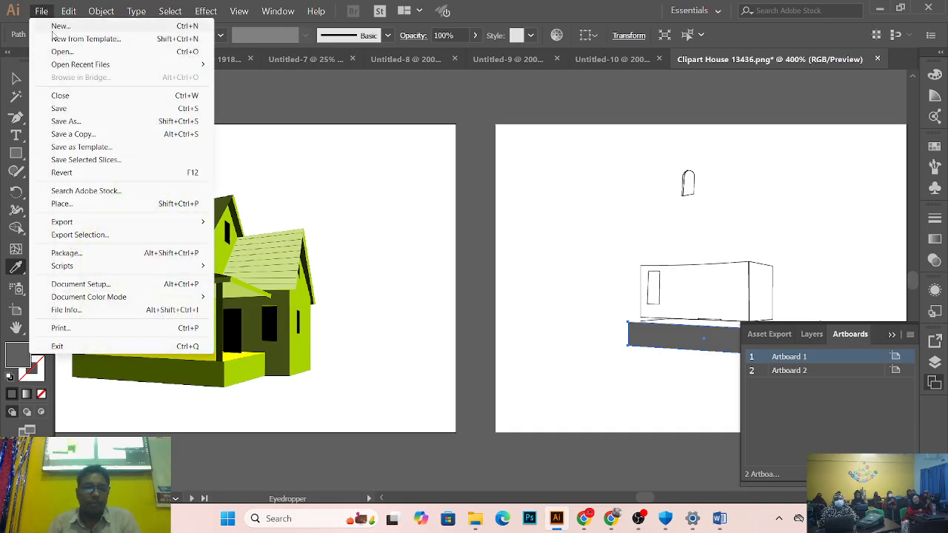
click(63, 51)
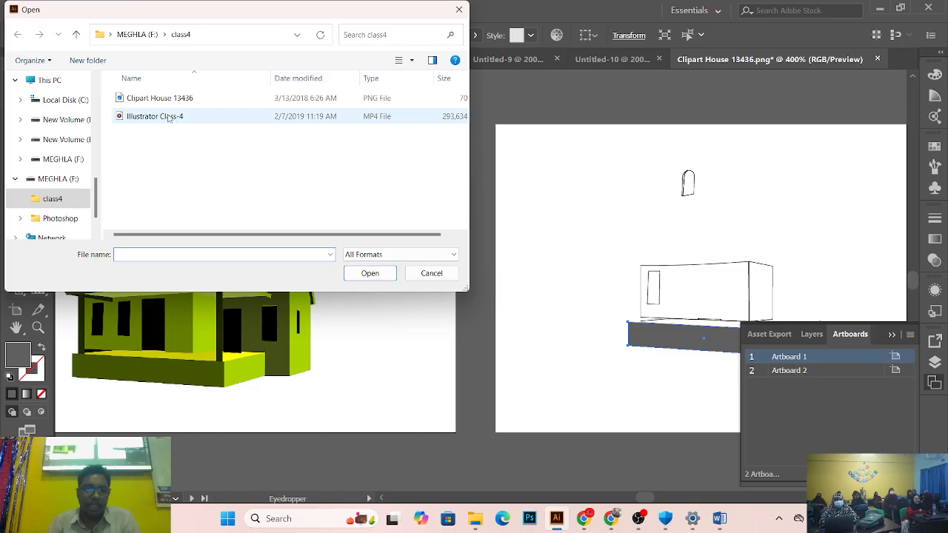
click(67, 162)
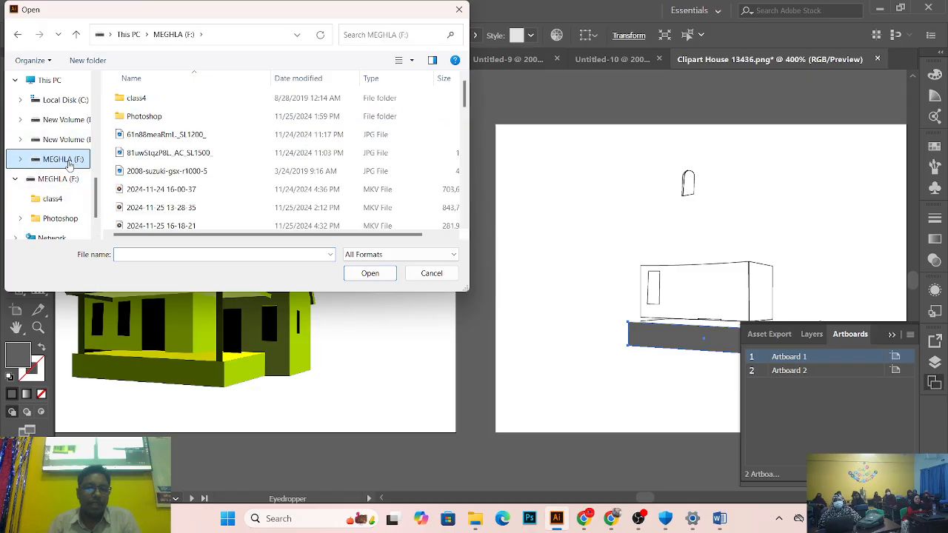
click(70, 179)
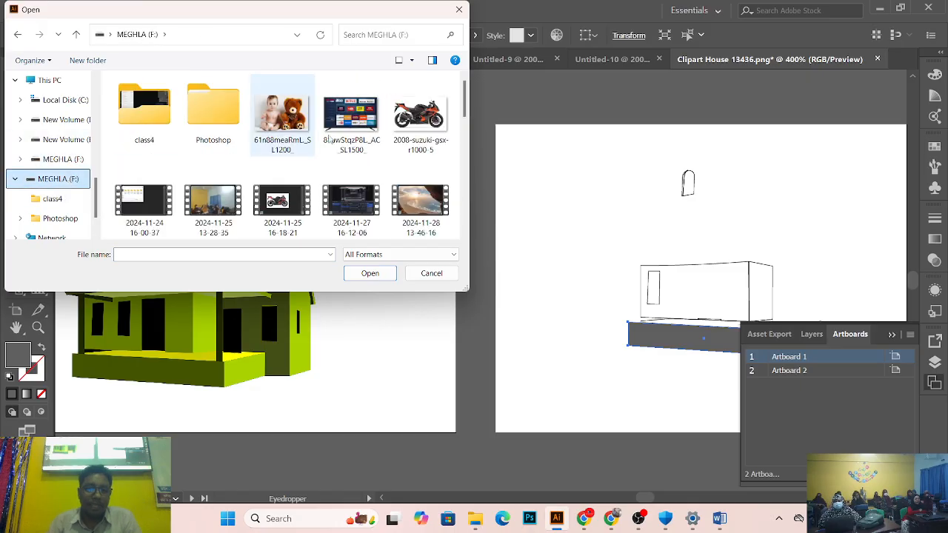
scroll(347, 146, down, 8)
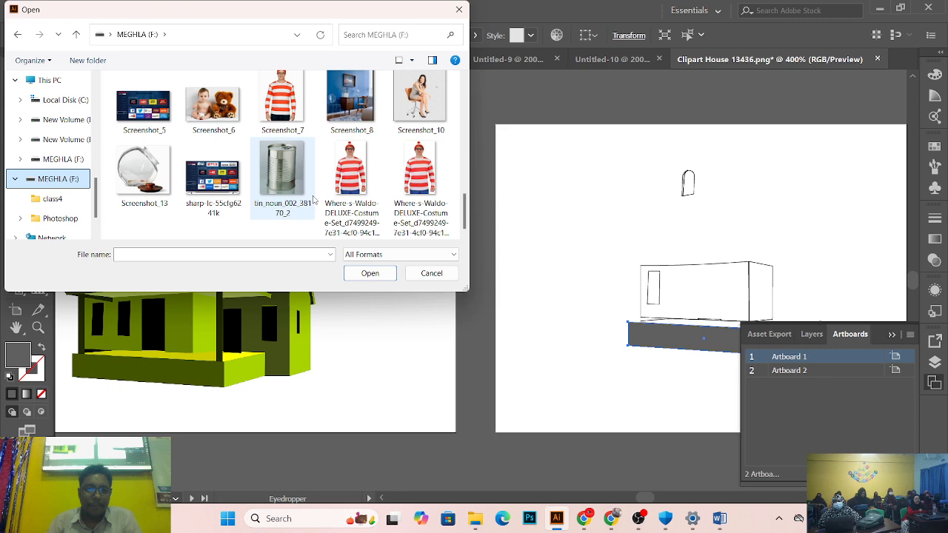
scroll(313, 198, down, 3)
double_click(351, 185)
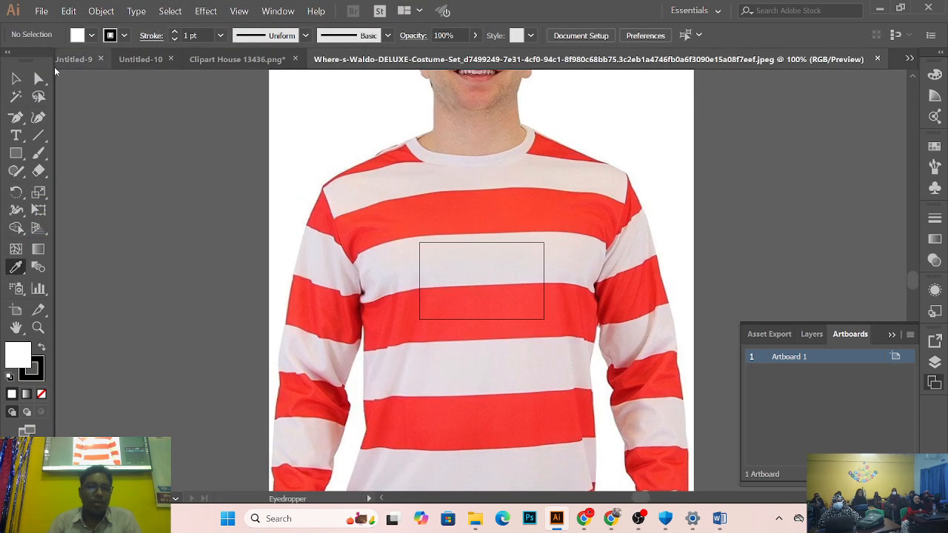
Step: Transfer the whole costume photo from its own document into the Clipart House 13436.png document
key(v)
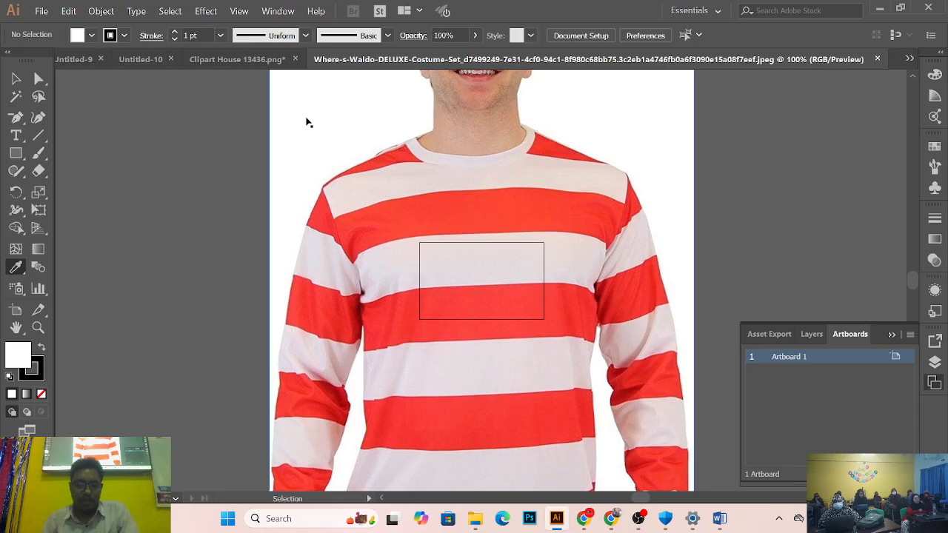
key(ctrl+minus)
key(ctrl+minus)
drag(630, 303, 508, 131)
click(18, 80)
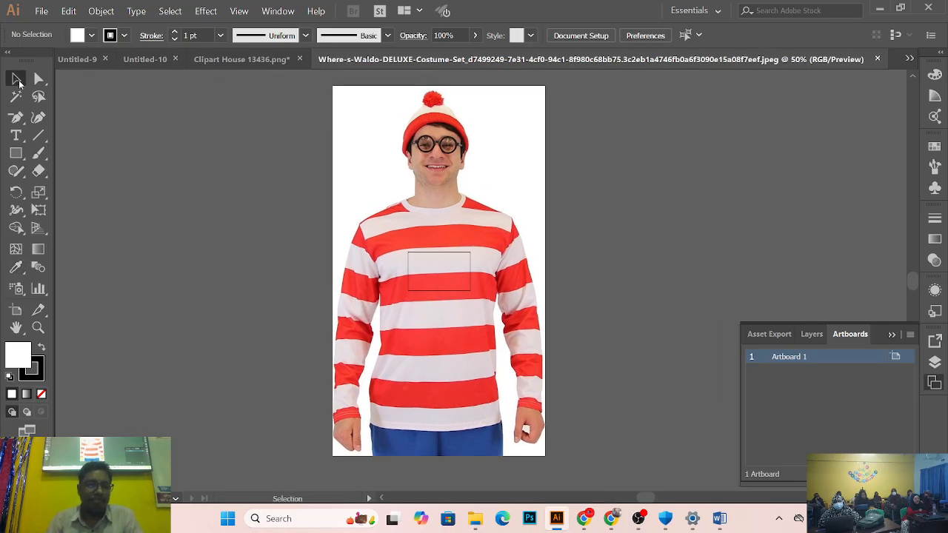
drag(469, 199, 221, 56)
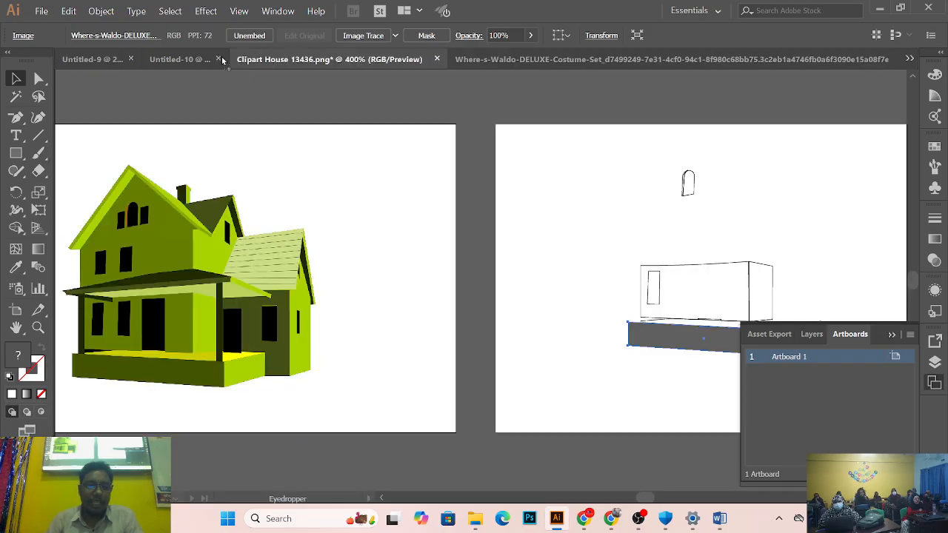
drag(464, 120, 464, 169)
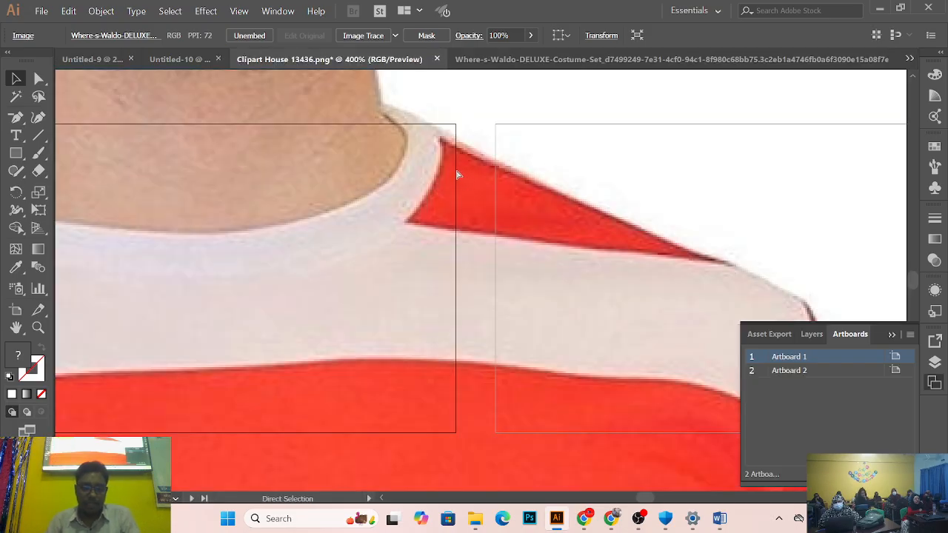
Step: Shrink the costume photo and place it on the blank canvas clear of both artboards
ctrl+alt+click(457, 169)
ctrl+alt+click(457, 169)
ctrl+alt+click(457, 170)
ctrl+alt+click(456, 169)
ctrl+alt+click(458, 169)
drag(560, 385, 516, 167)
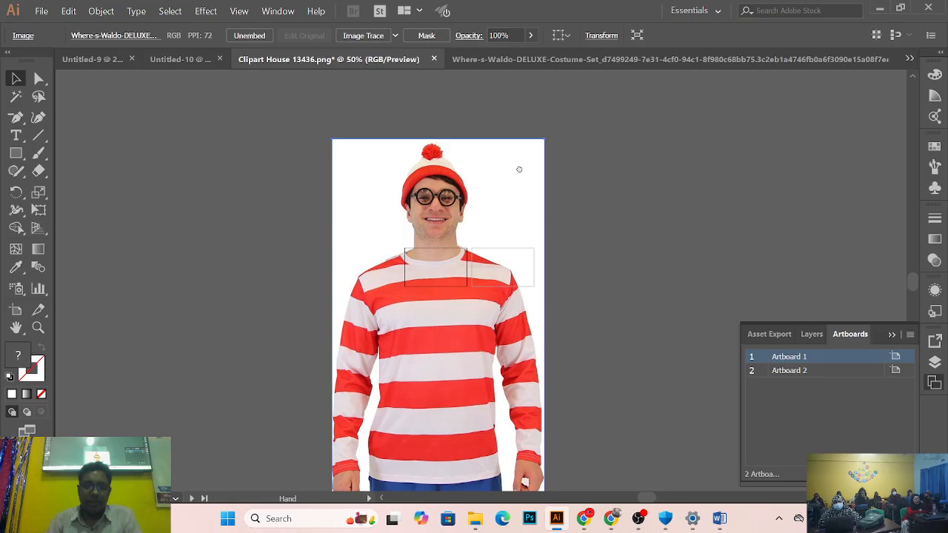
drag(332, 140, 408, 286)
alt+click(632, 283)
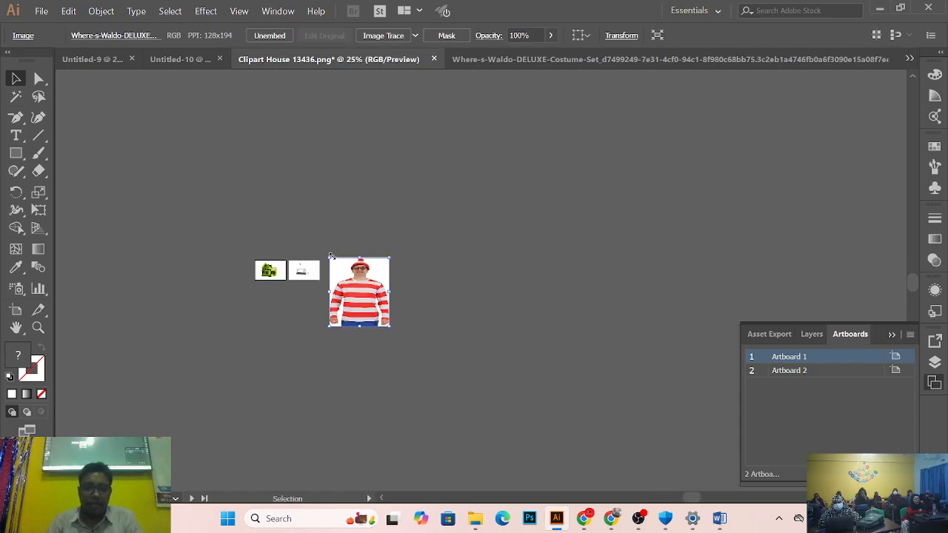
drag(334, 259, 374, 268)
click(402, 270)
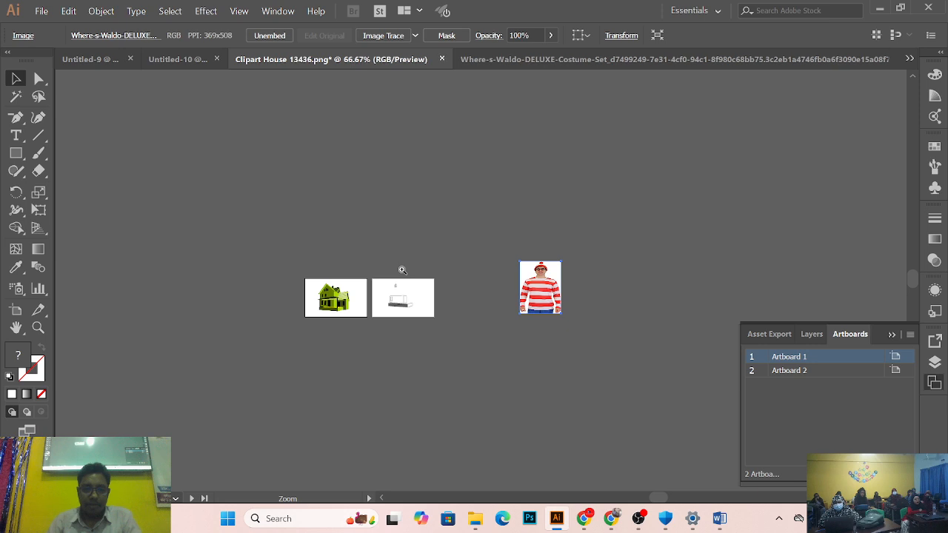
Step: Move the costume photo close beside the second artboard that holds the traced shapes
click(402, 269)
click(379, 271)
click(368, 265)
click(375, 267)
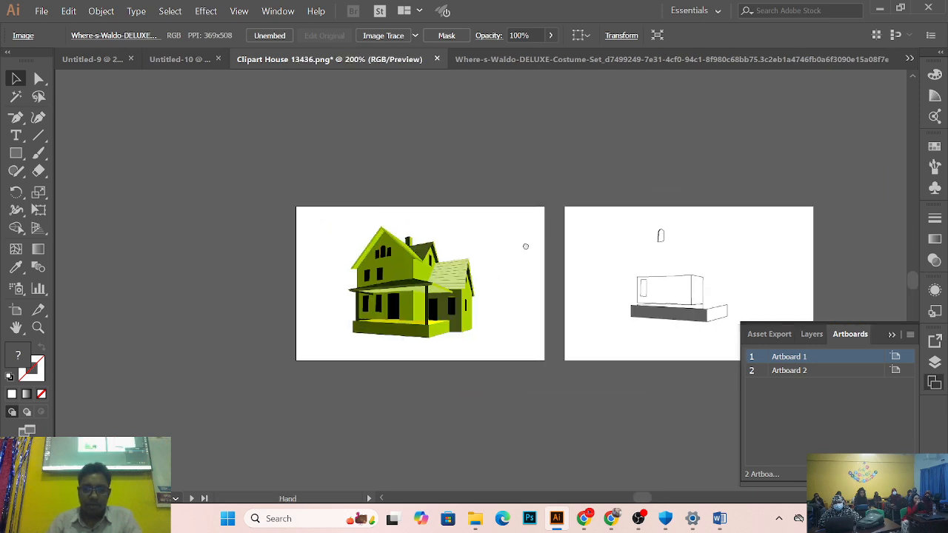
drag(639, 257, 342, 223)
drag(895, 168, 551, 208)
ctrl+click(388, 231)
drag(511, 268, 417, 220)
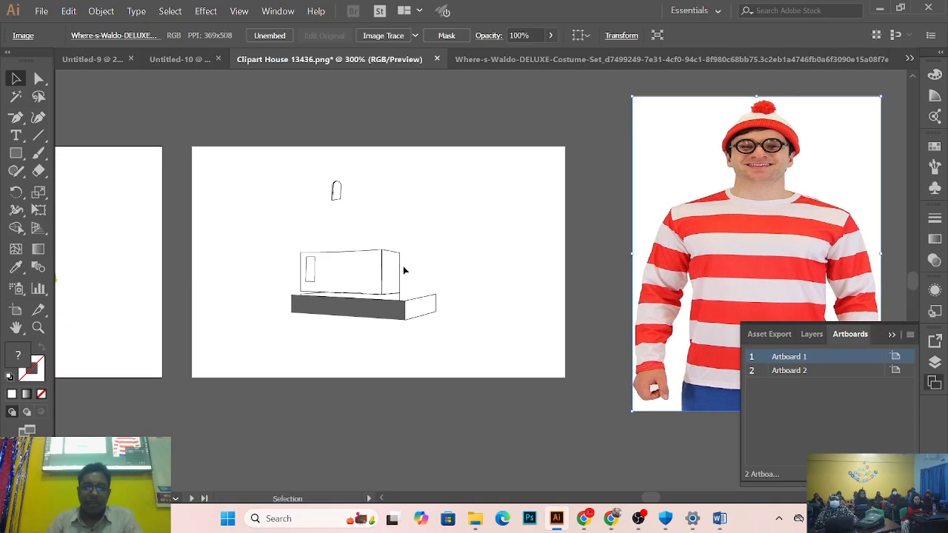
key(ctrl+plus)
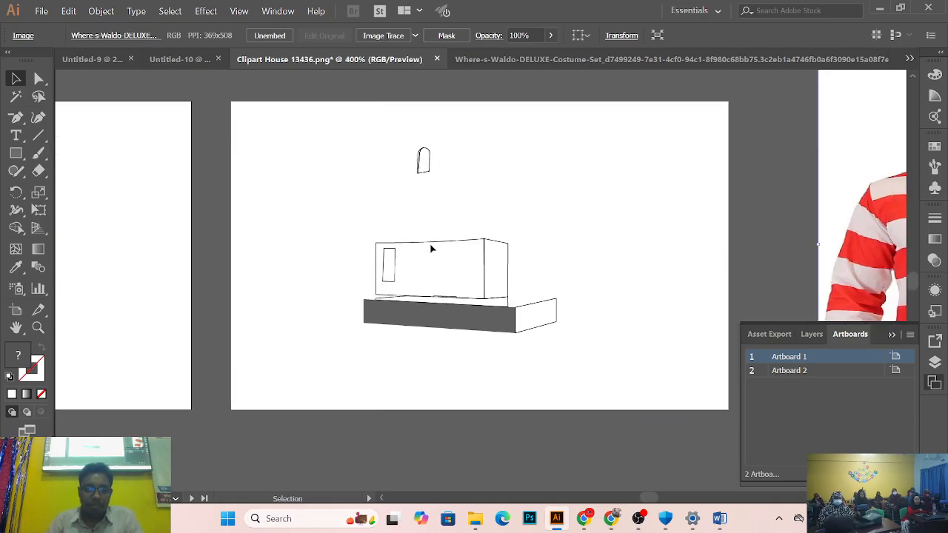
Step: Fill the base's unfilled side face with the costume sleeve's red, and replace it with the sleeve's pale pink
click(534, 328)
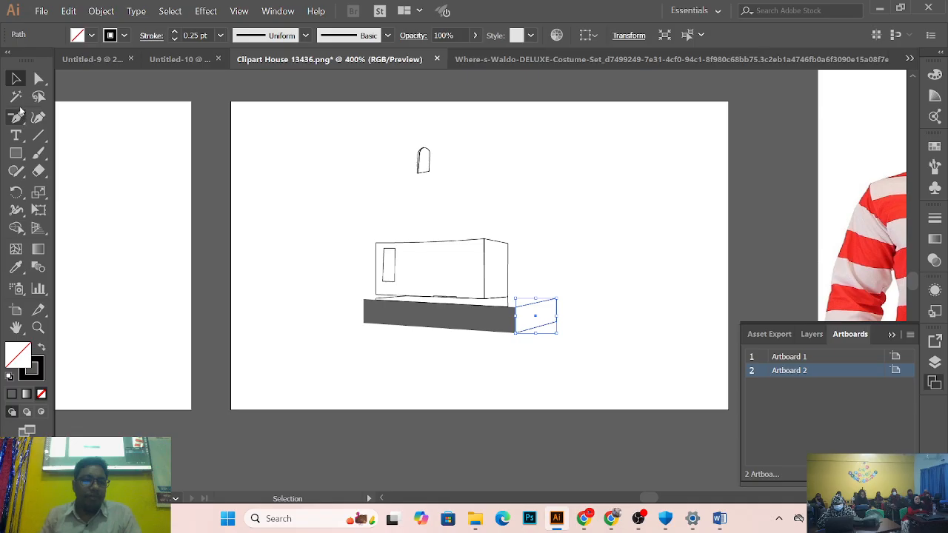
click(21, 265)
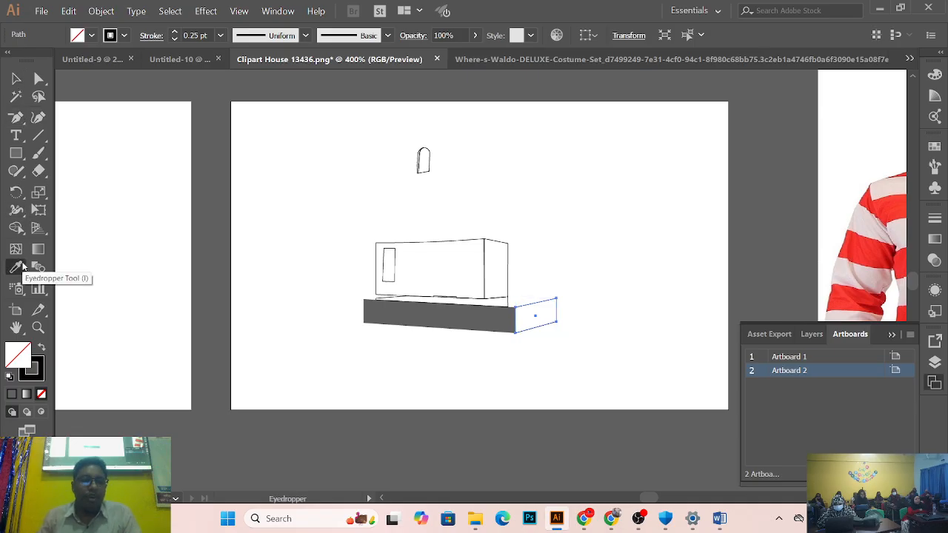
click(874, 252)
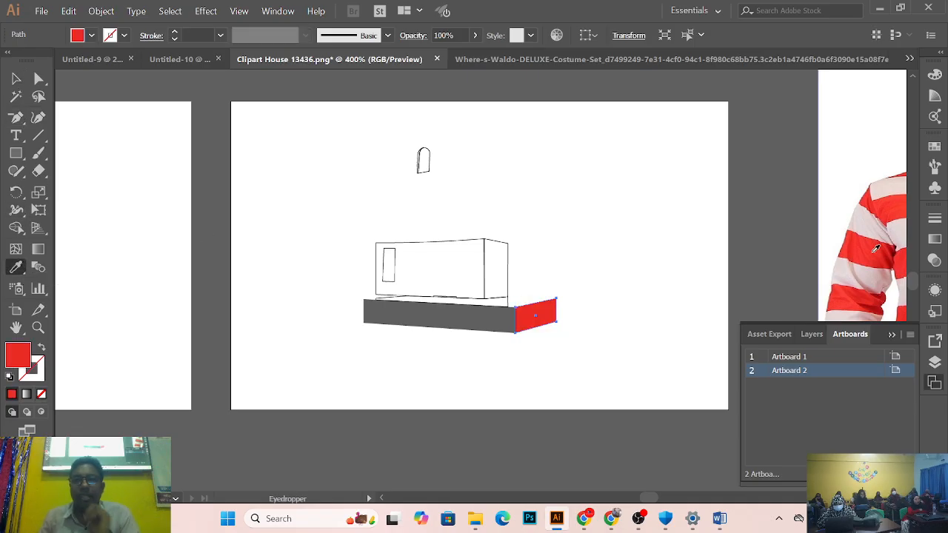
click(877, 226)
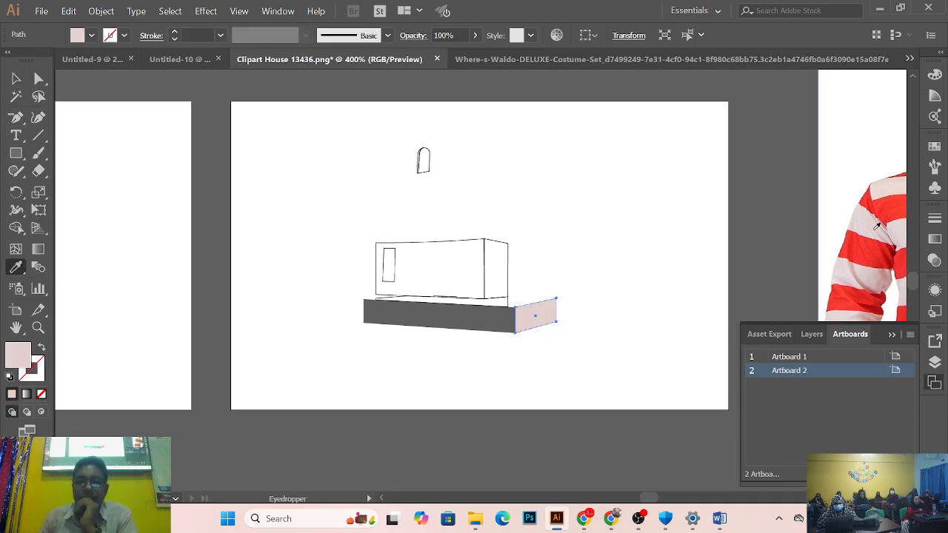
click(891, 183)
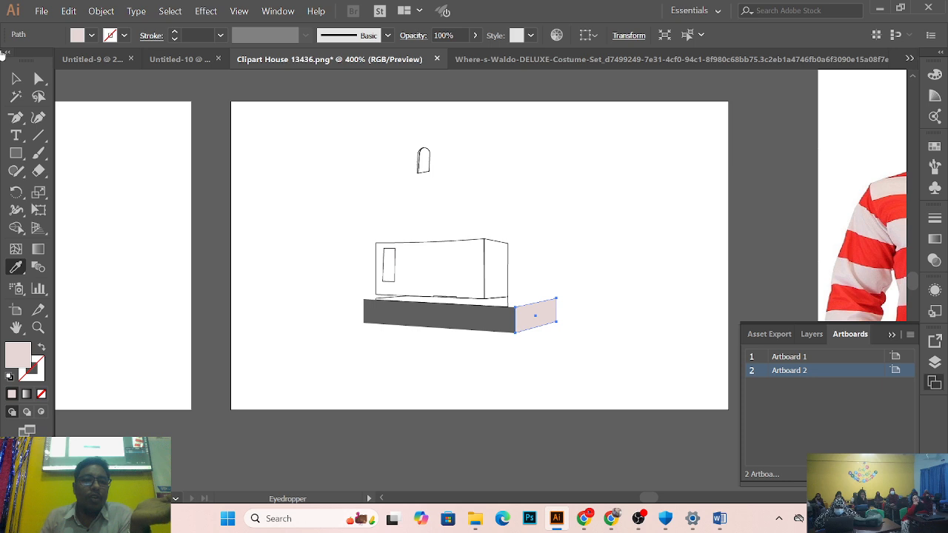
Step: Fill the large front wall with a bright red, and change that fill to a green with a 151° hue
click(15, 79)
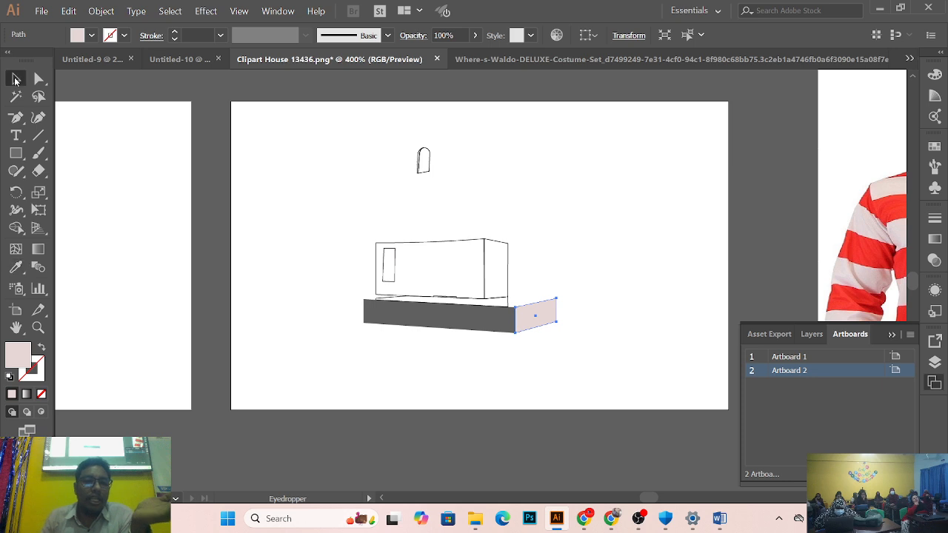
click(486, 259)
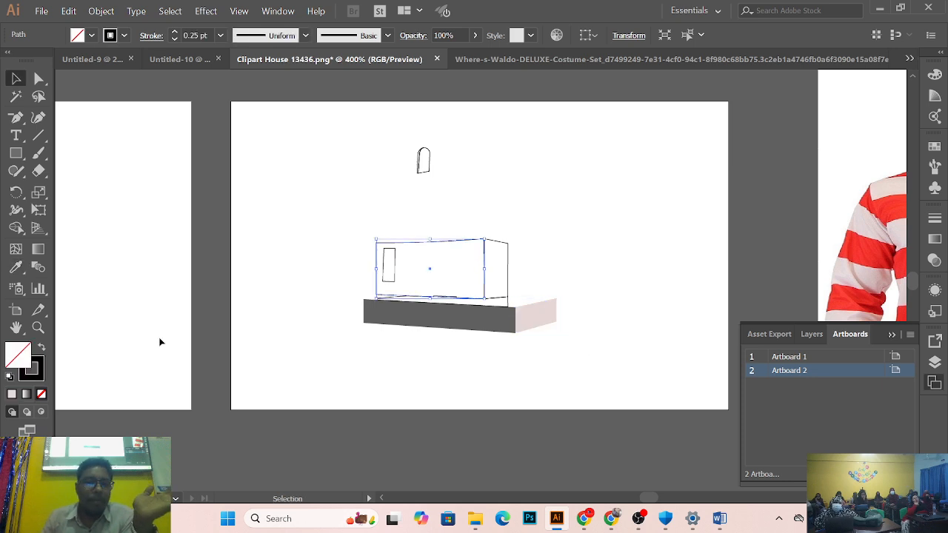
double_click(26, 370)
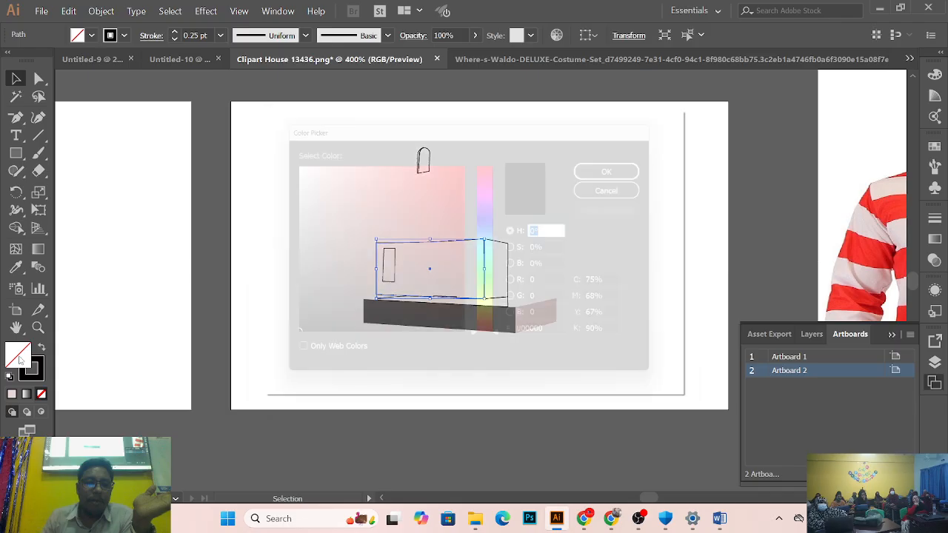
click(457, 180)
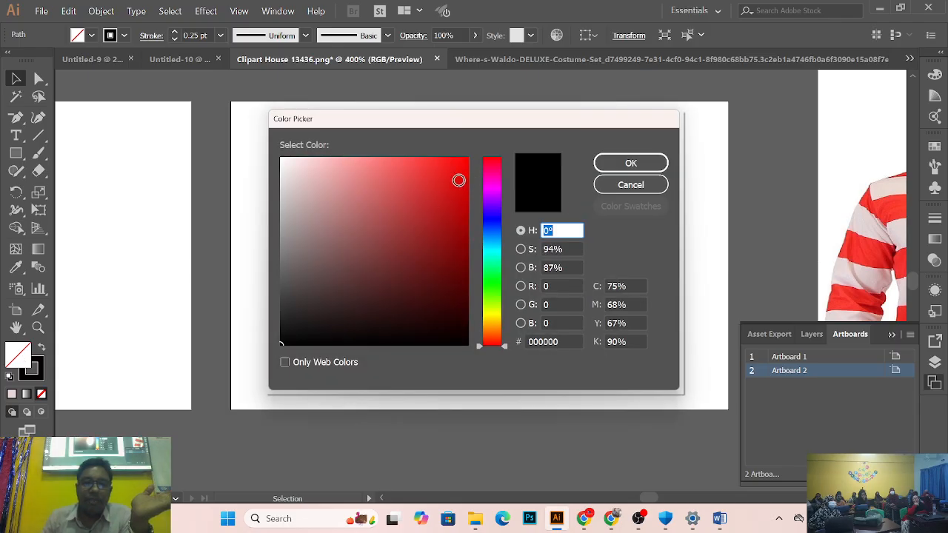
click(620, 162)
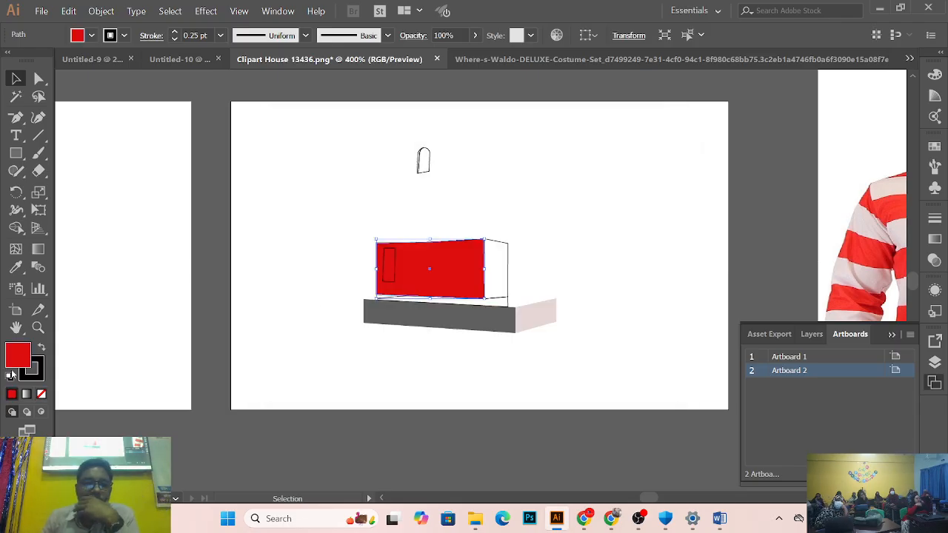
double_click(12, 365)
click(490, 268)
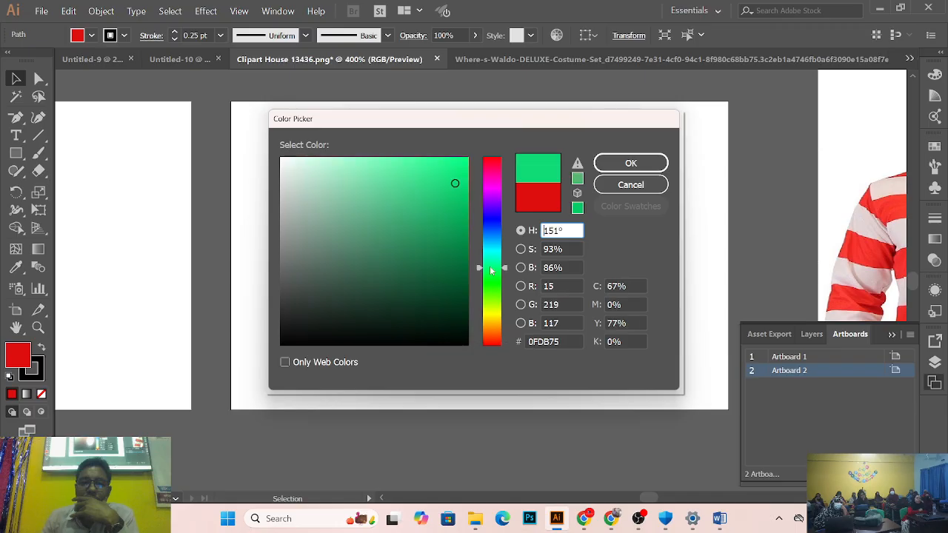
click(447, 196)
click(628, 158)
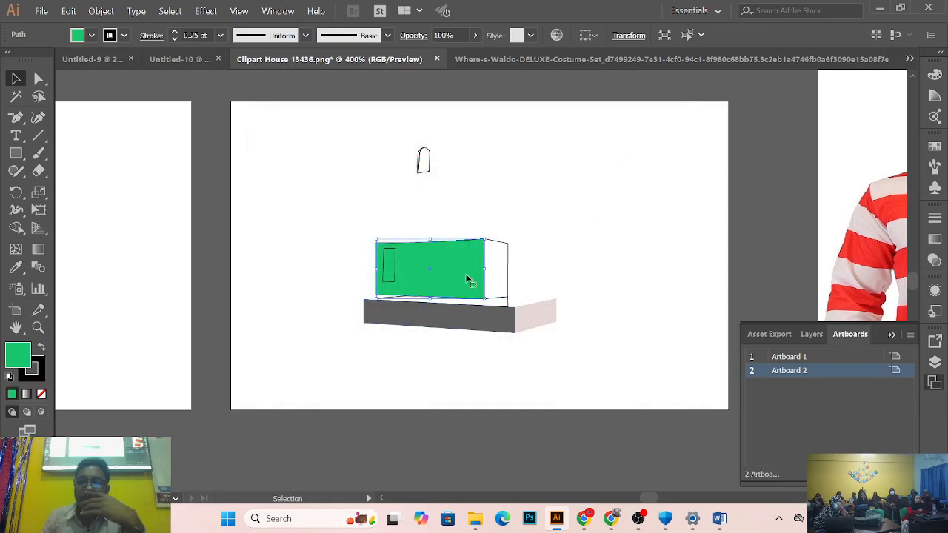
Step: Try moving the green front wall away from the rest of the house, and undo the move
ctrl+click(502, 289)
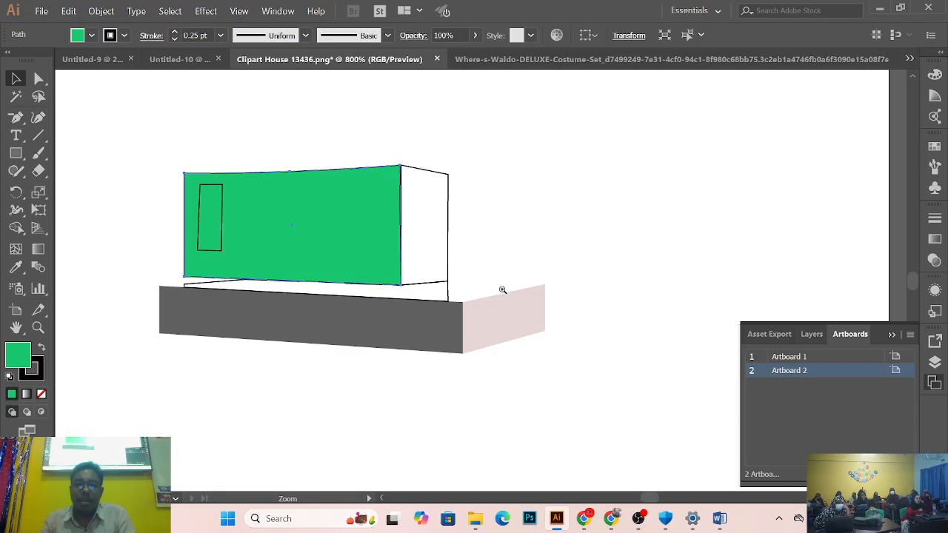
alt+click(482, 286)
alt+click(482, 286)
drag(413, 267, 563, 278)
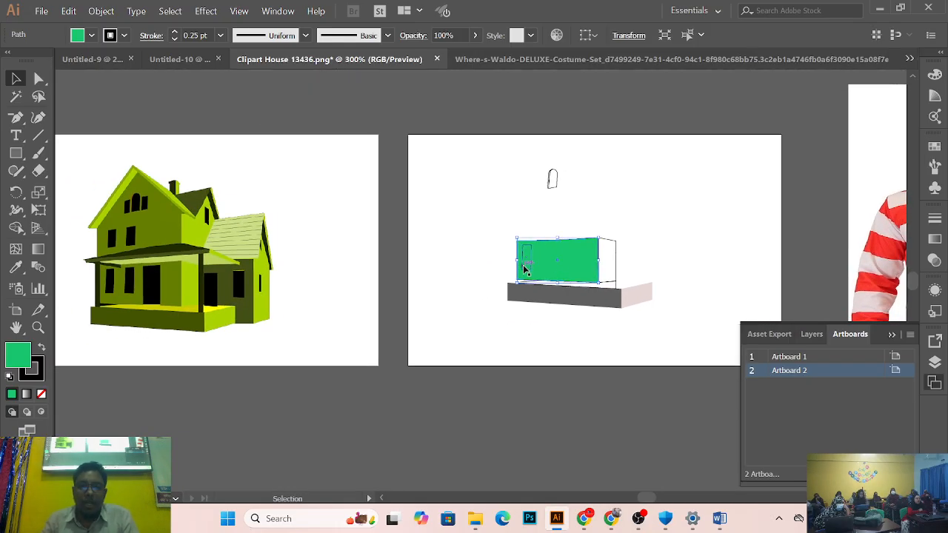
ctrl+click(586, 254)
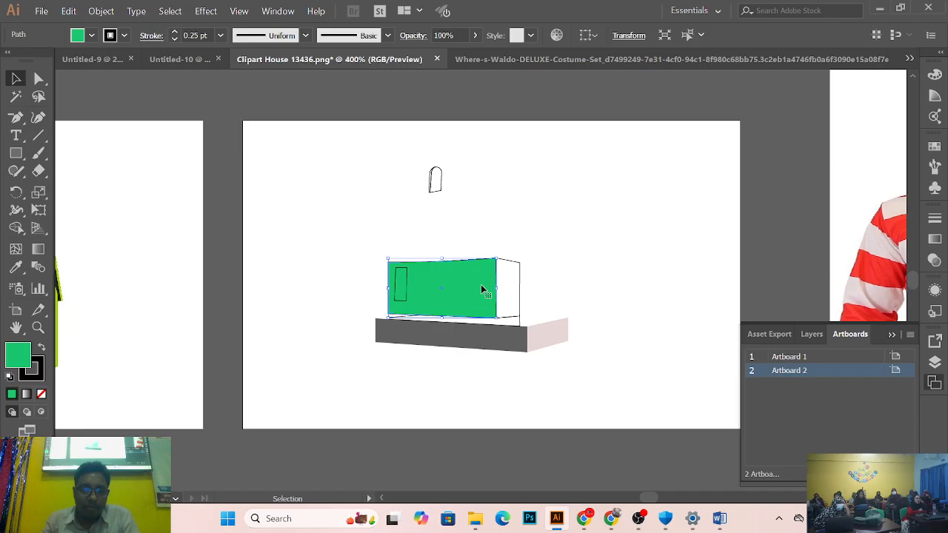
drag(480, 285, 426, 276)
key(a)
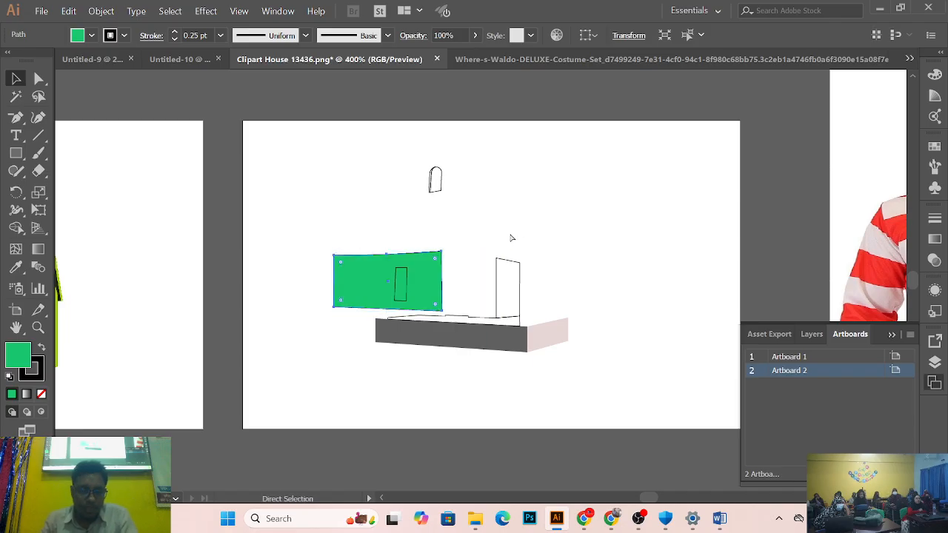
key(ctrl+z)
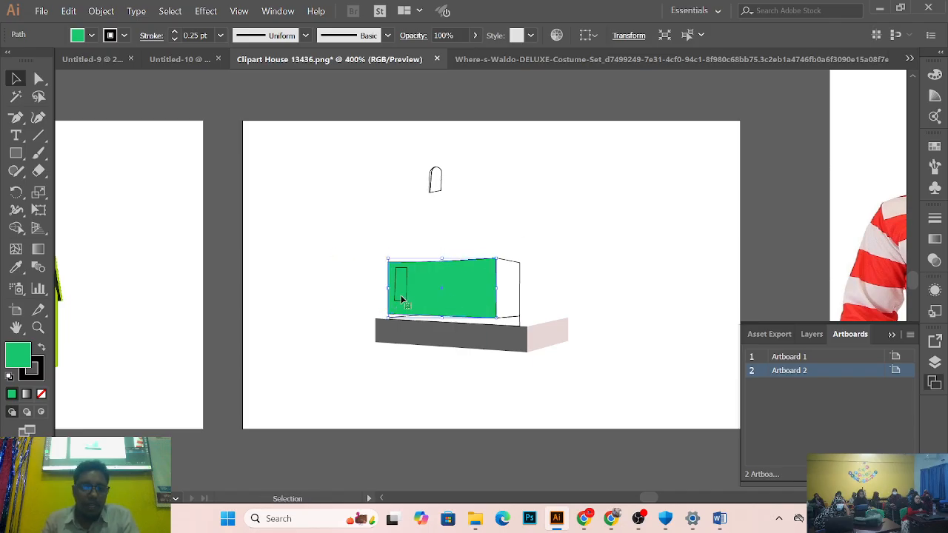
Step: Swap the fill and stroke of the narrow window shape on the green wall so it has a black fill and no stroke
click(407, 296)
key(z)
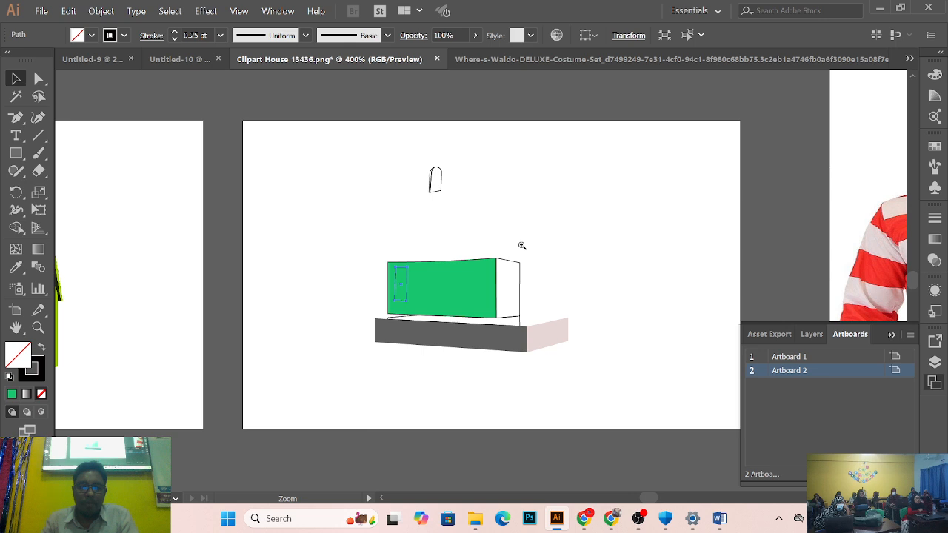
click(521, 245)
key(v)
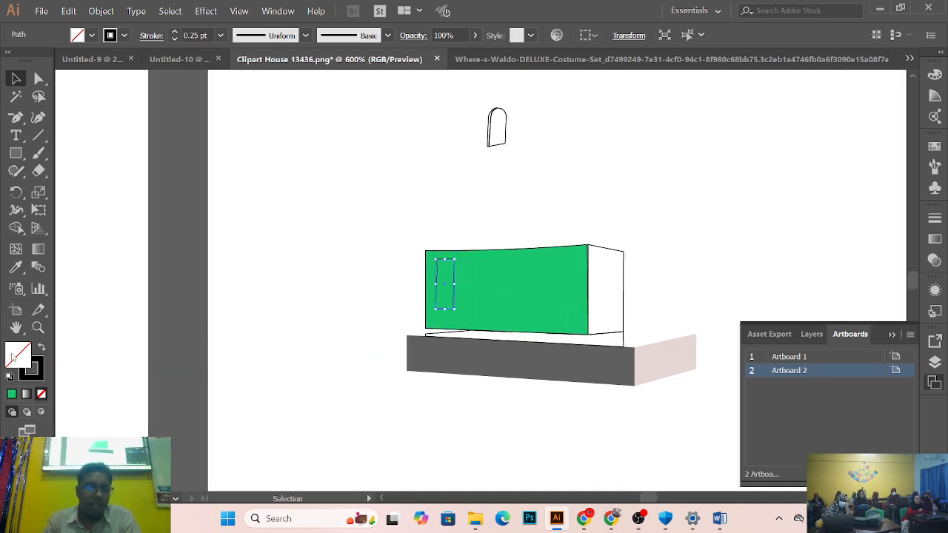
click(41, 347)
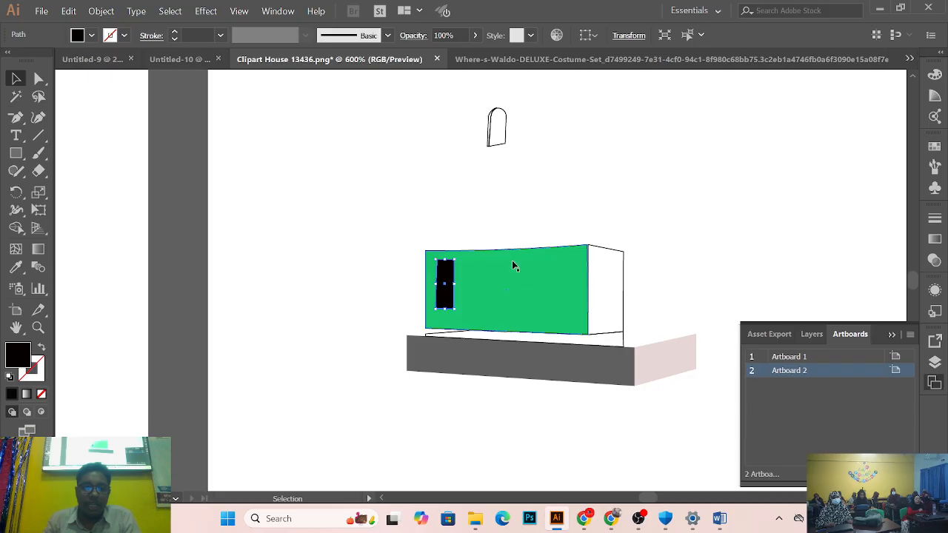
Step: Send the black window shape to the back of the stacking order, behind the green wall
click(550, 218)
key(a)
click(445, 285)
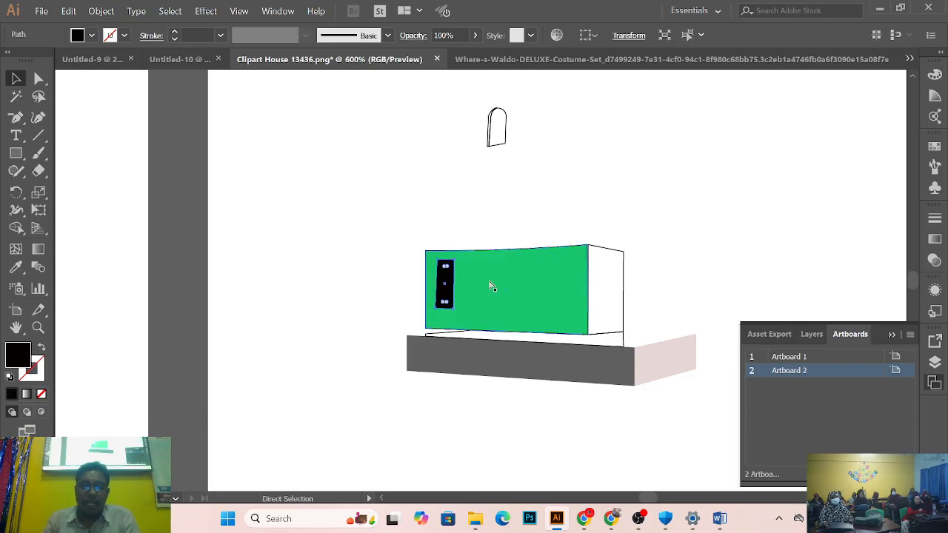
key(ctrl+plus)
key(ctrl+plus)
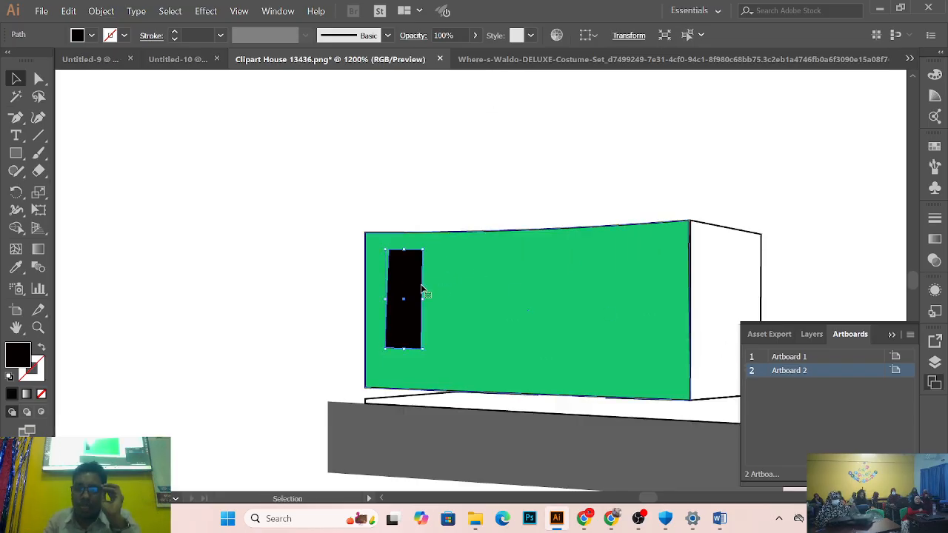
right_click(422, 289)
click(401, 298)
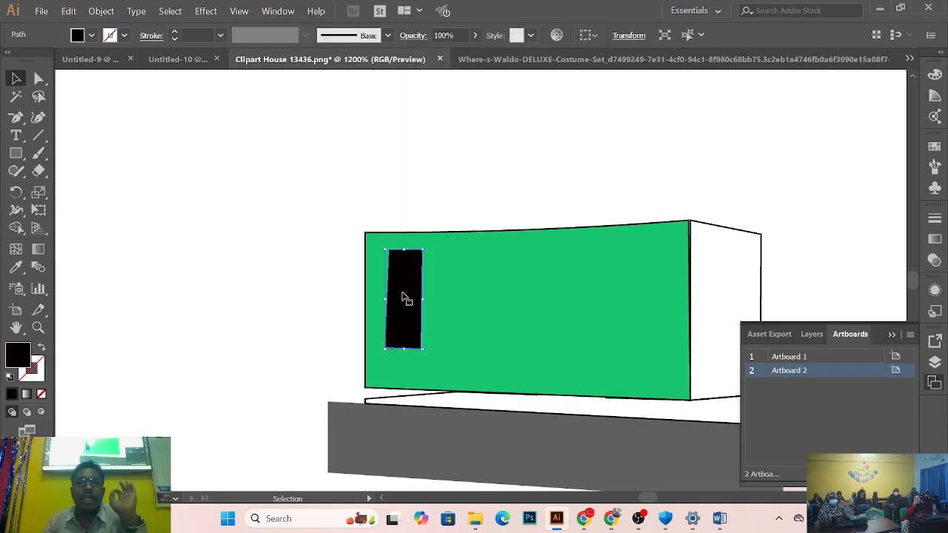
right_click(402, 298)
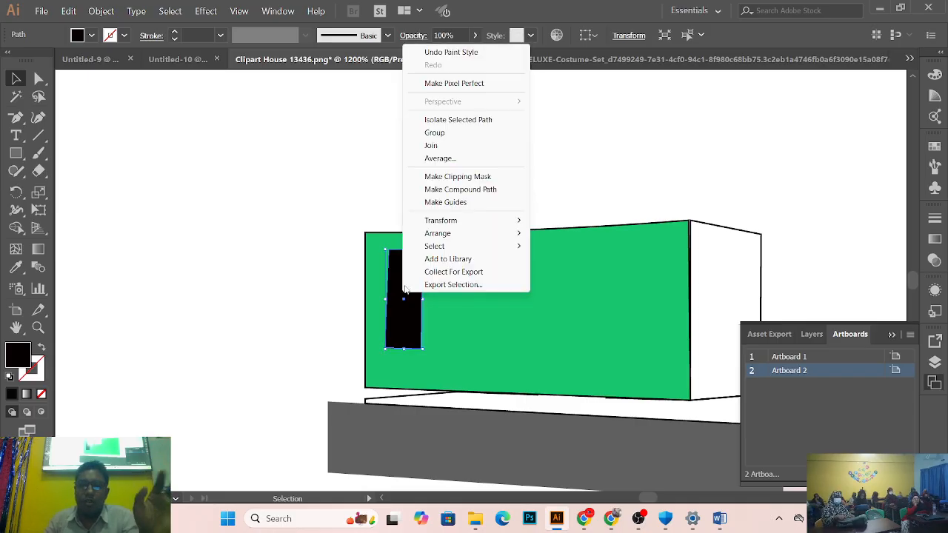
mouse_move(458, 233)
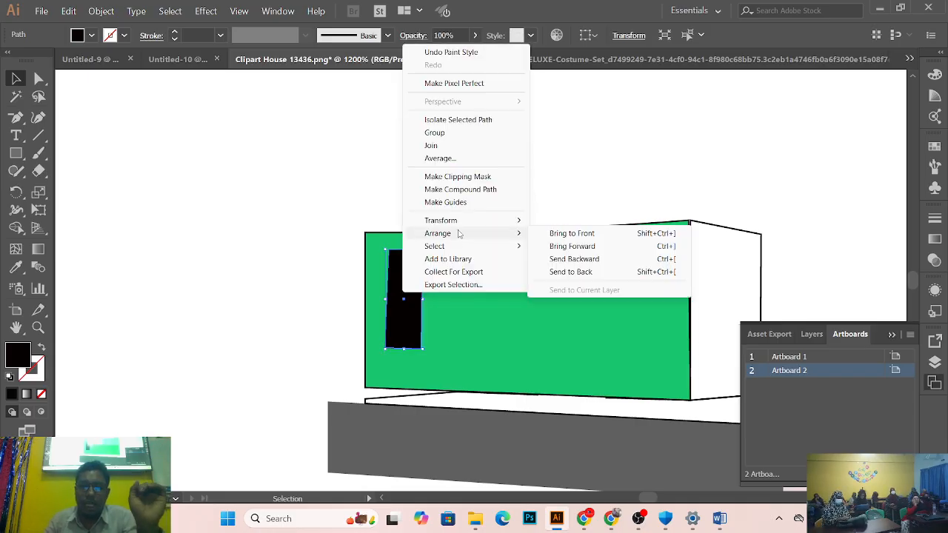
click(585, 271)
click(505, 195)
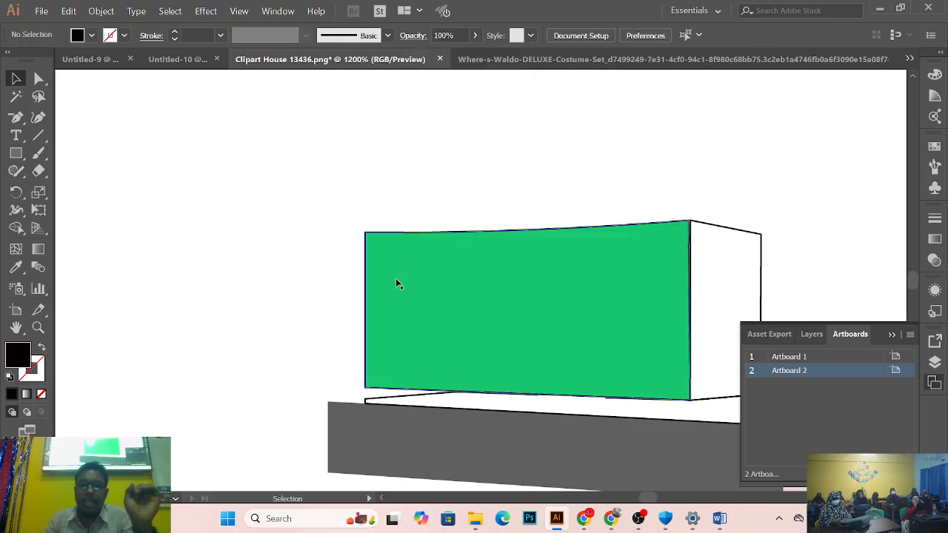
Step: Shift the green wall aside to check the area behind it, and undo the moves
mouse_move(535, 308)
mouse_down()
mouse_move(334, 272)
mouse_move(547, 315)
mouse_up()
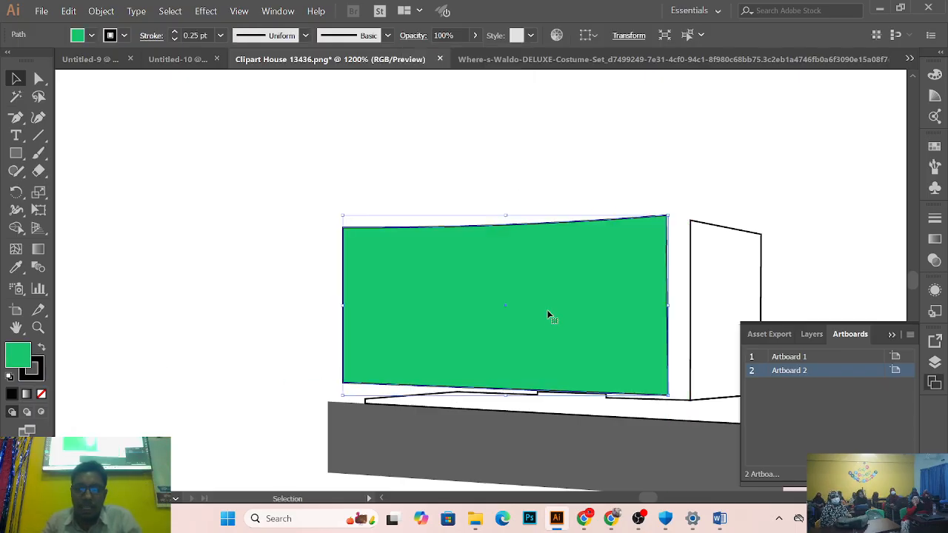
key(ctrl+z)
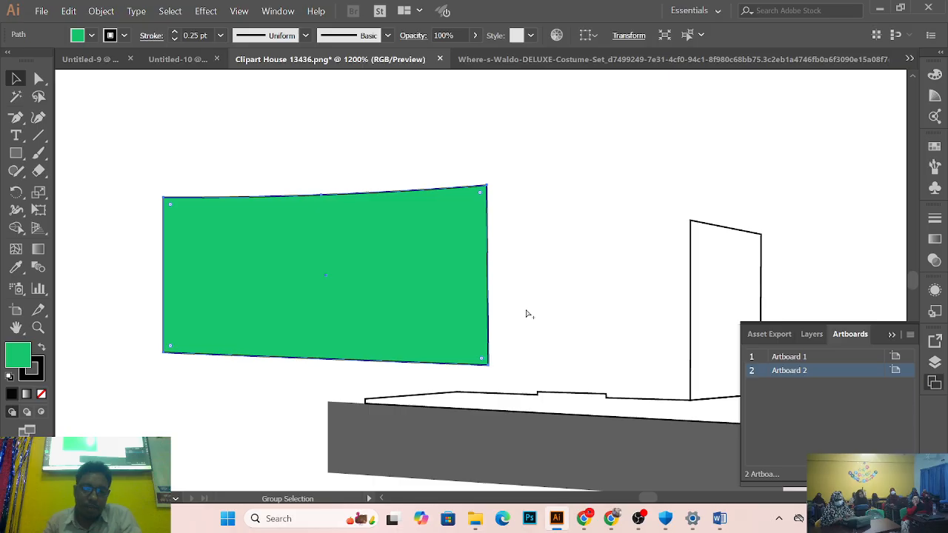
key(ctrl+z)
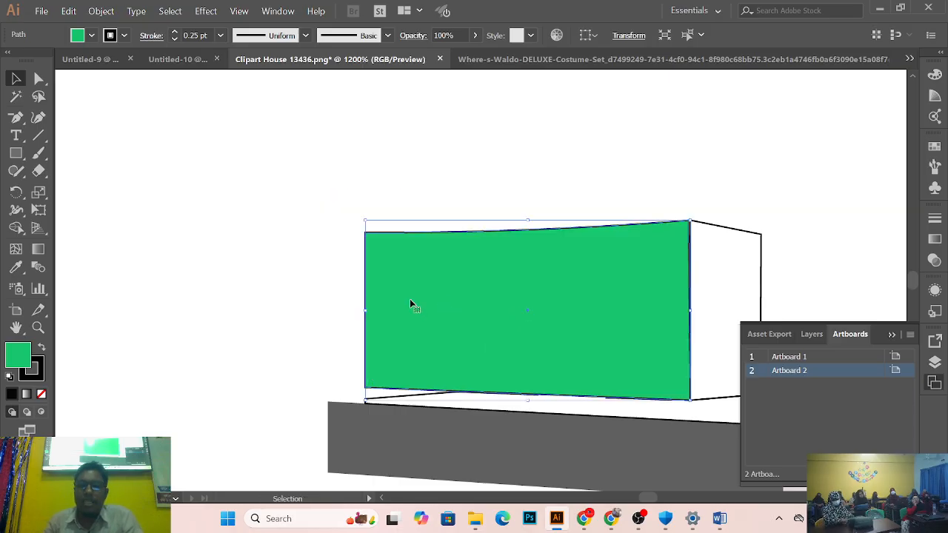
click(288, 244)
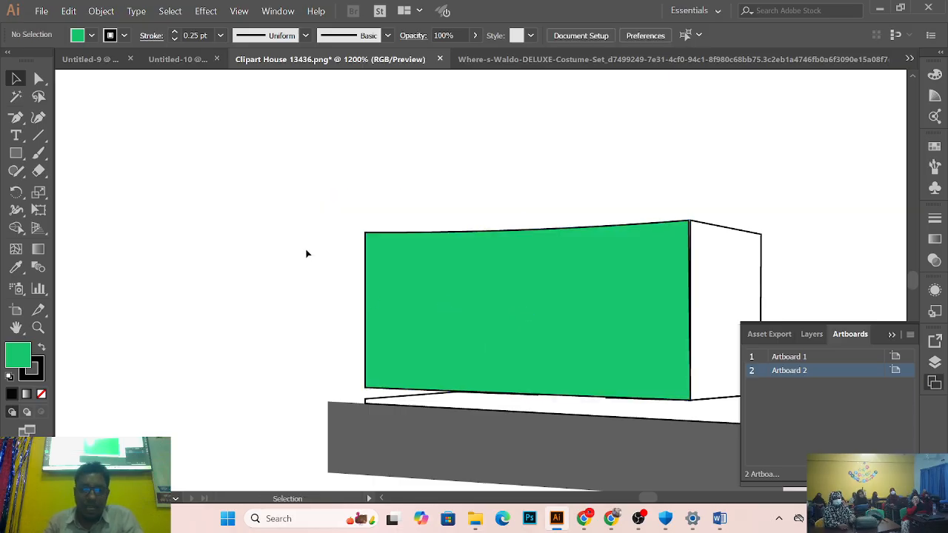
Step: Send the green front wall to the back of the stacking order, behind the black window shape
click(446, 283)
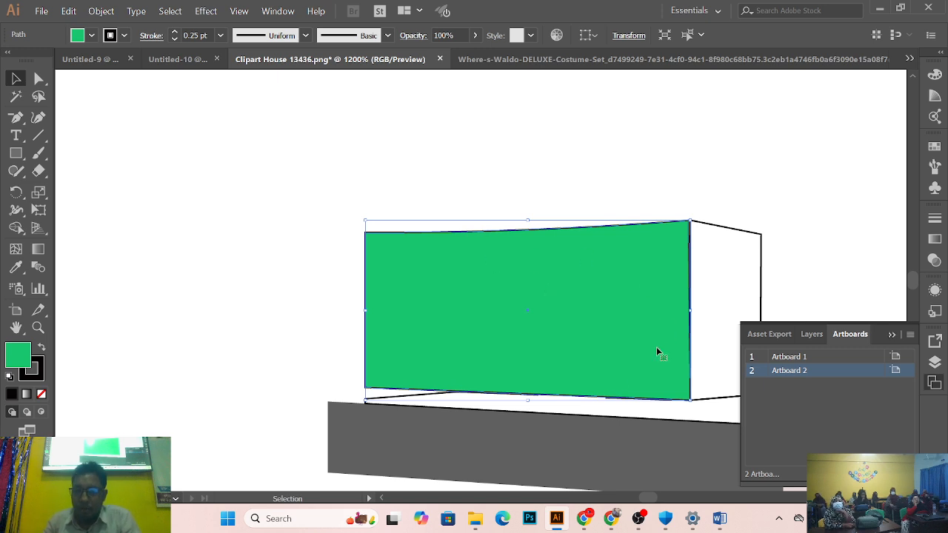
right_click(499, 271)
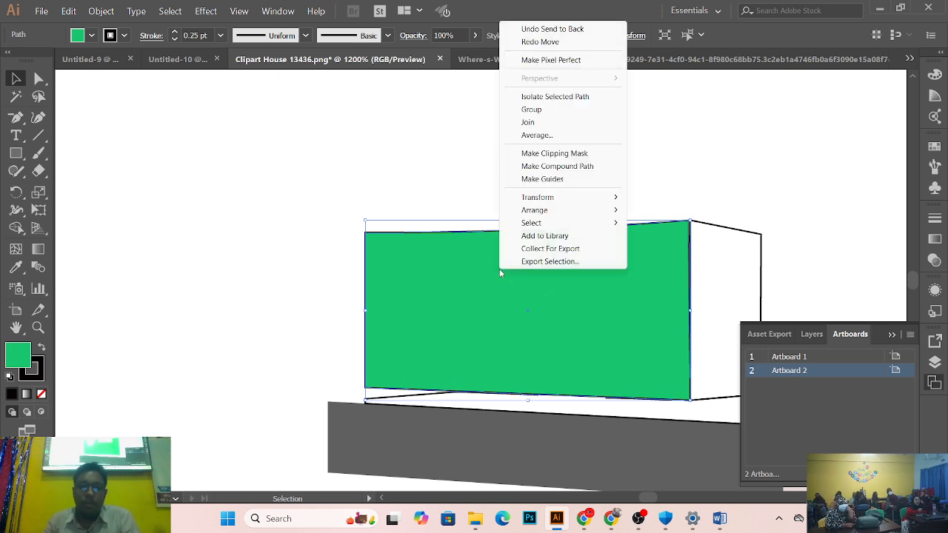
mouse_move(563, 211)
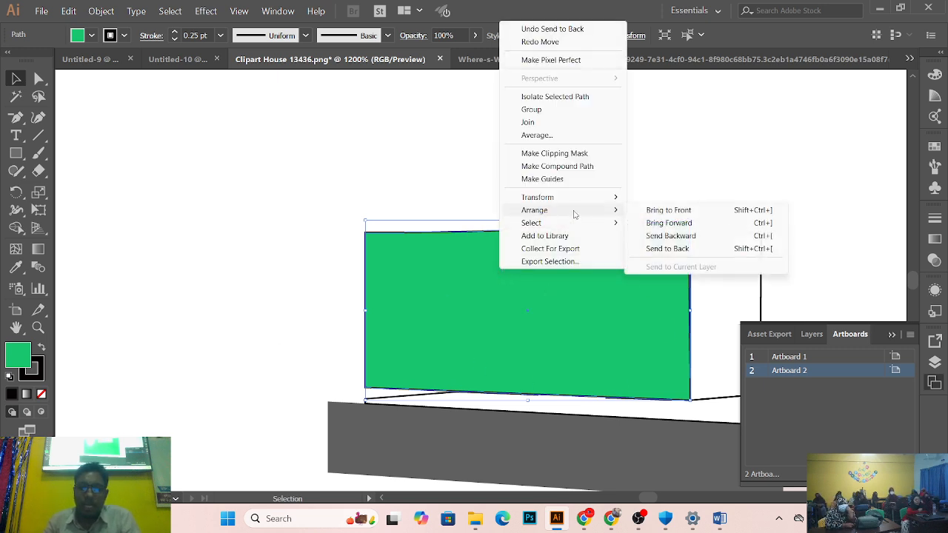
click(670, 249)
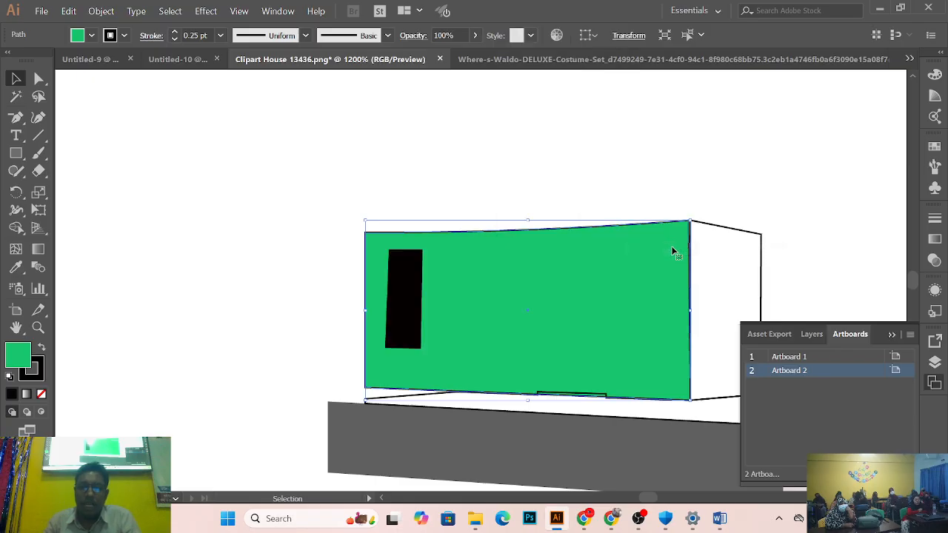
Step: Try bringing the green front wall to the front of the stacking order, undo the change, and deselect the wall
right_click(400, 285)
mouse_move(437, 221)
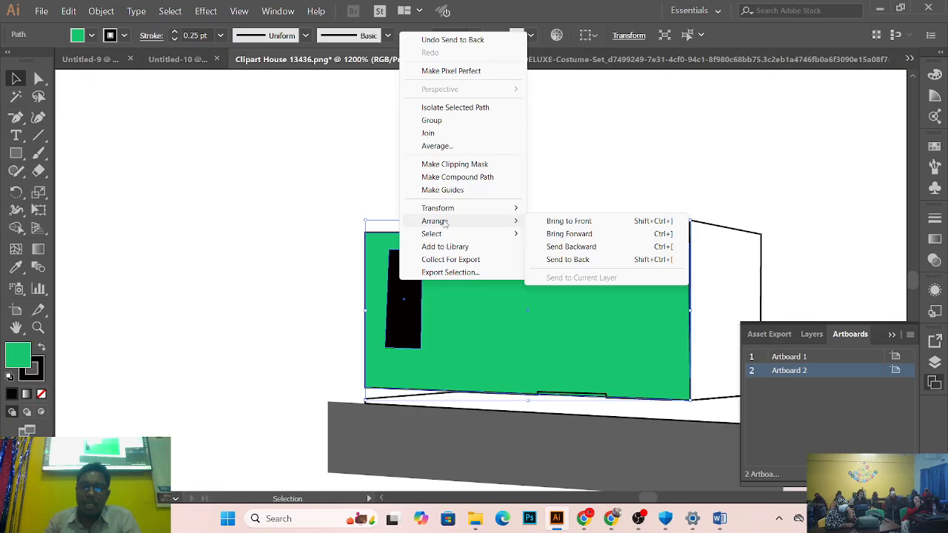
click(572, 222)
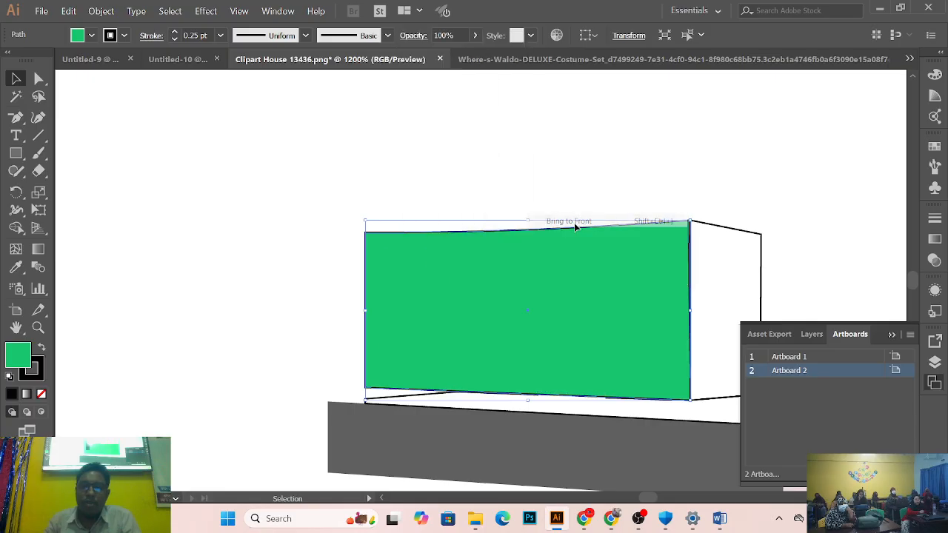
key(ctrl+z)
right_click(413, 279)
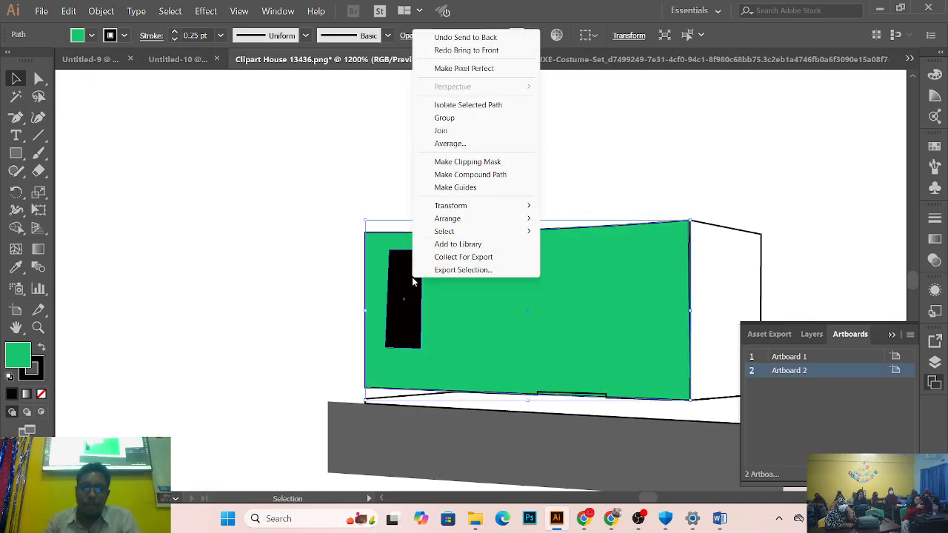
click(647, 124)
key(a)
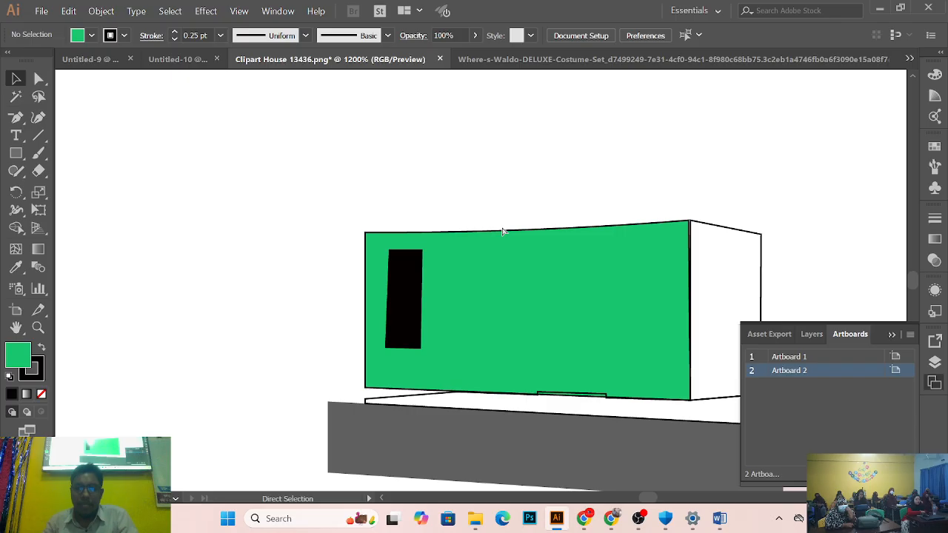
Step: Try shifting the traced house shapes toward the left side of the second artboard, and undo the move
key(z)
alt+click(501, 232)
click(479, 235)
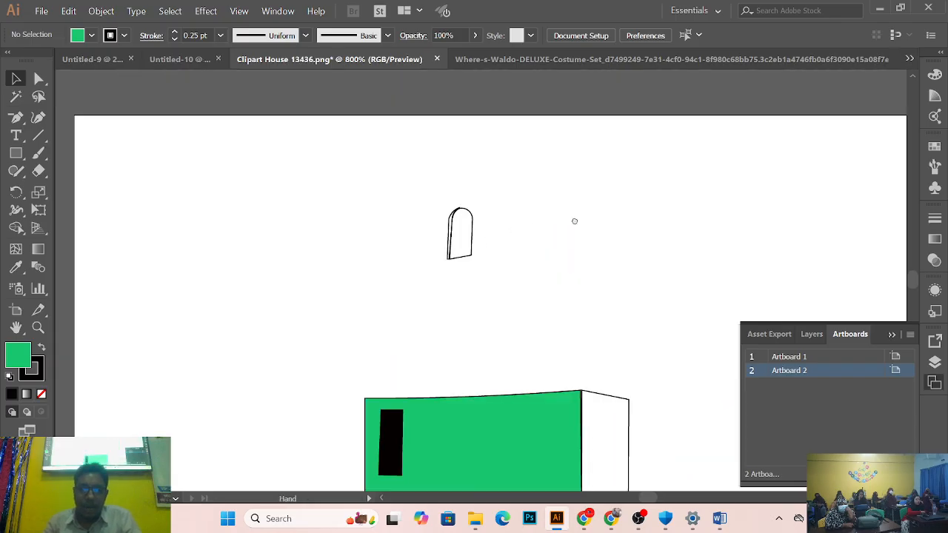
drag(573, 220, 734, 192)
key(ctrl+minus)
key(ctrl+minus)
key(ctrl+minus)
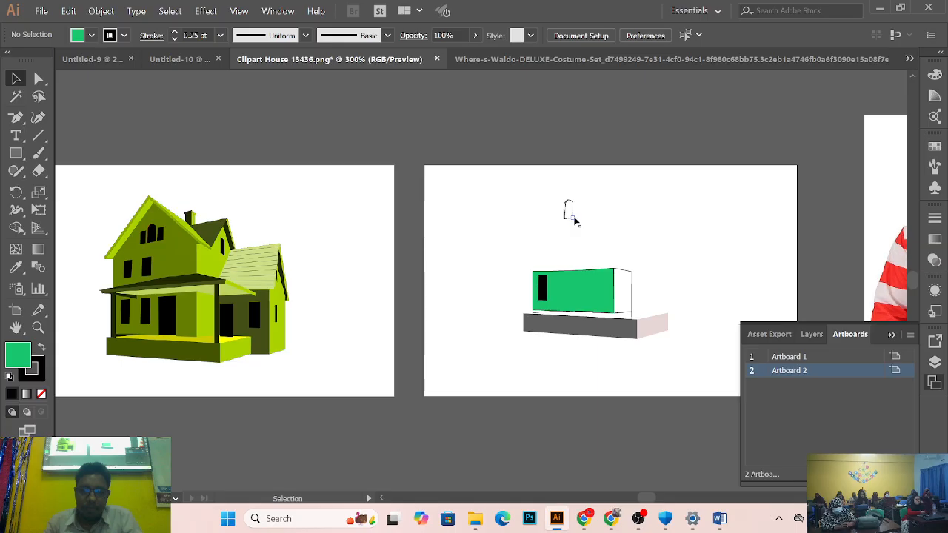
drag(522, 195, 674, 358)
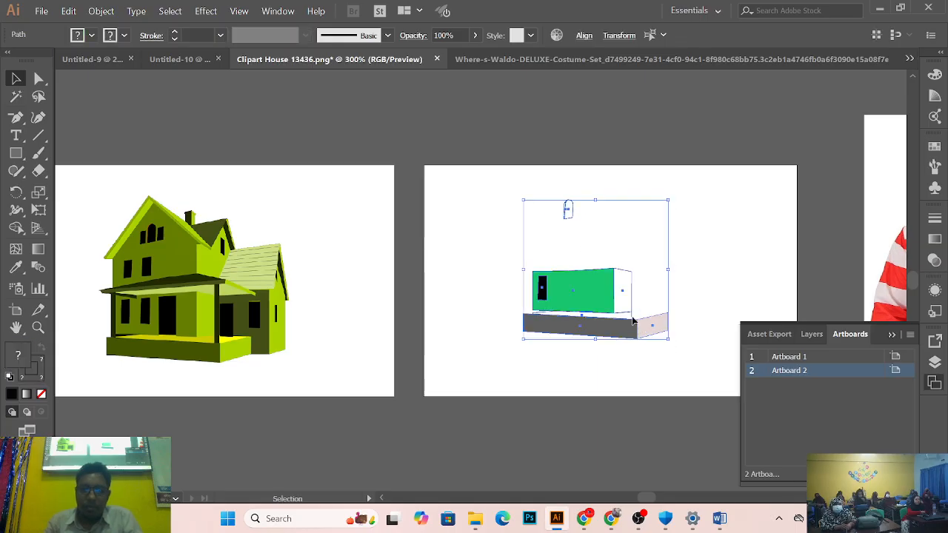
click(511, 299)
drag(496, 194, 485, 289)
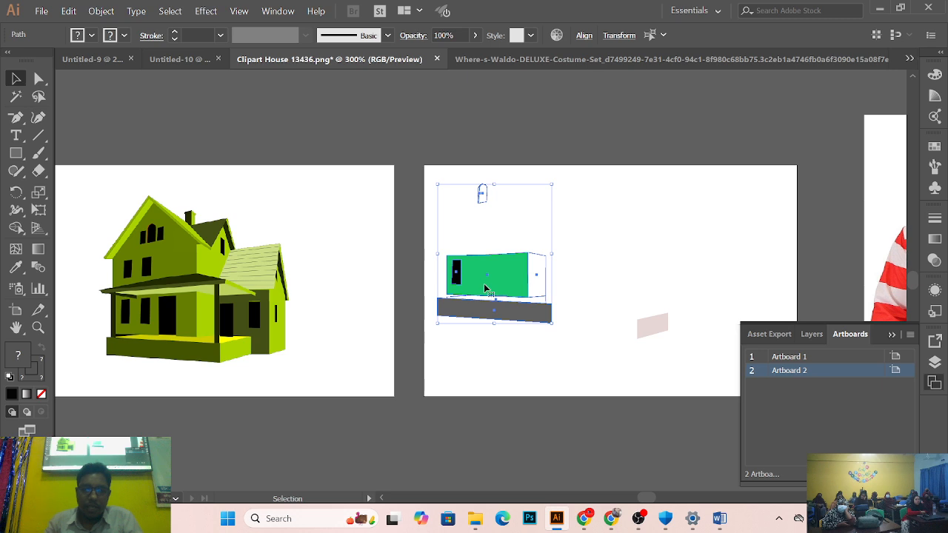
key(ctrl+z)
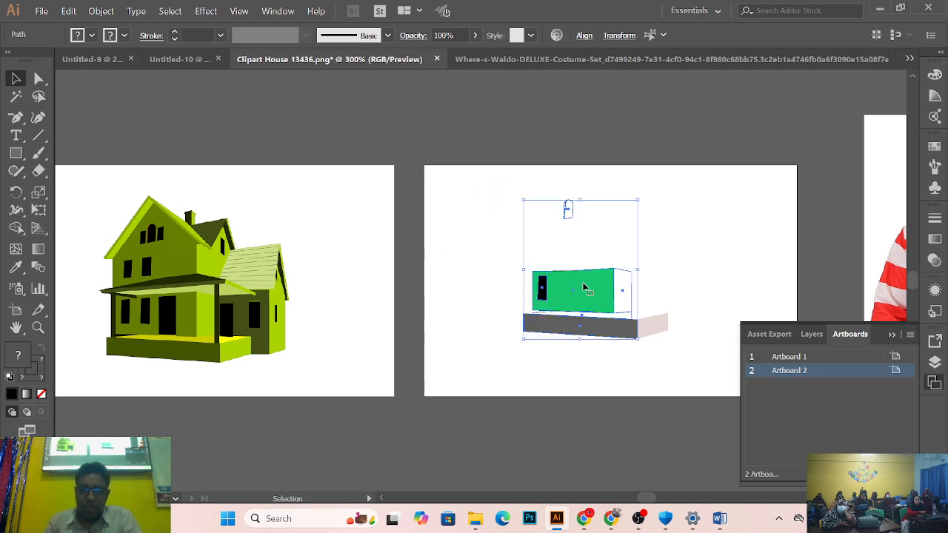
Step: Select all the traced house shapes, including the pink base side, and move them together toward the left side of the second artboard
click(495, 231)
drag(494, 185, 683, 365)
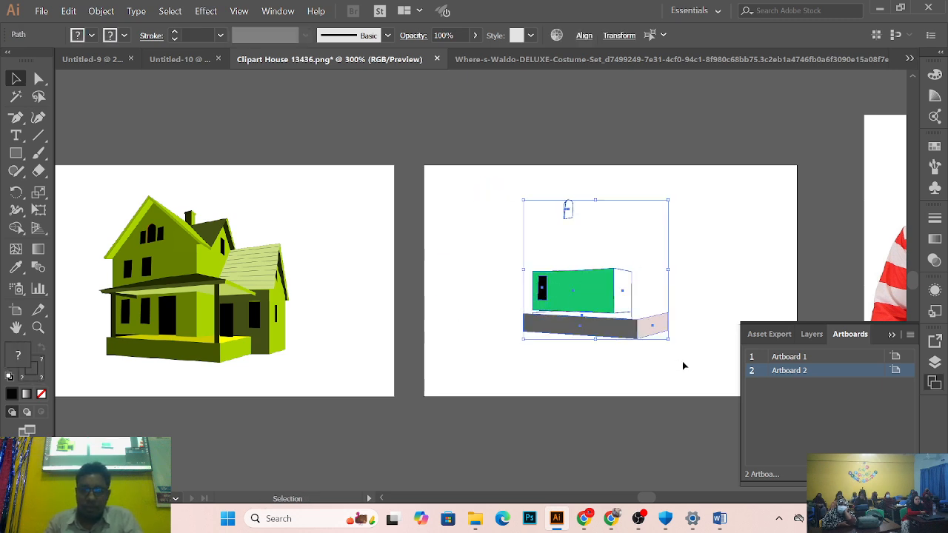
drag(644, 331, 566, 337)
Step: Fill the narrow side strip of the traced arched window with the orange-brown sampled from the reference house's arched window edge
scroll(550, 227, up, 3)
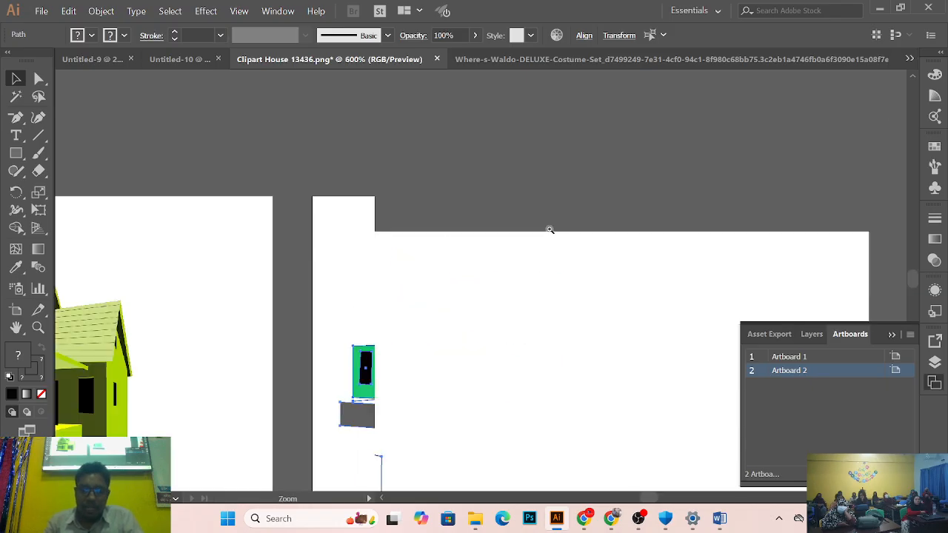
drag(550, 227, 374, 358)
scroll(825, 205, down, 1)
scroll(840, 205, left, 10)
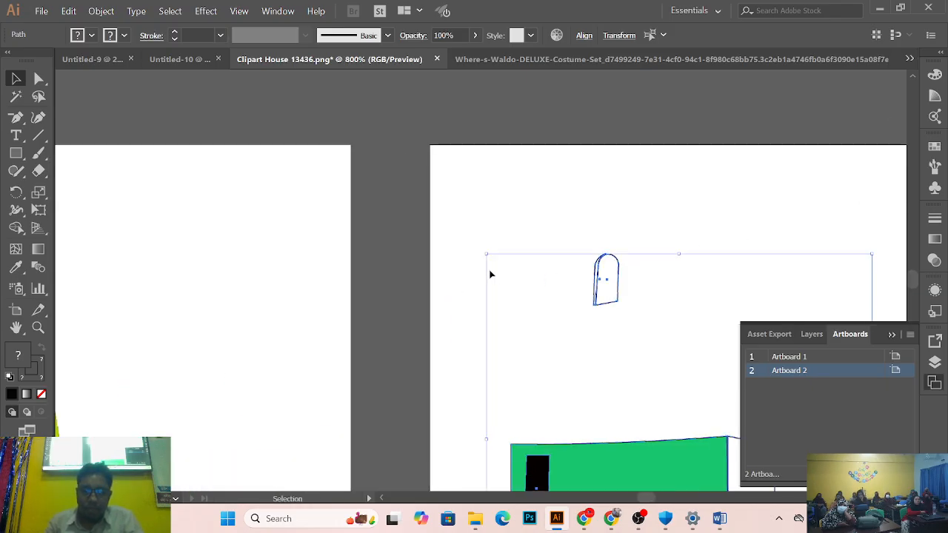
click(482, 272)
click(595, 275)
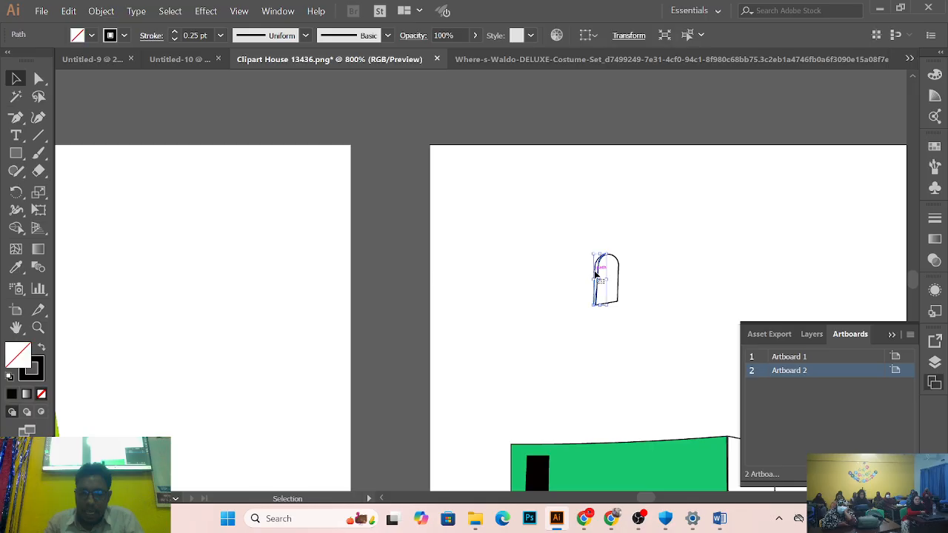
drag(432, 260, 787, 180)
drag(480, 271, 795, 215)
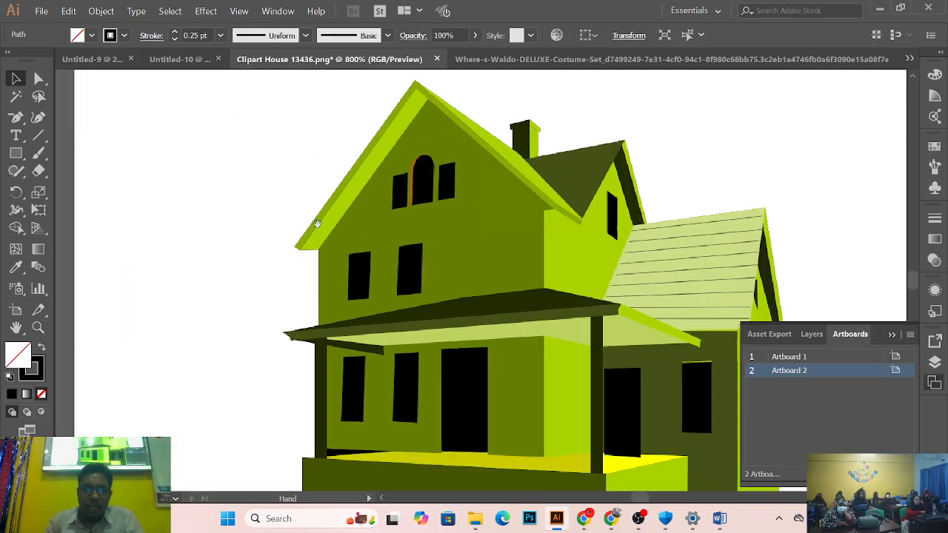
click(16, 268)
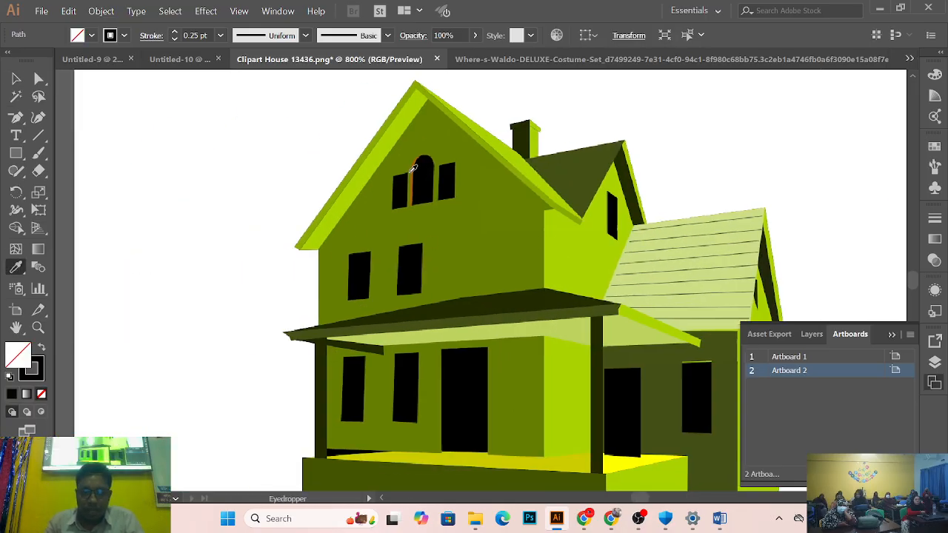
click(414, 168)
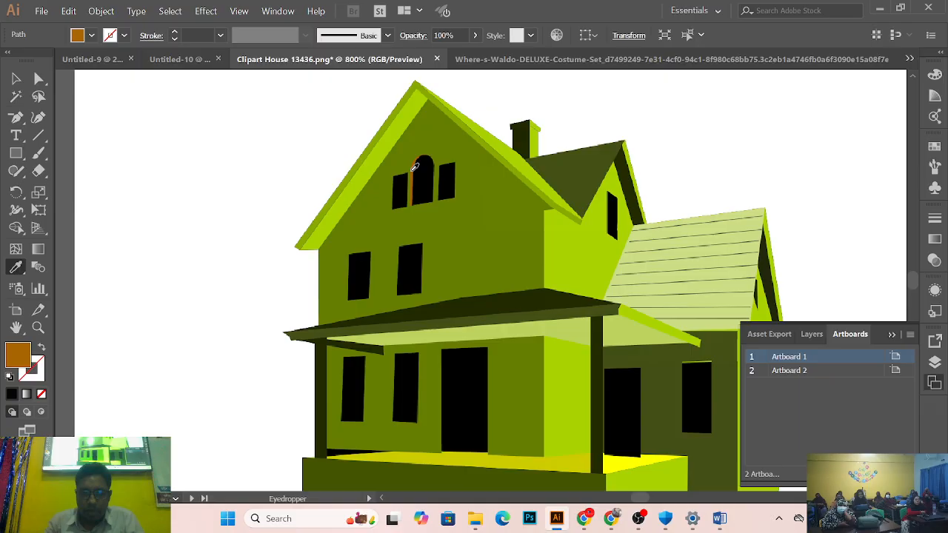
Step: Fill the main pane of the traced arched window with the black sampled from the reference house's arched window
drag(751, 263, 366, 184)
drag(658, 260, 259, 238)
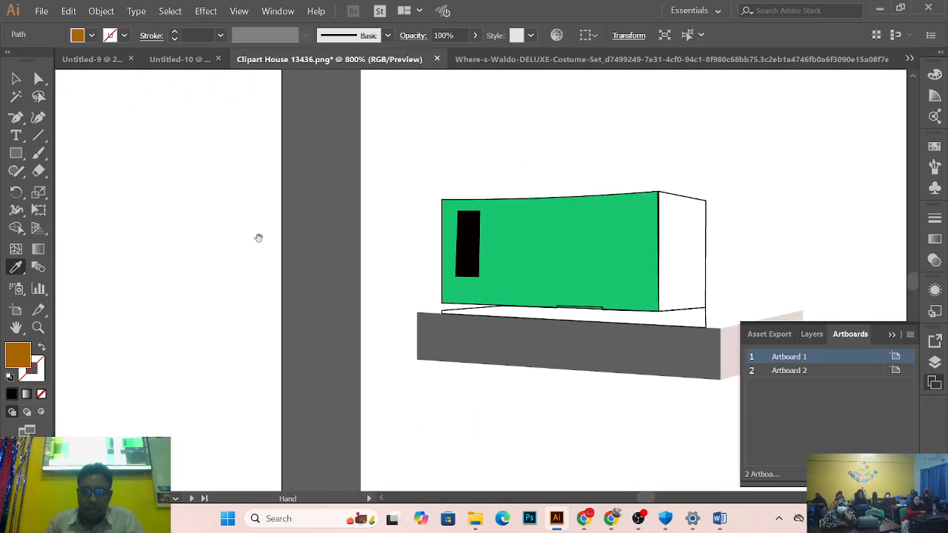
drag(448, 275, 415, 408)
drag(487, 269, 463, 328)
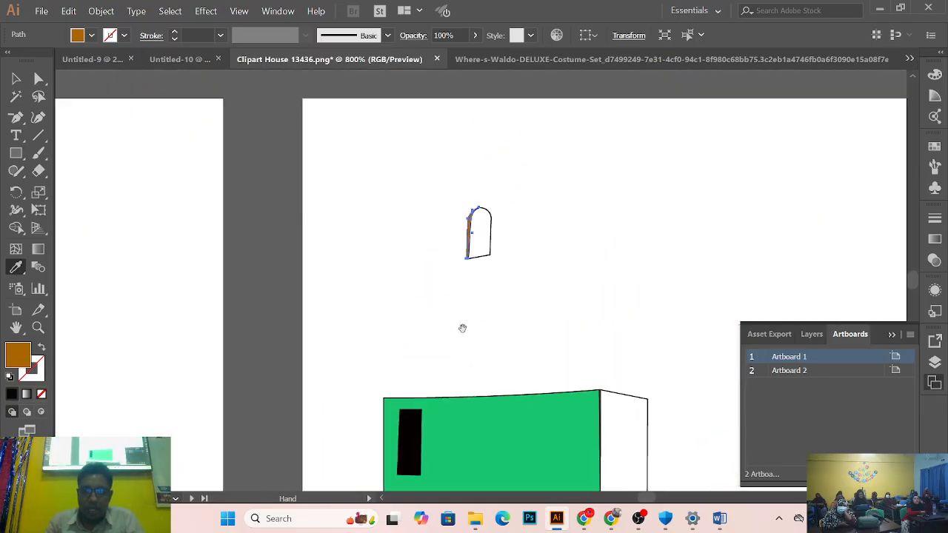
click(516, 237)
key(ctrl+z)
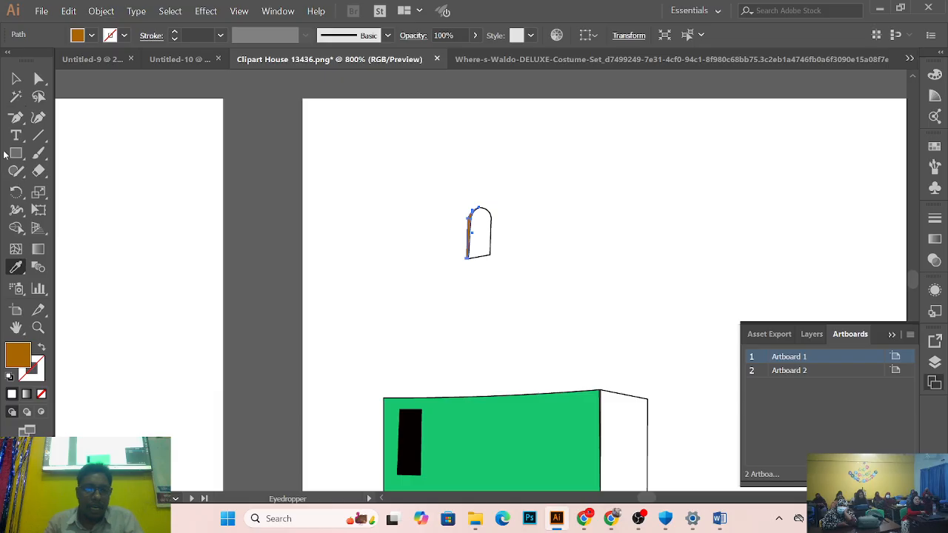
click(15, 77)
click(489, 243)
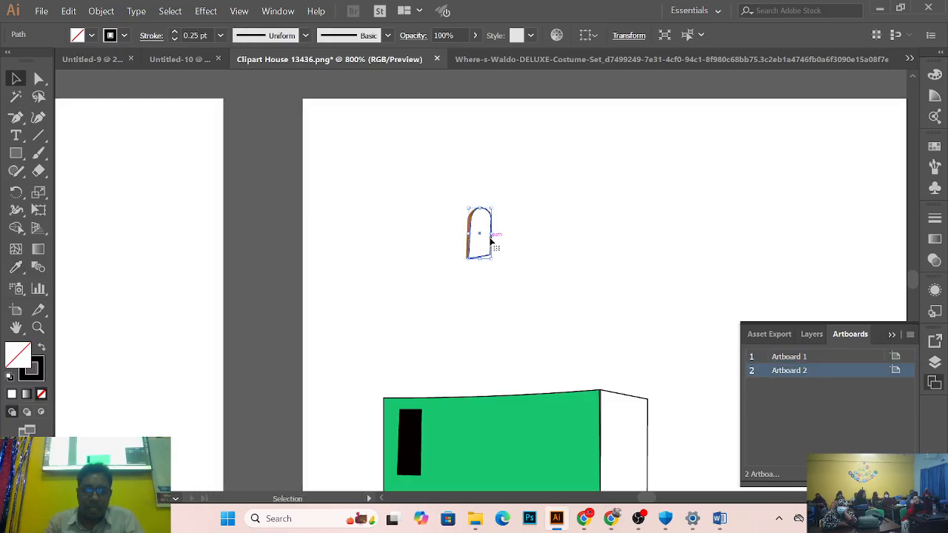
mouse_move(348, 259)
mouse_down()
mouse_move(419, 275)
mouse_move(388, 283)
mouse_move(520, 288)
mouse_move(470, 281)
mouse_up()
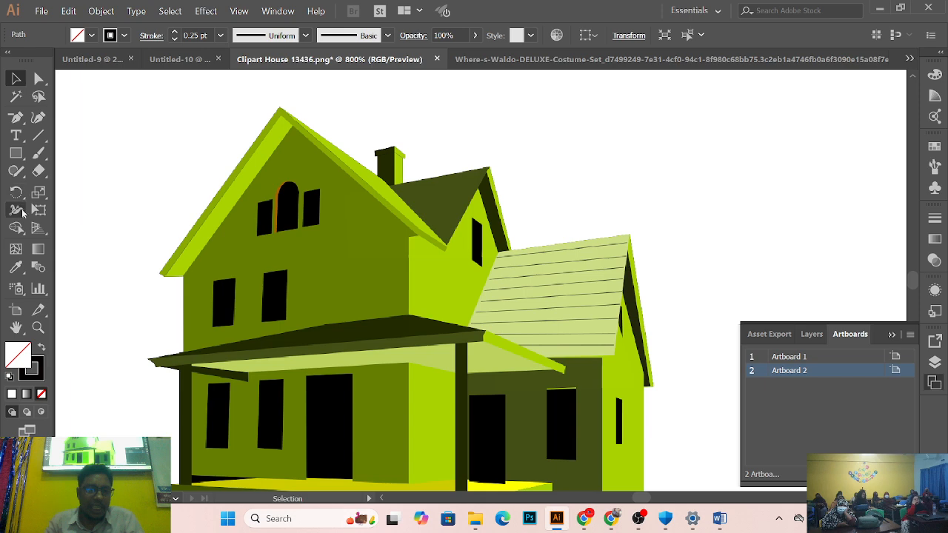
click(15, 266)
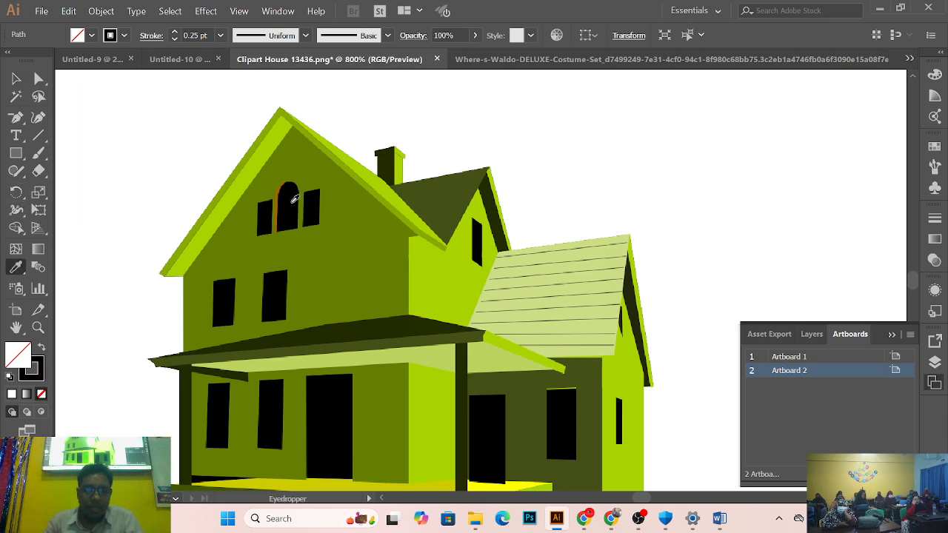
click(294, 198)
ctrl+click(552, 234)
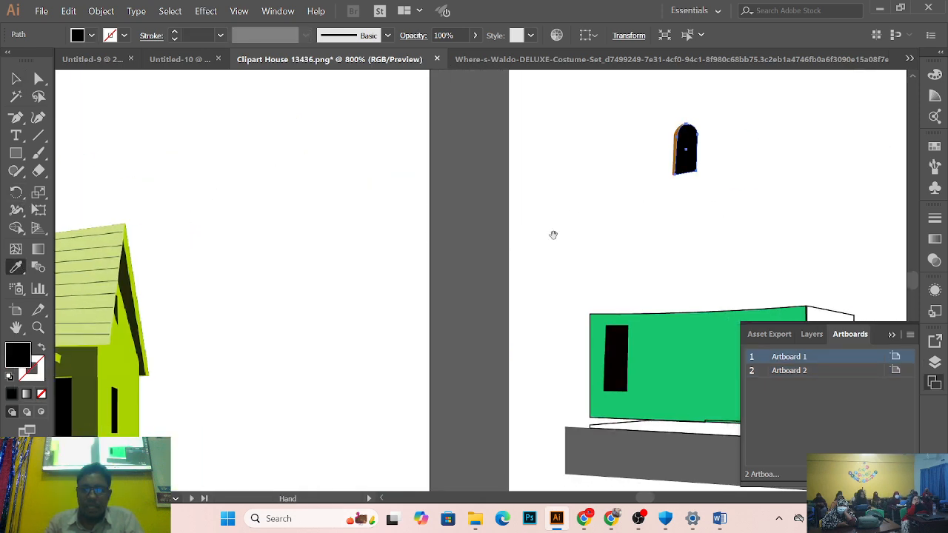
ctrl+click(549, 225)
drag(149, 301, 768, 265)
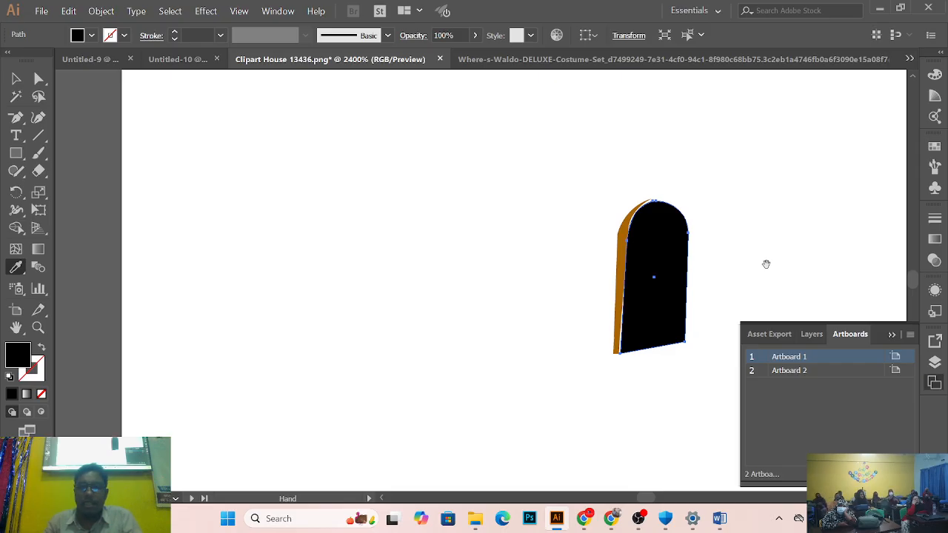
Step: Draw a straight line segment over the uppermost plank line of the reference house's light green side roof
scroll(580, 281, down, 6)
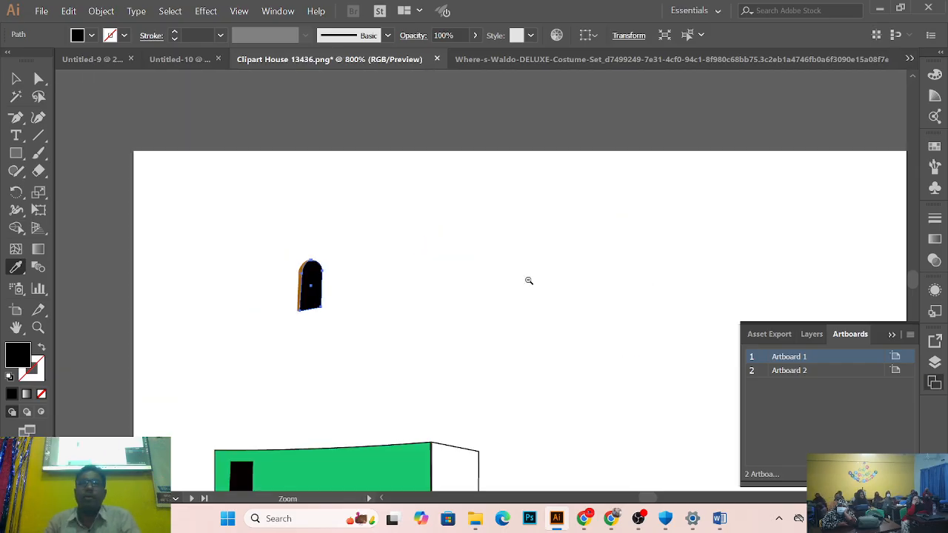
drag(495, 321, 797, 231)
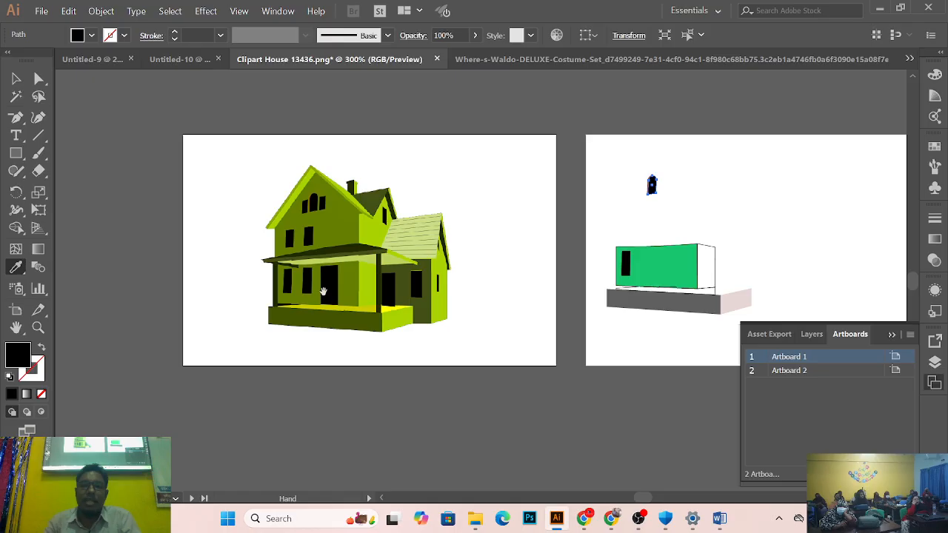
ctrl+click(458, 235)
ctrl+click(457, 236)
ctrl+click(462, 338)
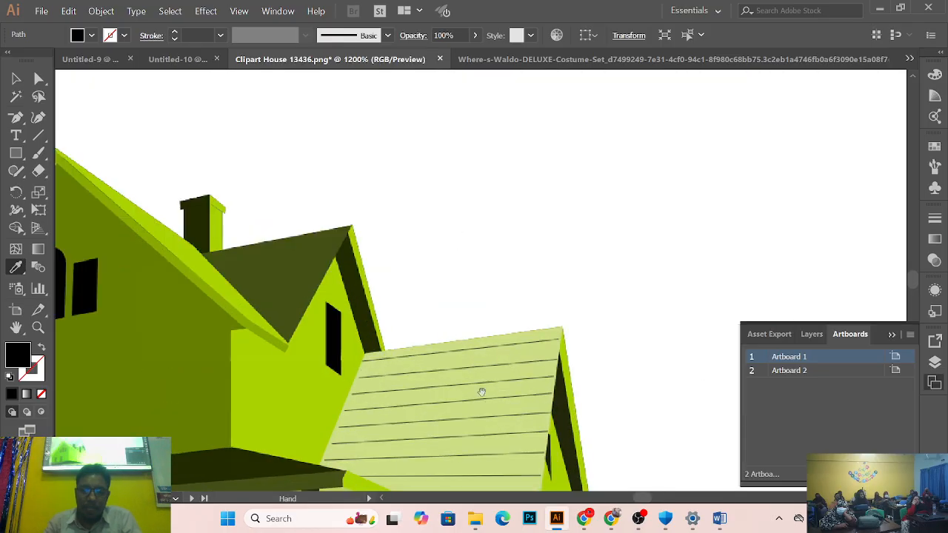
drag(482, 391, 422, 268)
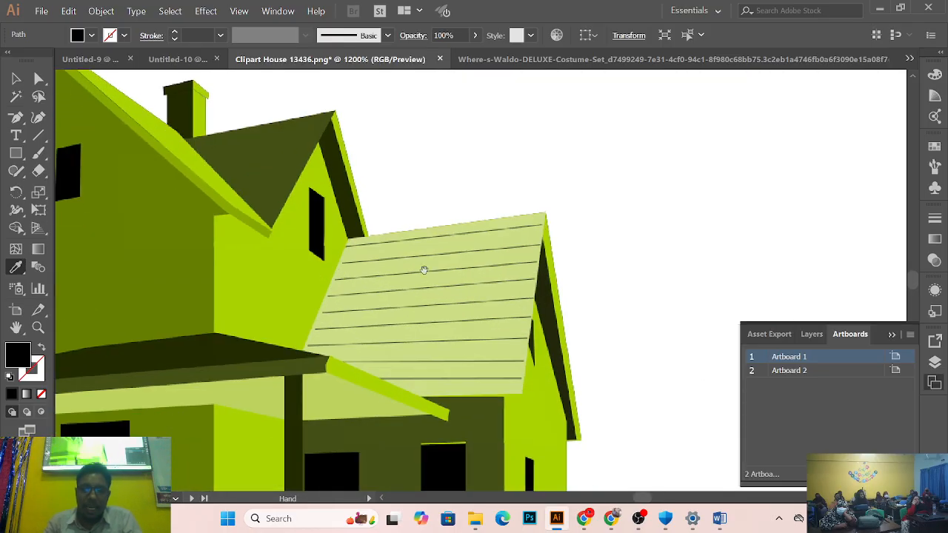
click(43, 137)
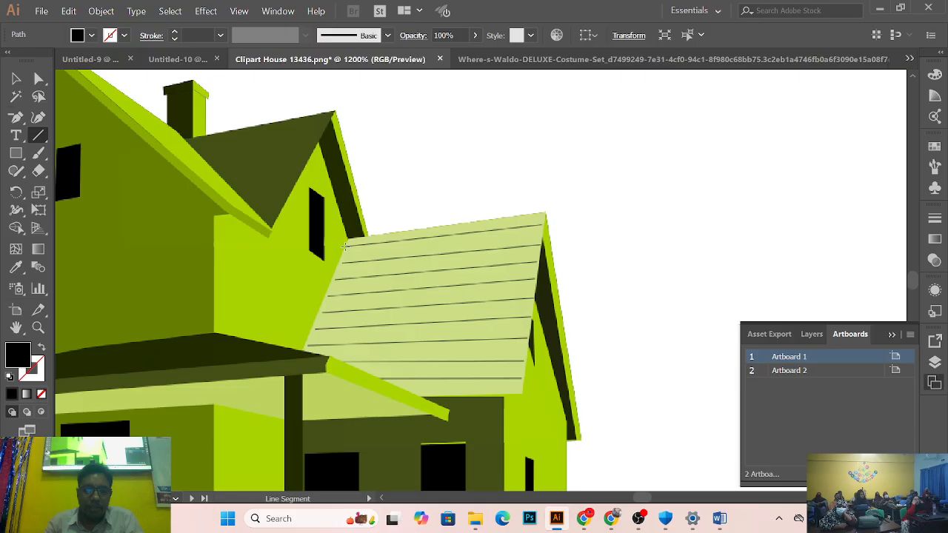
drag(345, 243, 545, 220)
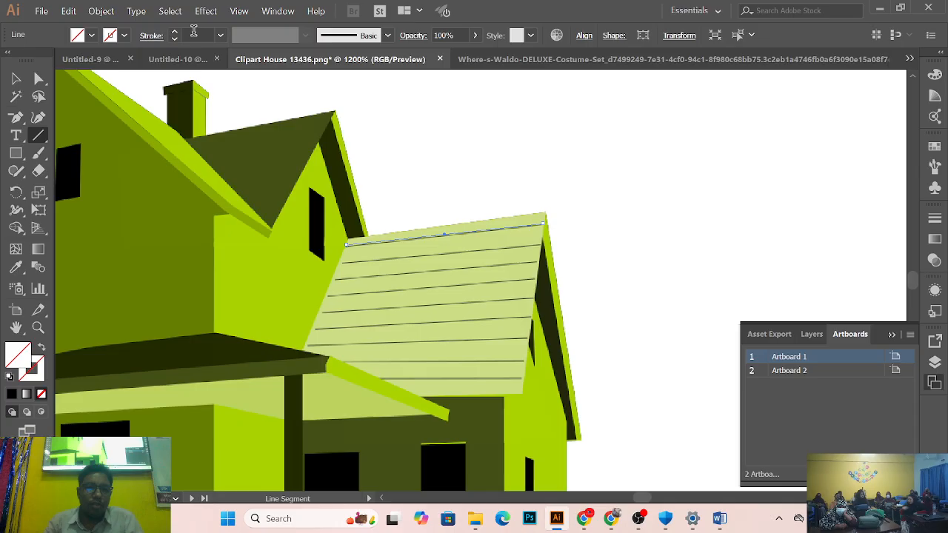
Step: Give the new roof line a near-black #0A0101 stroke with a weight of 0.5 pt and leave the line selected
double_click(33, 371)
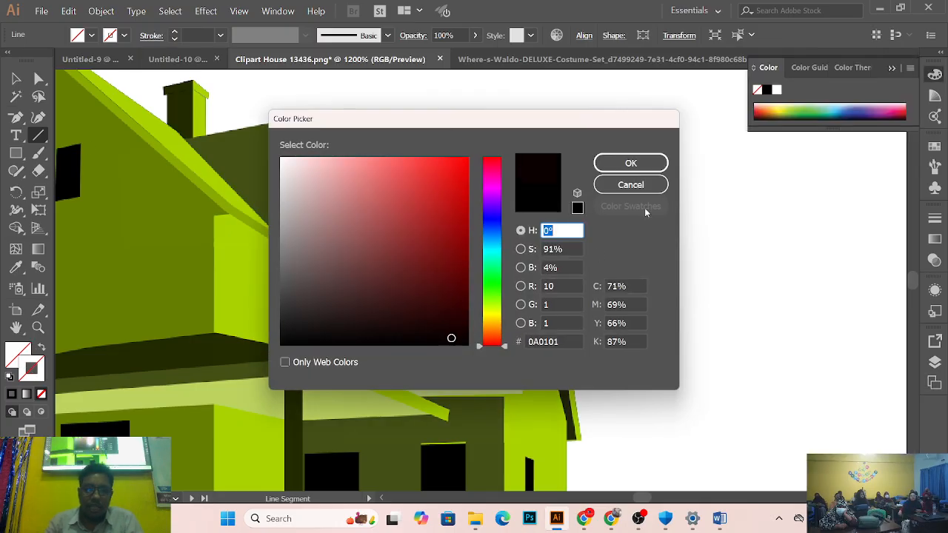
click(654, 161)
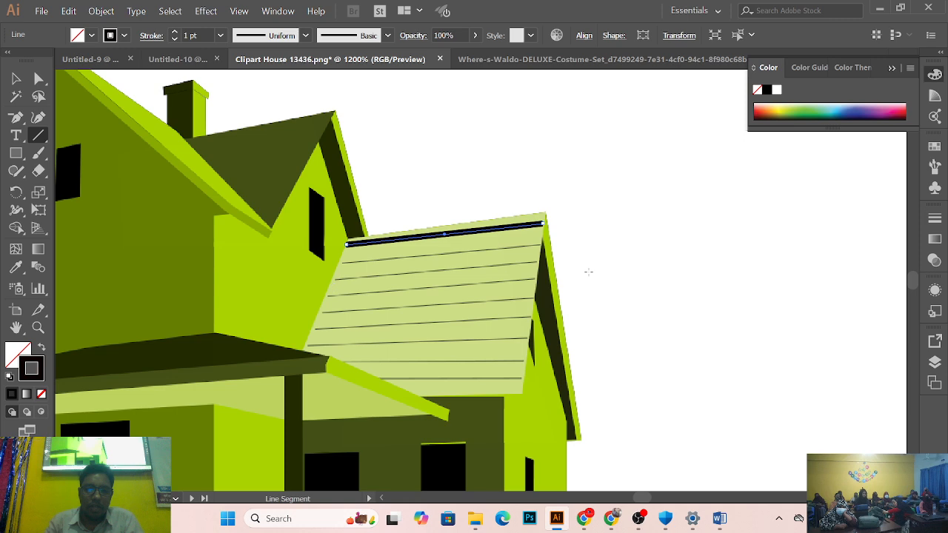
click(220, 35)
click(242, 68)
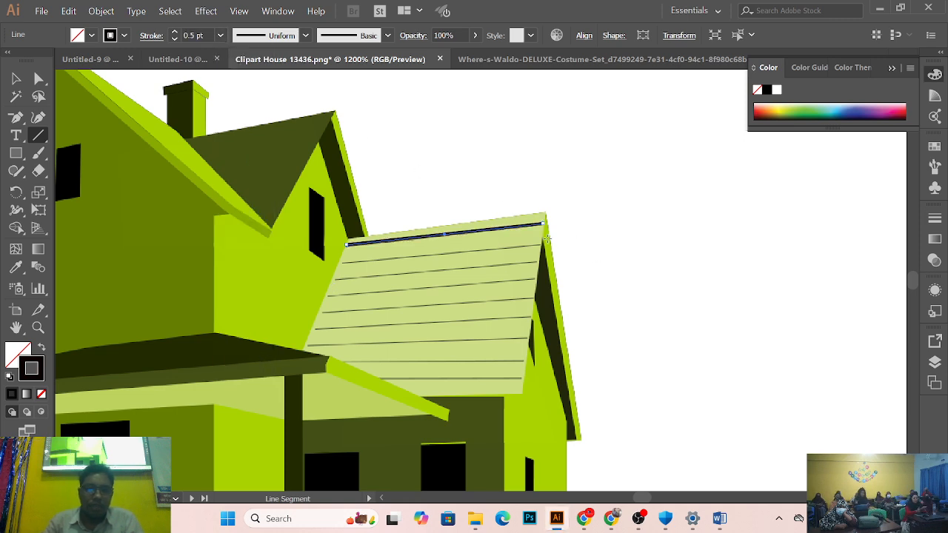
click(15, 76)
click(479, 214)
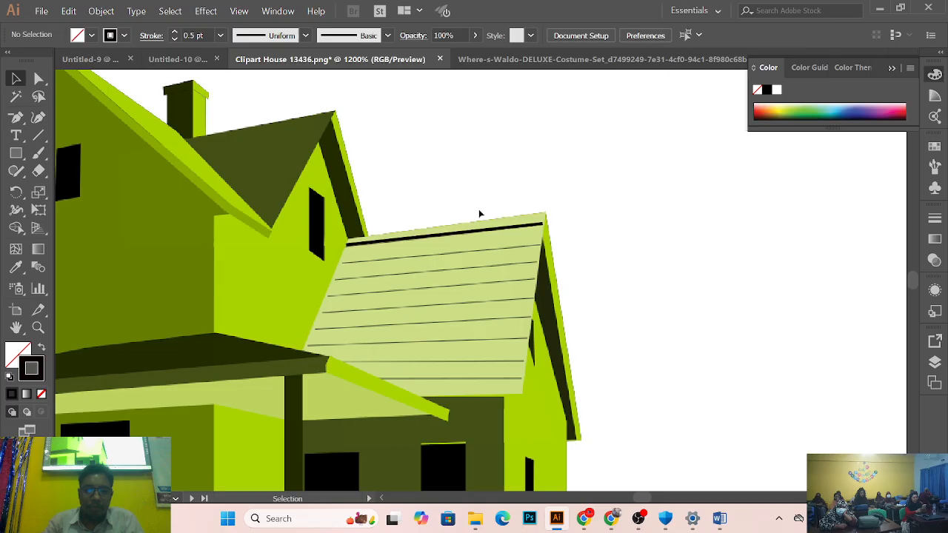
click(464, 234)
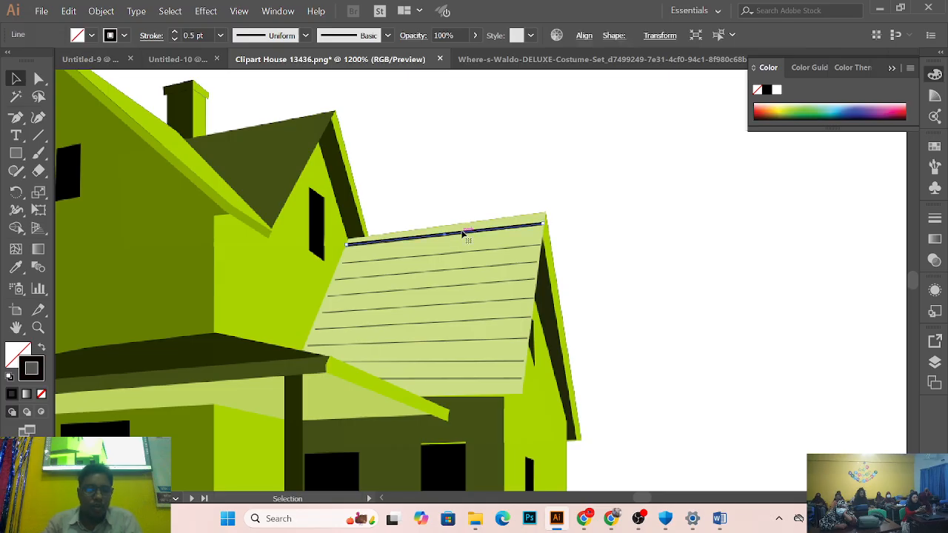
Step: Duplicate the new roof line and place the copy over the second plank line of the light green side roof
key(super)
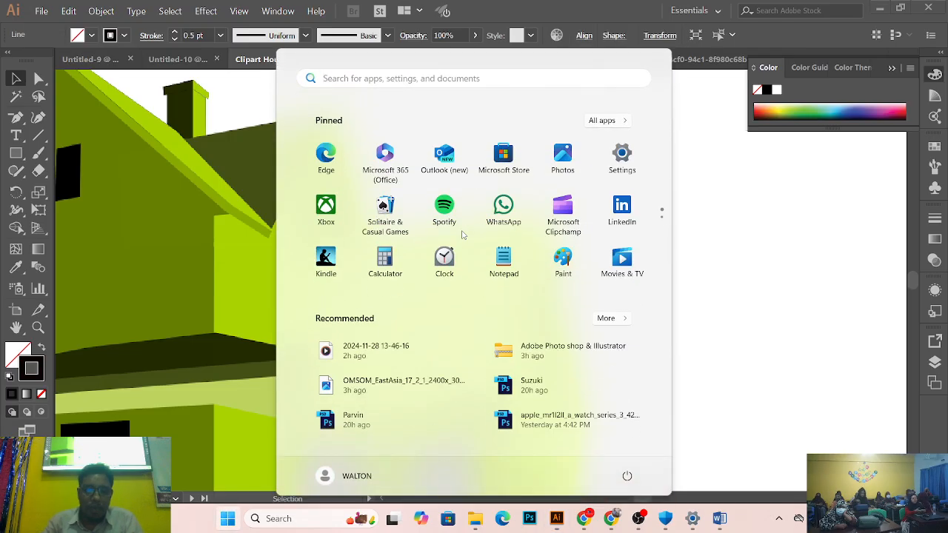
key(Escape)
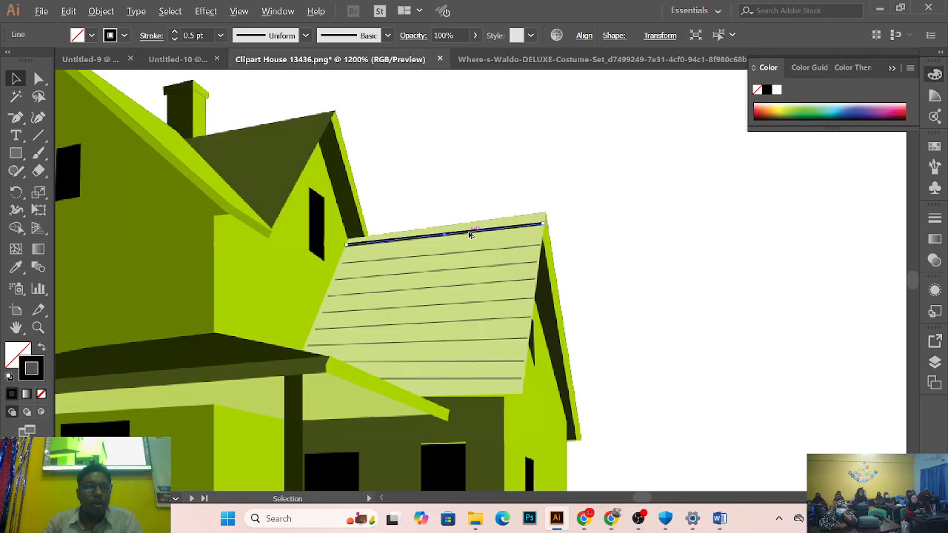
drag(470, 236, 472, 254)
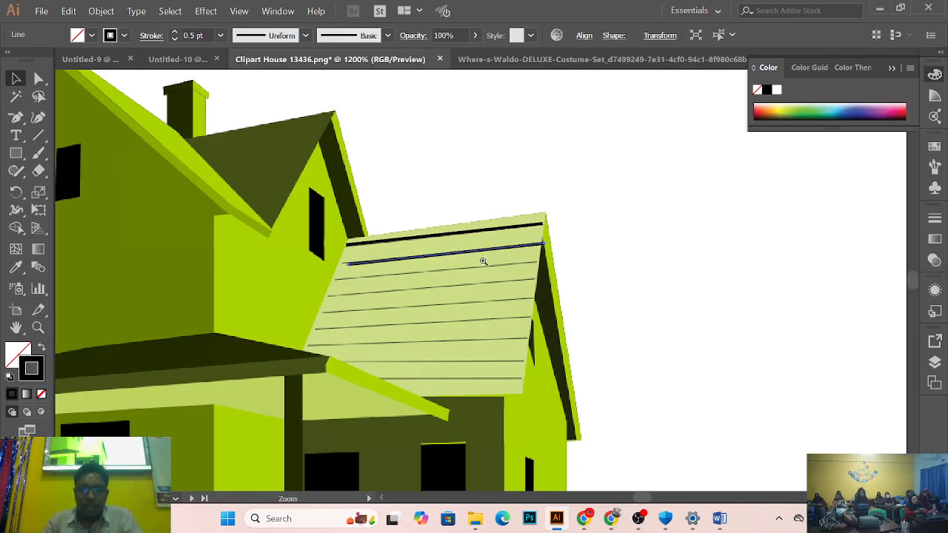
key(ctrl+plus)
key(ctrl+plus)
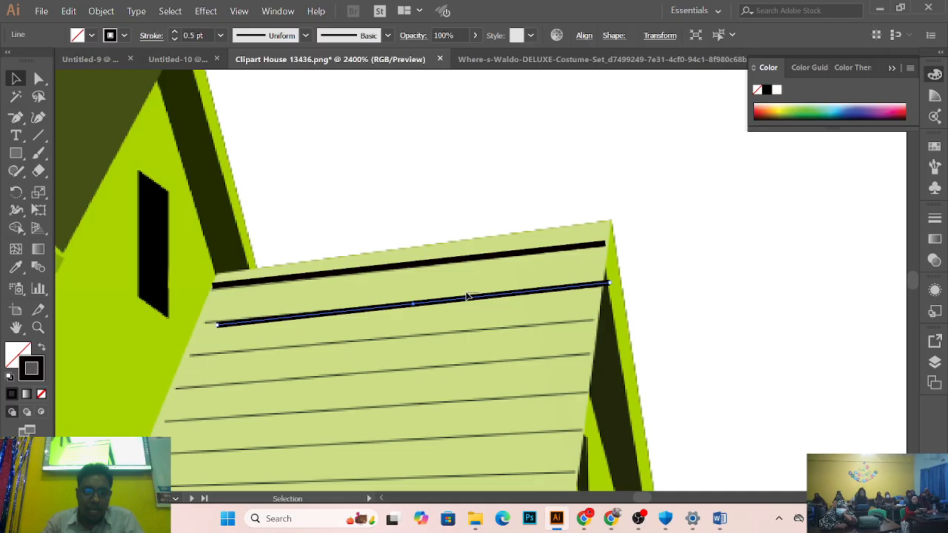
key(ctrl+shift+a)
drag(279, 321, 292, 317)
Step: Adjust the end anchor points of the second roof line so it follows the reference plank line
click(39, 78)
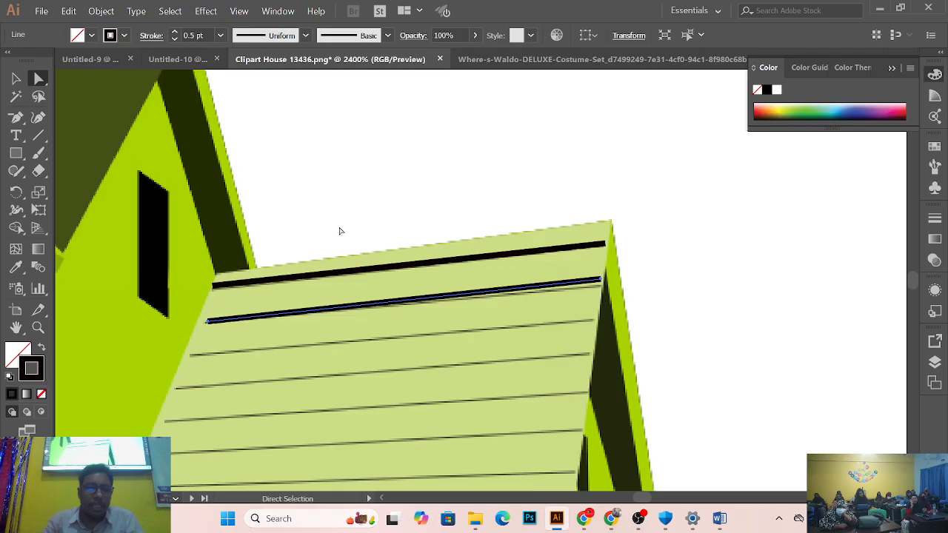
click(442, 328)
drag(602, 281, 599, 287)
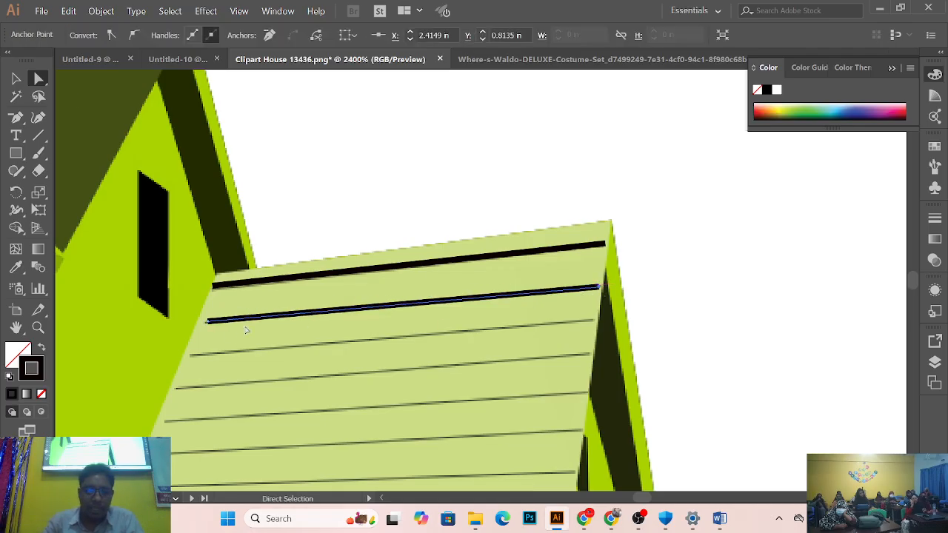
drag(207, 324, 208, 324)
Step: Duplicate the roof line onto the third and fourth plank lines, stretching the third copy to the far end of its plank
drag(330, 311, 442, 208)
key(alt)
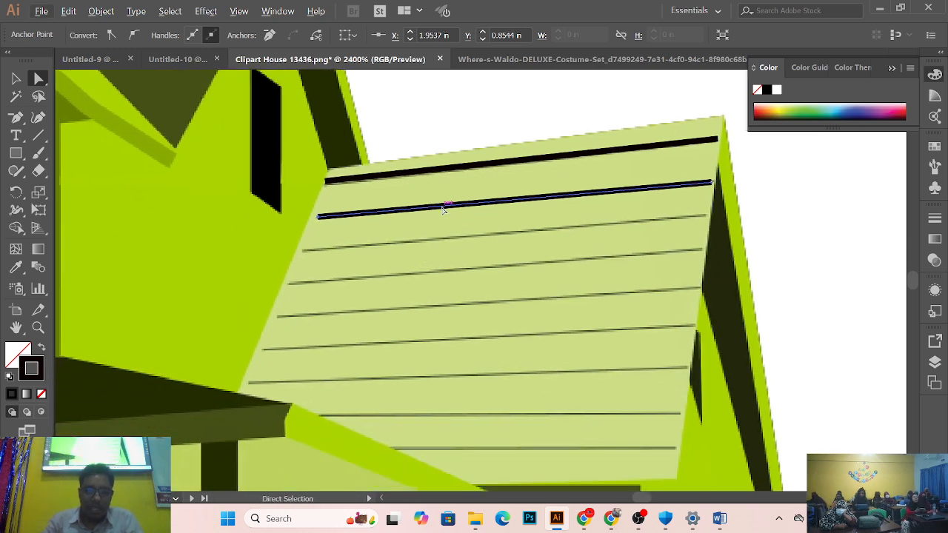
drag(456, 205, 440, 239)
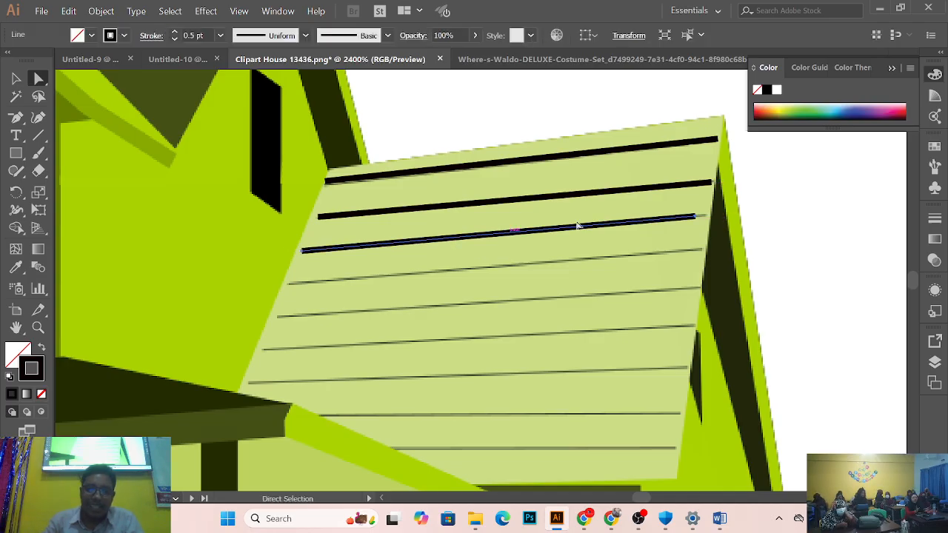
click(673, 258)
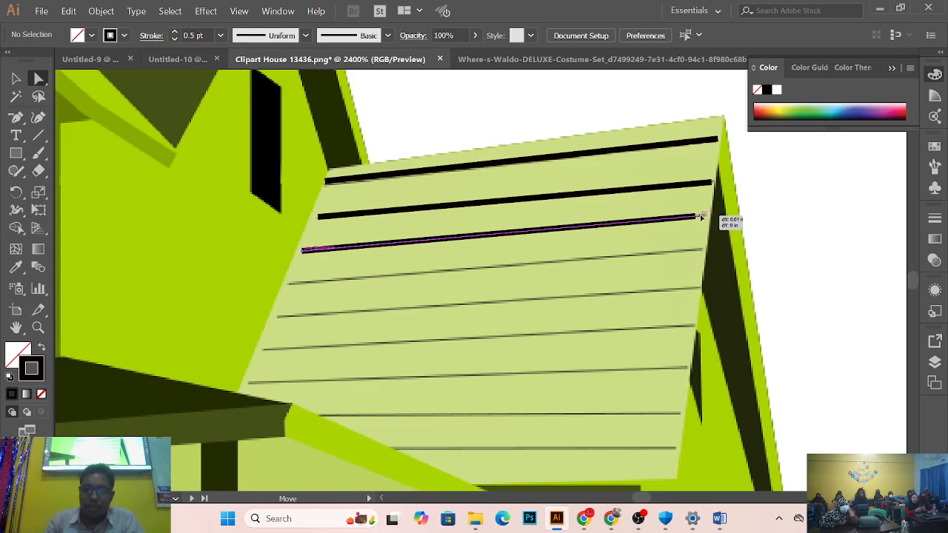
click(706, 217)
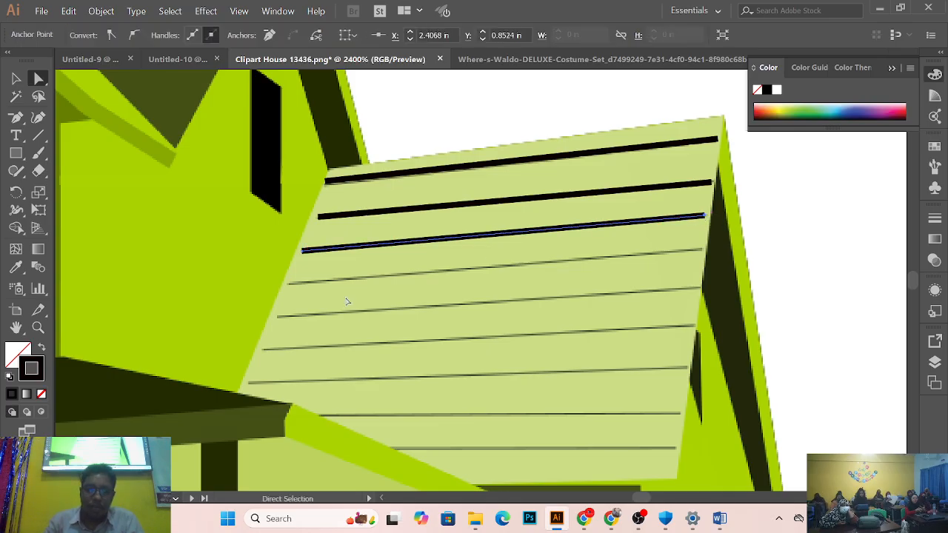
drag(460, 239, 449, 273)
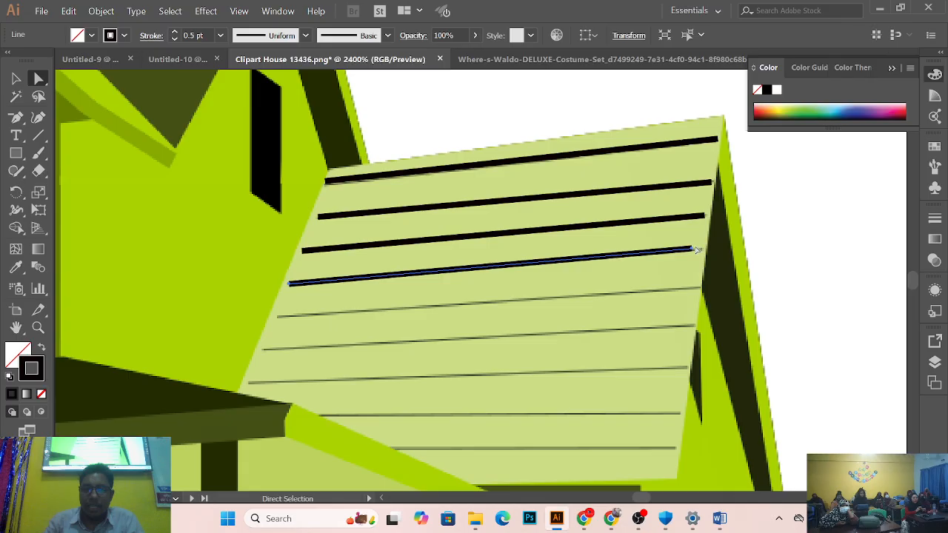
drag(696, 250, 705, 250)
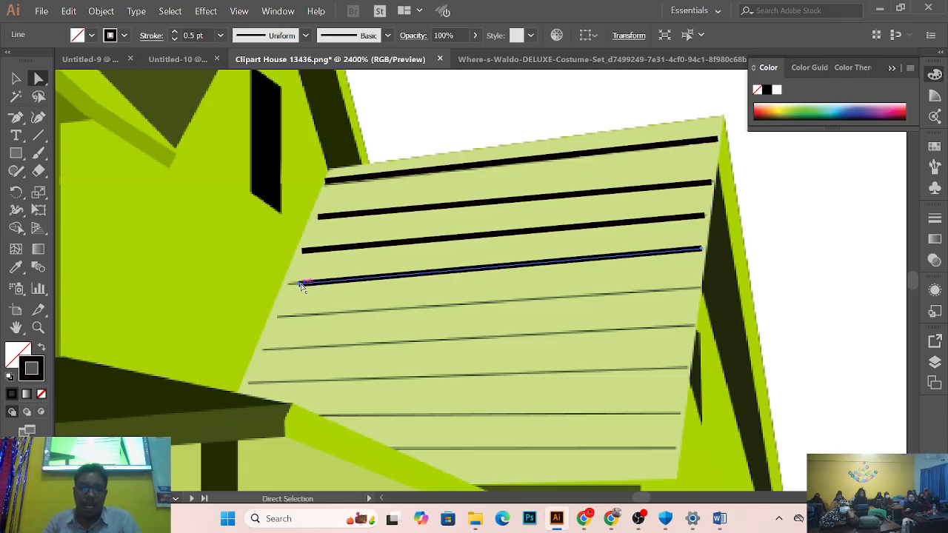
Step: Save the document to the Desktop as the Adobe Illustrator file Clipart House 13436, keeping the Illustrator CC version and default options
ctrl+alt+click(385, 274)
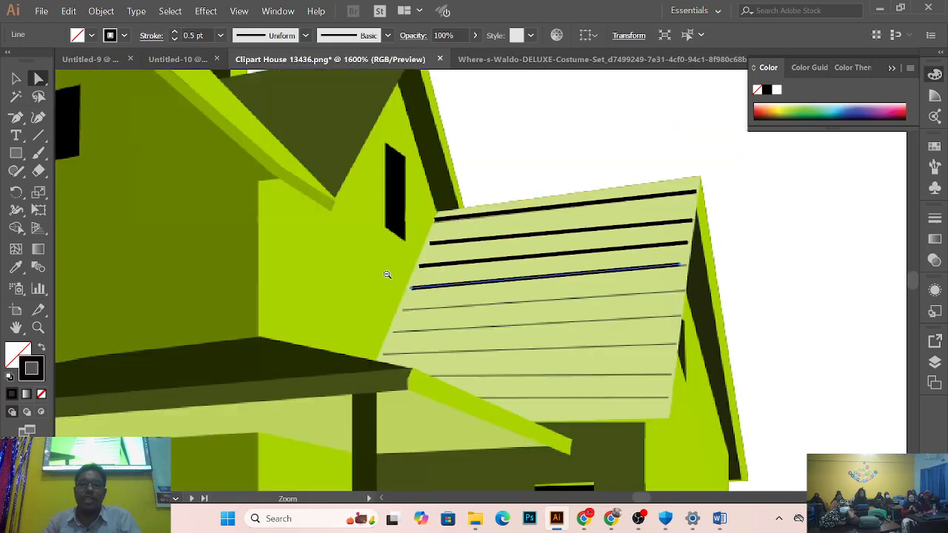
ctrl+alt+click(385, 275)
ctrl+alt+click(391, 271)
ctrl+alt+click(419, 292)
drag(426, 298, 481, 331)
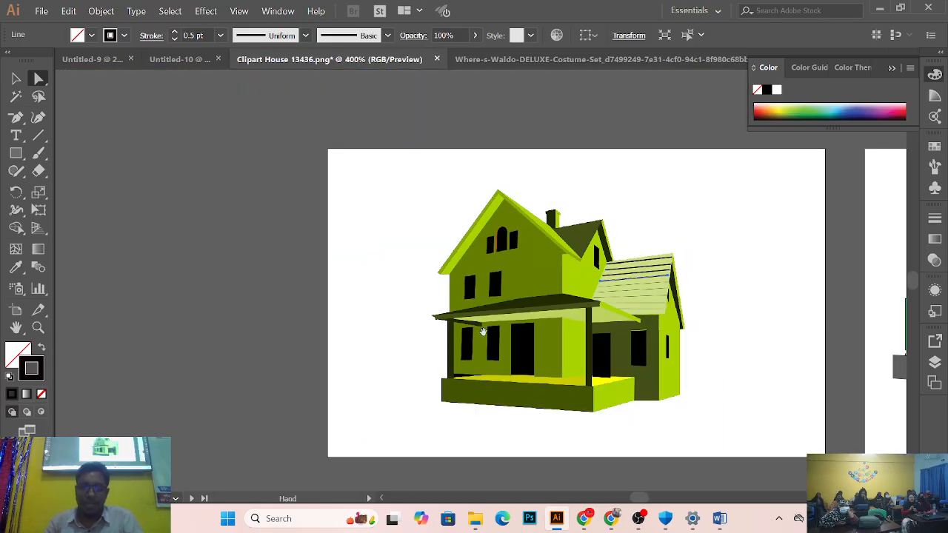
click(42, 11)
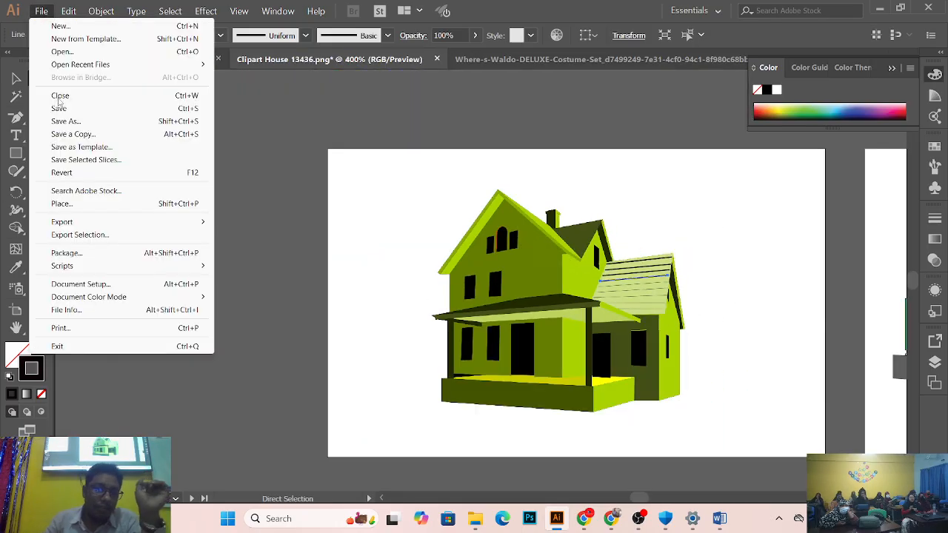
click(424, 169)
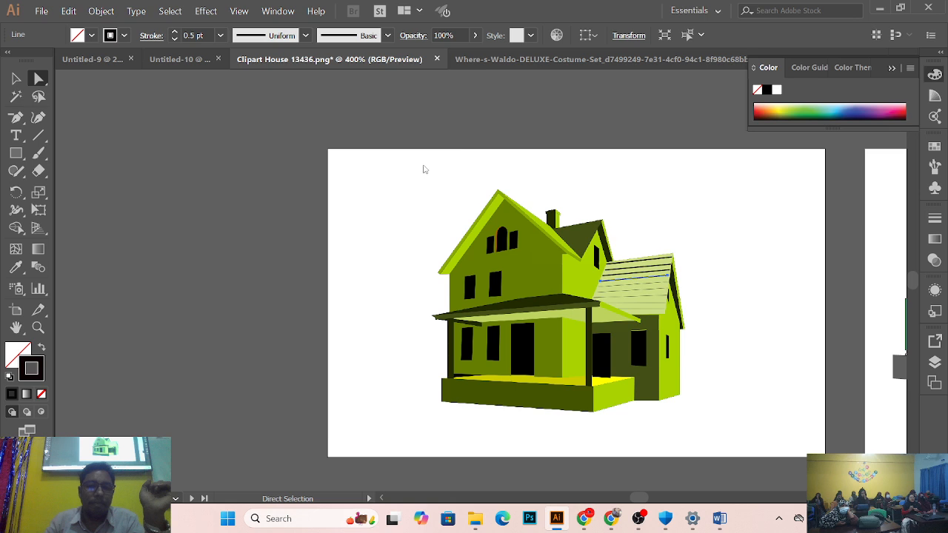
key(ctrl+shift+s)
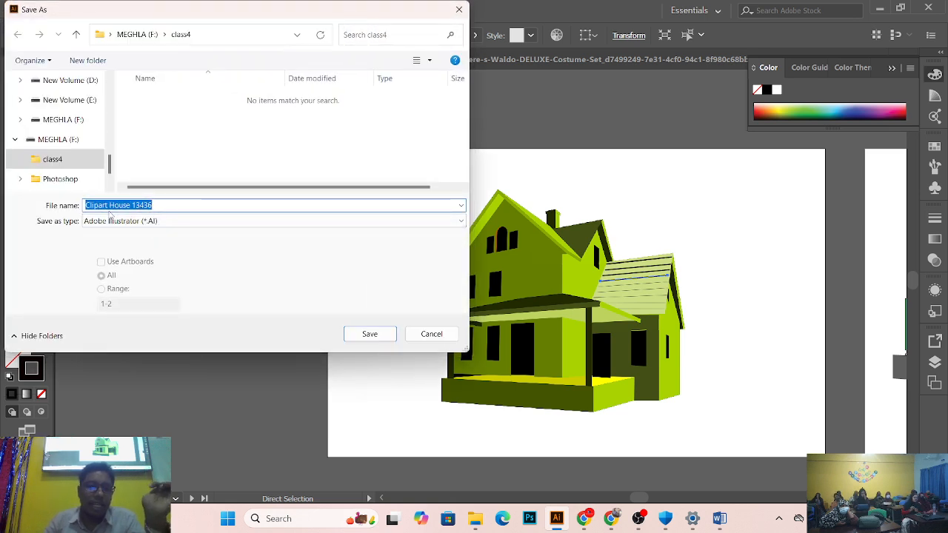
scroll(51, 105, up, 5)
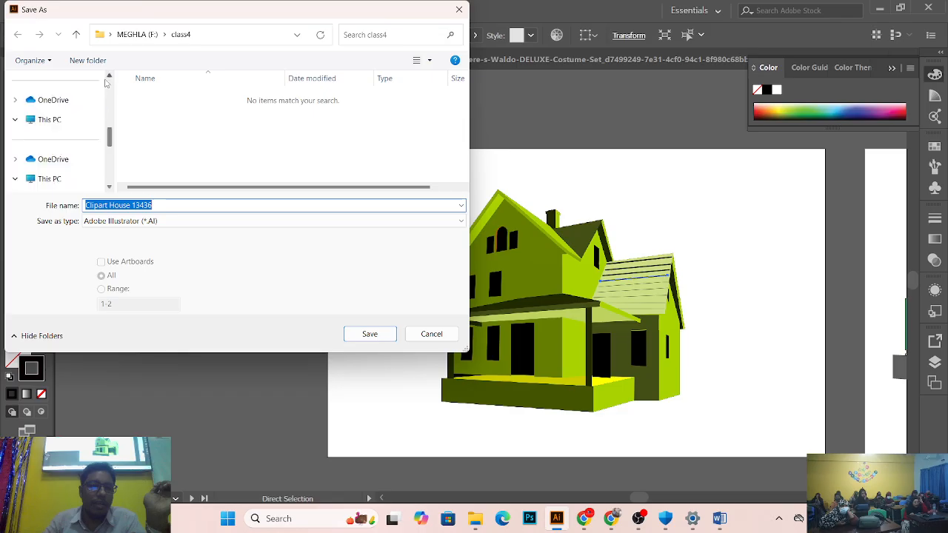
click(50, 102)
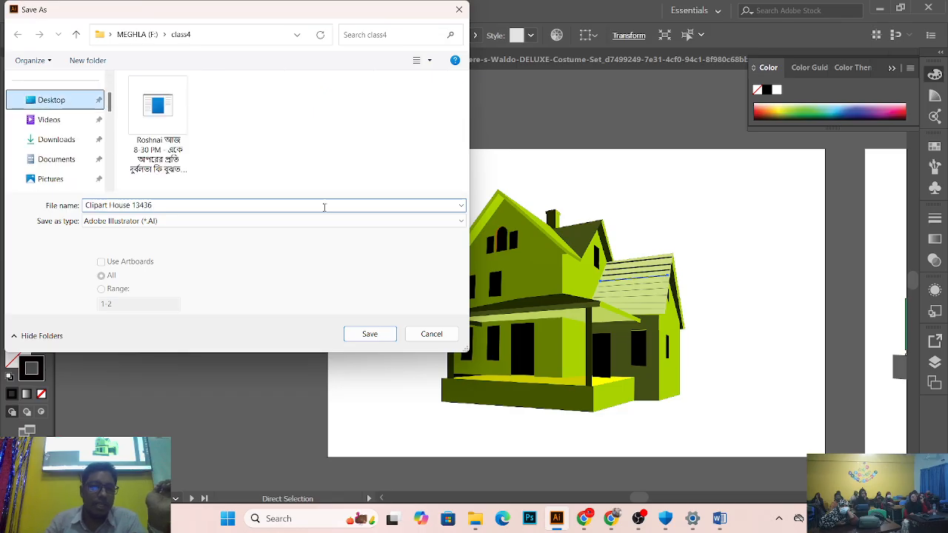
click(376, 334)
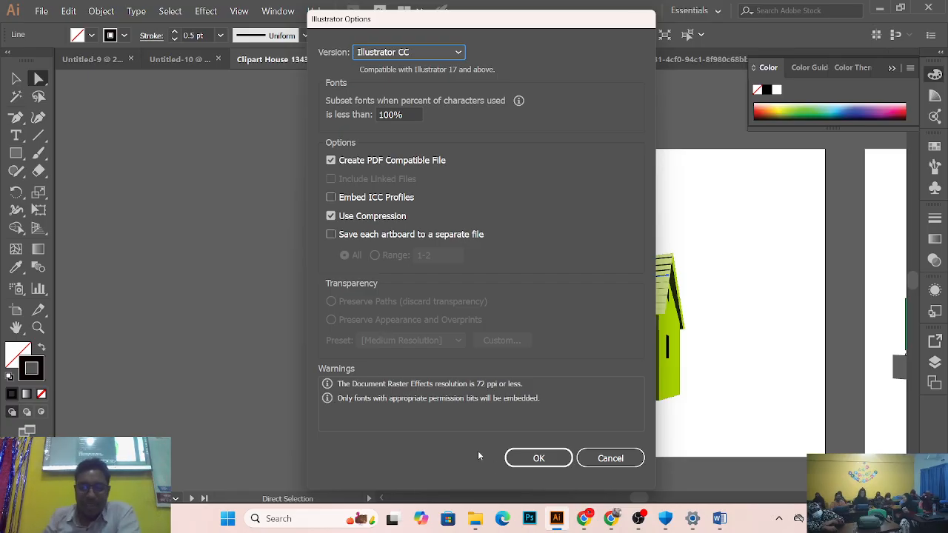
click(522, 461)
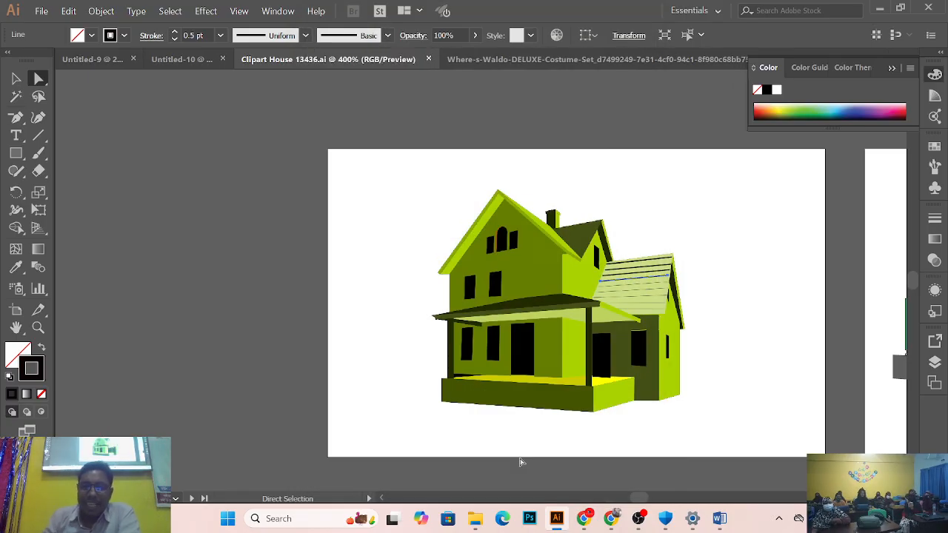
Step: Close the Where-s-Waldo costume document without saving its changes and minimize the browser window
key(ctrl+minus)
key(ctrl+minus)
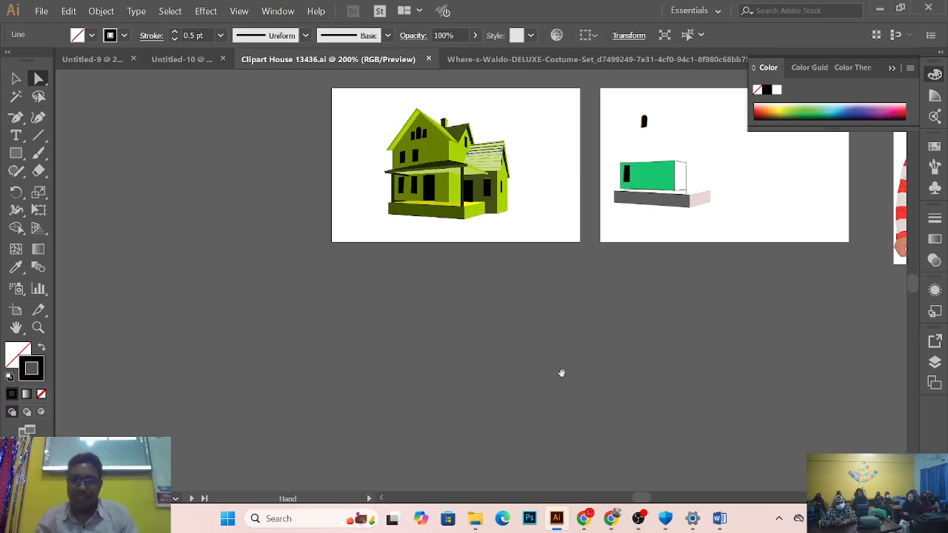
drag(600, 268, 344, 331)
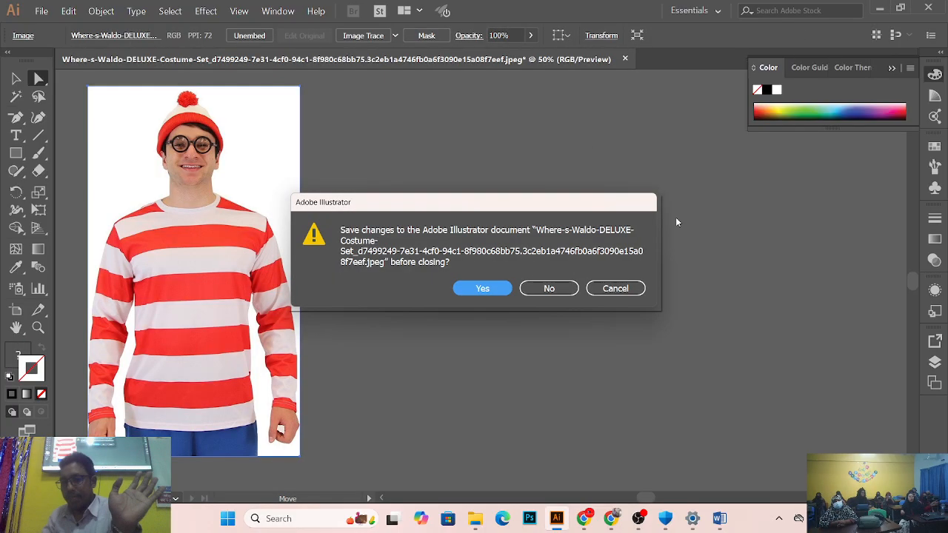
click(539, 288)
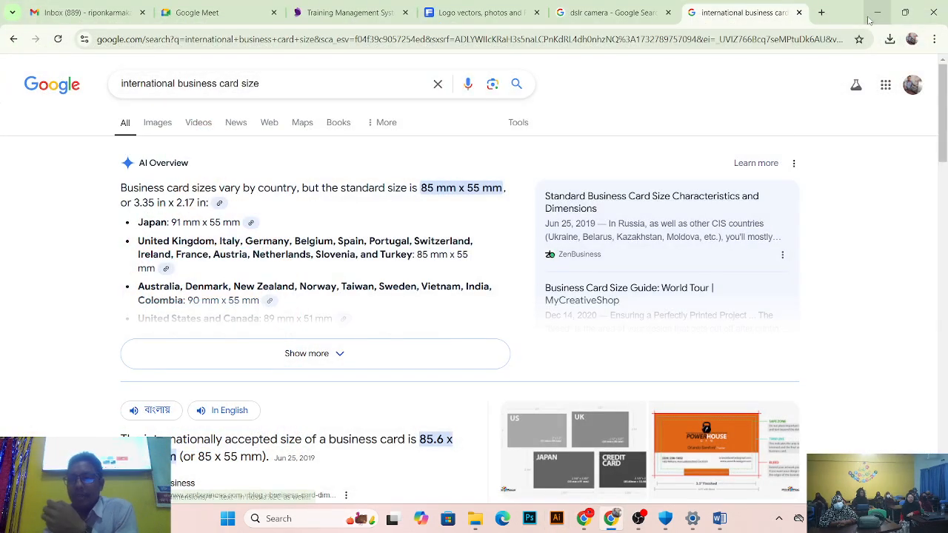
click(869, 16)
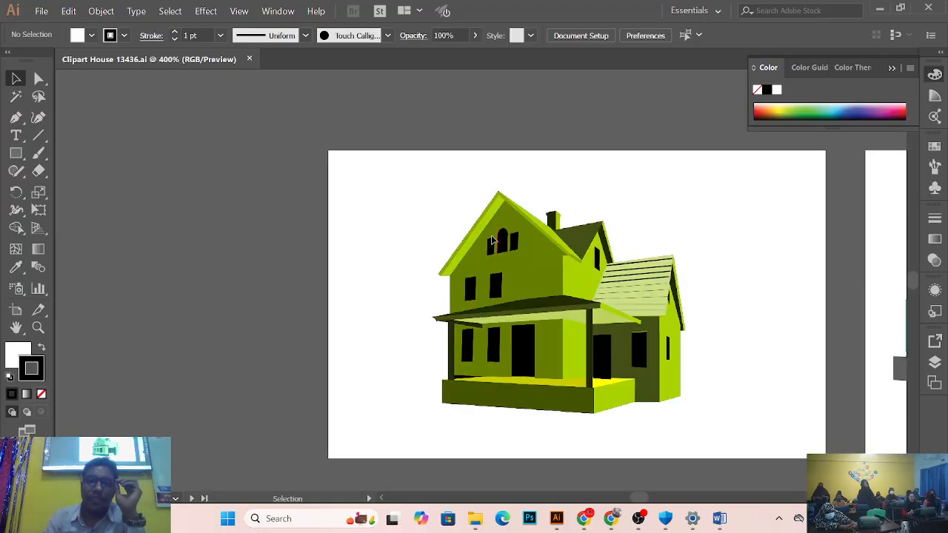
Step: Examine the side roof lines on the reference house and compare the house with the traced shapes on the second artboard
key(ctrl+space)
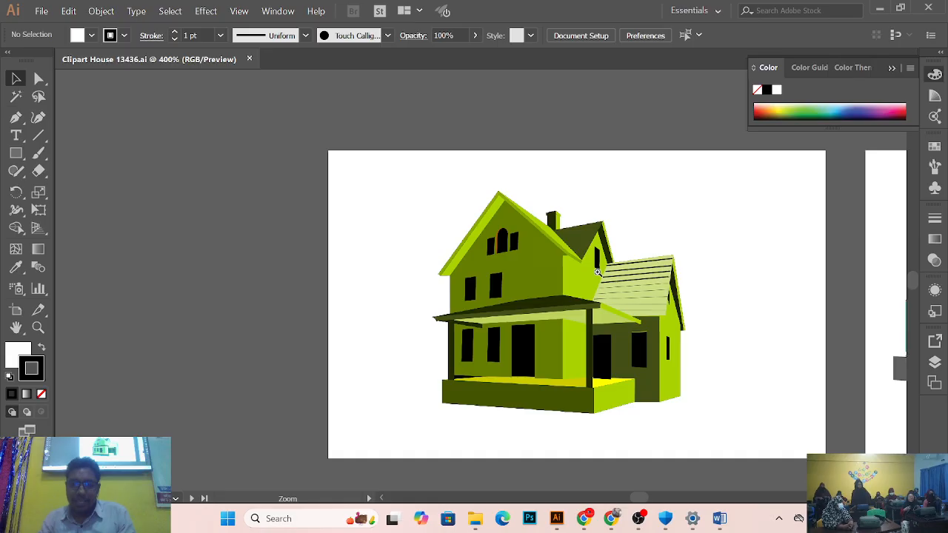
click(597, 272)
click(439, 286)
click(438, 284)
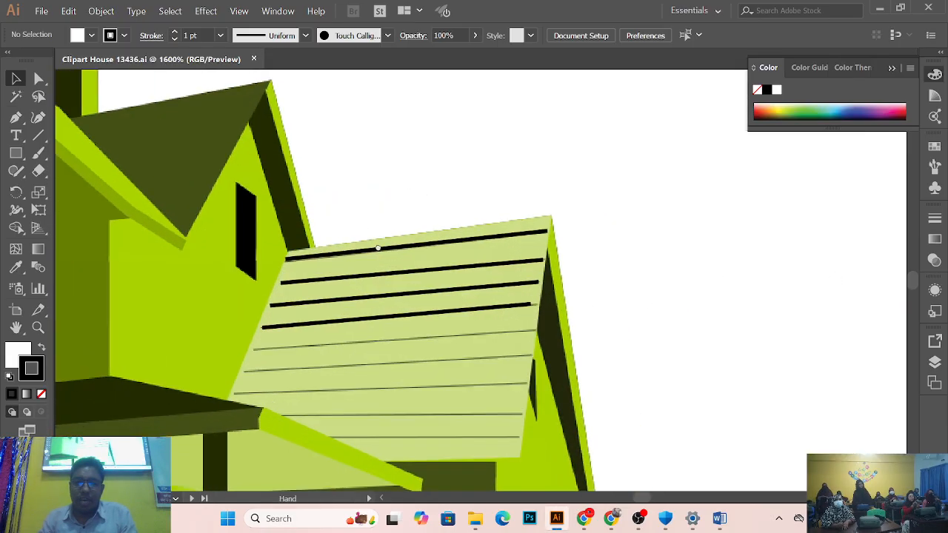
scroll(333, 259, right, 6)
ctrl+alt+click(439, 306)
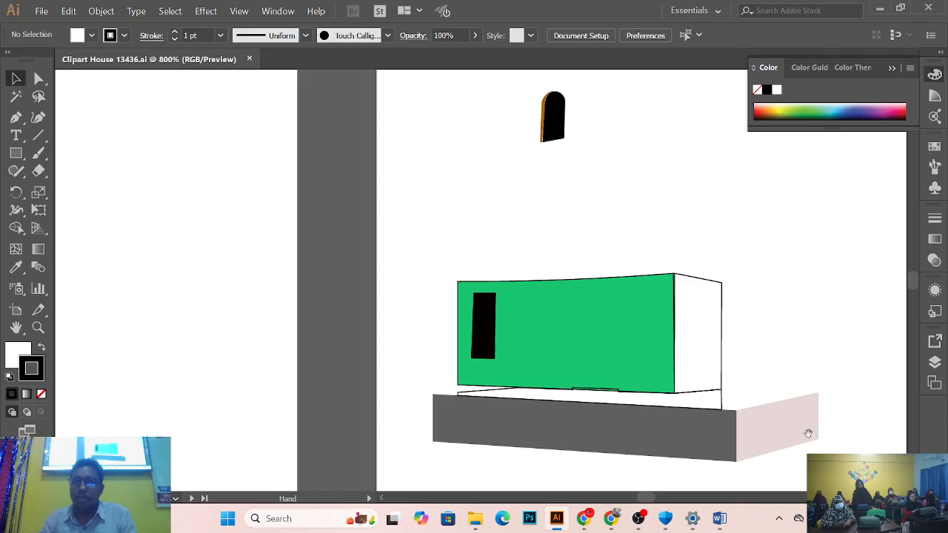
scroll(491, 374, left, 6)
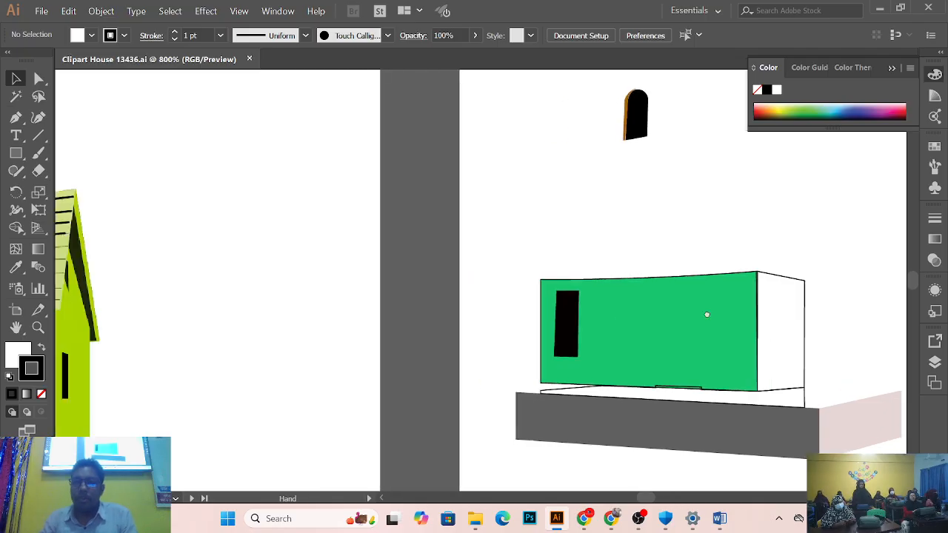
scroll(713, 349, right, 6)
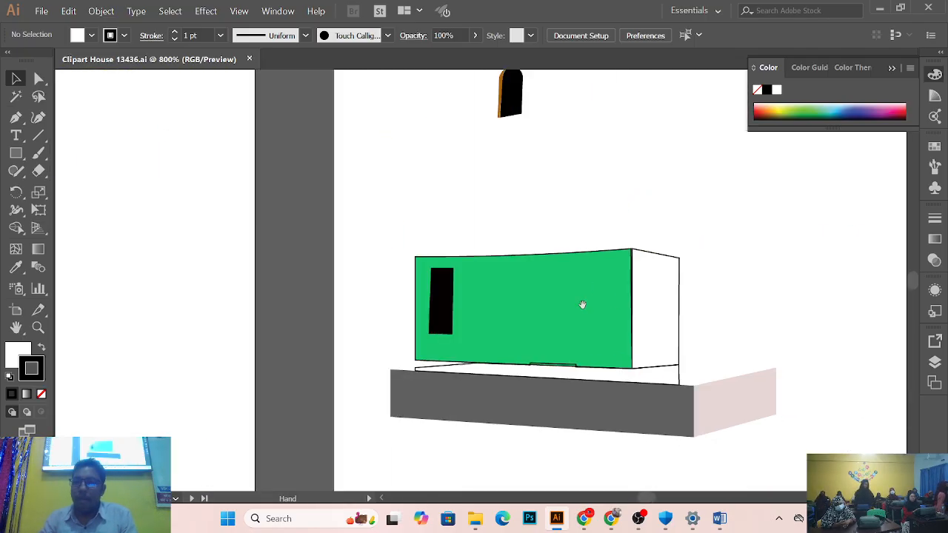
scroll(799, 270, left, 8)
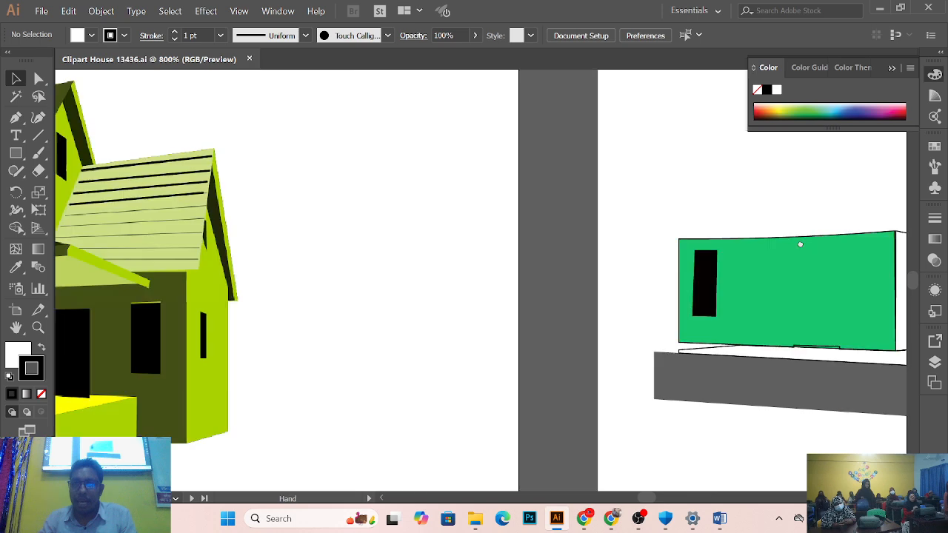
scroll(797, 299, left, 2)
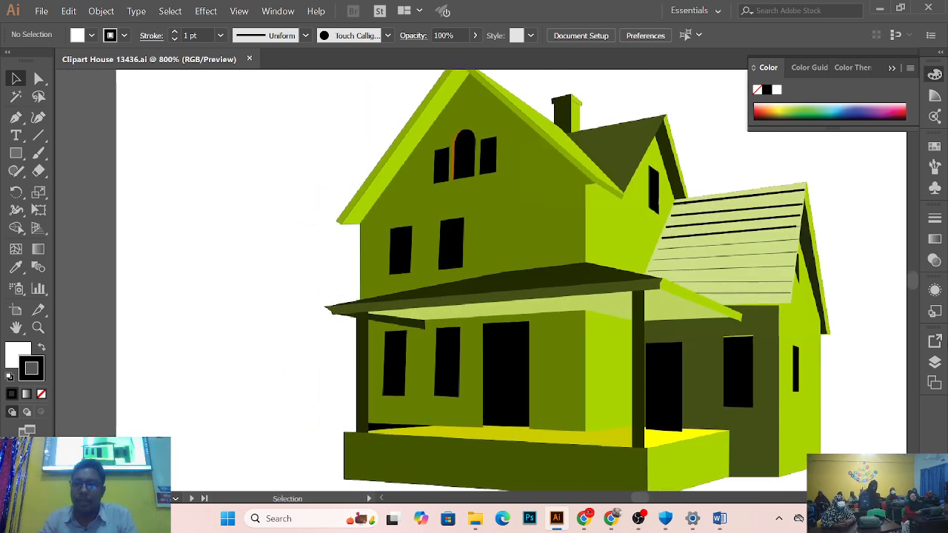
scroll(700, 268, down, 2)
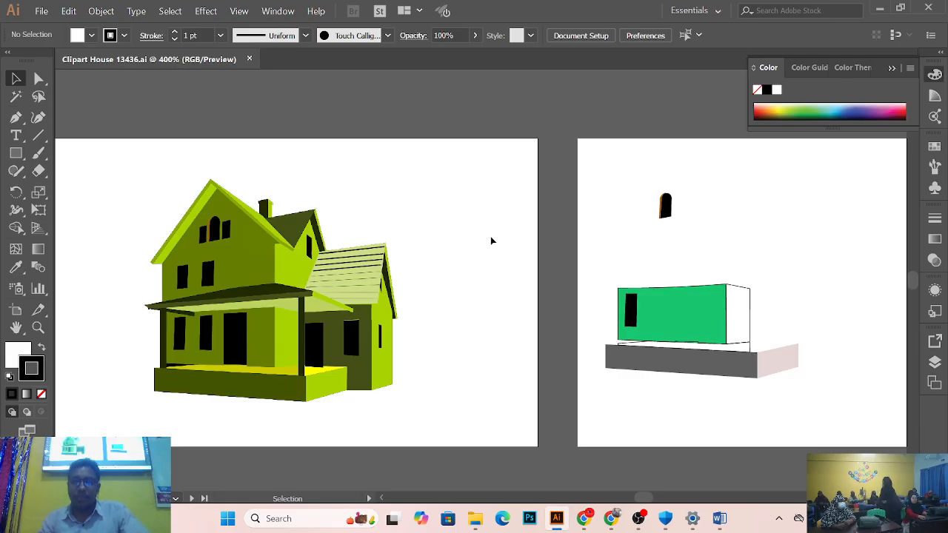
Step: Close the drawing application with the saved house document
click(927, 7)
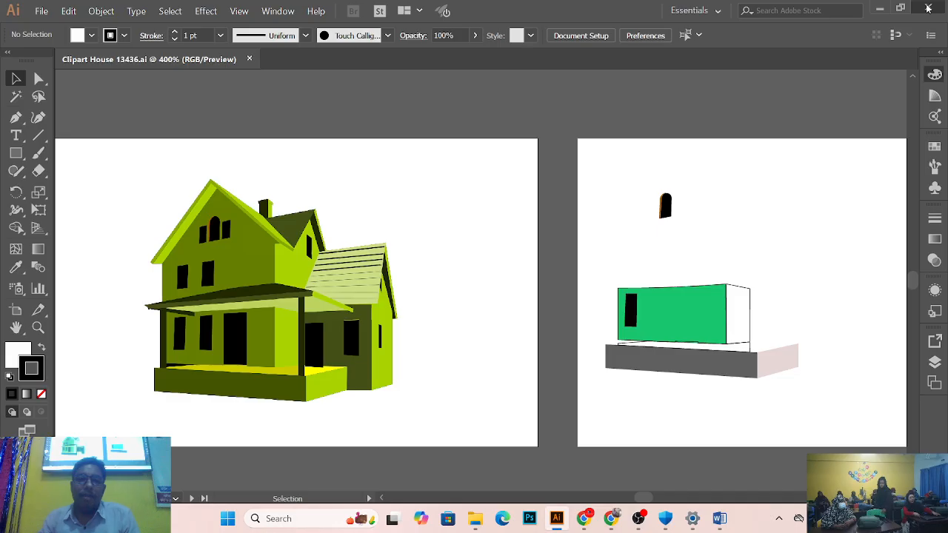